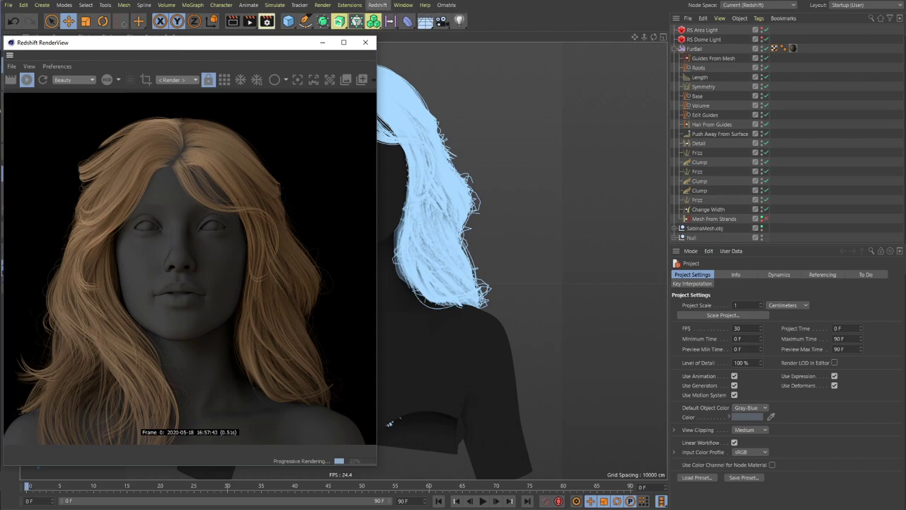
# Start a new project and open the recent file Sabina_LongStraigthHair_0016.c4d, with the render view moved out of the way
pyautogui.click(9, 5)
pyautogui.click(19, 21)
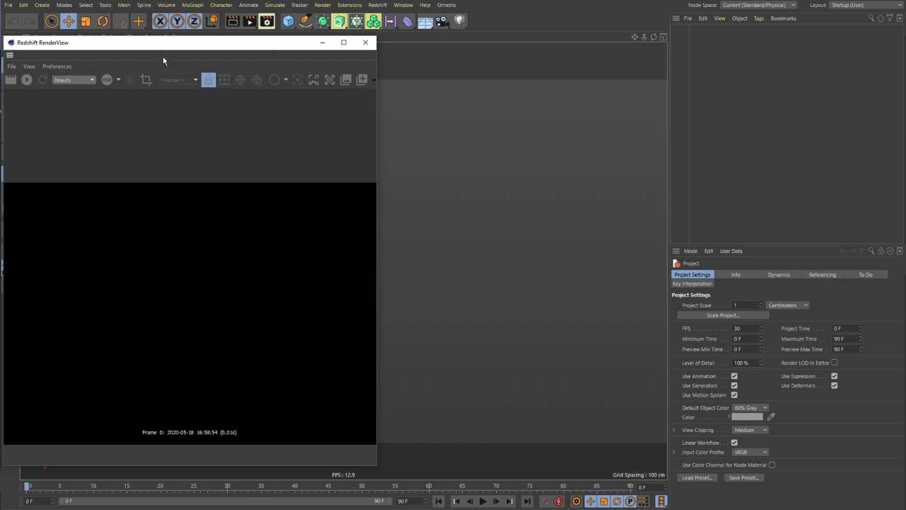
pyautogui.moveTo(186, 42); pyautogui.dragTo(1, 322)
pyautogui.click(9, 5)
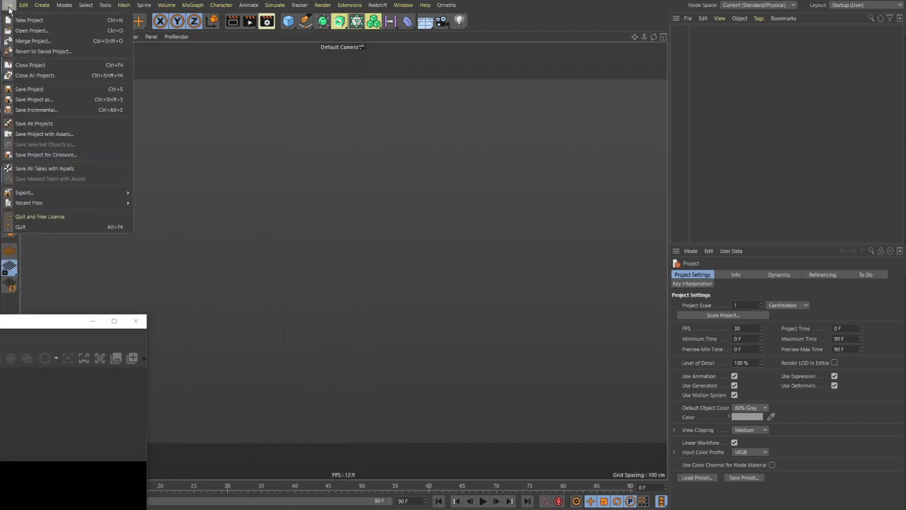
pyautogui.moveTo(58, 202)
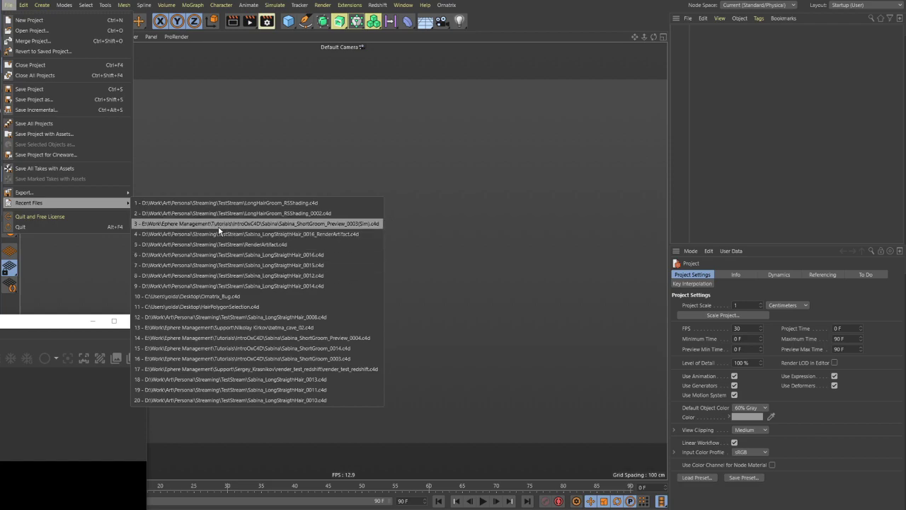
pyautogui.click(219, 254)
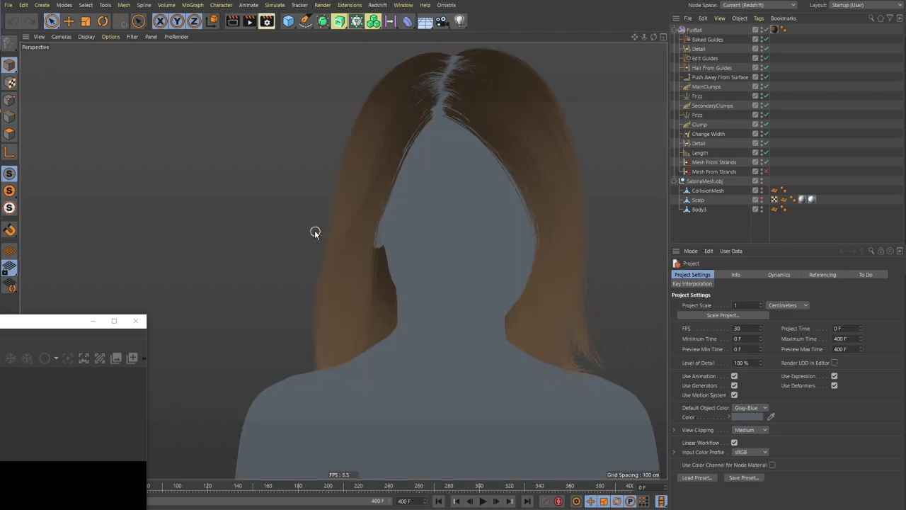
# Examine the long straight hair groom in the viewport from the front and the side
pyautogui.keyDown('alt'); pyautogui.moveTo(425, 206); pyautogui.dragTo(318, 235, button='middle'); pyautogui.keyUp('alt')
pyautogui.keyDown('alt'); pyautogui.moveTo(320, 235); pyautogui.dragTo(401, 205); pyautogui.keyUp('alt')
pyautogui.keyDown('alt'); pyautogui.moveTo(401, 204); pyautogui.dragTo(506, 227, button='right'); pyautogui.keyUp('alt')
pyautogui.keyDown('alt'); pyautogui.moveTo(447, 194); pyautogui.dragTo(399, 266, button='middle'); pyautogui.keyUp('alt')
pyautogui.keyDown('alt'); pyautogui.moveTo(400, 266); pyautogui.dragTo(344, 225); pyautogui.keyUp('alt')
pyautogui.keyDown('alt'); pyautogui.moveTo(434, 231); pyautogui.dragTo(403, 186); pyautogui.keyUp('alt')
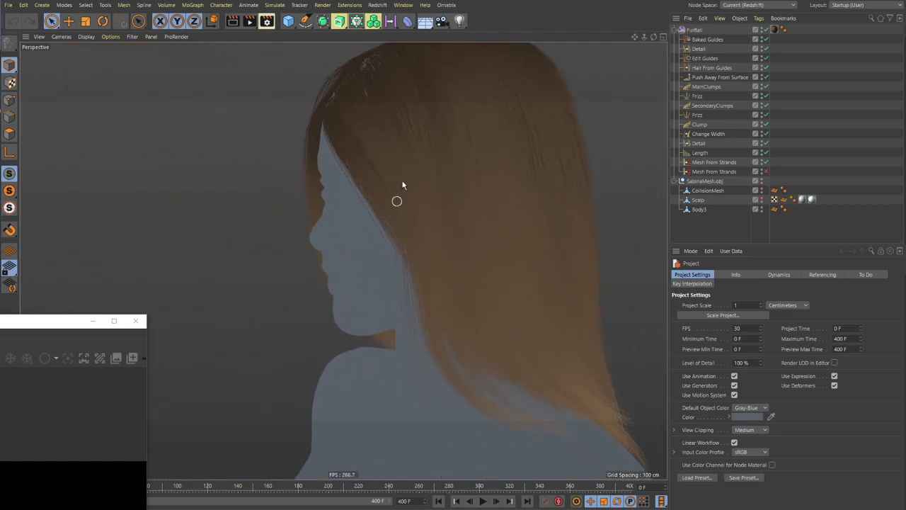
# Switch back to the LongHairGroom_RSShading.c4d project and start a live Redshift render framed on the wavy hair
pyautogui.click(403, 5)
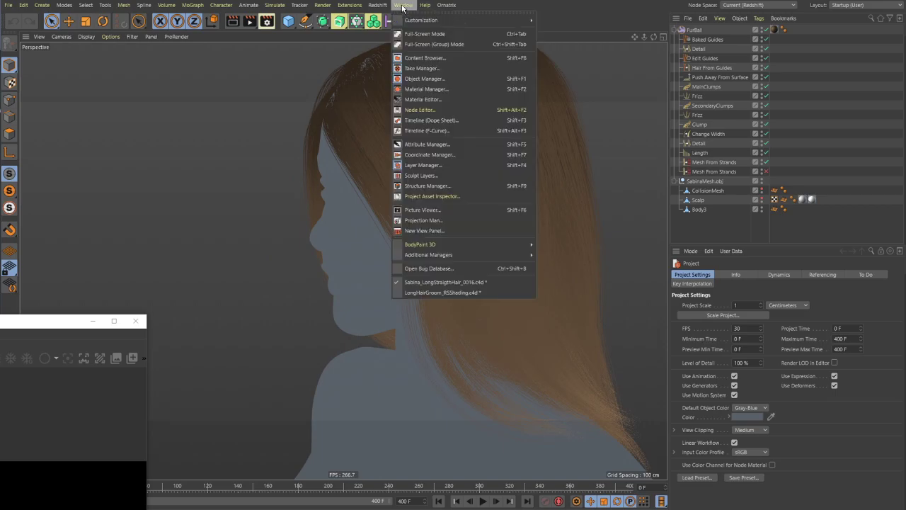
pyautogui.click(413, 293)
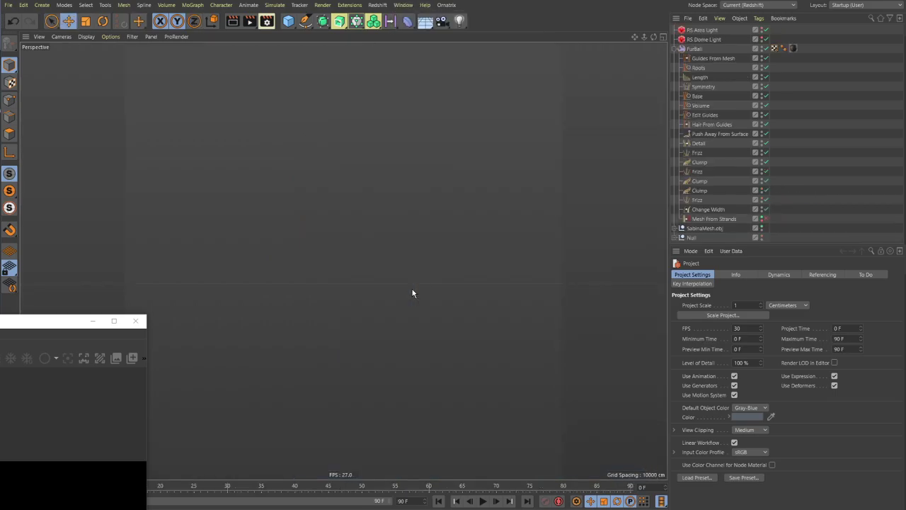
pyautogui.moveTo(10, 321); pyautogui.dragTo(235, 56)
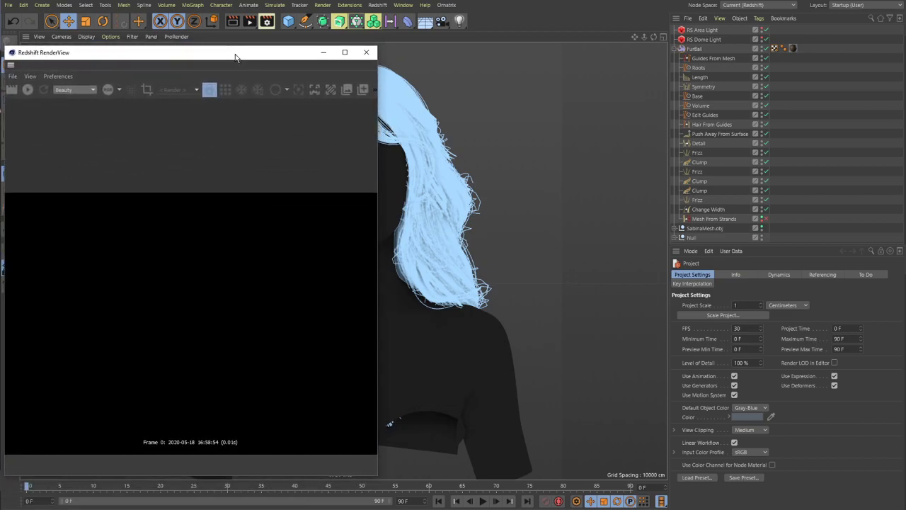
pyautogui.click(27, 91)
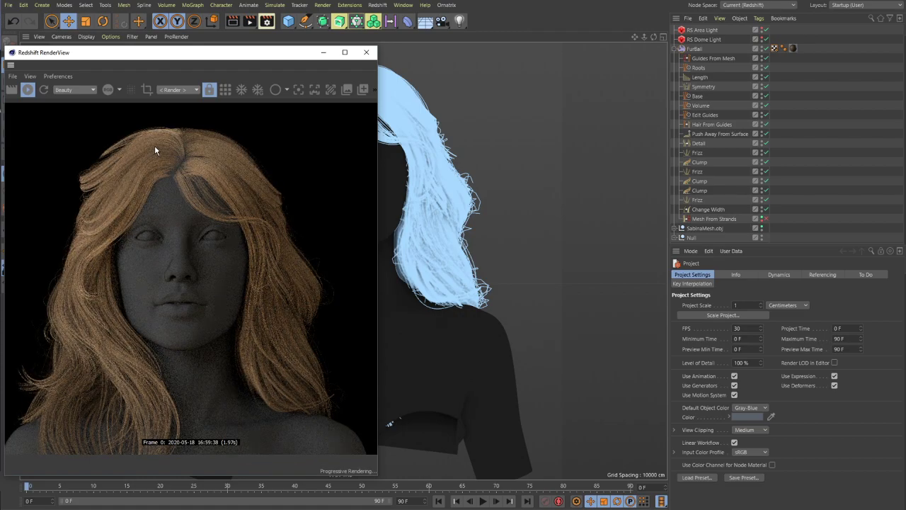
pyautogui.scroll(-3, 160, 175)
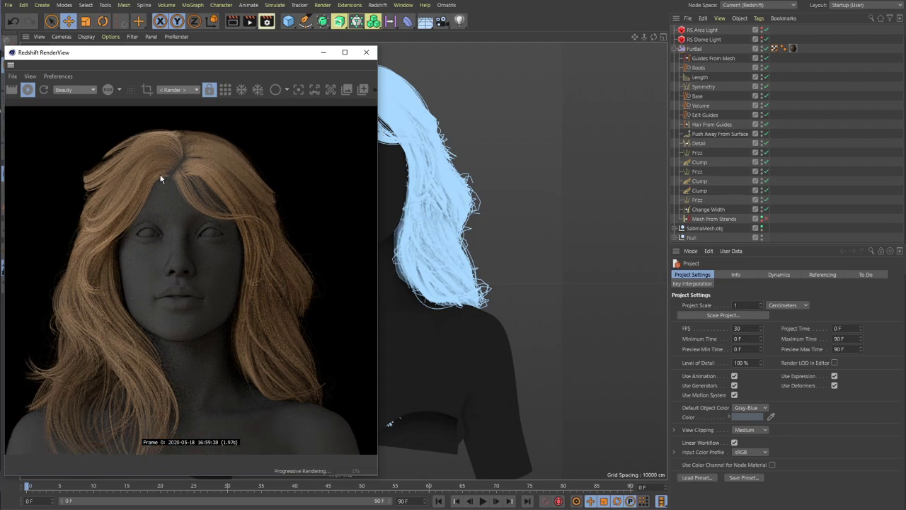
pyautogui.moveTo(178, 335); pyautogui.dragTo(177, 319)
pyautogui.scroll(1, 175, 315)
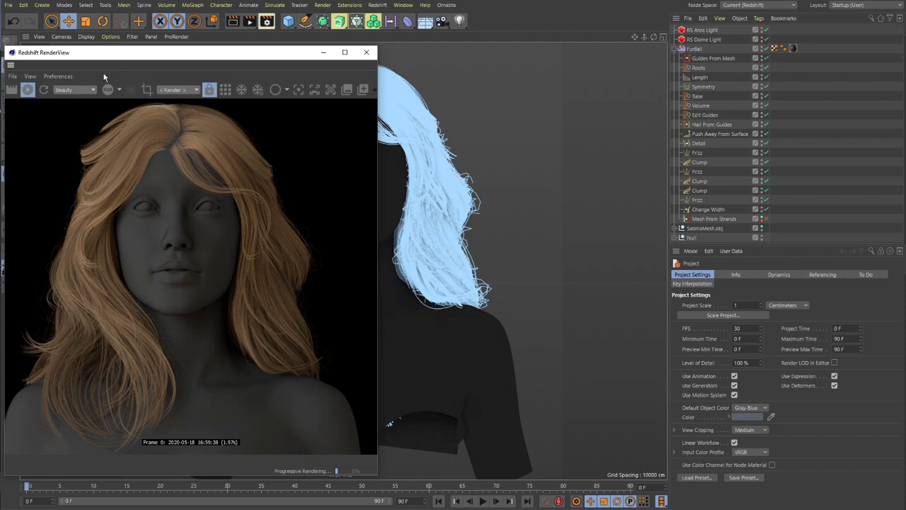
pyautogui.moveTo(88, 51); pyautogui.dragTo(86, 51)
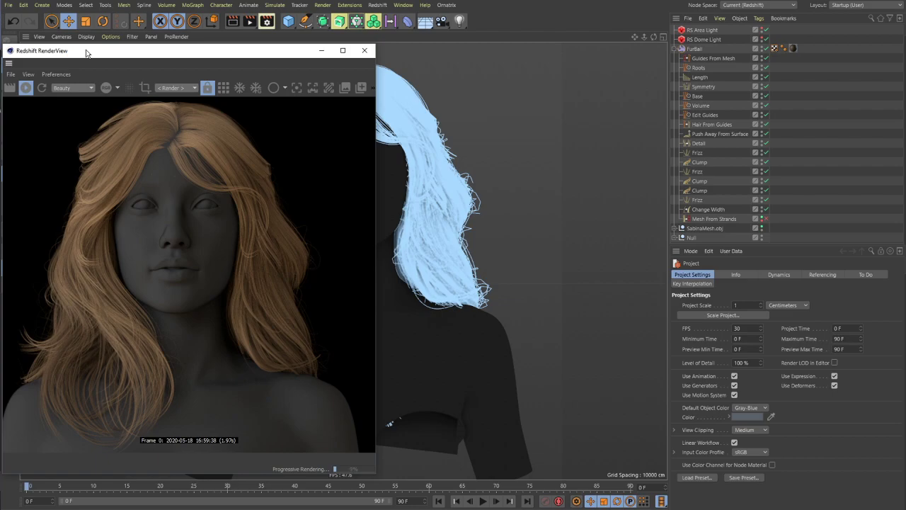
pyautogui.hotkey('alt', 'Tab')
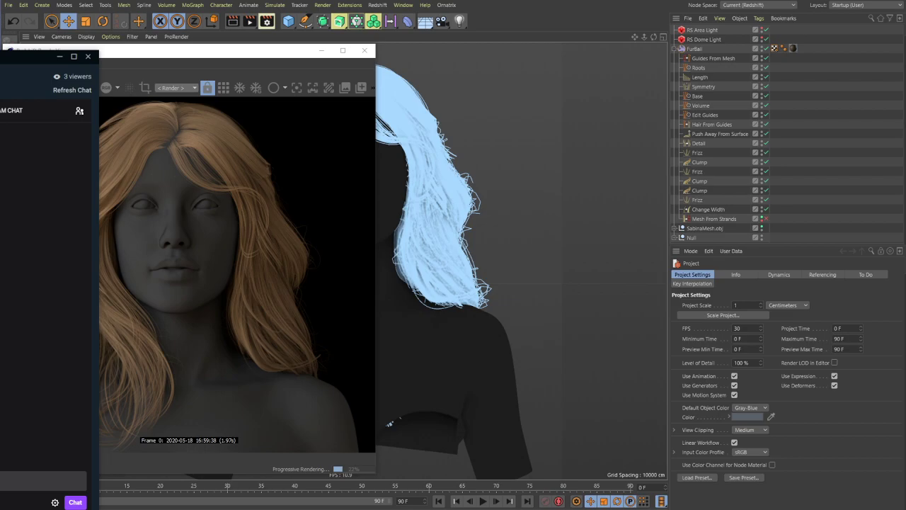
pyautogui.hotkey('alt', 'Tab')
pyautogui.moveTo(833, 46); pyautogui.dragTo(822, 47)
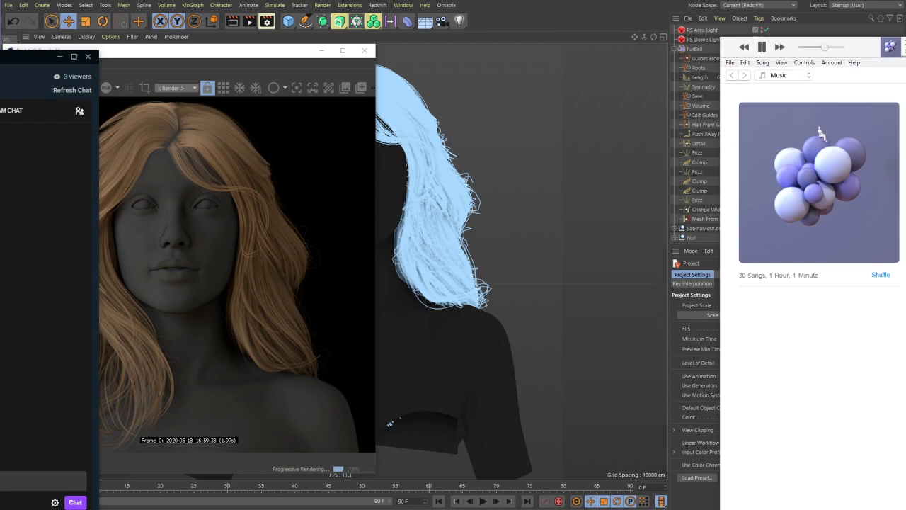
pyautogui.click(891, 51)
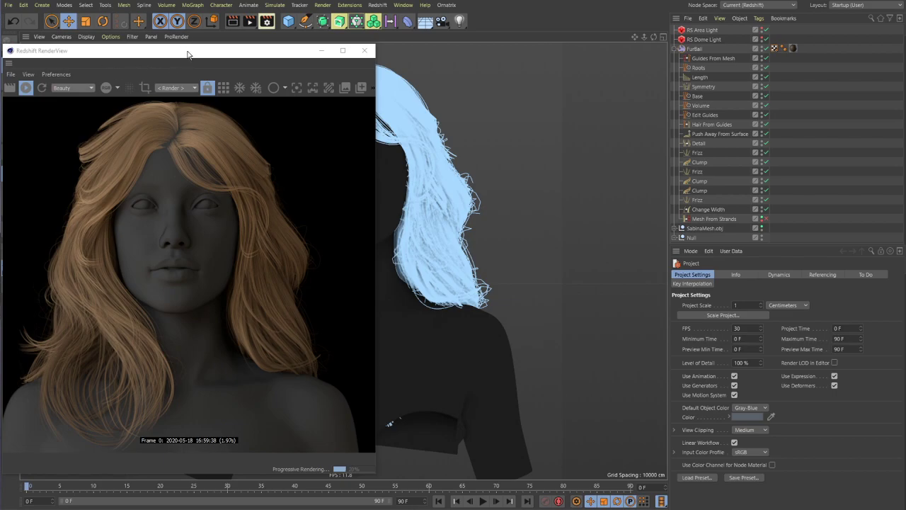
# Stop the Redshift render, switch to the Sabina_LongStraigthHair_0016.c4d project and close the render view
pyautogui.click(28, 92)
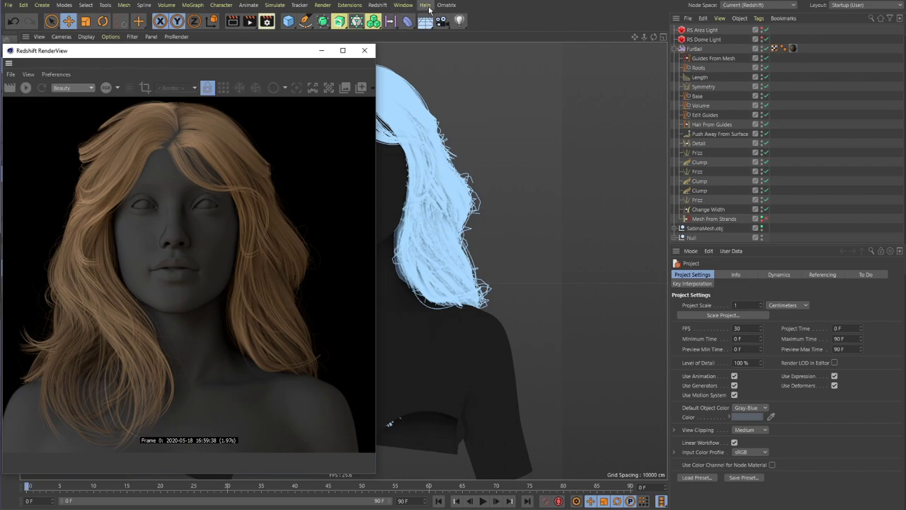
pyautogui.click(403, 5)
pyautogui.click(434, 282)
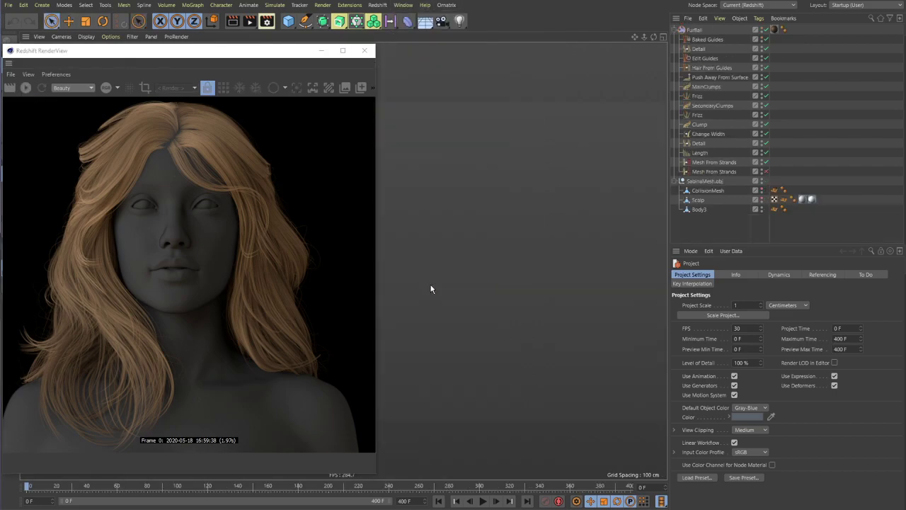
pyautogui.moveTo(263, 55); pyautogui.dragTo(333, 224)
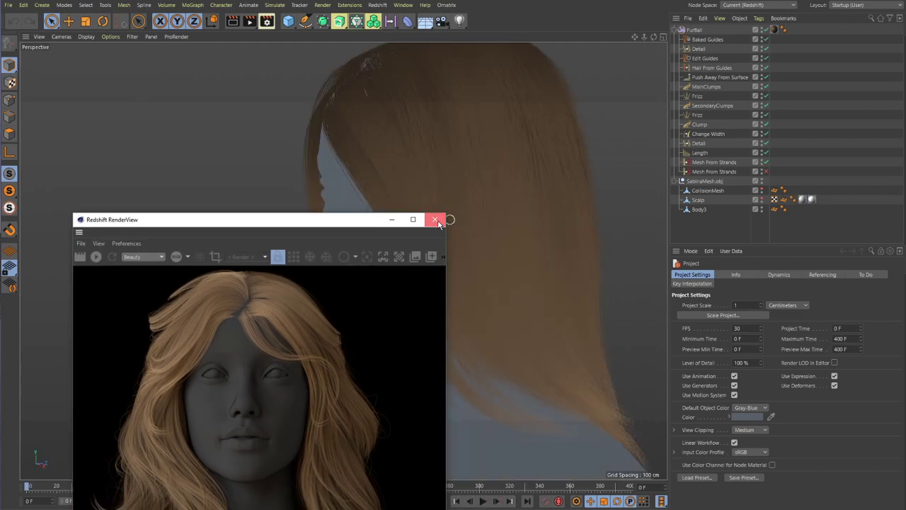
pyautogui.click(435, 220)
# Examine the straight hair's strand detail from behind and in close-up from the side
pyautogui.keyDown('alt'); pyautogui.moveTo(390, 216); pyautogui.dragTo(363, 375); pyautogui.keyUp('alt')
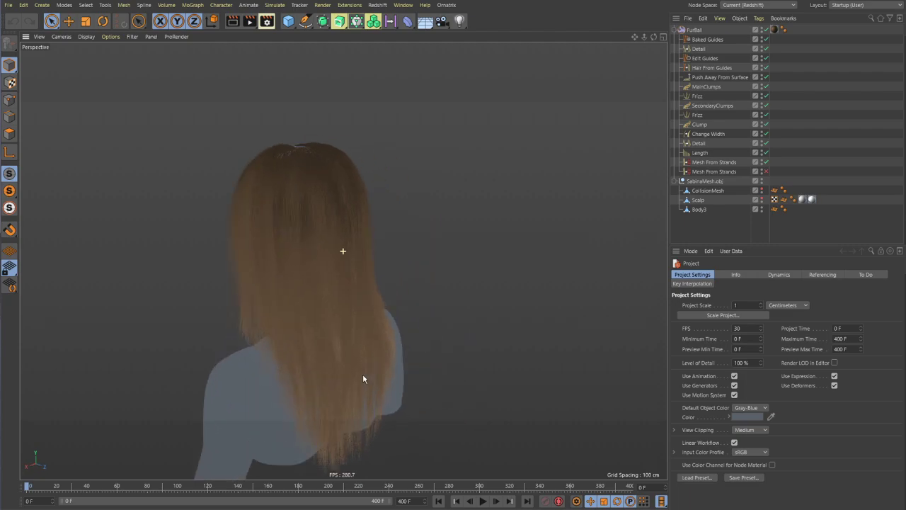
pyautogui.keyDown('alt'); pyautogui.moveTo(348, 309); pyautogui.dragTo(436, 317, button='right'); pyautogui.keyUp('alt')
pyautogui.keyDown('alt'); pyautogui.moveTo(300, 234); pyautogui.dragTo(340, 288, button='middle'); pyautogui.keyUp('alt')
pyautogui.keyDown('alt'); pyautogui.moveTo(299, 289); pyautogui.dragTo(451, 263); pyautogui.keyUp('alt')
pyautogui.keyDown('alt'); pyautogui.moveTo(450, 267); pyautogui.dragTo(359, 275, button='right'); pyautogui.keyUp('alt')
pyautogui.keyDown('alt'); pyautogui.moveTo(359, 275); pyautogui.dragTo(418, 191, button='middle'); pyautogui.keyUp('alt')
pyautogui.keyDown('alt'); pyautogui.moveTo(418, 191); pyautogui.dragTo(382, 216); pyautogui.keyUp('alt')
pyautogui.keyDown('alt'); pyautogui.moveTo(377, 216); pyautogui.dragTo(522, 184, button='right'); pyautogui.keyUp('alt')
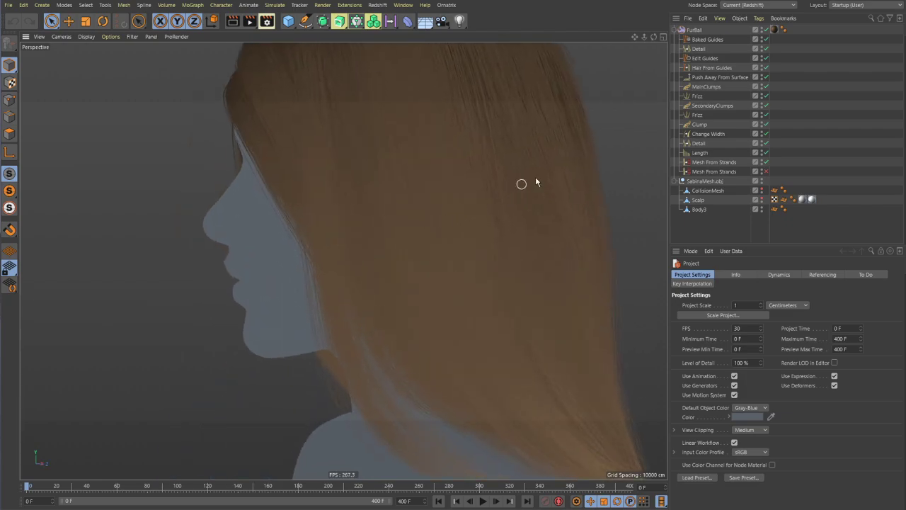
pyautogui.keyDown('alt'); pyautogui.moveTo(447, 223); pyautogui.dragTo(463, 217); pyautogui.keyUp('alt')
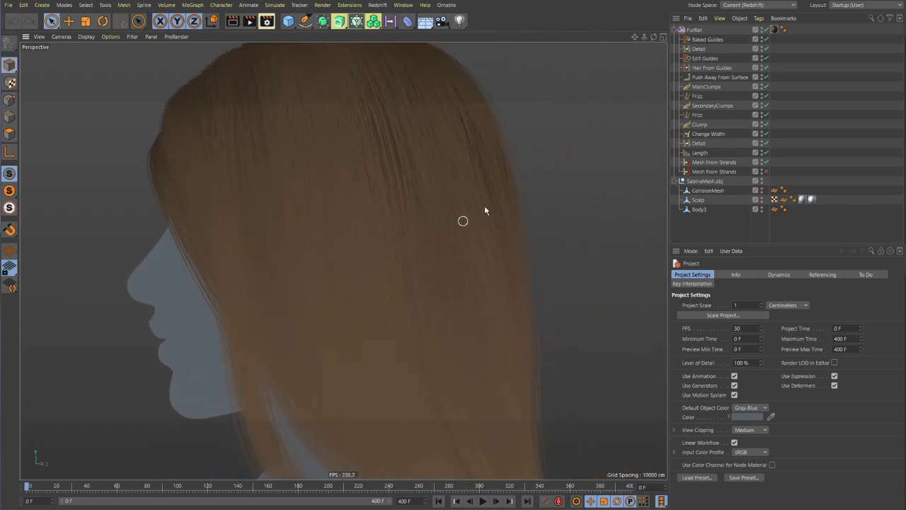
# Inspect the guides and clumps of the Baked Guides, Edit Guides, MainClumps and SecondaryClumps operators
pyautogui.click(706, 39)
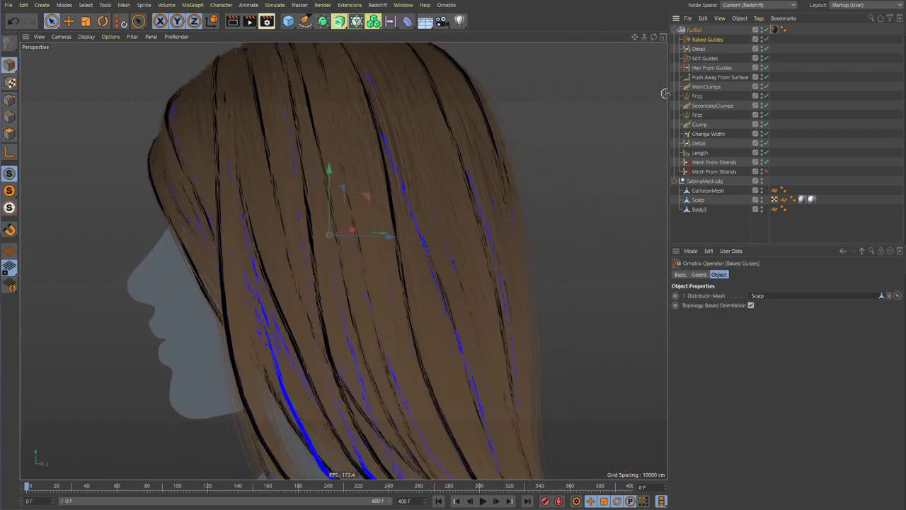
pyautogui.click(704, 59)
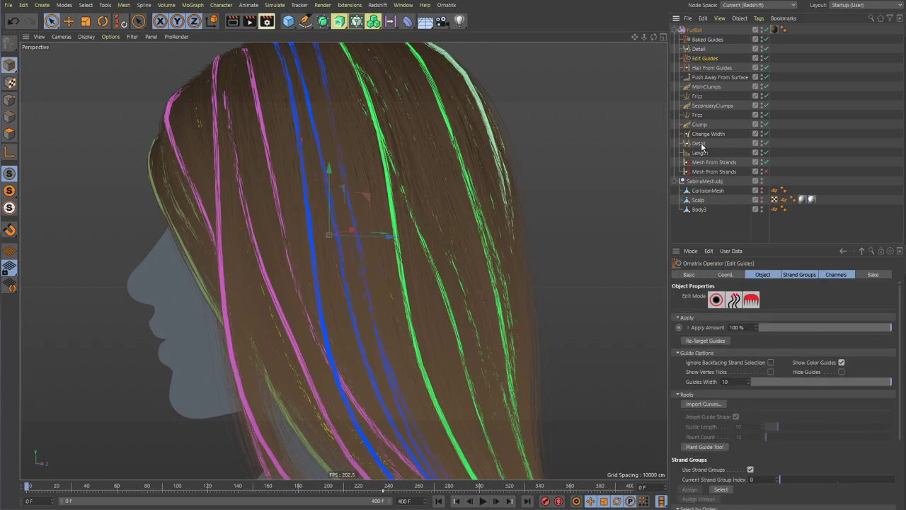
pyautogui.click(706, 86)
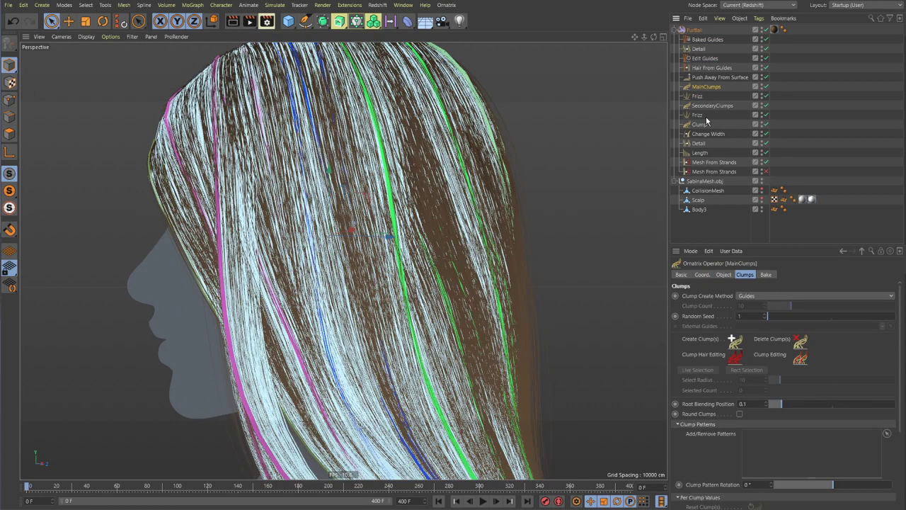
pyautogui.click(712, 107)
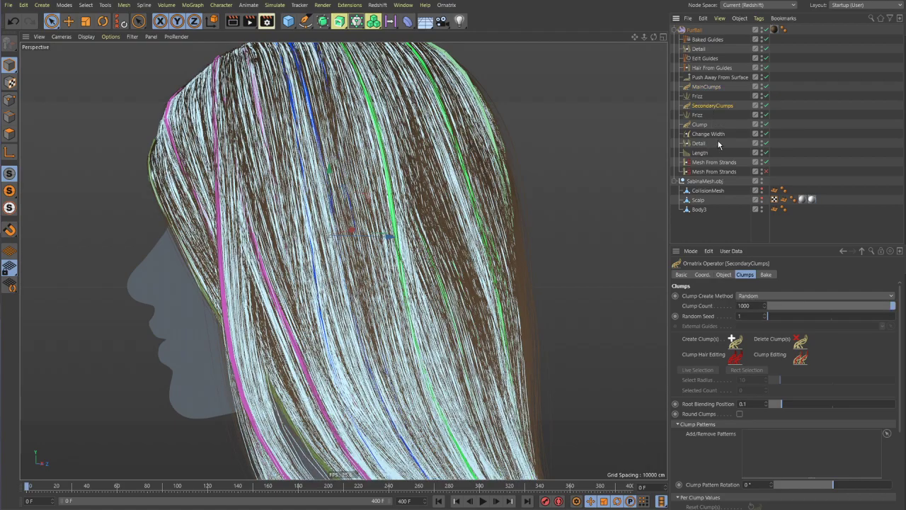
# Deselect the hair operators and examine the whole straight groom from the front and the back
pyautogui.keyDown('alt'); pyautogui.moveTo(385, 237); pyautogui.dragTo(355, 237); pyautogui.keyUp('alt')
pyautogui.keyDown('alt'); pyautogui.moveTo(460, 233); pyautogui.dragTo(344, 259, button='right'); pyautogui.keyUp('alt')
pyautogui.keyDown('alt'); pyautogui.moveTo(344, 260); pyautogui.dragTo(498, 225); pyautogui.keyUp('alt')
pyautogui.click(498, 223)
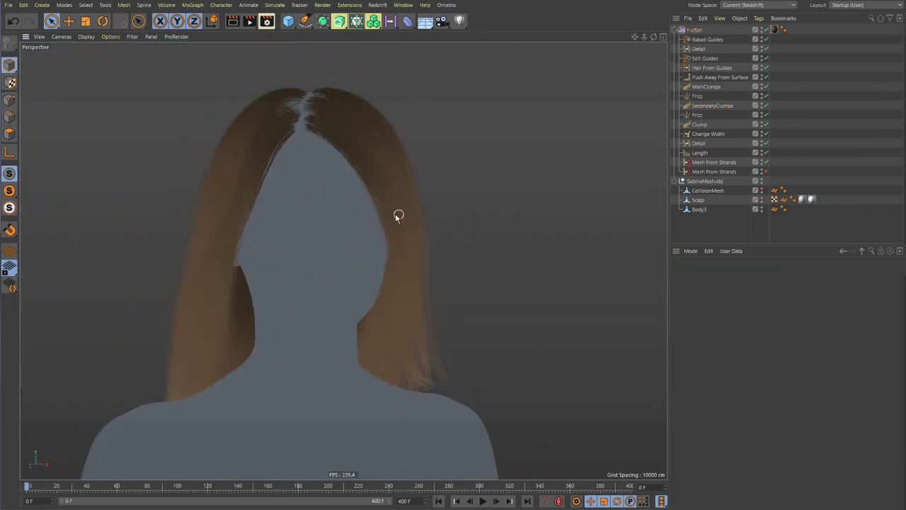
pyautogui.keyDown('alt'); pyautogui.moveTo(396, 214); pyautogui.dragTo(439, 196); pyautogui.keyUp('alt')
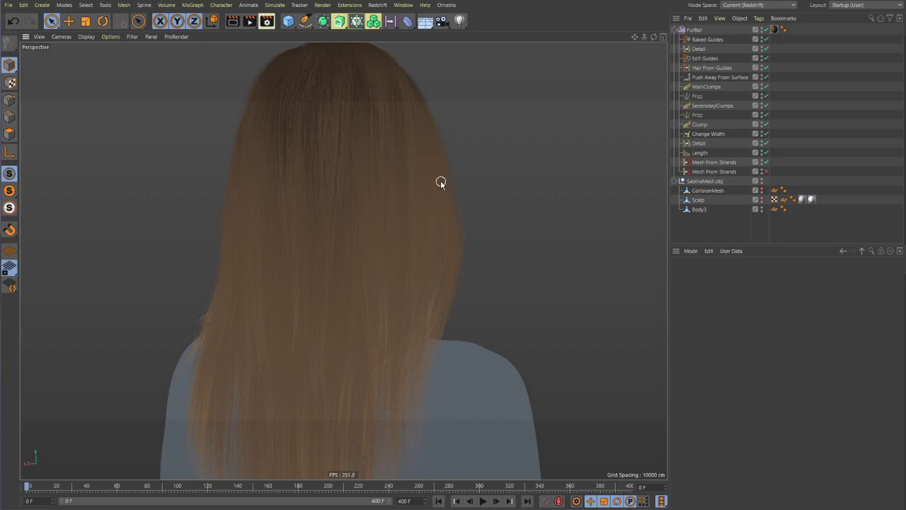
pyautogui.keyDown('alt'); pyautogui.moveTo(326, 211); pyautogui.dragTo(388, 230); pyautogui.keyUp('alt')
pyautogui.keyDown('alt'); pyautogui.moveTo(367, 232); pyautogui.dragTo(399, 237, button='middle'); pyautogui.keyUp('alt')
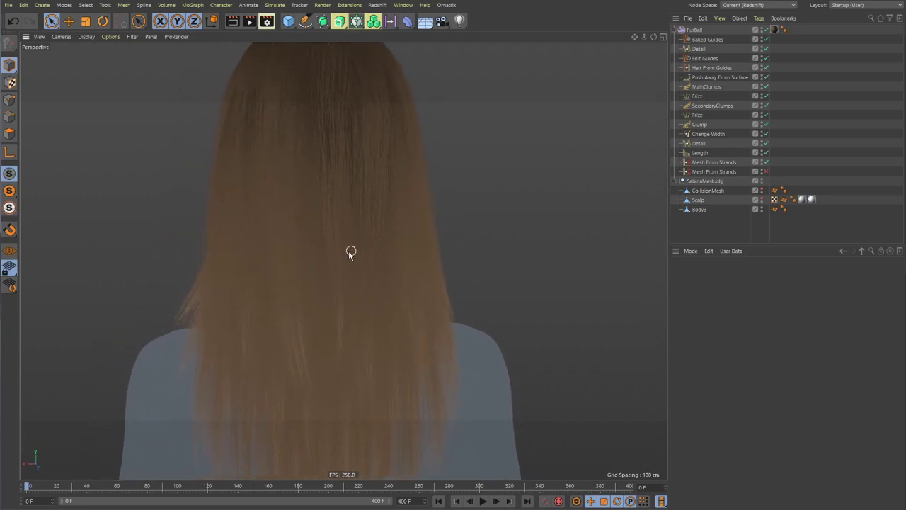
pyautogui.moveTo(340, 254)
pyautogui.keyDown('alt'); pyautogui.mouseDown()
pyautogui.moveTo(316, 252)
pyautogui.moveTo(336, 245)
pyautogui.mouseUp(); pyautogui.keyUp('alt')
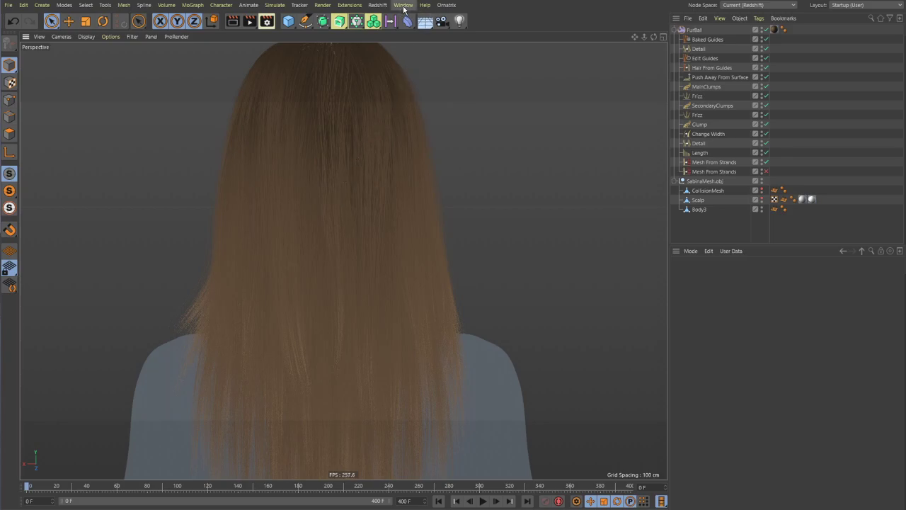
# Close the Sabina_LongStraigthHair_0016.c4d project without saving its changes
pyautogui.click(9, 5)
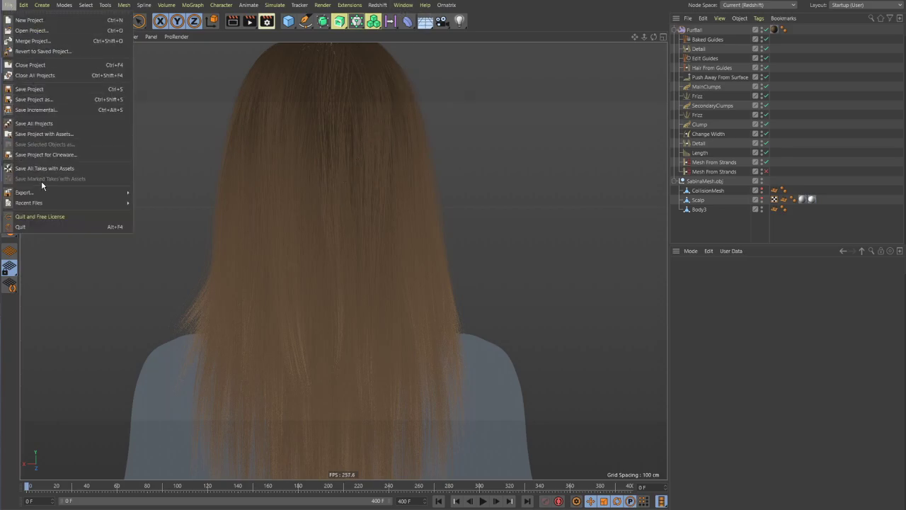
pyautogui.click(31, 65)
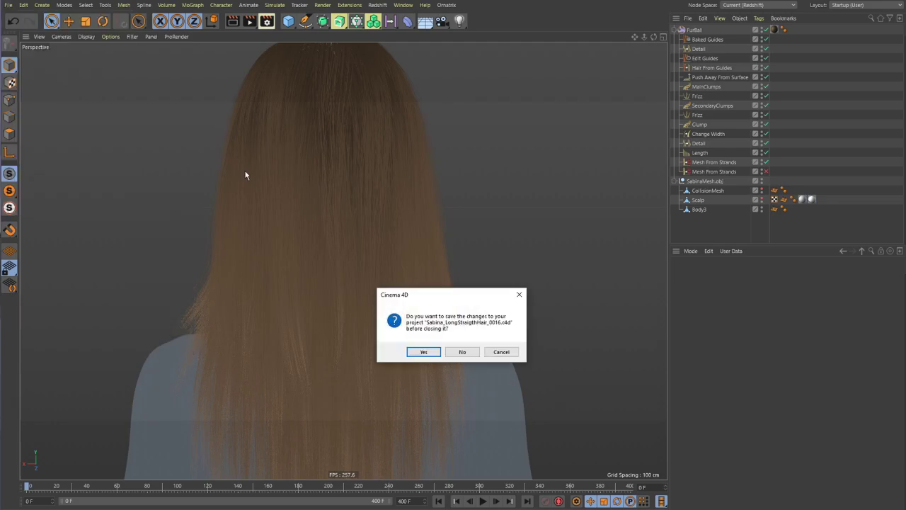
pyautogui.click(454, 349)
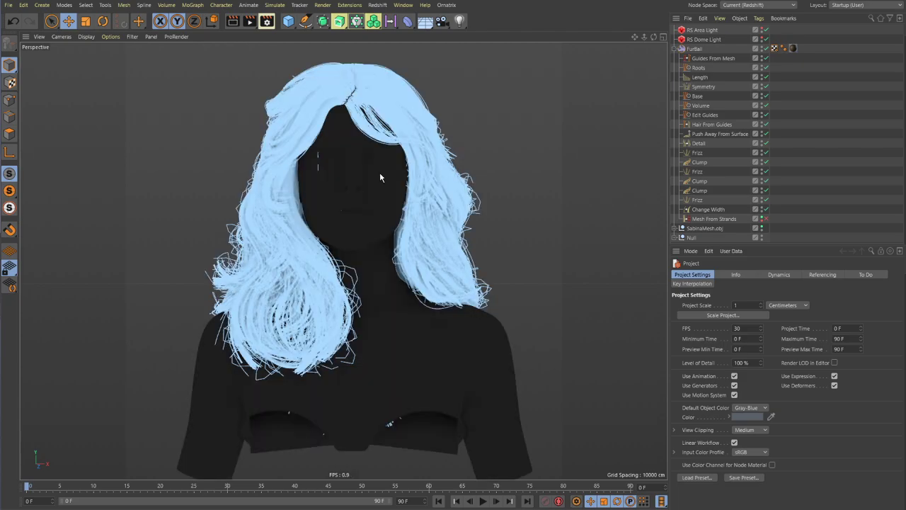
# Examine the long wavy hair groom in the viewport from three-quarter and front angles
pyautogui.keyDown('alt'); pyautogui.moveTo(352, 172); pyautogui.dragTo(356, 207); pyautogui.keyUp('alt')
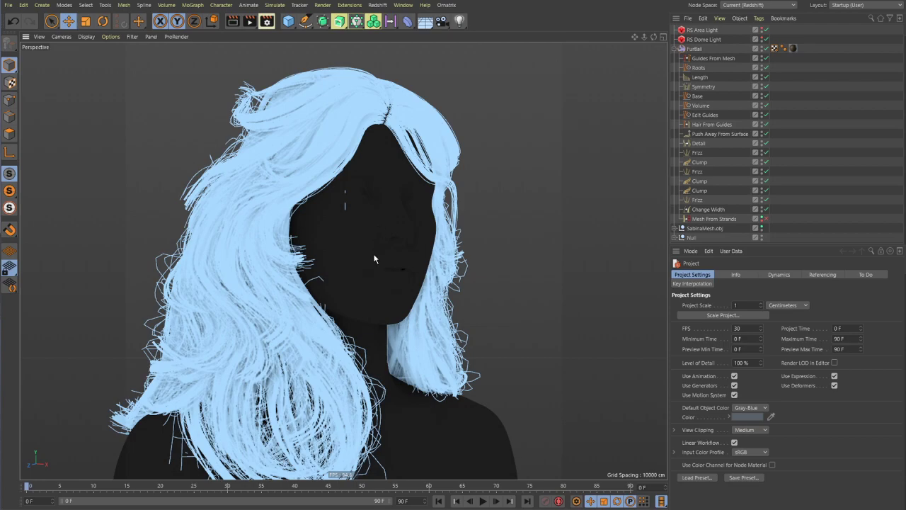
pyautogui.keyDown('alt'); pyautogui.moveTo(369, 266); pyautogui.dragTo(291, 273); pyautogui.keyUp('alt')
pyautogui.keyDown('alt'); pyautogui.moveTo(370, 266); pyautogui.dragTo(340, 253, button='middle'); pyautogui.keyUp('alt')
pyautogui.keyDown('alt'); pyautogui.moveTo(340, 253); pyautogui.dragTo(380, 242); pyautogui.keyUp('alt')
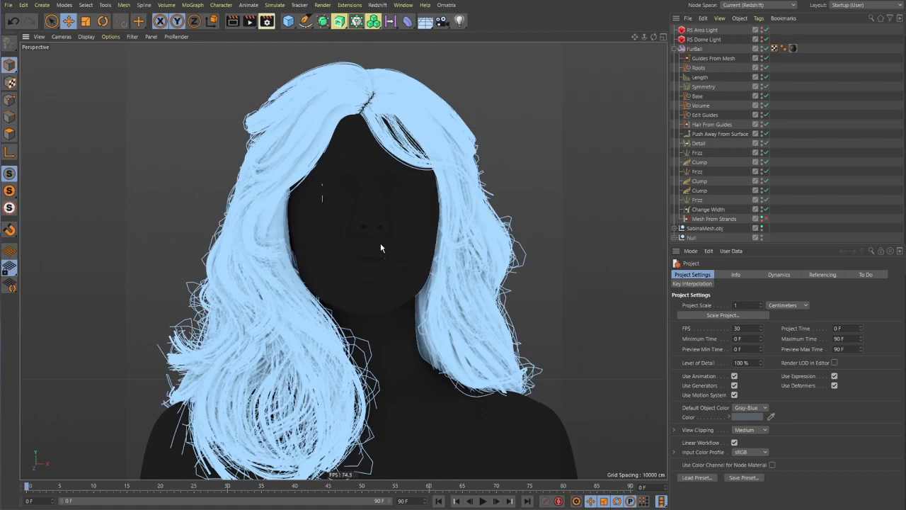
pyautogui.keyDown('alt'); pyautogui.moveTo(380, 243); pyautogui.dragTo(370, 246, button='right'); pyautogui.keyUp('alt')
pyautogui.keyDown('alt'); pyautogui.moveTo(369, 251); pyautogui.dragTo(374, 250); pyautogui.keyUp('alt')
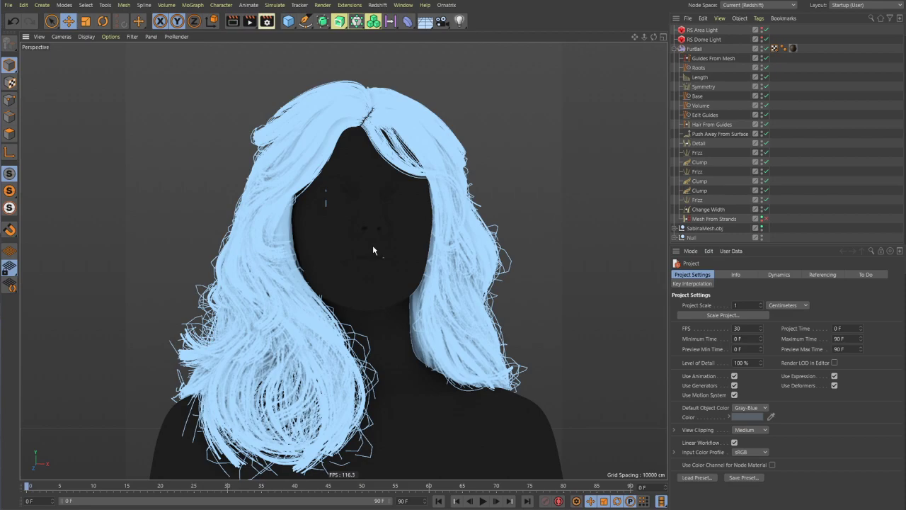
# Disable the FurBall groom's Change Width, Detail and all Frizz and Clump operators
pyautogui.keyDown('alt'); pyautogui.moveTo(373, 248); pyautogui.dragTo(343, 218); pyautogui.keyUp('alt')
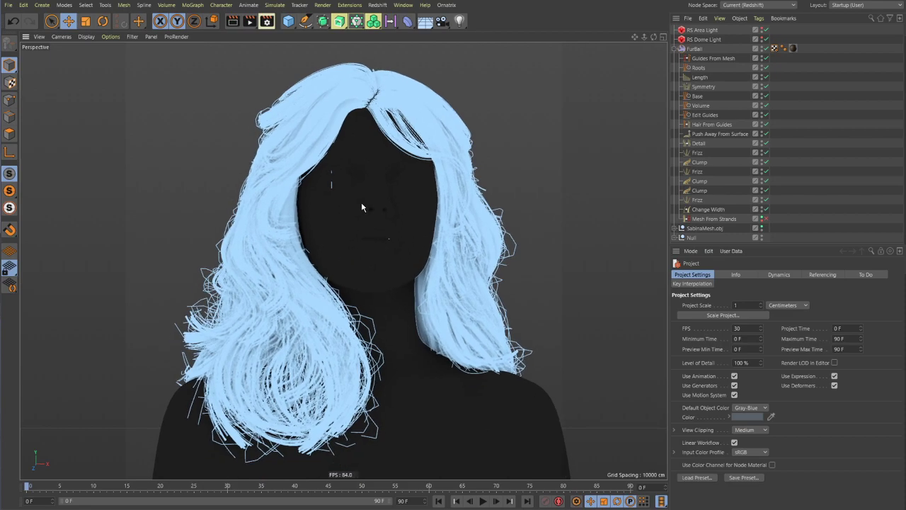
pyautogui.keyDown('alt'); pyautogui.moveTo(322, 172); pyautogui.dragTo(379, 218); pyautogui.keyUp('alt')
pyautogui.click(766, 218)
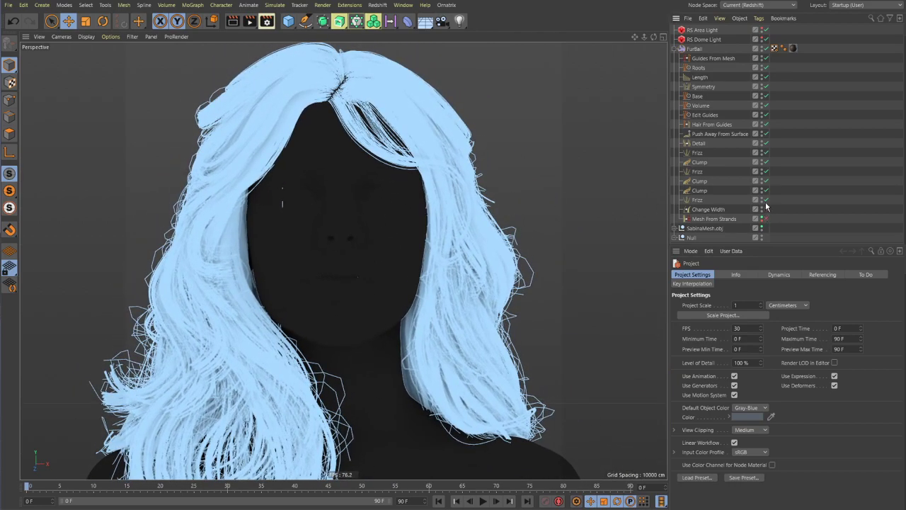
pyautogui.click(767, 209)
pyautogui.click(767, 200)
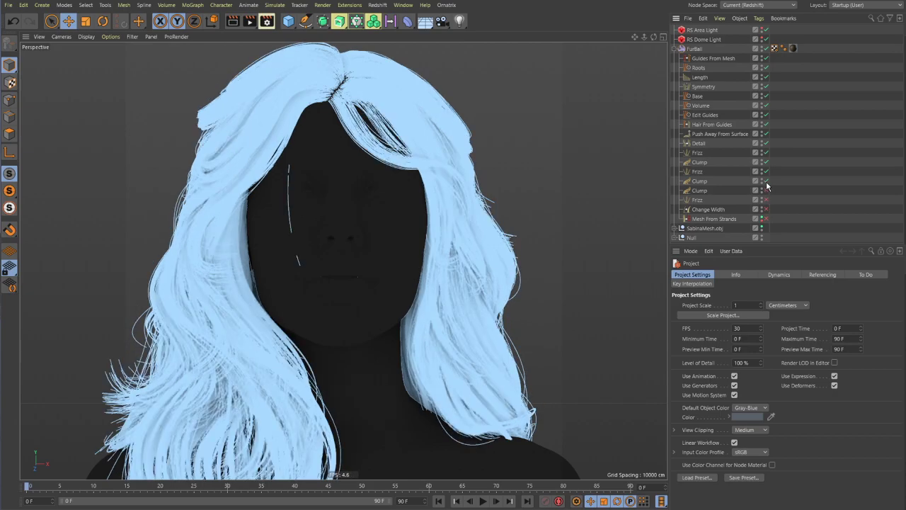
pyautogui.click(767, 181)
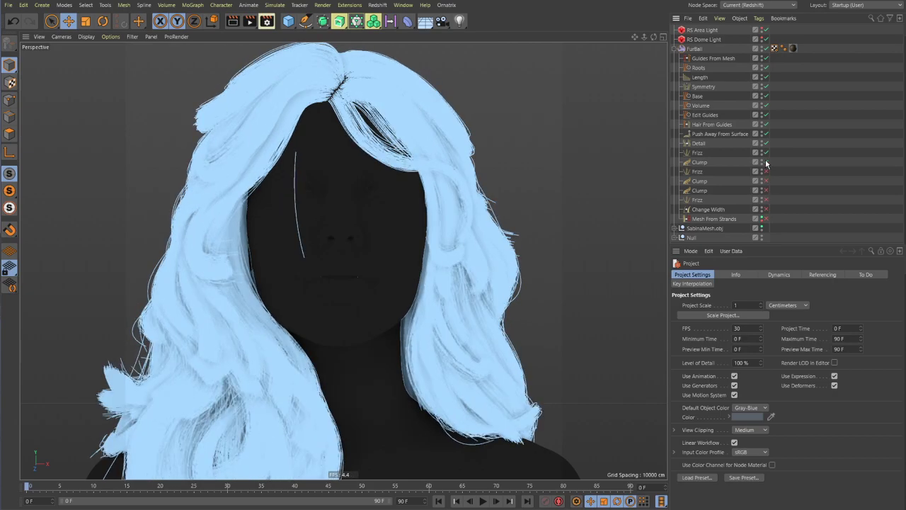
pyautogui.click(766, 162)
pyautogui.click(767, 153)
pyautogui.click(767, 143)
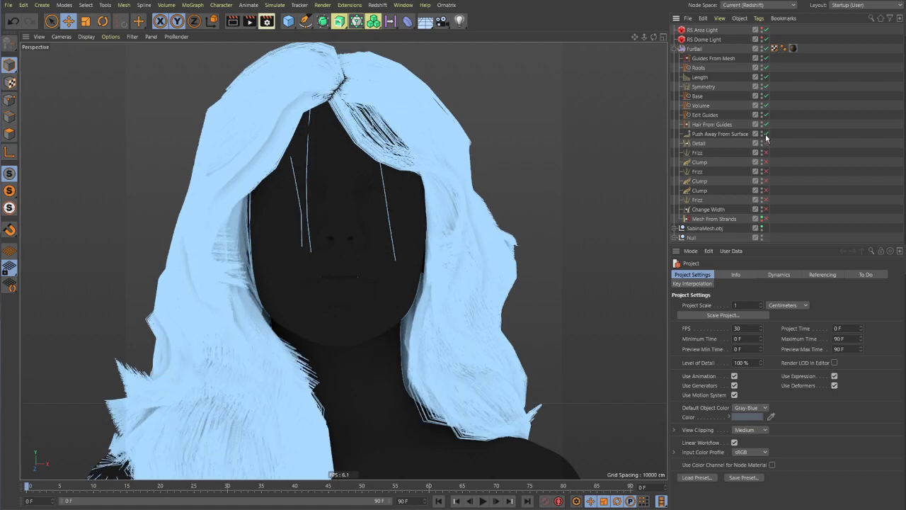
# Disable the operators from Push Away From Surface up to Roots, leaving only Guides From Mesh active
pyautogui.click(766, 134)
pyautogui.click(767, 124)
pyautogui.click(766, 115)
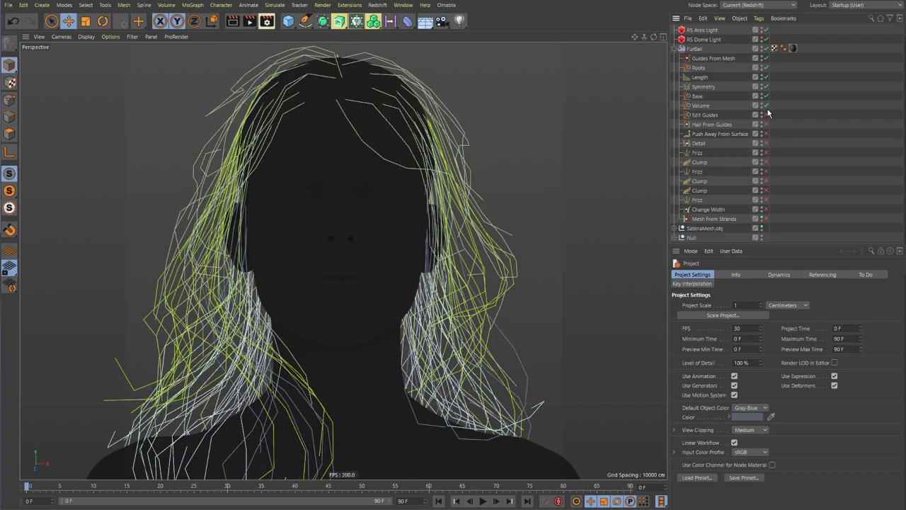
pyautogui.click(766, 105)
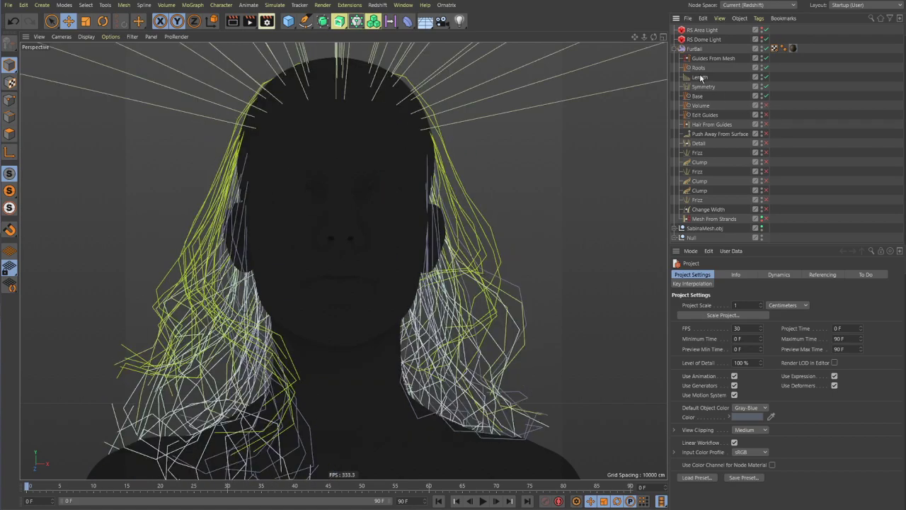
pyautogui.click(766, 95)
pyautogui.click(766, 87)
pyautogui.click(766, 77)
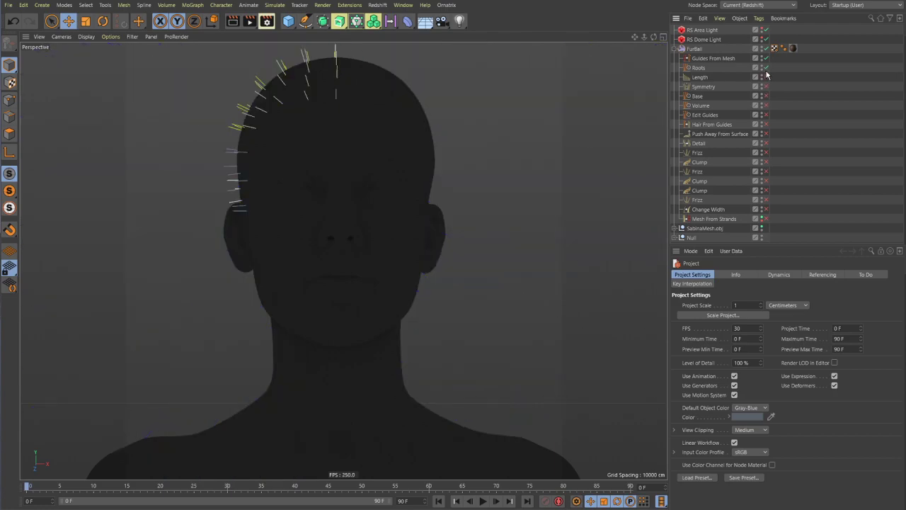
pyautogui.click(766, 68)
# Show the Guides From Mesh settings and examine the guide on top of the head from several angles
pyautogui.keyDown('alt'); pyautogui.moveTo(451, 211); pyautogui.dragTo(610, 119); pyautogui.keyUp('alt')
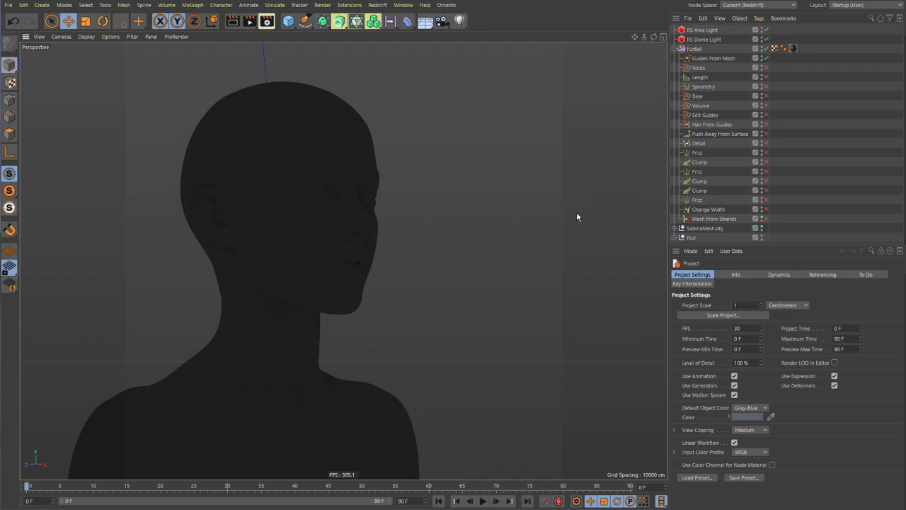
pyautogui.keyDown('alt'); pyautogui.moveTo(321, 177); pyautogui.dragTo(369, 190); pyautogui.keyUp('alt')
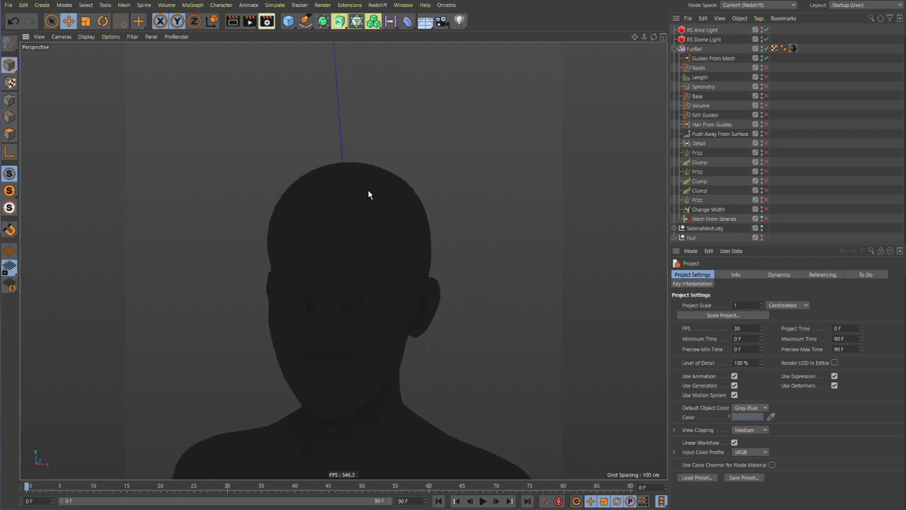
pyautogui.click(715, 59)
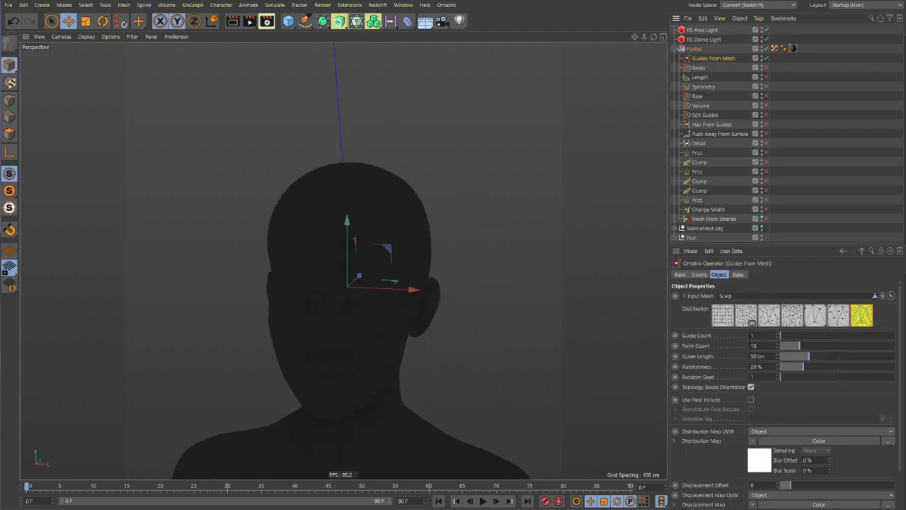
pyautogui.keyDown('alt'); pyautogui.moveTo(363, 156); pyautogui.dragTo(554, 75); pyautogui.keyUp('alt')
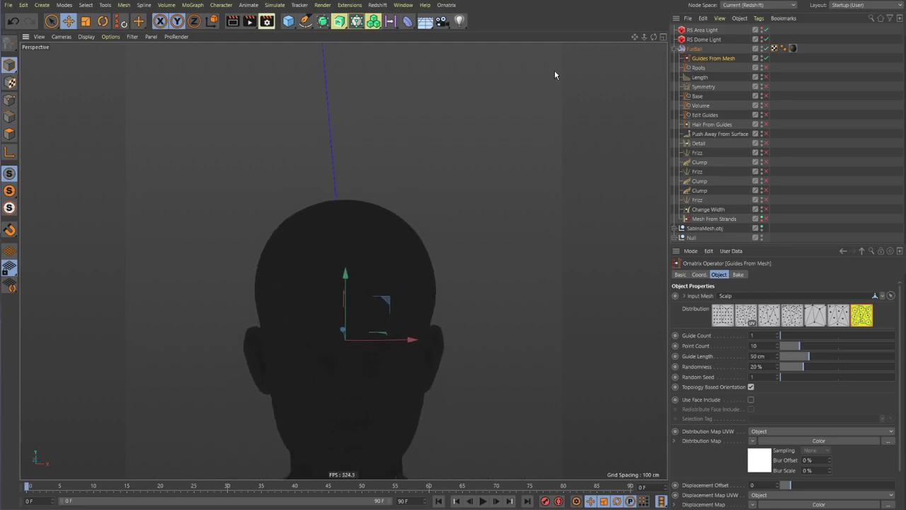
# Enable the Roots operator and show its settings with a closer view of the guides planted on the scalp
pyautogui.click(691, 69)
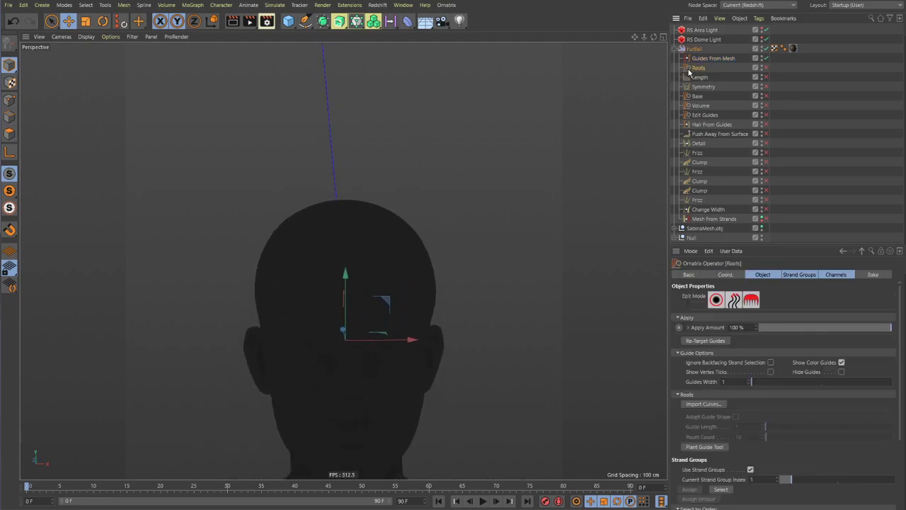
pyautogui.click(766, 68)
pyautogui.keyDown('alt'); pyautogui.moveTo(404, 233); pyautogui.dragTo(304, 184); pyautogui.keyUp('alt')
pyautogui.keyDown('alt'); pyautogui.moveTo(313, 185); pyautogui.dragTo(423, 198, button='right'); pyautogui.keyUp('alt')
pyautogui.keyDown('alt'); pyautogui.moveTo(438, 222); pyautogui.dragTo(459, 249); pyautogui.keyUp('alt')
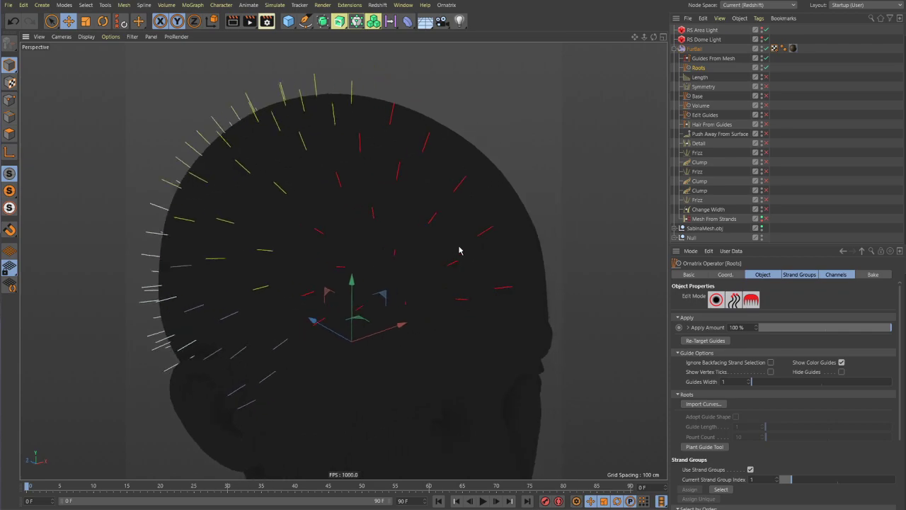
# Examine the placement of the root guides along the side and back of the head
pyautogui.keyDown('alt'); pyautogui.moveTo(476, 289); pyautogui.dragTo(394, 185); pyautogui.keyUp('alt')
pyautogui.keyDown('alt'); pyautogui.moveTo(394, 186); pyautogui.dragTo(218, 215, button='middle'); pyautogui.keyUp('alt')
pyautogui.keyDown('alt'); pyautogui.moveTo(378, 174); pyautogui.dragTo(316, 206, button='middle'); pyautogui.keyUp('alt')
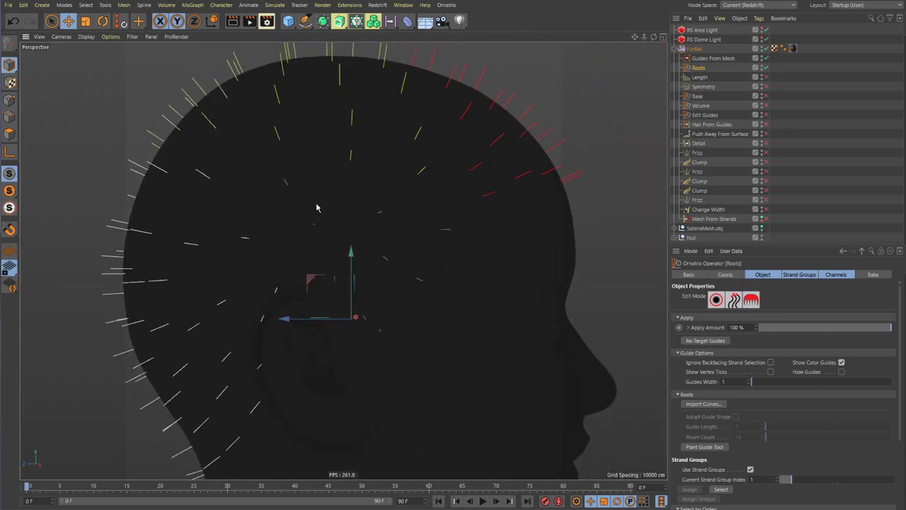
pyautogui.moveTo(361, 180)
pyautogui.keyDown('alt'); pyautogui.mouseDown()
pyautogui.moveTo(331, 194)
pyautogui.moveTo(415, 162)
pyautogui.moveTo(240, 192)
pyautogui.moveTo(291, 199)
pyautogui.moveTo(384, 186)
pyautogui.moveTo(338, 204)
pyautogui.moveTo(349, 213)
pyautogui.mouseUp(); pyautogui.keyUp('alt')
pyautogui.keyDown('alt'); pyautogui.moveTo(261, 201); pyautogui.dragTo(337, 211); pyautogui.keyUp('alt')
pyautogui.keyDown('alt'); pyautogui.moveTo(257, 220); pyautogui.dragTo(298, 201, button='middle'); pyautogui.keyUp('alt')
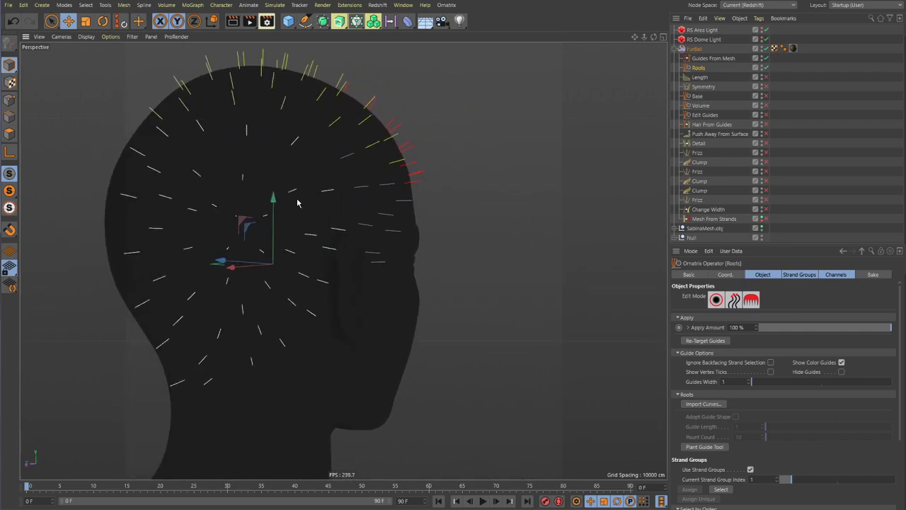
pyautogui.keyDown('alt'); pyautogui.moveTo(248, 204); pyautogui.dragTo(329, 224, button='right'); pyautogui.keyUp('alt')
pyautogui.keyDown('alt'); pyautogui.moveTo(387, 203); pyautogui.dragTo(345, 207, button='right'); pyautogui.keyUp('alt')
pyautogui.keyDown('alt'); pyautogui.moveTo(315, 242); pyautogui.dragTo(376, 266, button='right'); pyautogui.keyUp('alt')
pyautogui.keyDown('alt'); pyautogui.moveTo(331, 269); pyautogui.dragTo(322, 293); pyautogui.keyUp('alt')
pyautogui.keyDown('alt'); pyautogui.moveTo(311, 277); pyautogui.dragTo(329, 246, button='middle'); pyautogui.keyUp('alt')
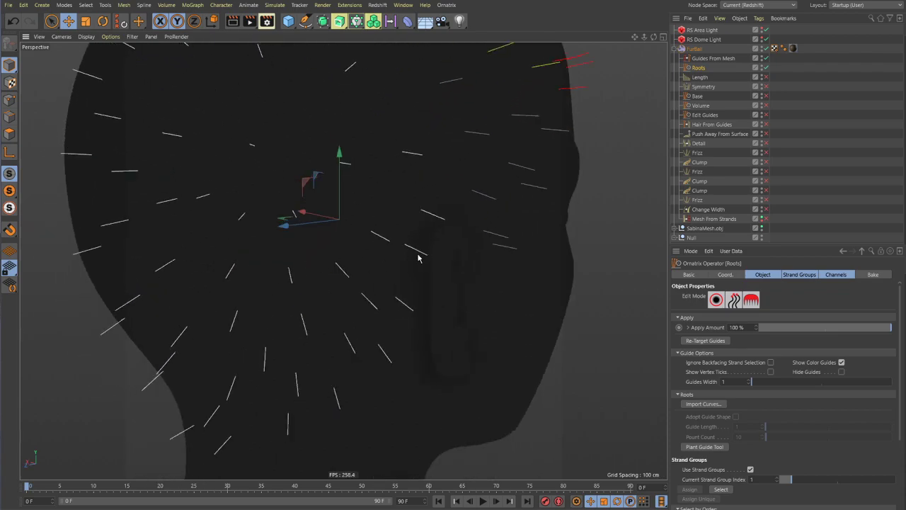
# Examine the root guides around the ear, temple and front hairline
pyautogui.moveTo(449, 251)
pyautogui.keyDown('alt'); pyautogui.mouseDown()
pyautogui.moveTo(401, 251)
pyautogui.moveTo(407, 238)
pyautogui.mouseUp(); pyautogui.keyUp('alt')
pyautogui.moveTo(343, 261)
pyautogui.keyDown('alt'); pyautogui.mouseDown()
pyautogui.moveTo(436, 248)
pyautogui.moveTo(306, 247)
pyautogui.mouseUp(); pyautogui.keyUp('alt')
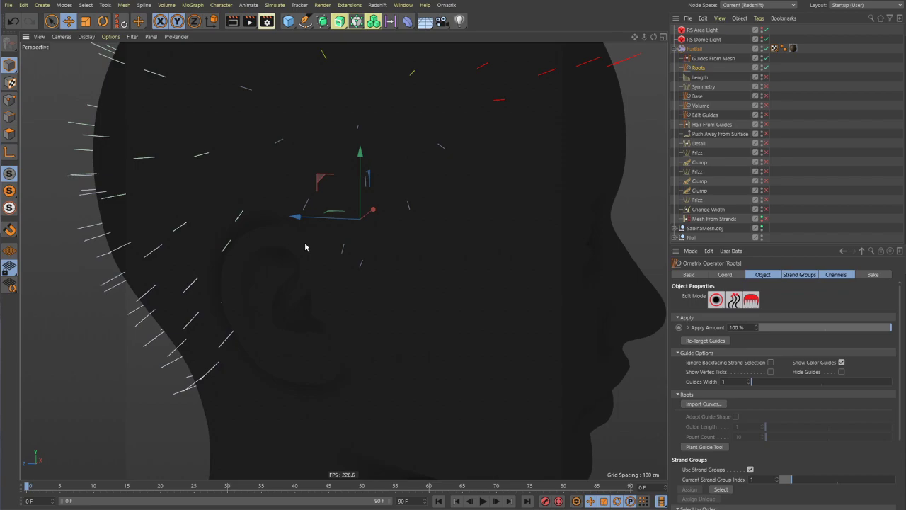
pyautogui.keyDown('alt'); pyautogui.moveTo(396, 229); pyautogui.dragTo(366, 250); pyautogui.keyUp('alt')
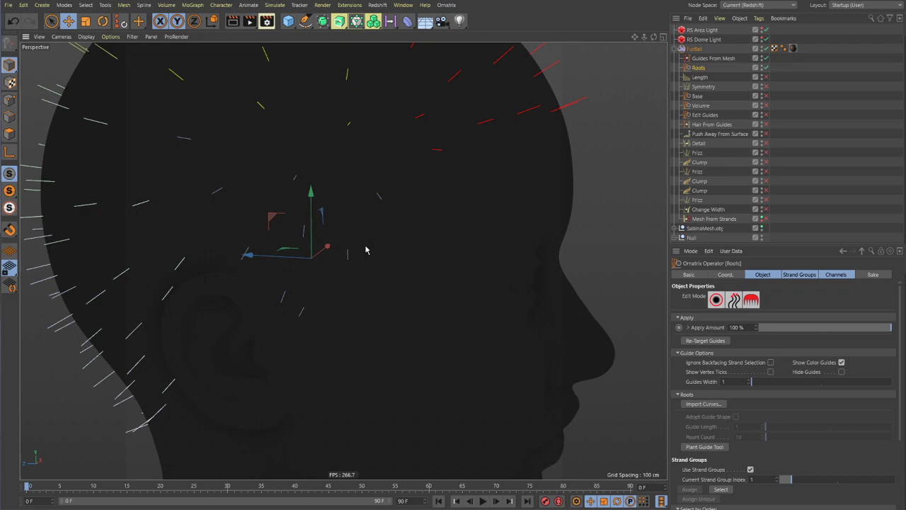
pyautogui.scroll(-6, 373, 248)
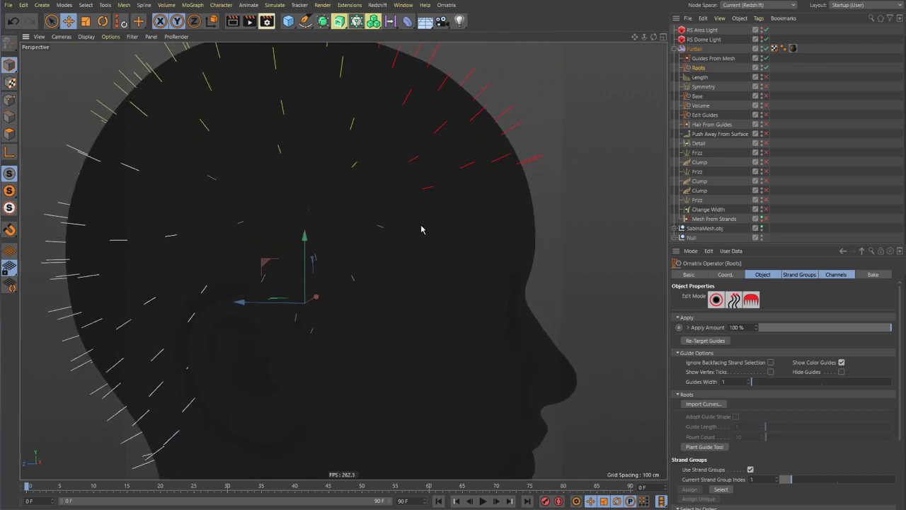
pyautogui.keyDown('alt'); pyautogui.moveTo(401, 200); pyautogui.dragTo(457, 198); pyautogui.keyUp('alt')
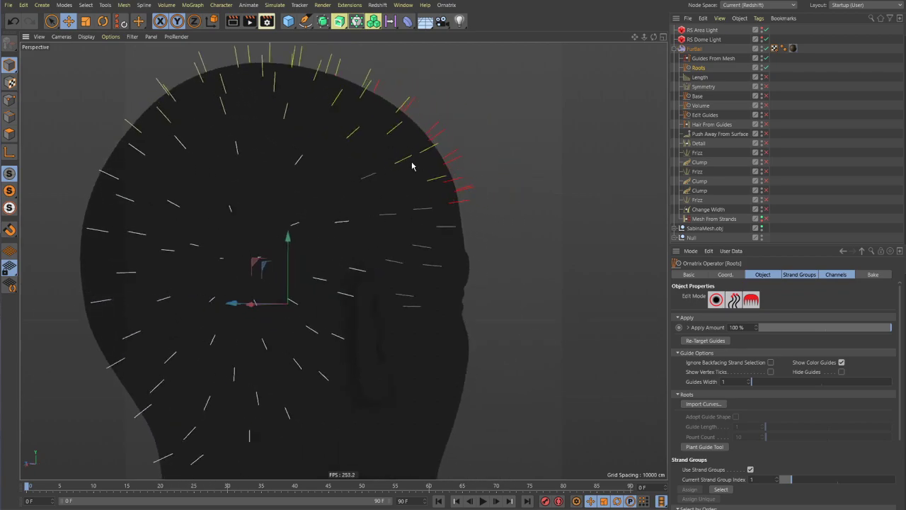
pyautogui.keyDown('alt'); pyautogui.moveTo(423, 165); pyautogui.dragTo(524, 149); pyautogui.keyUp('alt')
# Enable the Length operator and examine the lengthened guides around the whole head from the side
pyautogui.click(701, 77)
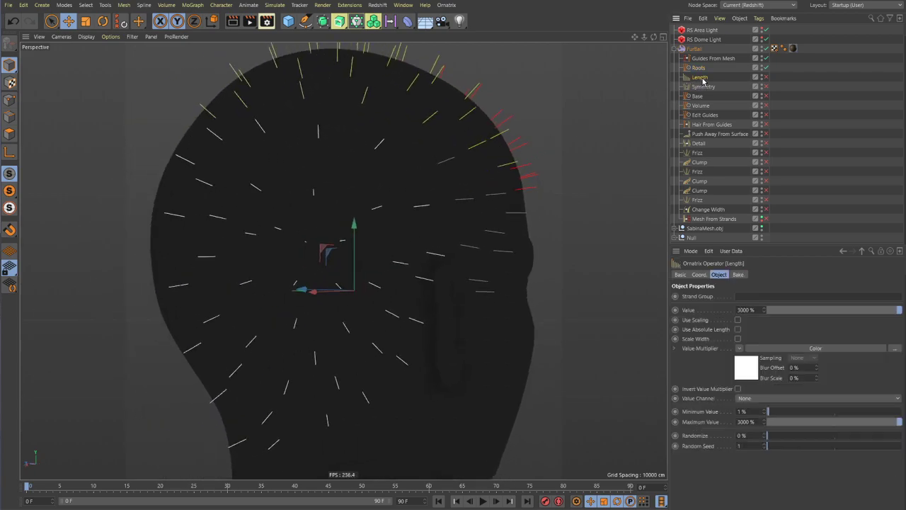
pyautogui.click(766, 77)
pyautogui.keyDown('alt'); pyautogui.moveTo(403, 160); pyautogui.dragTo(410, 185); pyautogui.keyUp('alt')
pyautogui.keyDown('alt'); pyautogui.moveTo(411, 186); pyautogui.dragTo(326, 230, button='middle'); pyautogui.keyUp('alt')
pyautogui.keyDown('alt'); pyautogui.moveTo(326, 230); pyautogui.dragTo(342, 223); pyautogui.keyUp('alt')
pyautogui.keyDown('alt'); pyautogui.moveTo(342, 223); pyautogui.dragTo(280, 217, button='right'); pyautogui.keyUp('alt')
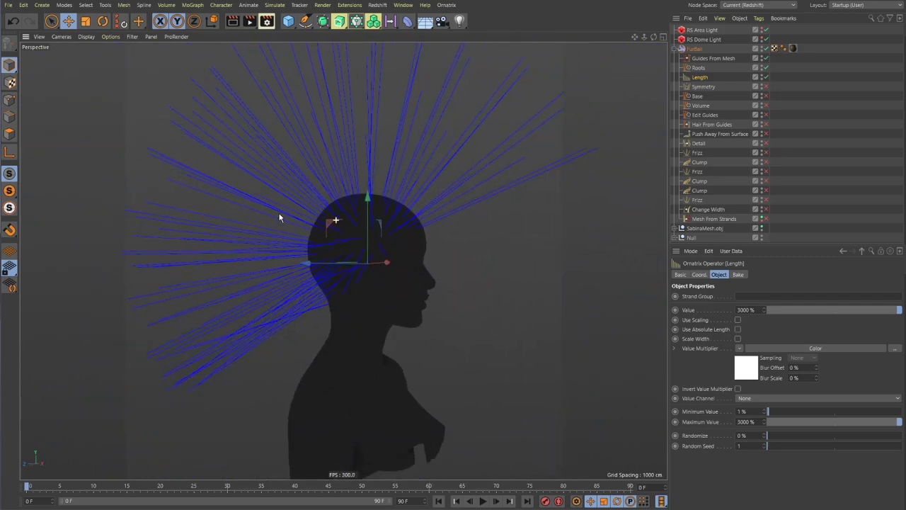
pyautogui.keyDown('alt'); pyautogui.moveTo(280, 218); pyautogui.dragTo(334, 229, button='middle'); pyautogui.keyUp('alt')
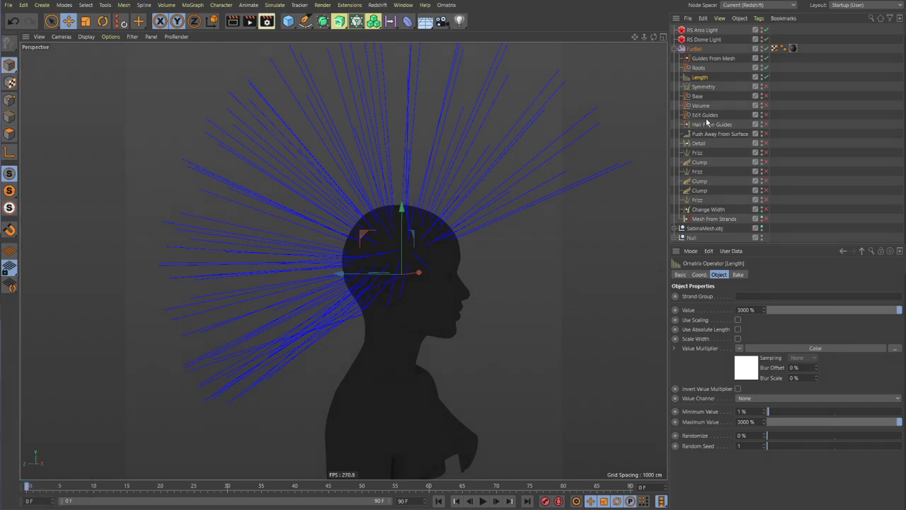
# Switch to Chrome, show the Google image results for "long layered hair" and open the "50 NEW Long Hairstyles with Layers for 2020" picture
pyautogui.moveTo(444, 171)
pyautogui.mouseDown()
pyautogui.moveTo(96, 226)
pyautogui.moveTo(2, 278)
pyautogui.moveTo(2, 305)
pyautogui.mouseUp()
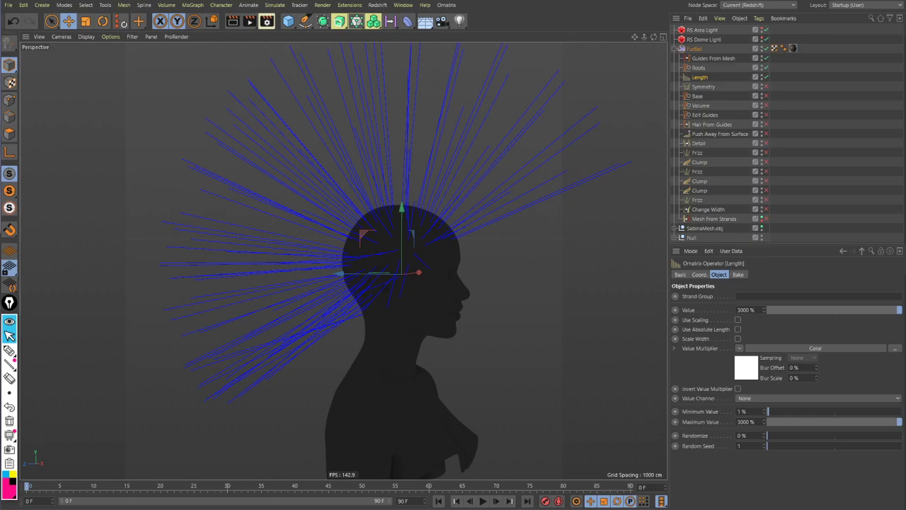
pyautogui.moveTo(905, 326); pyautogui.dragTo(405, 50)
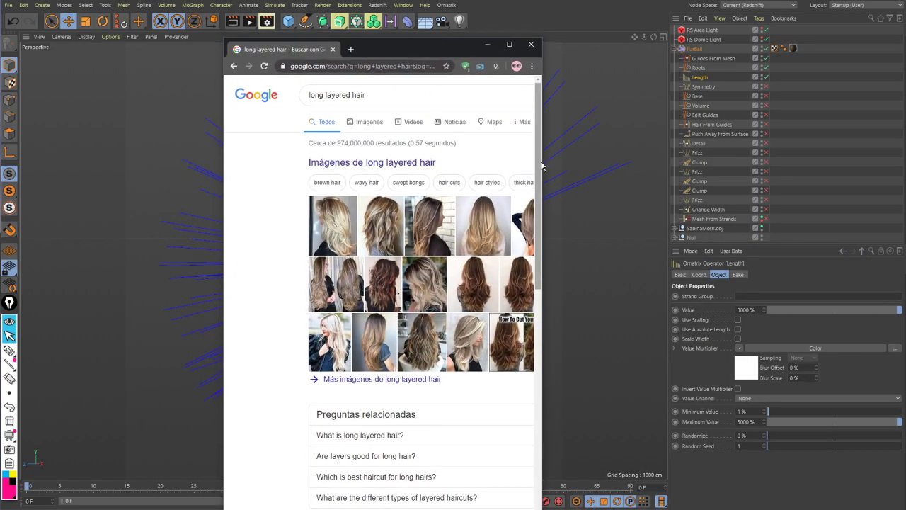
pyautogui.moveTo(544, 164); pyautogui.dragTo(756, 172)
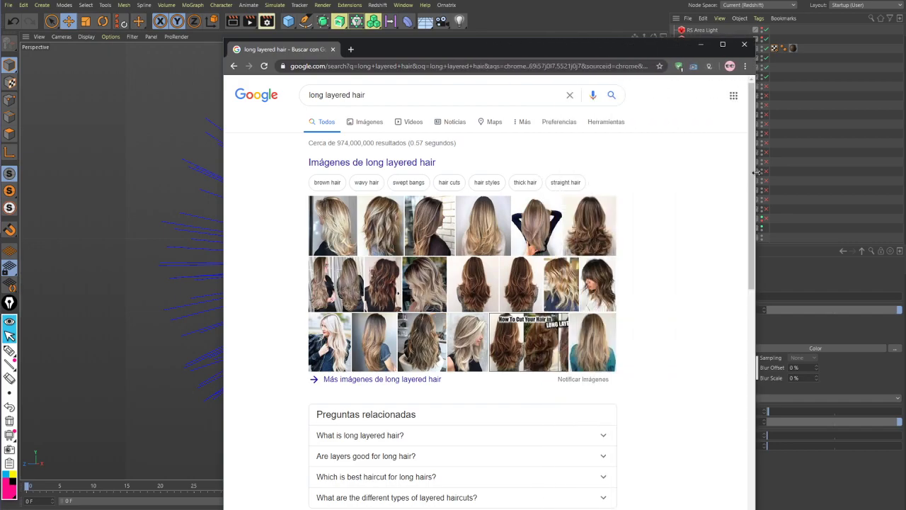
pyautogui.click(377, 122)
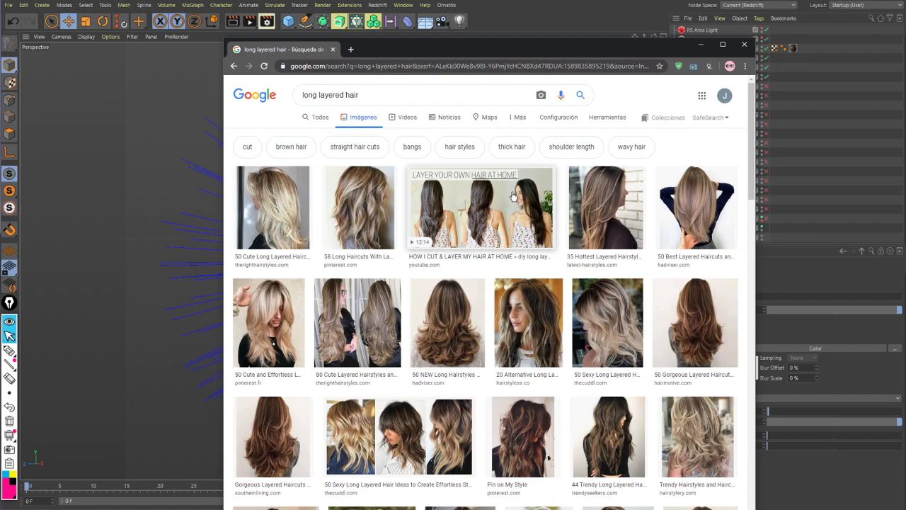
pyautogui.scroll(-1, 508, 264)
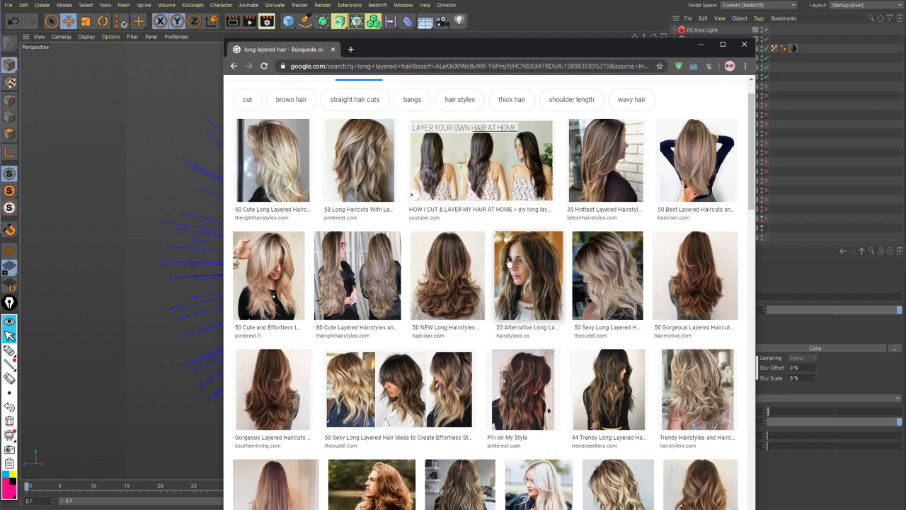
pyautogui.click(439, 269)
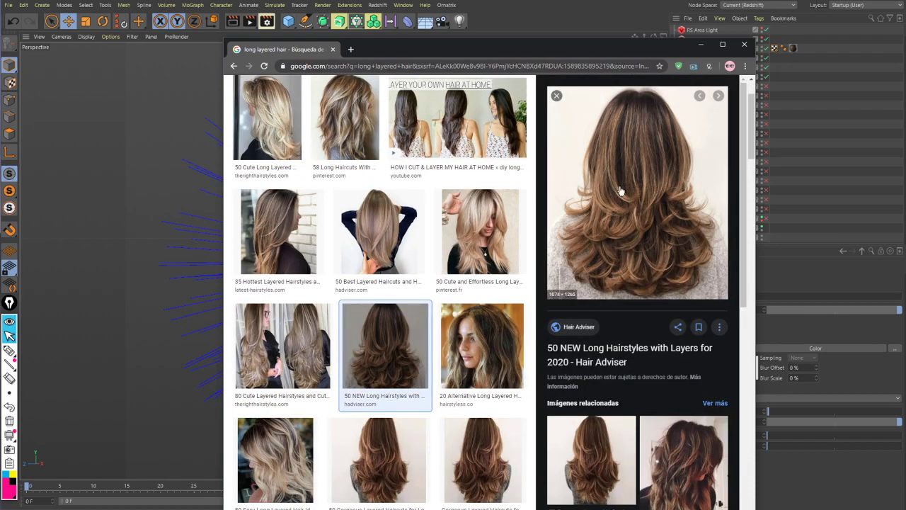
# Widen and reposition the browser window, zoom the layered hair picture to 175%, and pick the annotation pen
pyautogui.moveTo(620, 44); pyautogui.dragTo(462, 68)
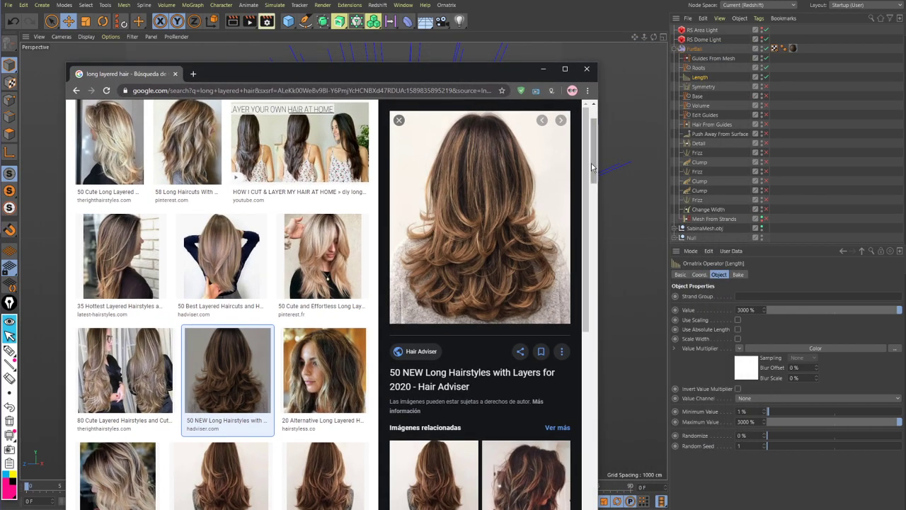
pyautogui.moveTo(598, 162); pyautogui.dragTo(690, 170)
pyautogui.keyDown('ctrl'); pyautogui.scroll(3, 570, 208); pyautogui.keyUp('ctrl')
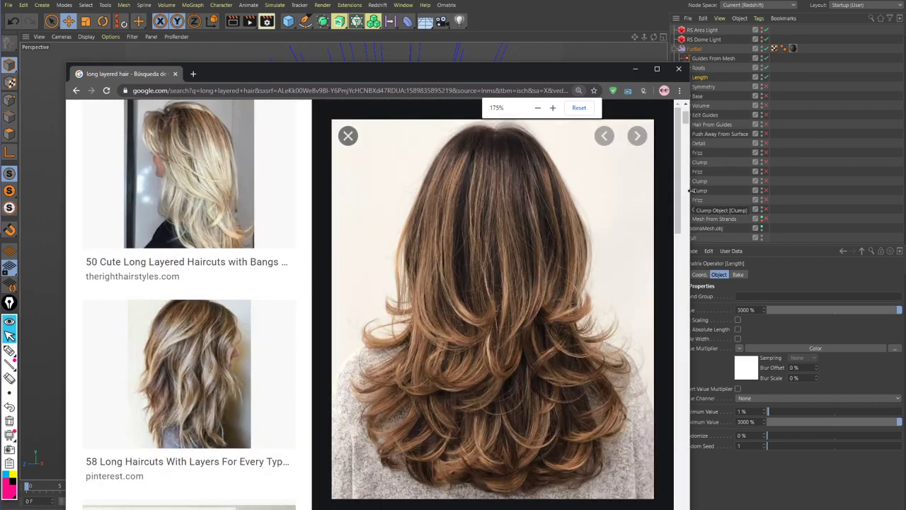
pyautogui.moveTo(690, 192); pyautogui.dragTo(734, 192)
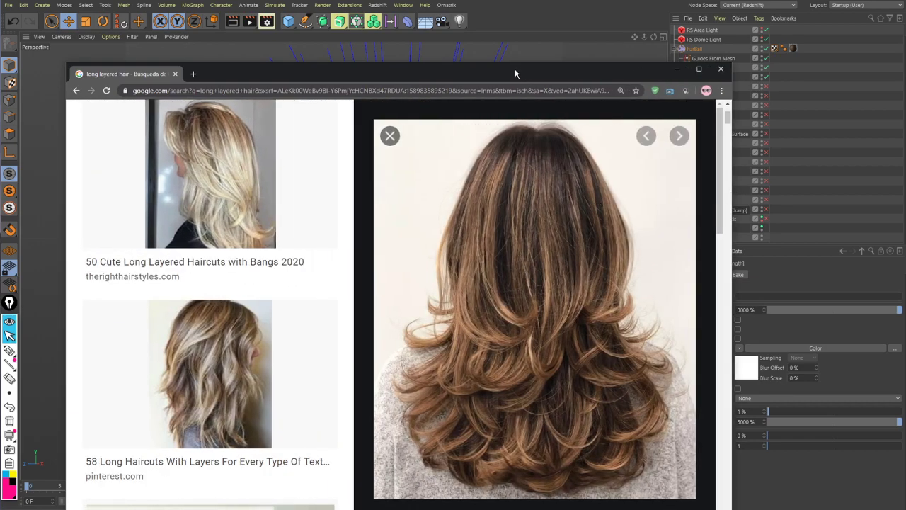
pyautogui.moveTo(514, 68); pyautogui.dragTo(501, 68)
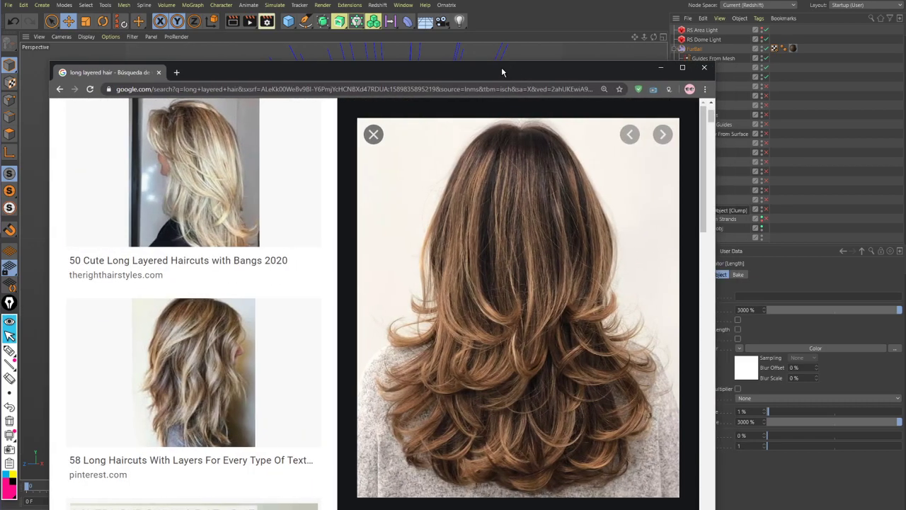
pyautogui.click(10, 352)
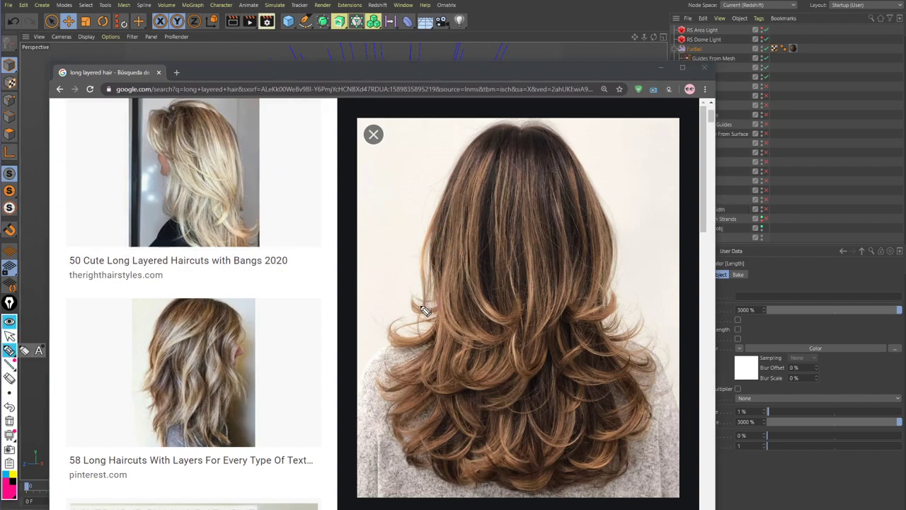
# Outline the four stacked hair layers on the long layered hair photo in pink, from the crown cap down to the tips
pyautogui.moveTo(404, 304)
pyautogui.mouseDown()
pyautogui.moveTo(472, 343)
pyautogui.moveTo(501, 345)
pyautogui.moveTo(556, 339)
pyautogui.moveTo(610, 316)
pyautogui.moveTo(610, 216)
pyautogui.moveTo(579, 158)
pyautogui.moveTo(532, 126)
pyautogui.moveTo(470, 146)
pyautogui.moveTo(414, 284)
pyautogui.moveTo(412, 317)
pyautogui.moveTo(423, 325)
pyautogui.mouseUp()
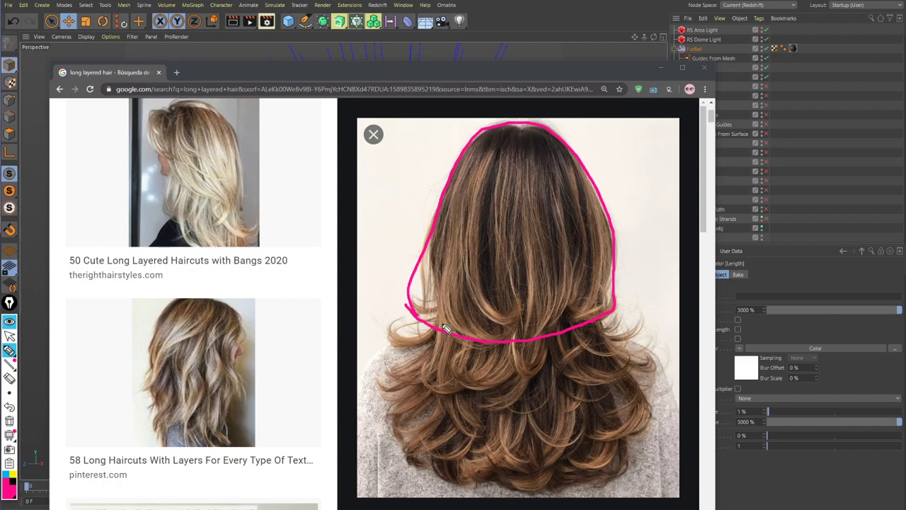
pyautogui.moveTo(418, 320)
pyautogui.mouseDown()
pyautogui.moveTo(391, 333)
pyautogui.moveTo(386, 356)
pyautogui.moveTo(399, 374)
pyautogui.moveTo(436, 395)
pyautogui.moveTo(520, 405)
pyautogui.moveTo(625, 389)
pyautogui.moveTo(618, 325)
pyautogui.mouseUp()
pyautogui.moveTo(400, 373)
pyautogui.mouseDown()
pyautogui.moveTo(385, 424)
pyautogui.moveTo(436, 448)
pyautogui.moveTo(595, 450)
pyautogui.moveTo(643, 404)
pyautogui.moveTo(625, 381)
pyautogui.mouseUp()
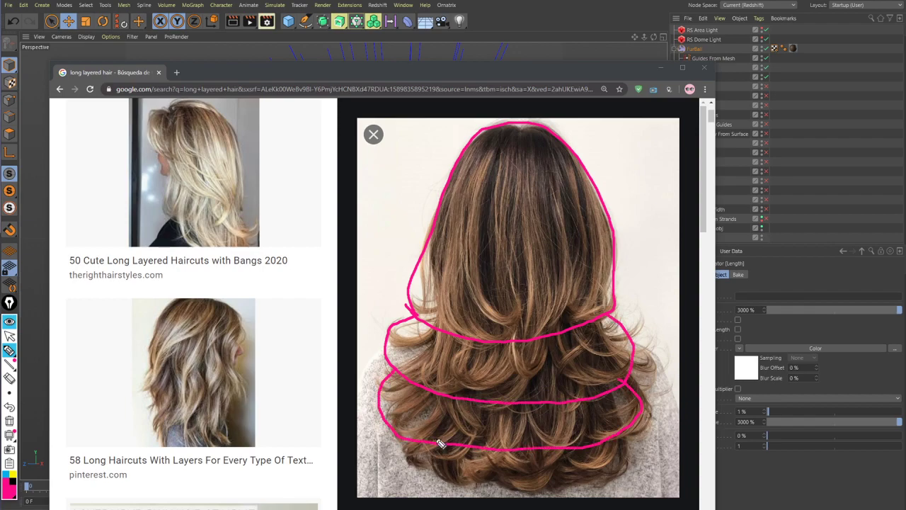
pyautogui.moveTo(399, 438)
pyautogui.mouseDown()
pyautogui.moveTo(430, 488)
pyautogui.moveTo(584, 495)
pyautogui.moveTo(633, 467)
pyautogui.moveTo(622, 440)
pyautogui.mouseUp()
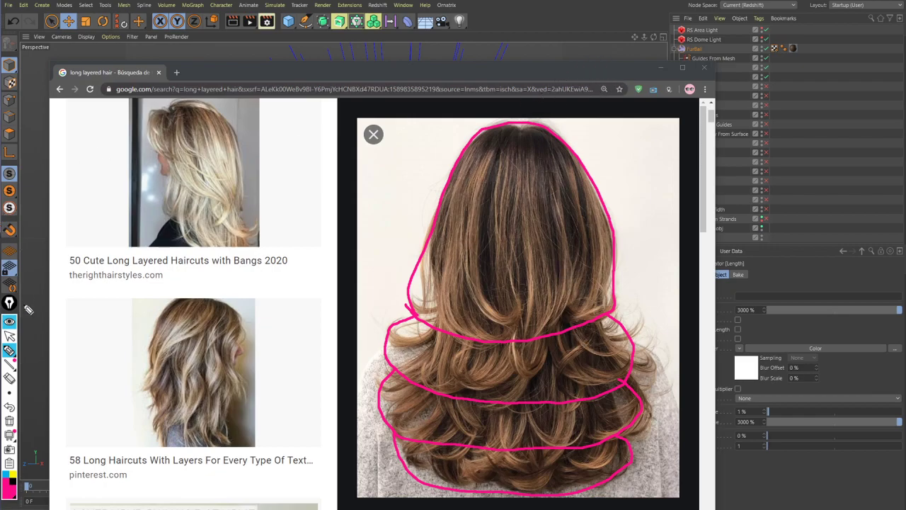
# Move the browser window out of the way, switch back to Cinema 4D and clear the pink layer outlines
pyautogui.click(10, 337)
pyautogui.moveTo(616, 77)
pyautogui.mouseDown()
pyautogui.moveTo(905, 371)
pyautogui.moveTo(870, 428)
pyautogui.moveTo(859, 415)
pyautogui.mouseUp()
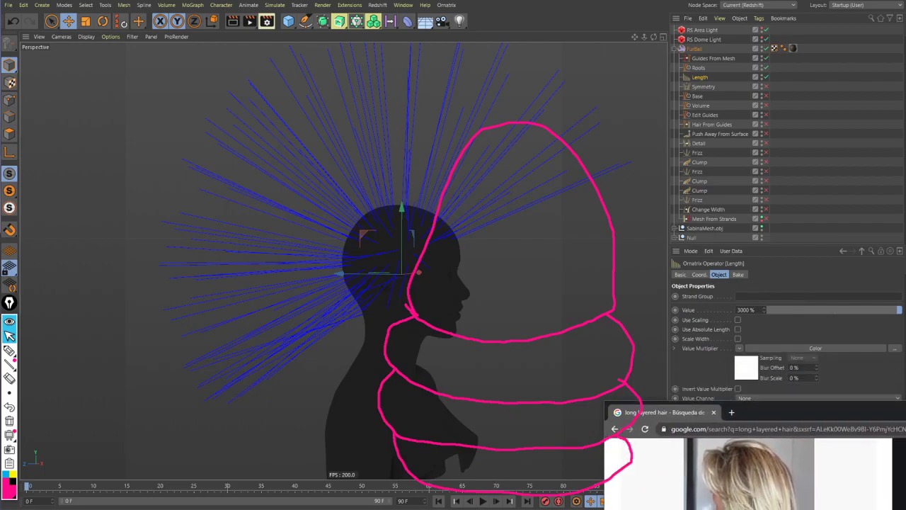
pyautogui.hotkey('alt', 'Tab')
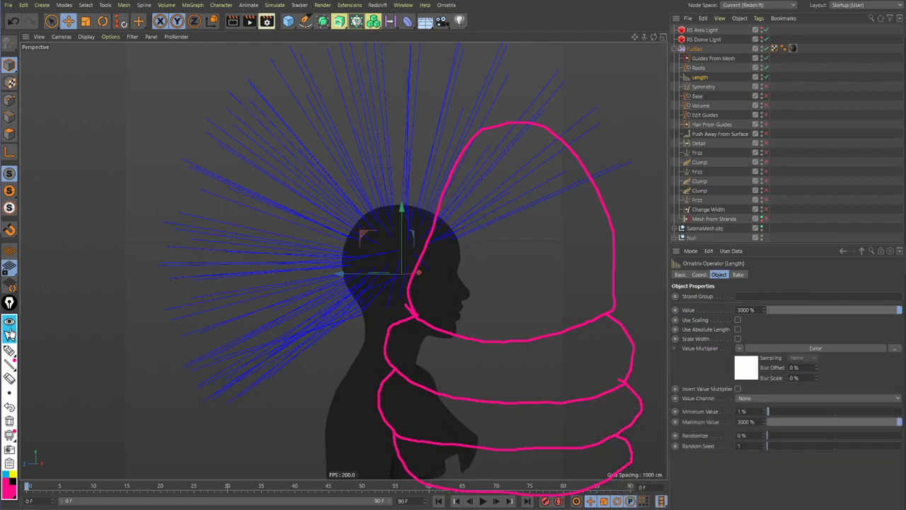
pyautogui.click(9, 350)
pyautogui.click(9, 421)
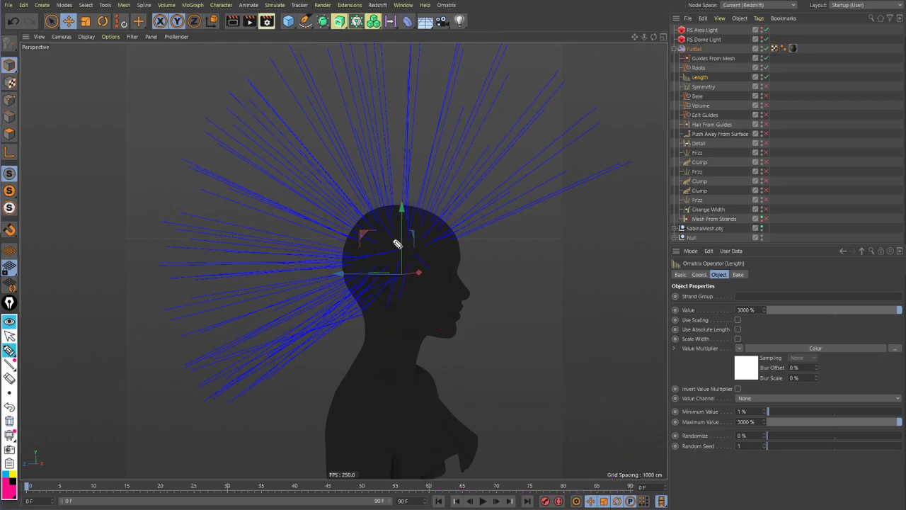
# Over the side view of the head, sketch three hair strands falling down the back at different lengths, starting from nape, crown and front
pyautogui.click(9, 336)
pyautogui.keyDown('alt'); pyautogui.moveTo(389, 234); pyautogui.dragTo(409, 250, button='middle'); pyautogui.keyUp('alt')
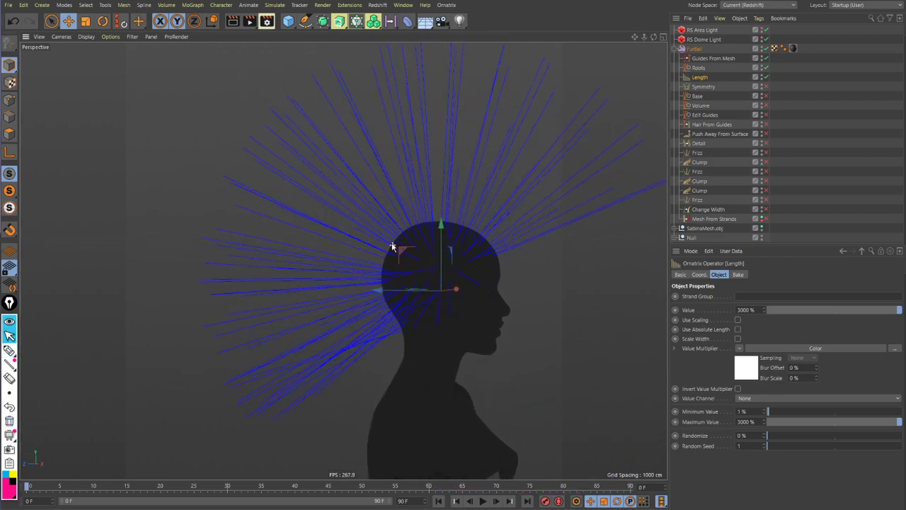
pyautogui.moveTo(411, 235)
pyautogui.keyDown('alt'); pyautogui.mouseDown(button='right')
pyautogui.moveTo(431, 247)
pyautogui.moveTo(427, 272)
pyautogui.moveTo(443, 282)
pyautogui.mouseUp(button='right'); pyautogui.keyUp('alt')
pyautogui.keyDown('alt'); pyautogui.moveTo(443, 282); pyautogui.dragTo(431, 273, button='middle'); pyautogui.keyUp('alt')
pyautogui.moveTo(9, 352)
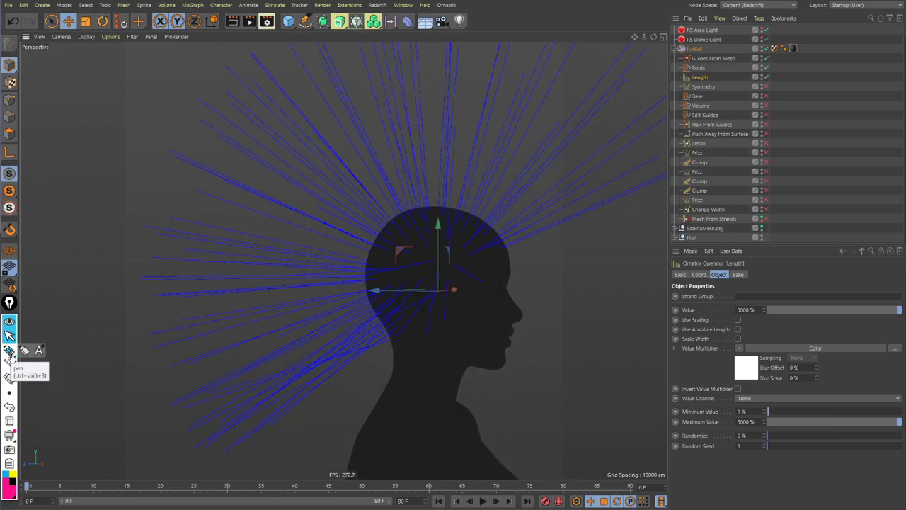
pyautogui.click(10, 351)
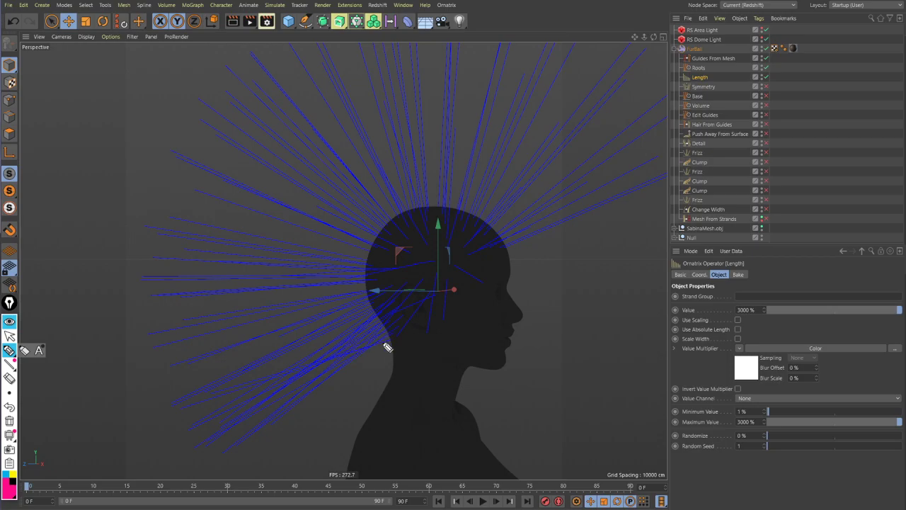
pyautogui.click(9, 336)
pyautogui.scroll(-2, 290, 317)
pyautogui.keyDown('alt'); pyautogui.moveTo(289, 316); pyautogui.dragTo(287, 266, button='middle'); pyautogui.keyUp('alt')
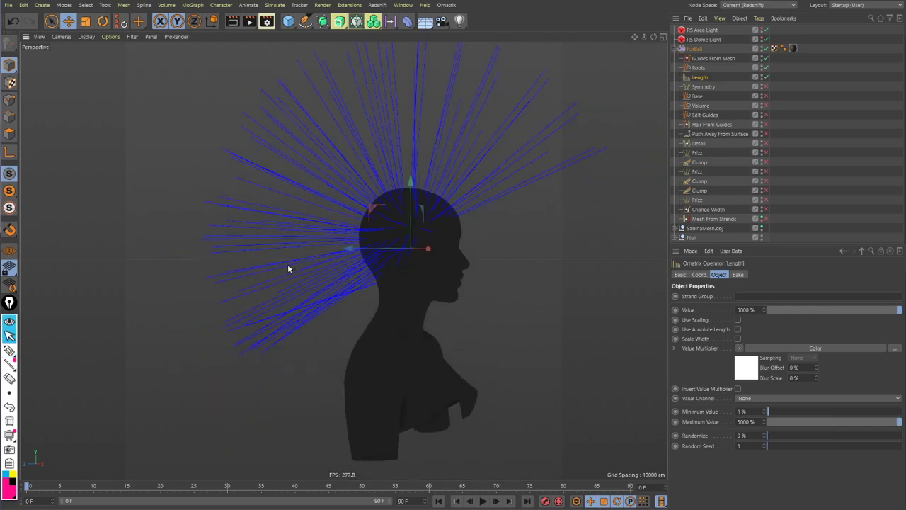
pyautogui.scroll(1, 347, 279)
pyautogui.click(10, 352)
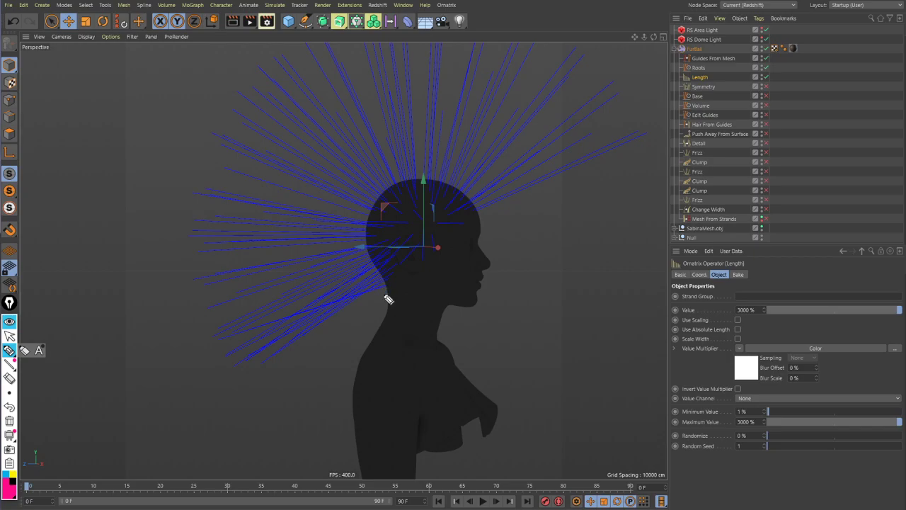
pyautogui.moveTo(389, 293)
pyautogui.mouseDown()
pyautogui.moveTo(356, 378)
pyautogui.moveTo(360, 464)
pyautogui.mouseUp()
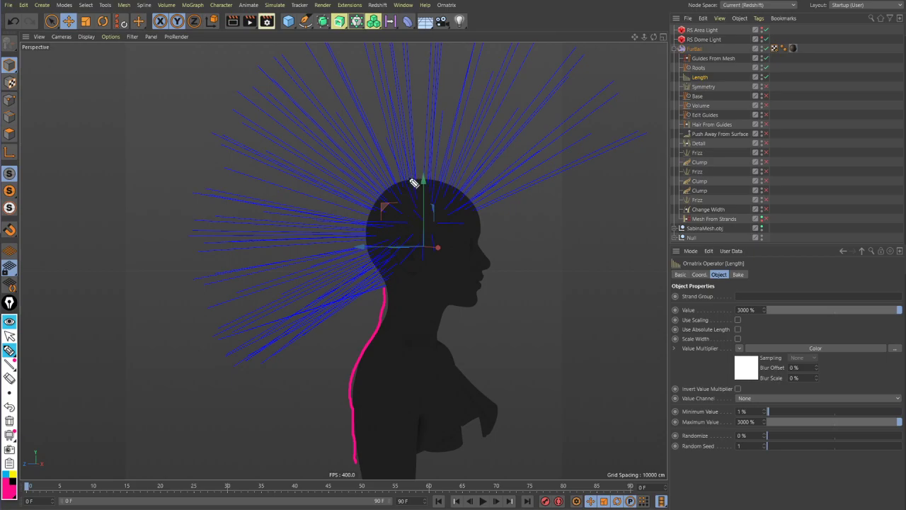
pyautogui.moveTo(418, 182)
pyautogui.mouseDown()
pyautogui.moveTo(402, 177)
pyautogui.moveTo(372, 194)
pyautogui.moveTo(340, 374)
pyautogui.mouseUp()
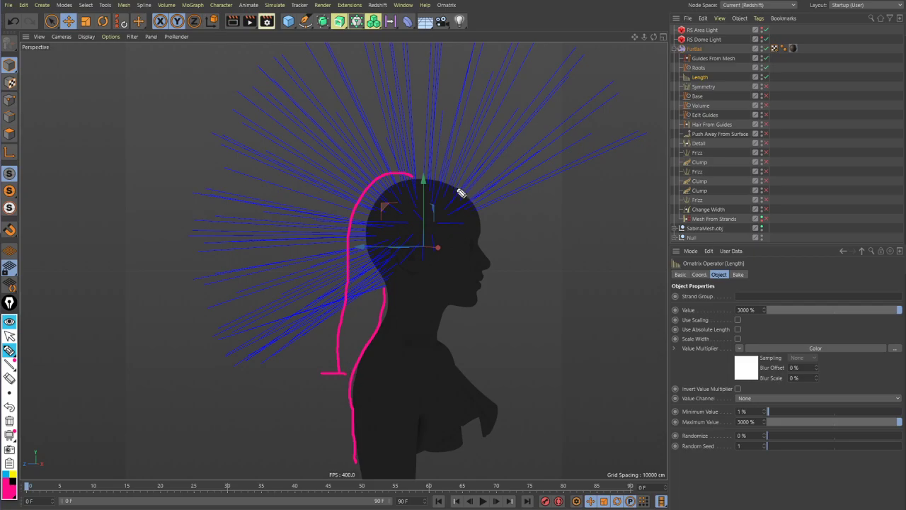
pyautogui.moveTo(459, 193)
pyautogui.mouseDown()
pyautogui.moveTo(447, 176)
pyautogui.moveTo(405, 168)
pyautogui.moveTo(366, 189)
pyautogui.moveTo(344, 222)
pyautogui.moveTo(330, 309)
pyautogui.mouseUp()
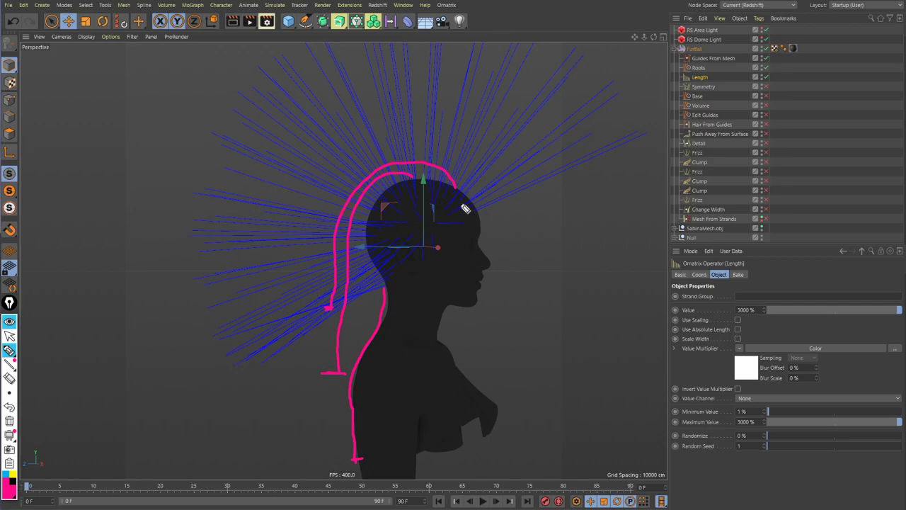
# Sketch short fringe strands over the forehead and a long front strand sweeping to the back, and clear all annotations
pyautogui.moveTo(476, 204); pyautogui.dragTo(481, 217)
pyautogui.moveTo(464, 194)
pyautogui.mouseDown()
pyautogui.moveTo(484, 201)
pyautogui.moveTo(476, 237)
pyautogui.moveTo(478, 221)
pyautogui.moveTo(460, 203)
pyautogui.moveTo(453, 271)
pyautogui.moveTo(427, 316)
pyautogui.moveTo(376, 346)
pyautogui.moveTo(337, 431)
pyautogui.mouseUp()
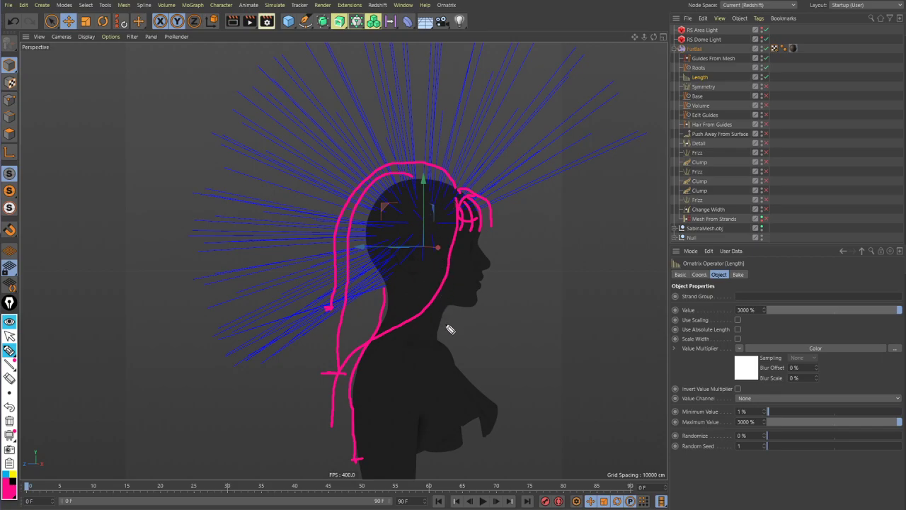
pyautogui.click(9, 335)
pyautogui.click(10, 379)
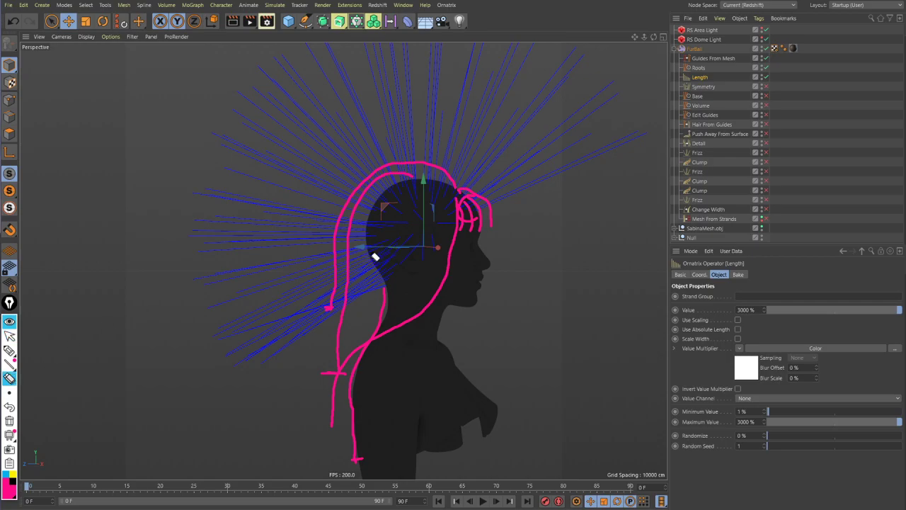
pyautogui.click(9, 421)
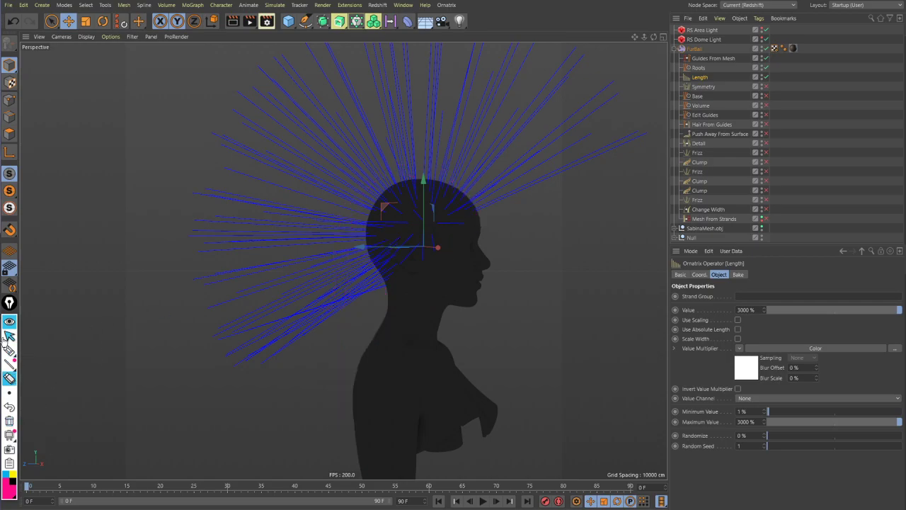
pyautogui.click(9, 336)
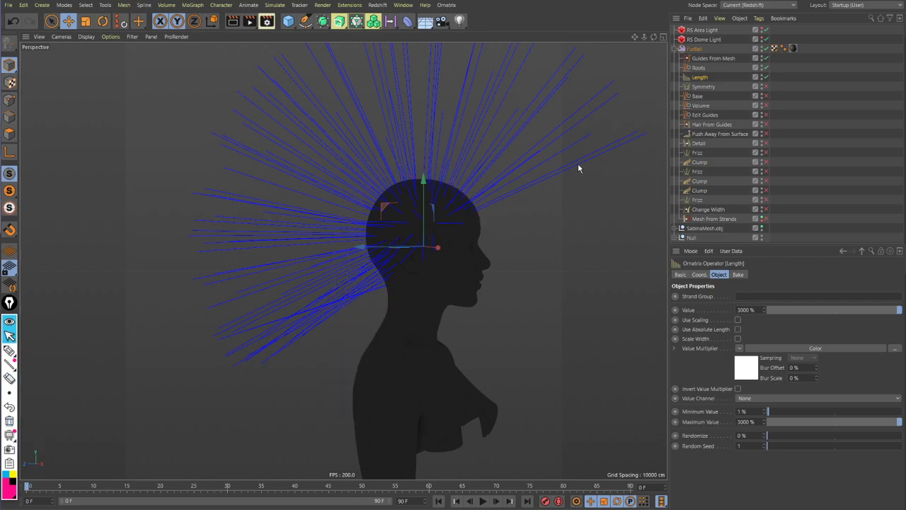
# Review the Length operator's settings, pointing out its length value
pyautogui.click(702, 86)
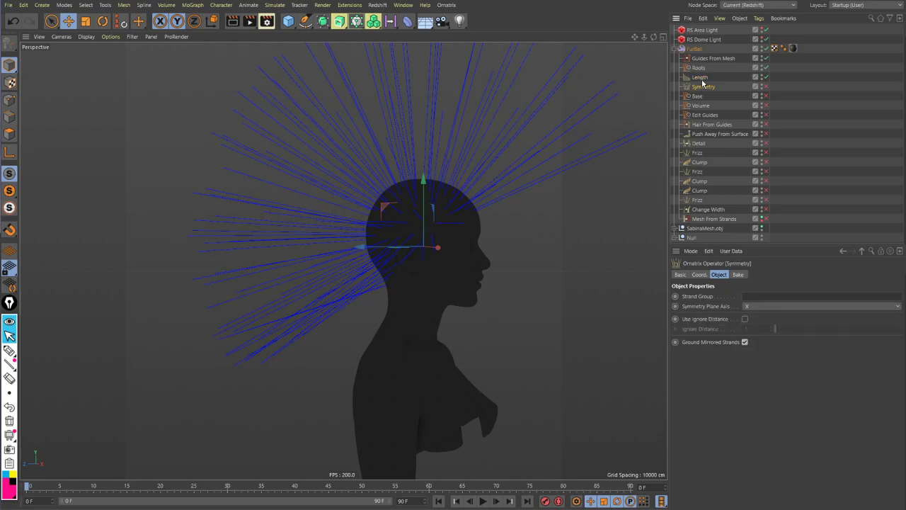
pyautogui.click(701, 78)
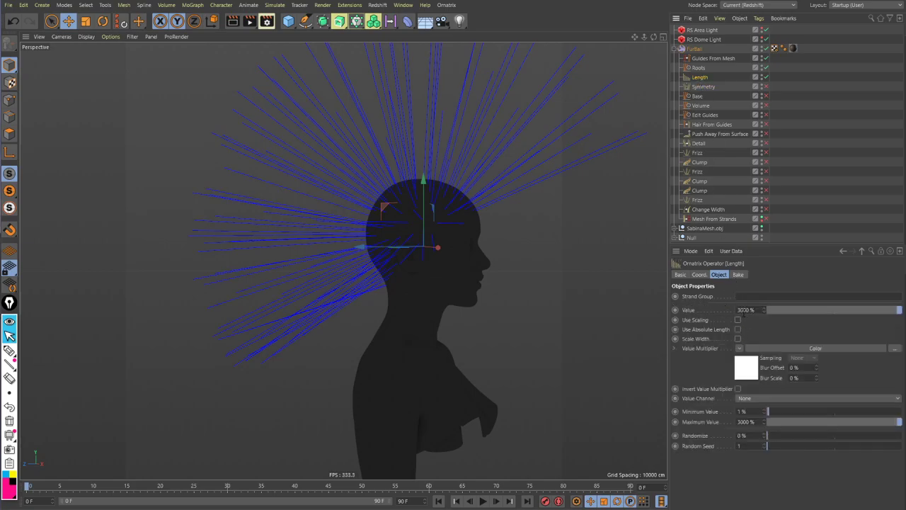
pyautogui.moveTo(758, 310); pyautogui.dragTo(714, 310)
# Enable the Symmetry operator and examine the guides around the head before and after mirroring
pyautogui.click(704, 87)
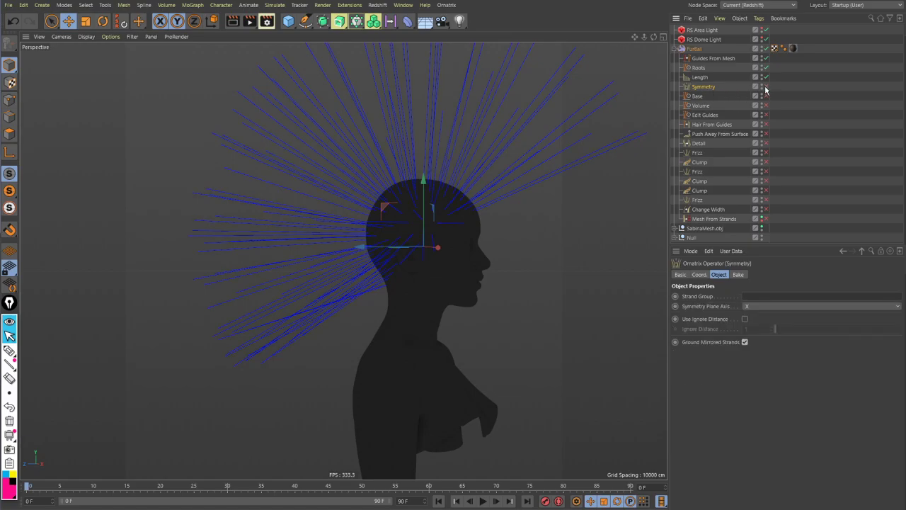
pyautogui.keyDown('alt'); pyautogui.moveTo(496, 188); pyautogui.dragTo(178, 245); pyautogui.keyUp('alt')
pyautogui.keyDown('alt'); pyautogui.moveTo(490, 143); pyautogui.dragTo(485, 148, button='middle'); pyautogui.keyUp('alt')
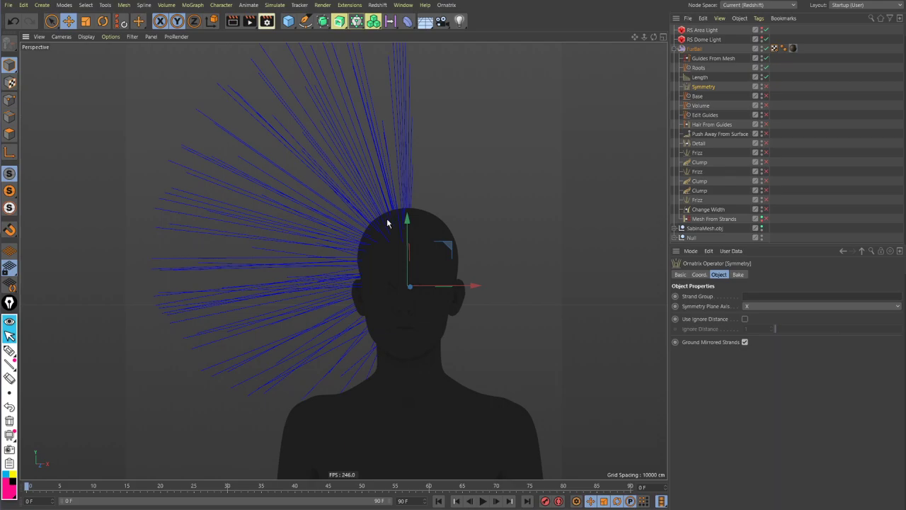
pyautogui.keyDown('alt'); pyautogui.moveTo(373, 165); pyautogui.dragTo(529, 287); pyautogui.keyUp('alt')
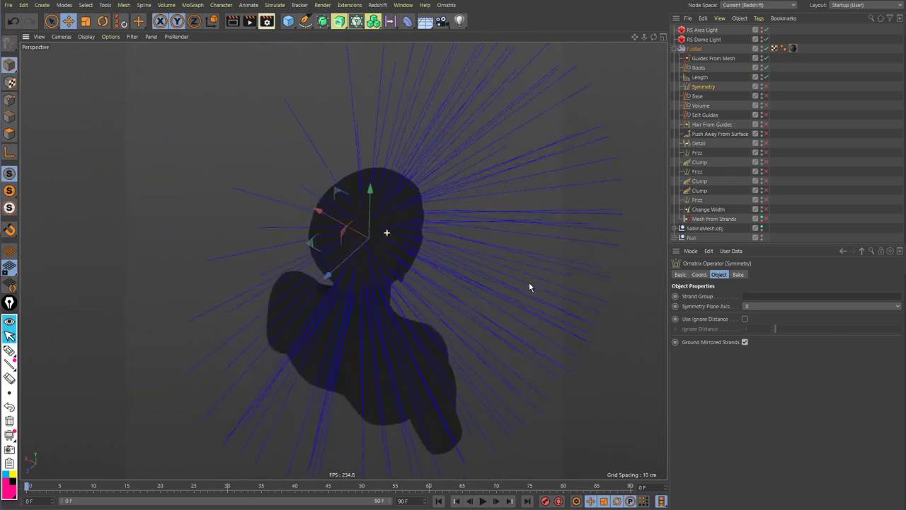
pyautogui.click(766, 88)
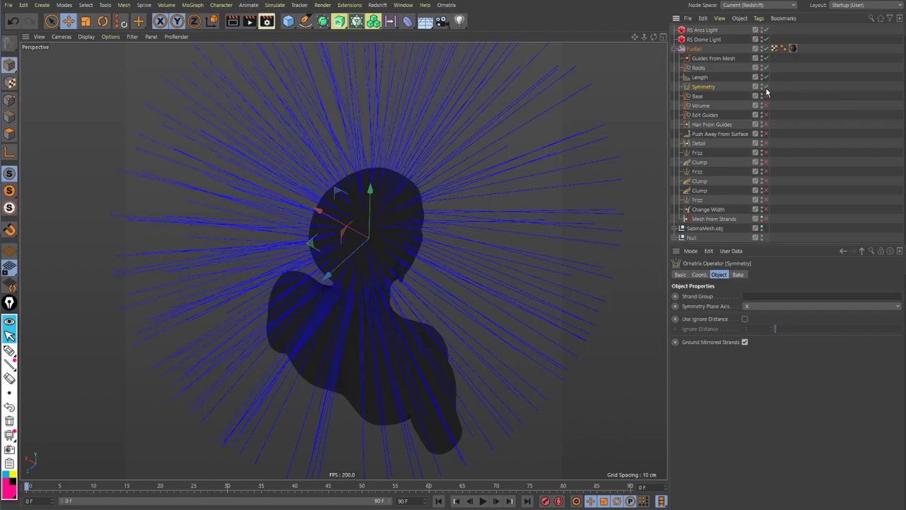
pyautogui.keyDown('alt'); pyautogui.moveTo(406, 251); pyautogui.dragTo(338, 168); pyautogui.keyUp('alt')
pyautogui.keyDown('alt'); pyautogui.moveTo(476, 200); pyautogui.dragTo(438, 195); pyautogui.keyUp('alt')
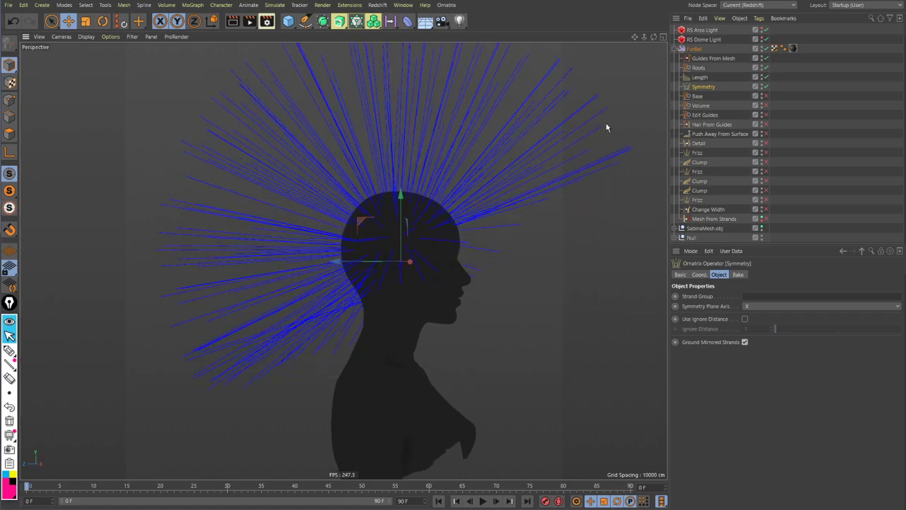
# Enable the Base operator and compare its combed guides with the unstyled ones from the side
pyautogui.click(697, 98)
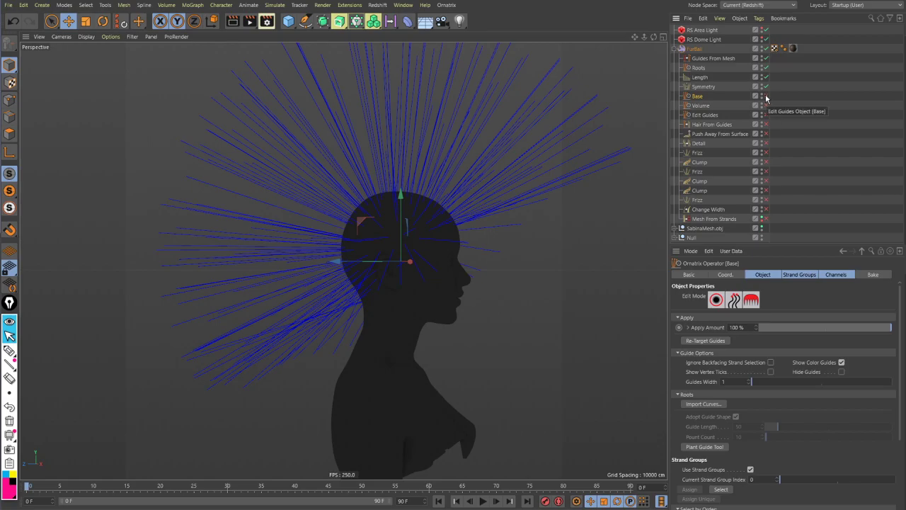
pyautogui.click(765, 96)
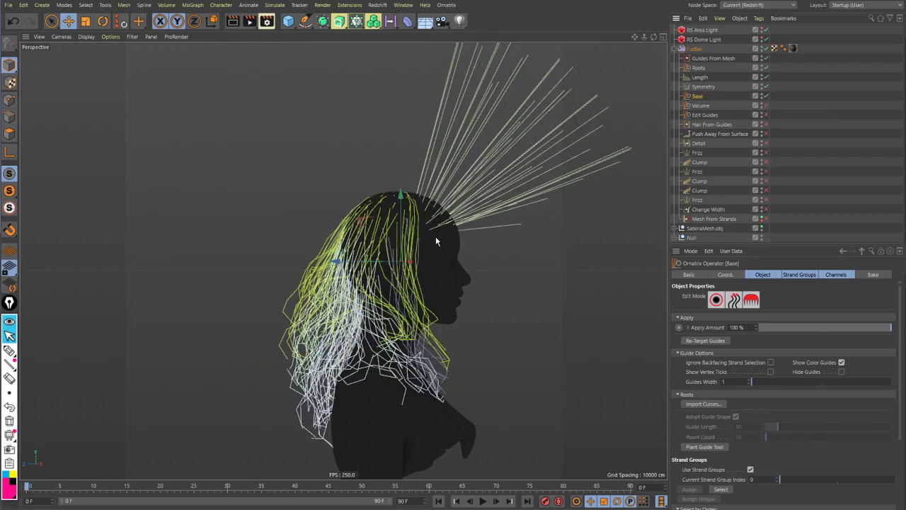
pyautogui.keyDown('alt'); pyautogui.moveTo(436, 241); pyautogui.dragTo(613, 175); pyautogui.keyUp('alt')
pyautogui.click(765, 96)
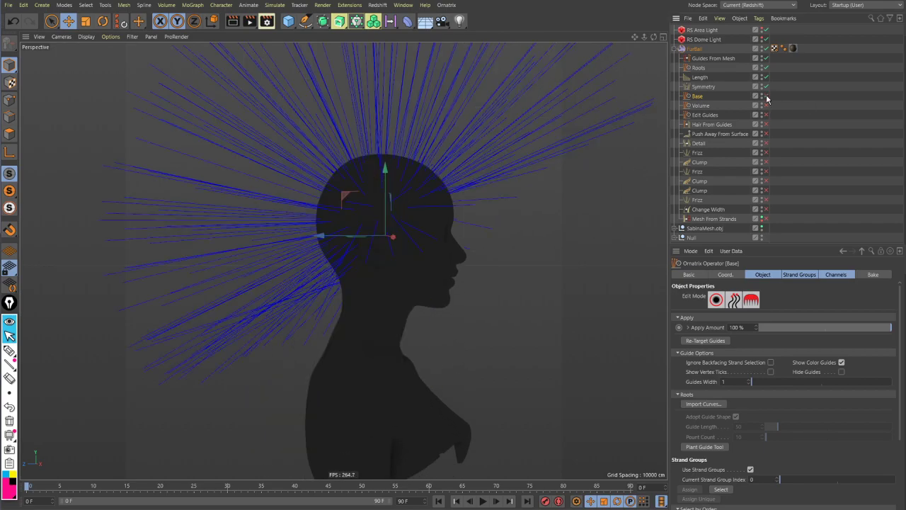
pyautogui.click(765, 96)
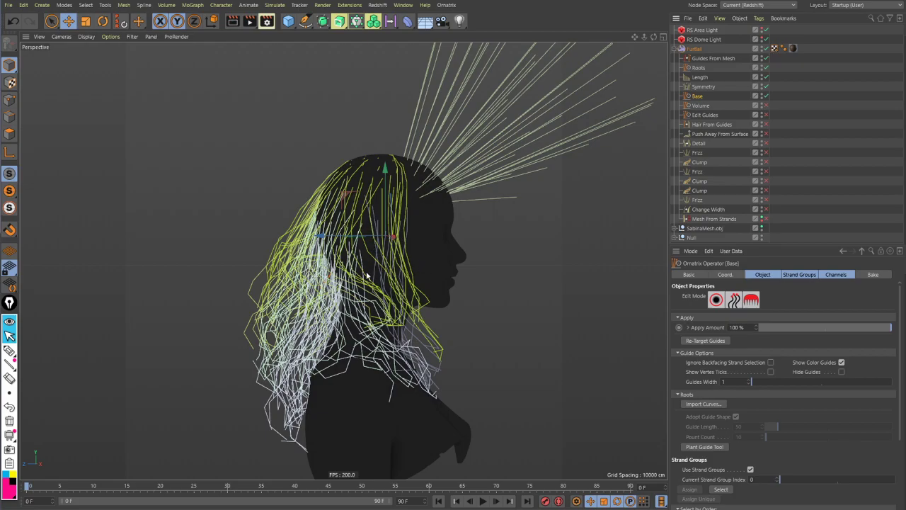
pyautogui.moveTo(419, 290)
pyautogui.keyDown('alt'); pyautogui.mouseDown()
pyautogui.moveTo(449, 293)
pyautogui.moveTo(416, 295)
pyautogui.mouseUp(); pyautogui.keyUp('alt')
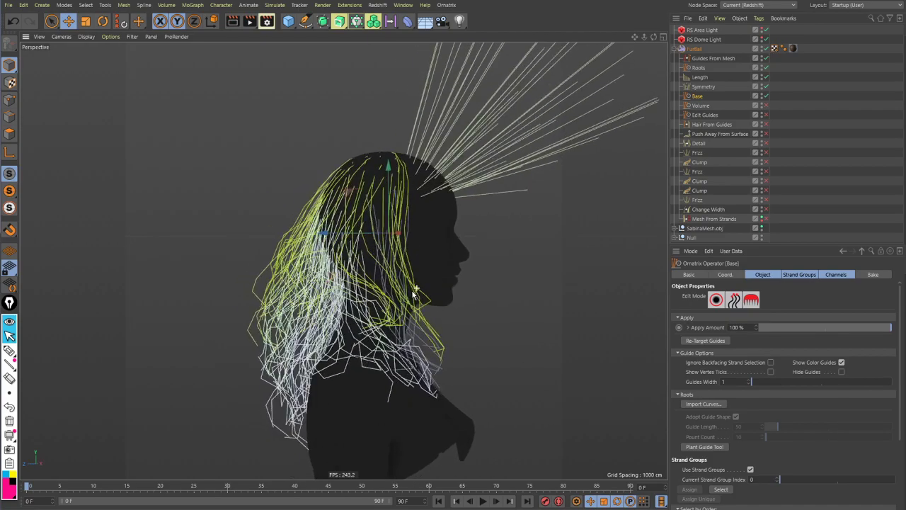
pyautogui.keyDown('alt'); pyautogui.moveTo(441, 205); pyautogui.dragTo(468, 215, button='right'); pyautogui.keyUp('alt')
pyautogui.keyDown('alt'); pyautogui.moveTo(467, 214); pyautogui.dragTo(450, 234, button='middle'); pyautogui.keyUp('alt')
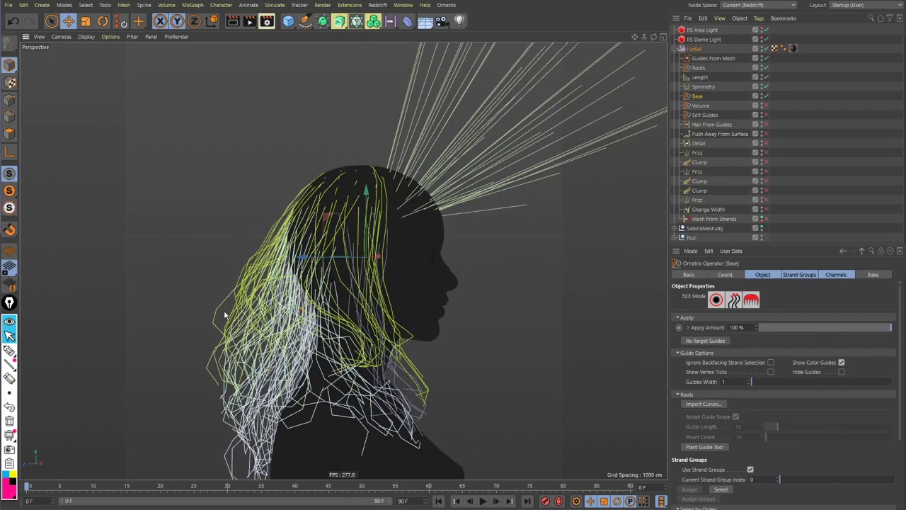
# Circle the uncombed front guides and outline the front scalp area they grow from, clearing the annotations after each sketch
pyautogui.click(9, 350)
pyautogui.moveTo(396, 100)
pyautogui.mouseDown()
pyautogui.moveTo(385, 212)
pyautogui.moveTo(452, 235)
pyautogui.moveTo(537, 221)
pyautogui.moveTo(572, 202)
pyautogui.moveTo(590, 141)
pyautogui.moveTo(468, 95)
pyautogui.mouseUp()
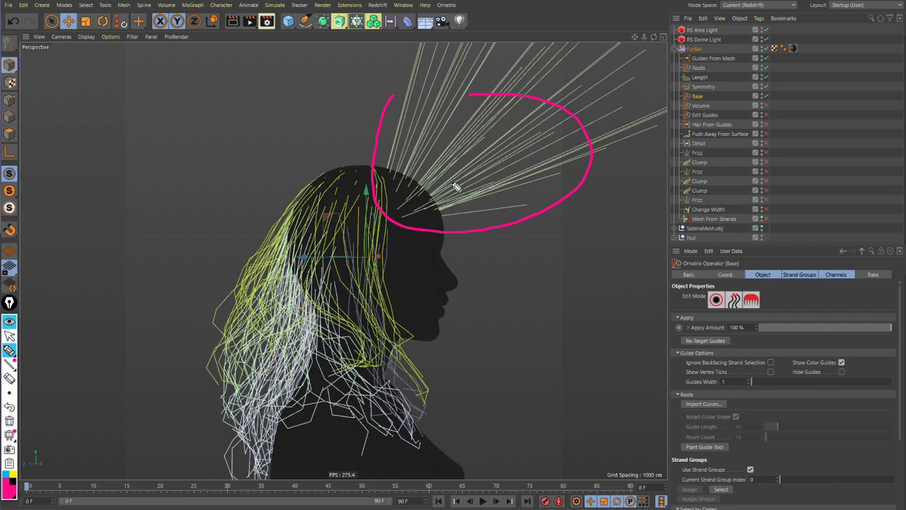
pyautogui.click(9, 420)
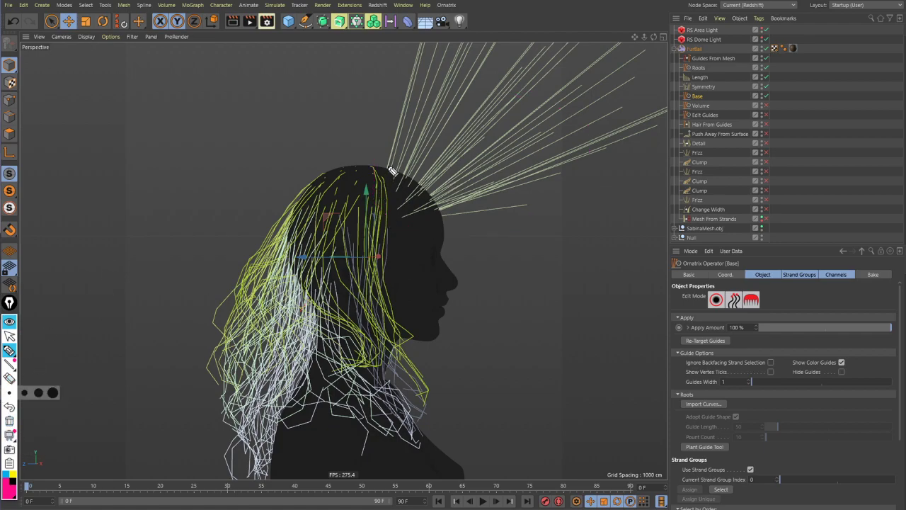
pyautogui.moveTo(387, 170)
pyautogui.mouseDown()
pyautogui.moveTo(424, 173)
pyautogui.moveTo(465, 230)
pyautogui.moveTo(448, 231)
pyautogui.mouseUp()
pyautogui.moveTo(410, 231); pyautogui.dragTo(391, 230)
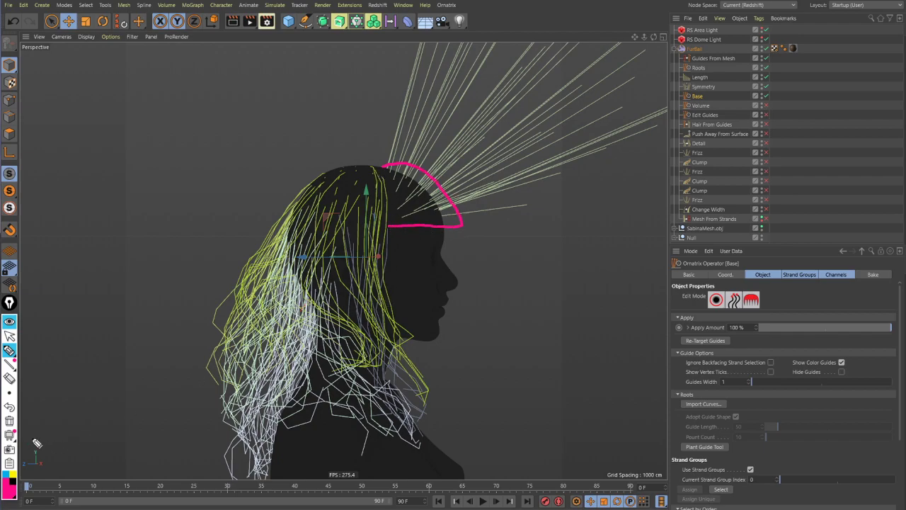
pyautogui.click(9, 421)
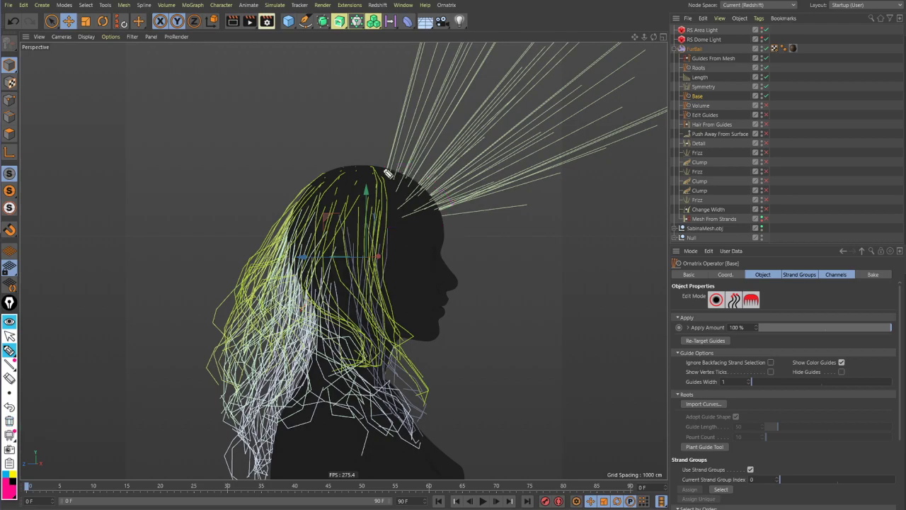
# Sketch how the front guides fall around the face and back over the shoulder in side view, and clear the annotations
pyautogui.moveTo(393, 171)
pyautogui.mouseDown()
pyautogui.moveTo(416, 184)
pyautogui.moveTo(424, 212)
pyautogui.moveTo(393, 295)
pyautogui.moveTo(403, 383)
pyautogui.mouseUp()
pyautogui.moveTo(389, 202)
pyautogui.mouseDown()
pyautogui.moveTo(367, 346)
pyautogui.moveTo(304, 382)
pyautogui.moveTo(283, 409)
pyautogui.mouseUp()
pyautogui.moveTo(389, 196)
pyautogui.mouseDown()
pyautogui.moveTo(368, 311)
pyautogui.moveTo(319, 349)
pyautogui.moveTo(267, 349)
pyautogui.moveTo(252, 372)
pyautogui.mouseUp()
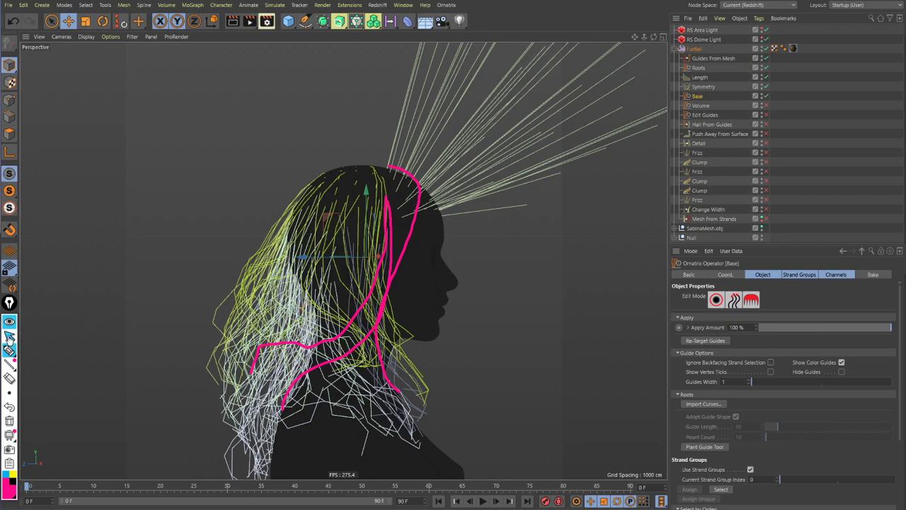
pyautogui.click(10, 336)
pyautogui.moveTo(251, 300)
pyautogui.keyDown('alt'); pyautogui.mouseDown()
pyautogui.moveTo(416, 291)
pyautogui.moveTo(212, 301)
pyautogui.mouseUp(); pyautogui.keyUp('alt')
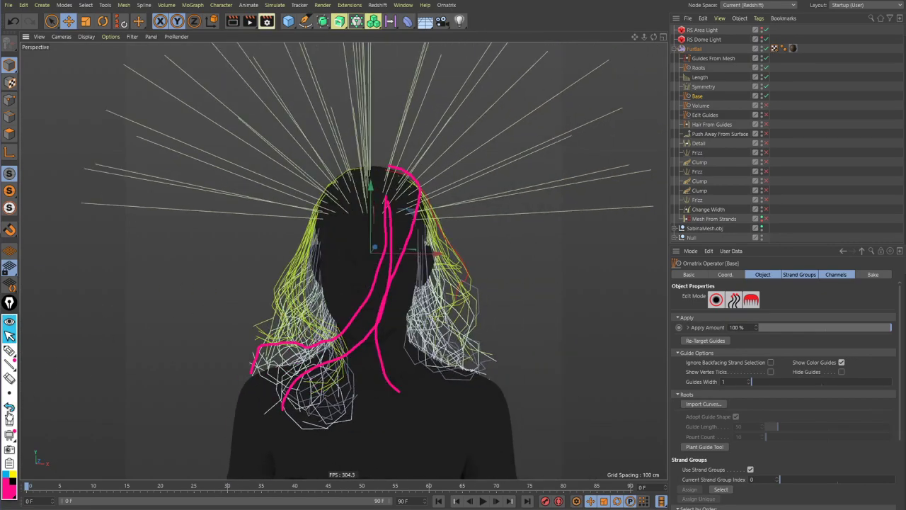
pyautogui.click(9, 420)
# Outline the face-framing guides and front hairline on both sides of the face in front view, and clear the sketch
pyautogui.click(10, 351)
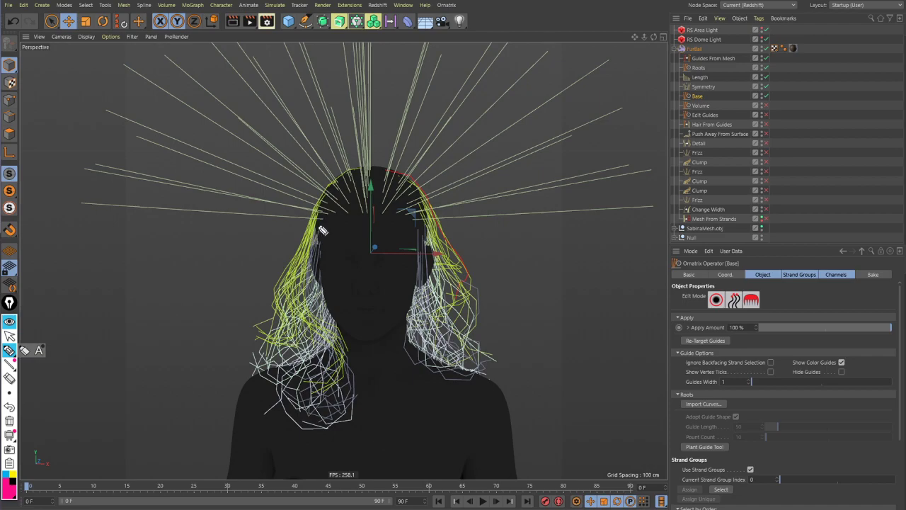
pyautogui.moveTo(319, 224)
pyautogui.mouseDown()
pyautogui.moveTo(323, 298)
pyautogui.moveTo(340, 336)
pyautogui.mouseUp()
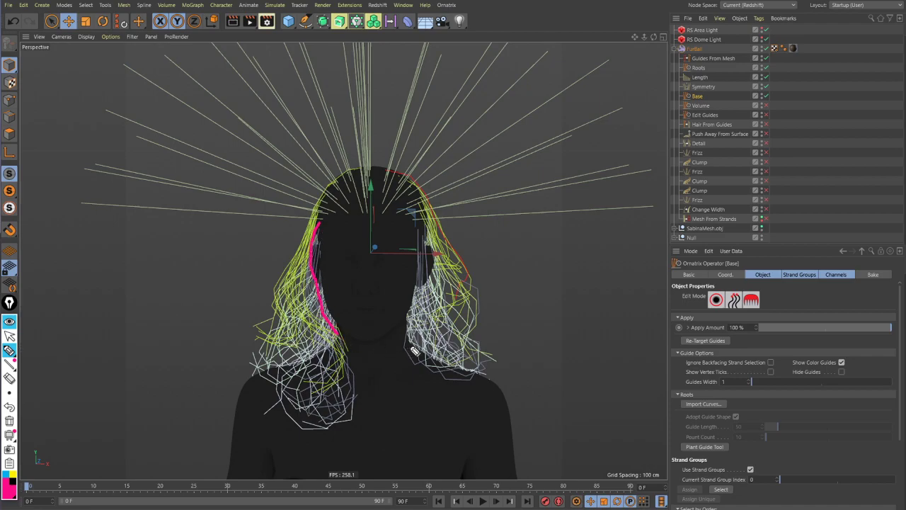
pyautogui.moveTo(410, 346); pyautogui.dragTo(454, 392)
pyautogui.moveTo(413, 217)
pyautogui.mouseDown()
pyautogui.moveTo(432, 270)
pyautogui.moveTo(419, 345)
pyautogui.mouseUp()
pyautogui.moveTo(365, 199)
pyautogui.mouseDown()
pyautogui.moveTo(414, 299)
pyautogui.moveTo(293, 250)
pyautogui.mouseUp()
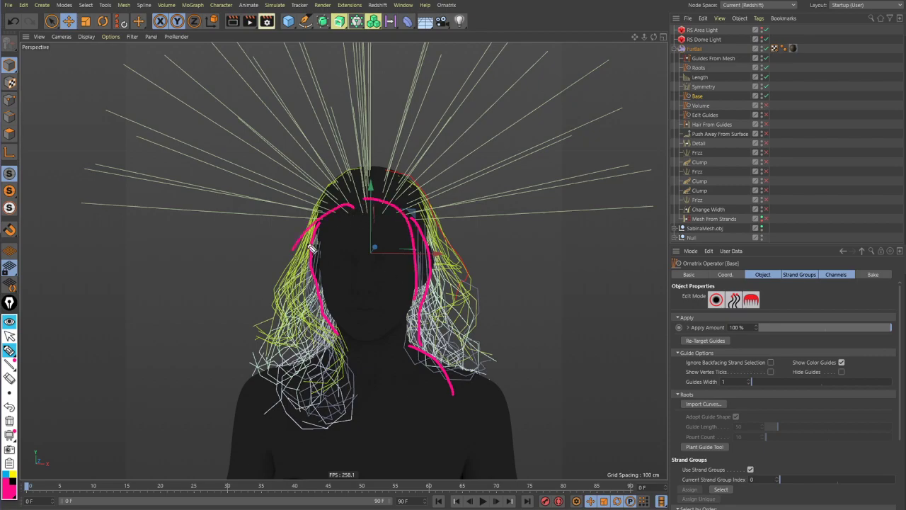
pyautogui.moveTo(358, 166); pyautogui.dragTo(353, 206)
pyautogui.click(12, 421)
pyautogui.click(9, 336)
# Enable the Volume operator and compare the guides with and without it from the side
pyautogui.keyDown('alt'); pyautogui.moveTo(363, 229); pyautogui.dragTo(420, 219); pyautogui.keyUp('alt')
pyautogui.keyDown('alt'); pyautogui.moveTo(419, 219); pyautogui.dragTo(441, 214, button='right'); pyautogui.keyUp('alt')
pyautogui.keyDown('alt'); pyautogui.moveTo(441, 214); pyautogui.dragTo(518, 193, button='middle'); pyautogui.keyUp('alt')
pyautogui.keyDown('alt'); pyautogui.moveTo(628, 141); pyautogui.dragTo(592, 163); pyautogui.keyUp('alt')
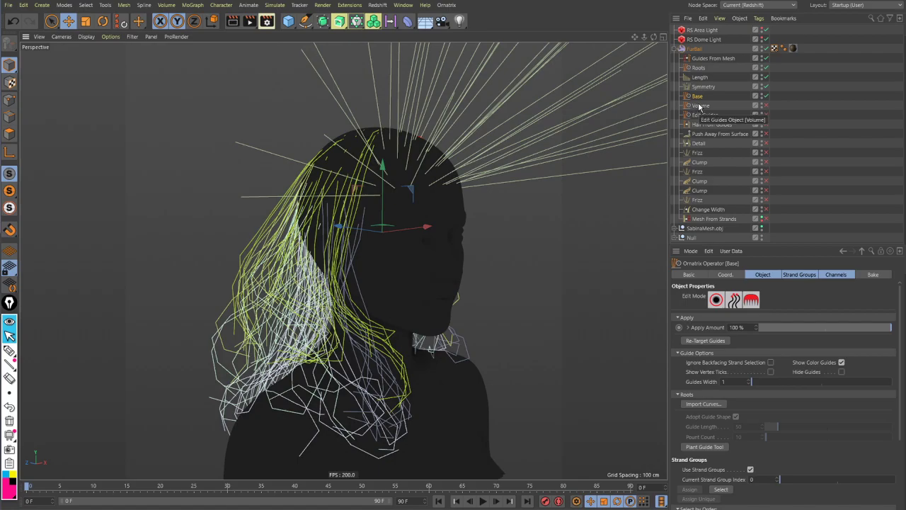
pyautogui.click(700, 105)
pyautogui.keyDown('alt'); pyautogui.moveTo(443, 196); pyautogui.dragTo(492, 221); pyautogui.keyUp('alt')
pyautogui.click(765, 106)
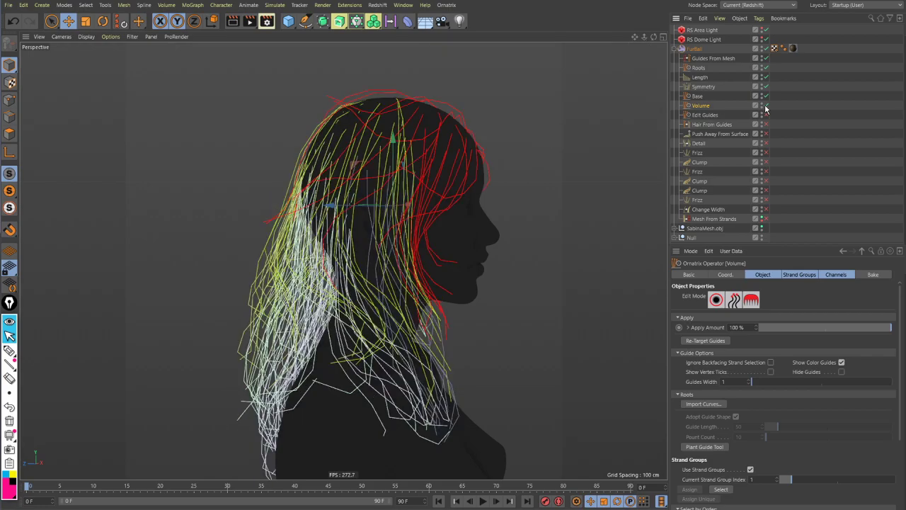
pyautogui.keyDown('alt'); pyautogui.moveTo(552, 191); pyautogui.dragTo(490, 206); pyautogui.keyUp('alt')
pyautogui.click(765, 106)
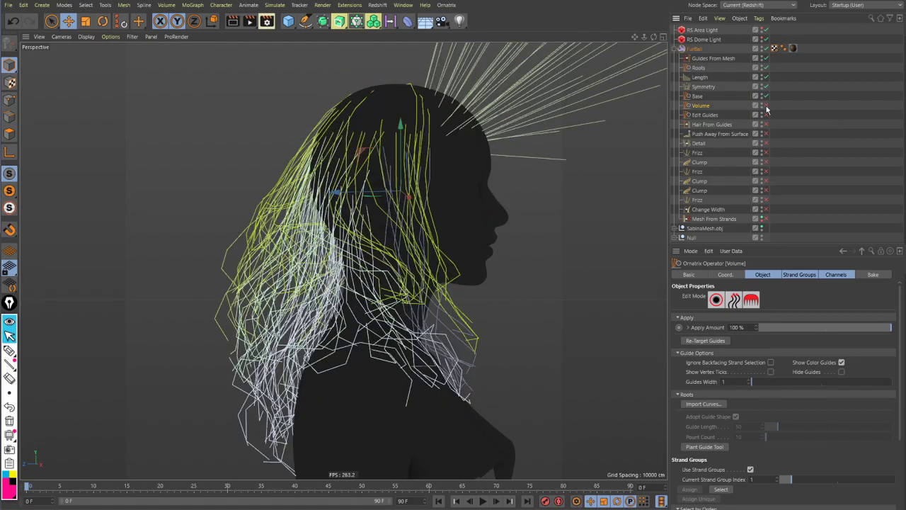
pyautogui.click(765, 106)
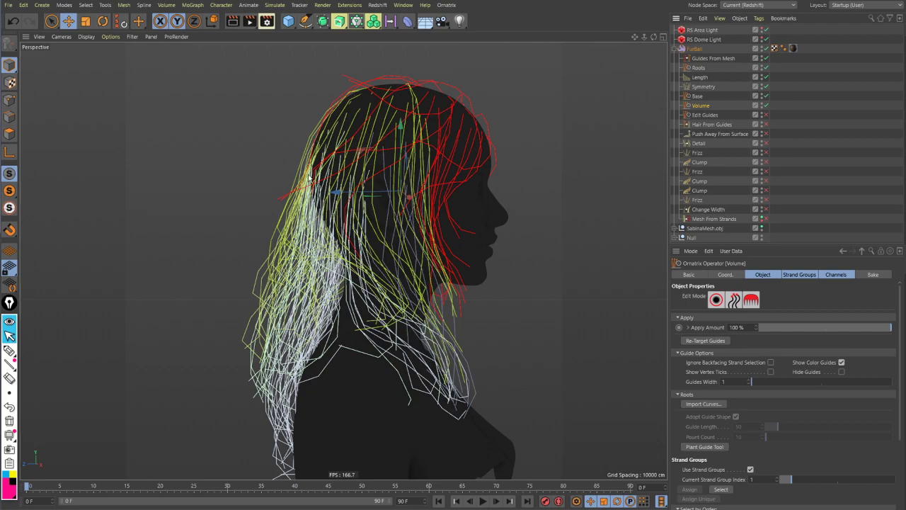
# Trace the back silhouette of the Volume guides from the crown down to the hair tips in side view
pyautogui.keyDown('alt'); pyautogui.moveTo(325, 157); pyautogui.dragTo(330, 148); pyautogui.keyUp('alt')
pyautogui.keyDown('alt'); pyautogui.moveTo(330, 173); pyautogui.dragTo(336, 161, button='middle'); pyautogui.keyUp('alt')
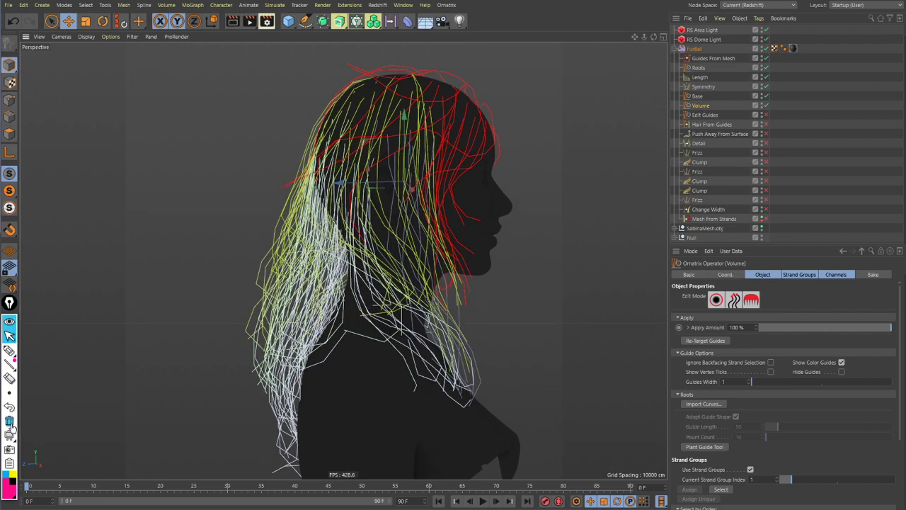
pyautogui.moveTo(15, 369)
pyautogui.click(10, 350)
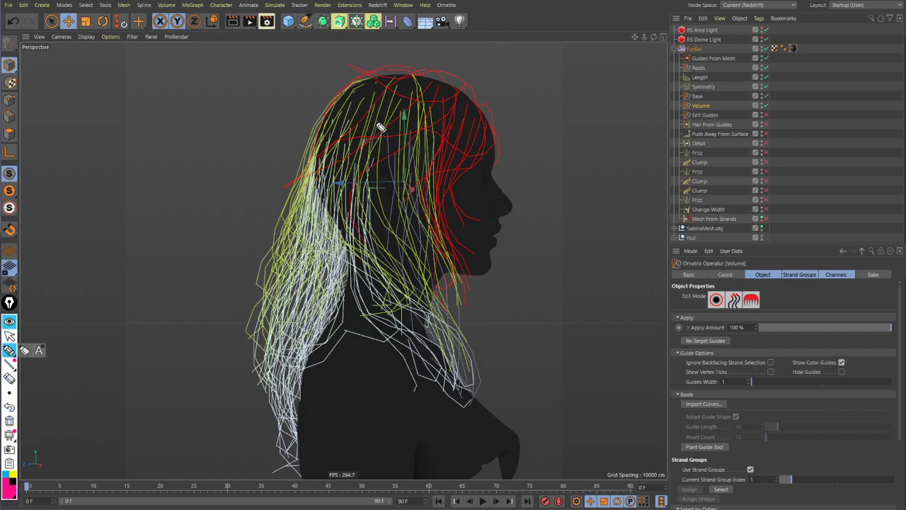
pyautogui.moveTo(344, 99)
pyautogui.mouseDown()
pyautogui.moveTo(270, 248)
pyautogui.moveTo(242, 370)
pyautogui.moveTo(296, 461)
pyautogui.mouseUp()
pyautogui.moveTo(10, 351)
pyautogui.click(10, 335)
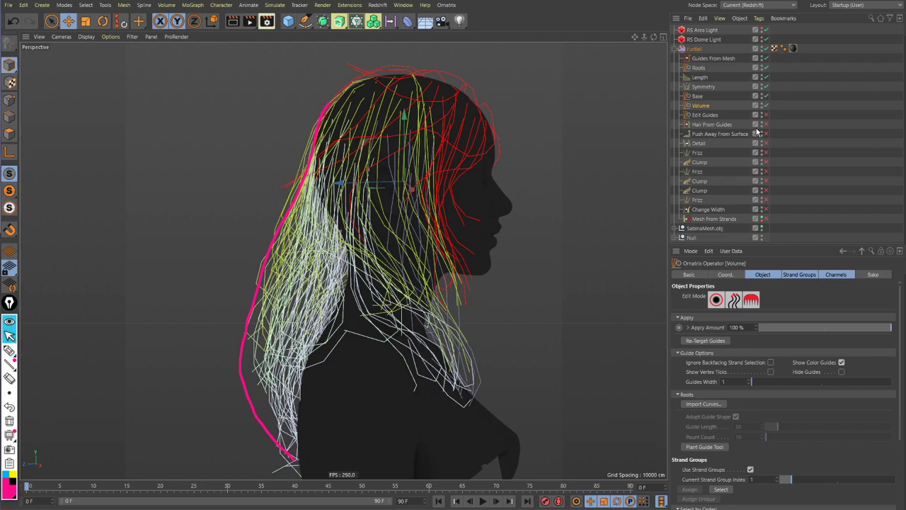
# Toggle the Volume operator to compare both guide shapes against the traced silhouette, leaving it disabled
pyautogui.click(765, 107)
pyautogui.click(765, 107)
pyautogui.click(765, 107)
pyautogui.click(765, 108)
pyautogui.click(765, 107)
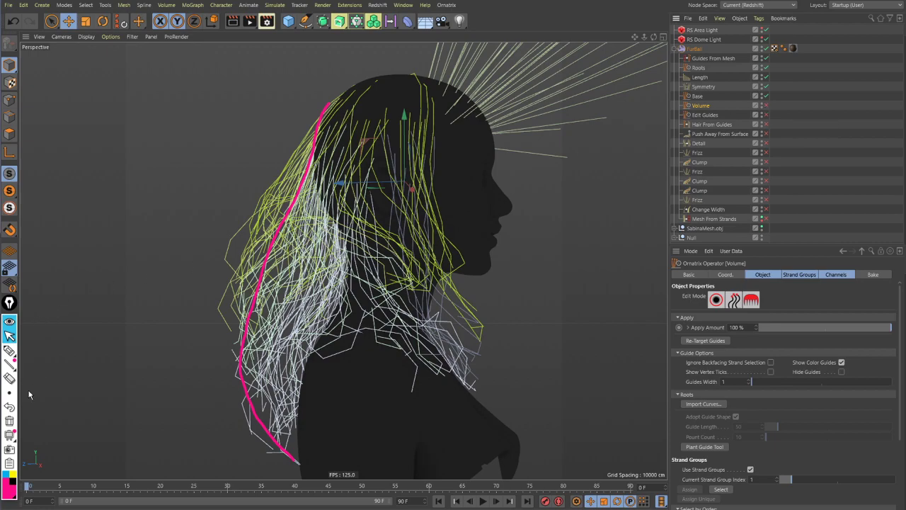
# Erase the traced silhouette and sketch a new outline along the back of the fuller Base guides
pyautogui.click(9, 378)
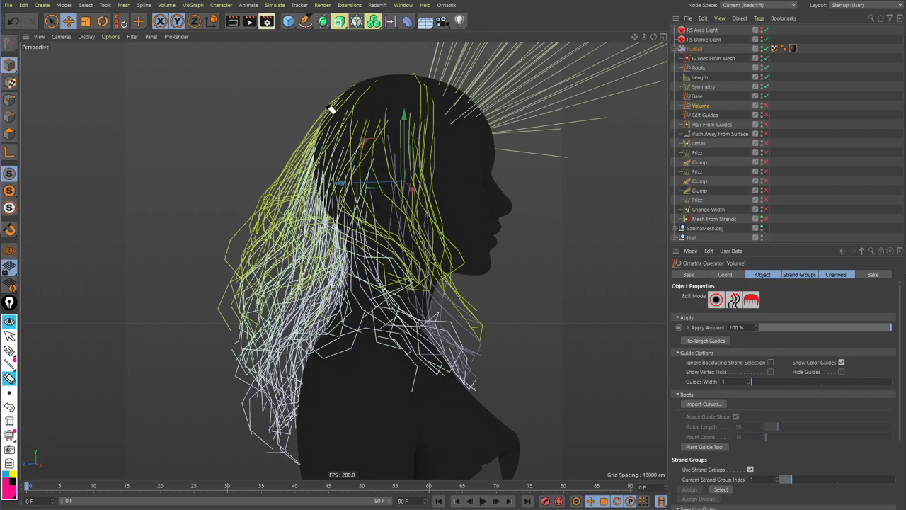
pyautogui.click(9, 351)
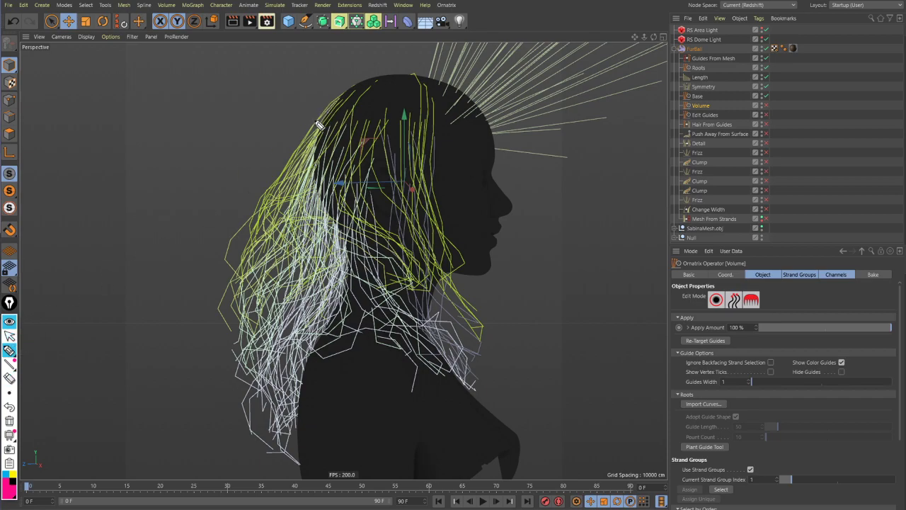
pyautogui.moveTo(320, 126)
pyautogui.mouseDown()
pyautogui.moveTo(268, 213)
pyautogui.moveTo(227, 381)
pyautogui.moveTo(253, 426)
pyautogui.mouseUp()
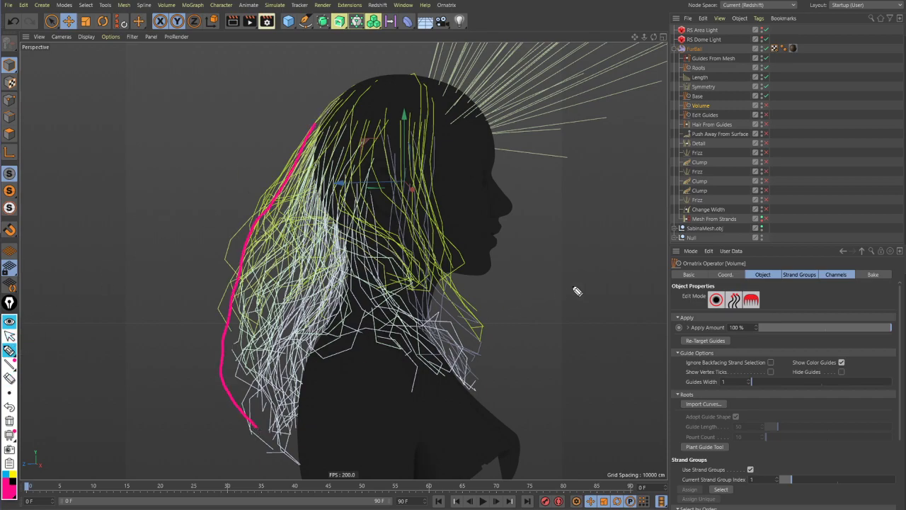
pyautogui.click(9, 335)
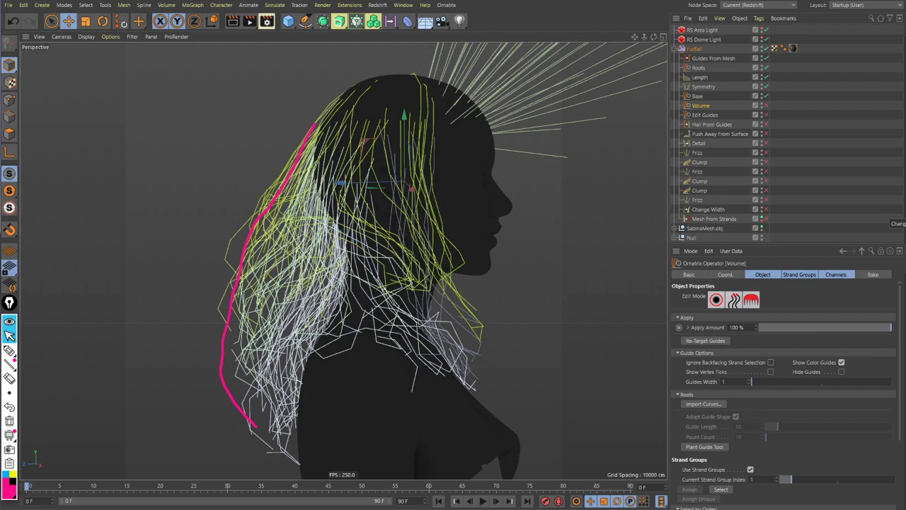
# Switch to the browser's "big curly hair" image results, widen the window and examine the blonde curly hair references
pyautogui.moveTo(904, 226); pyautogui.dragTo(441, 14)
pyautogui.click(412, 306)
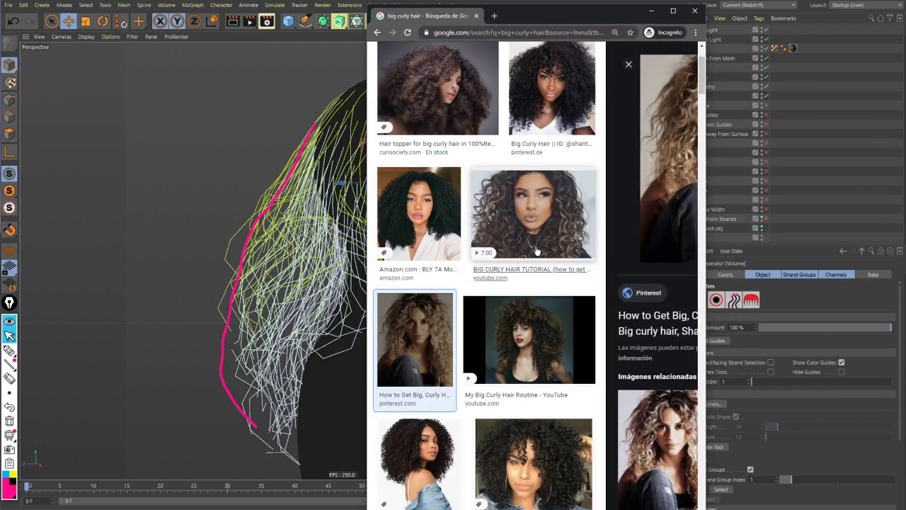
pyautogui.moveTo(706, 148); pyautogui.dragTo(890, 150)
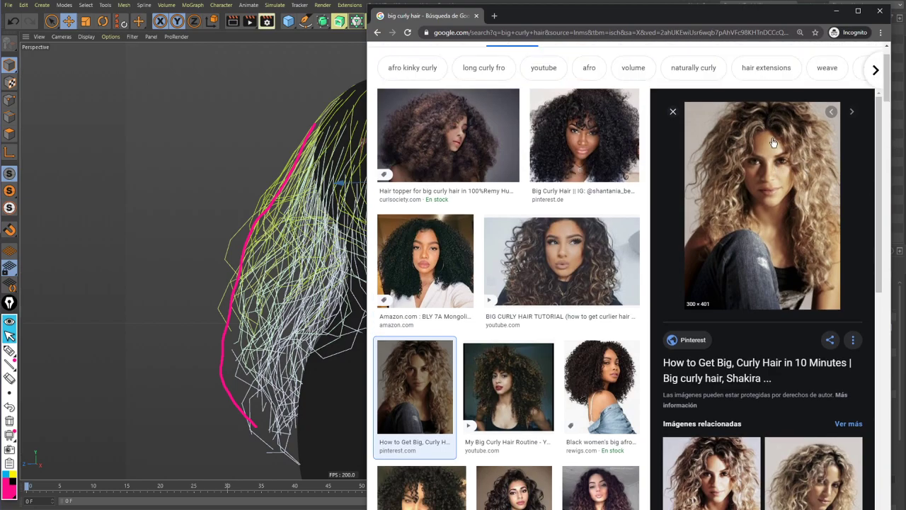
pyautogui.scroll(-2, 757, 195)
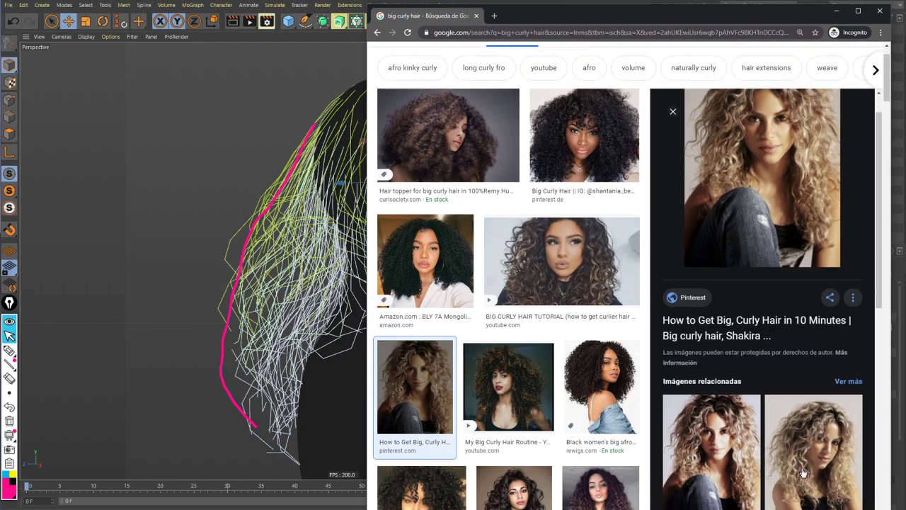
pyautogui.click(806, 396)
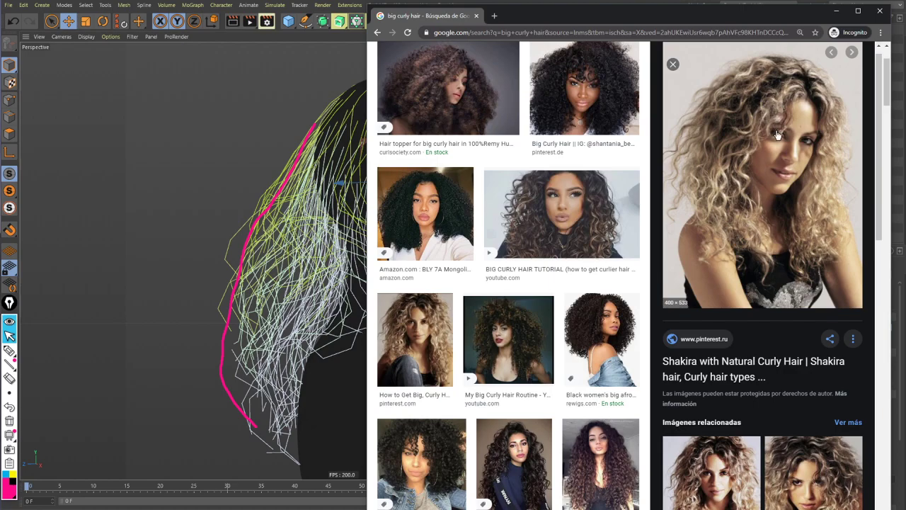
pyautogui.scroll(-3, 760, 306)
pyautogui.scroll(-2, 513, 304)
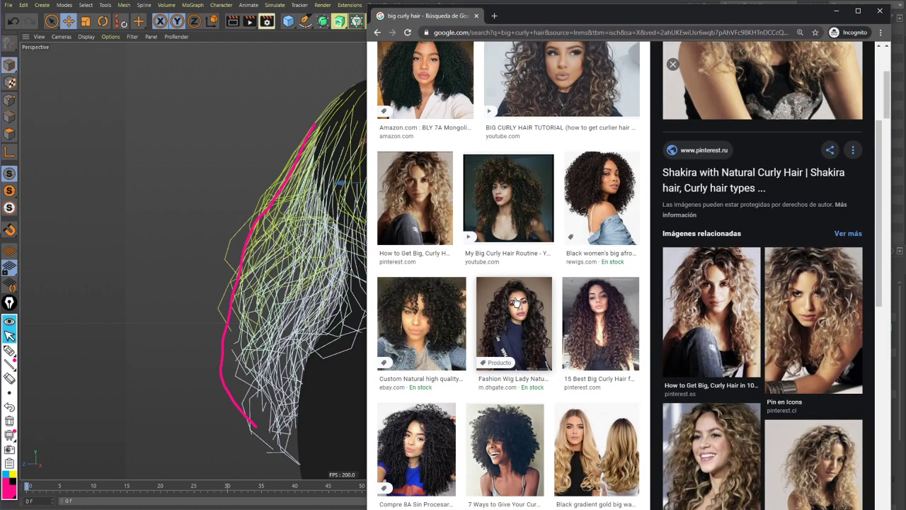
# Preview several long dark curly hair photos from the results and related images as volume references
pyautogui.click(515, 302)
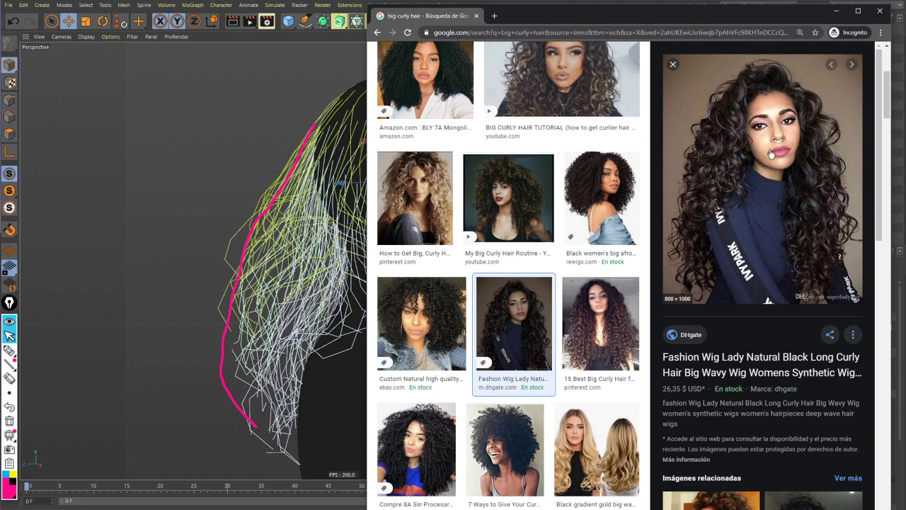
pyautogui.scroll(2, 608, 191)
pyautogui.click(587, 179)
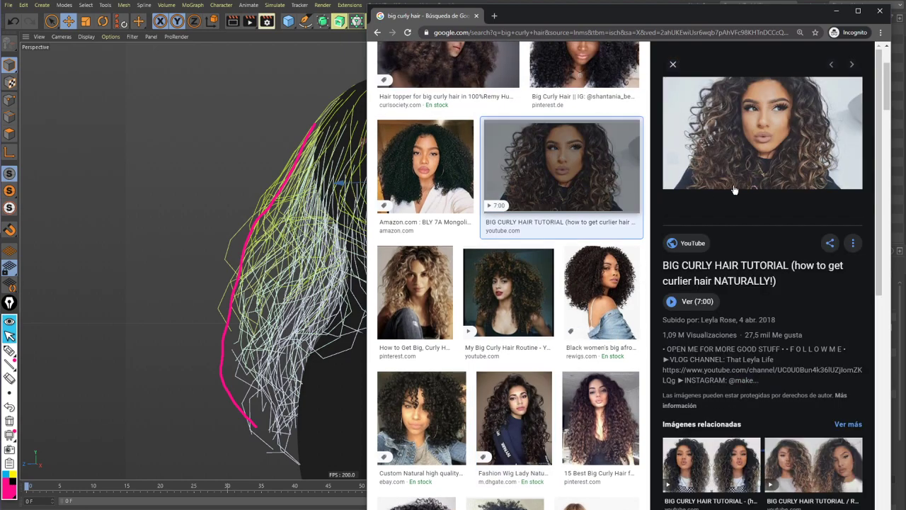
pyautogui.scroll(-5, 713, 316)
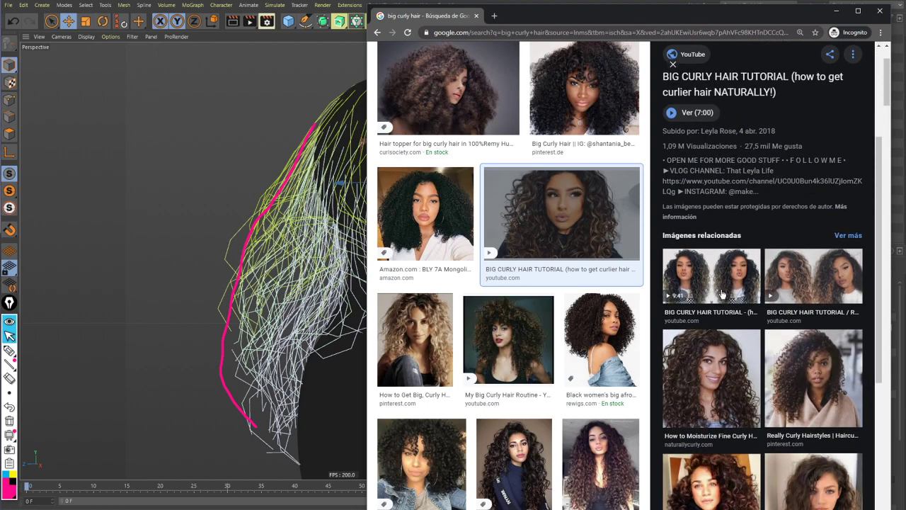
pyautogui.click(717, 303)
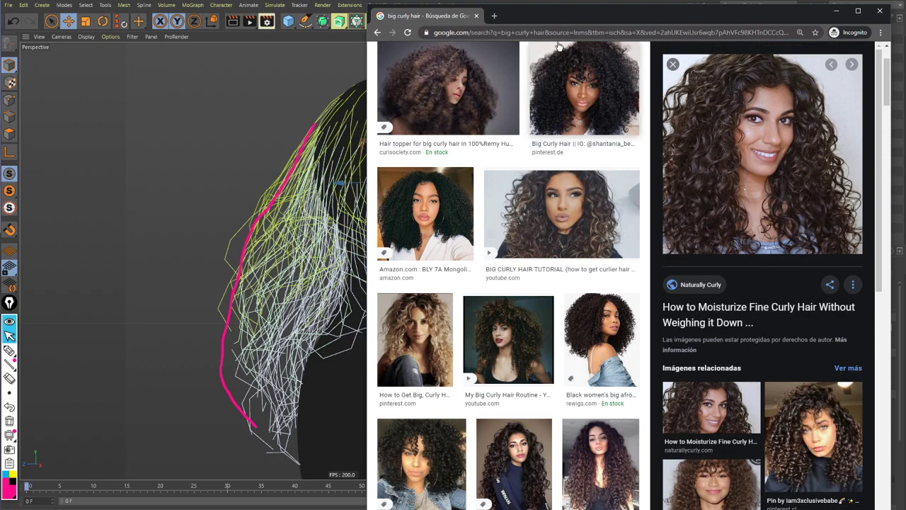
# Search Google Images for "layered long hair"
pyautogui.scroll(2, 527, 146)
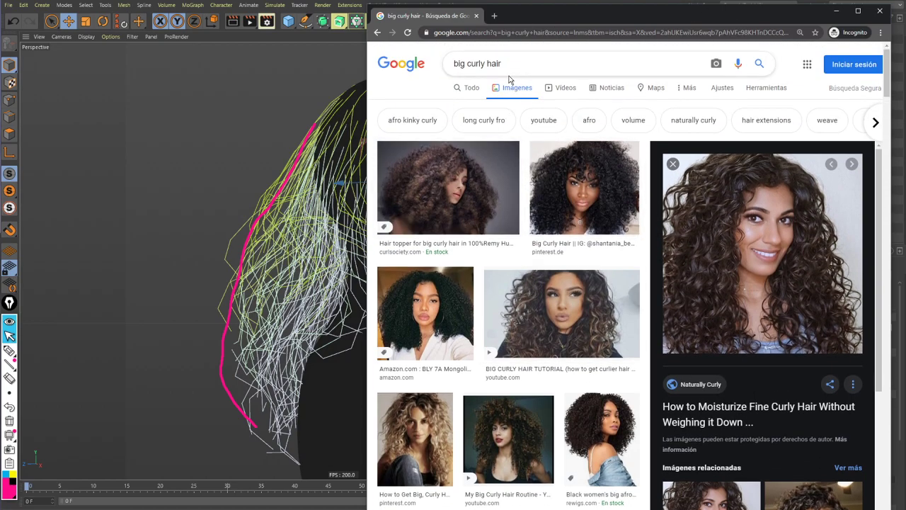
pyautogui.doubleClick(461, 64)
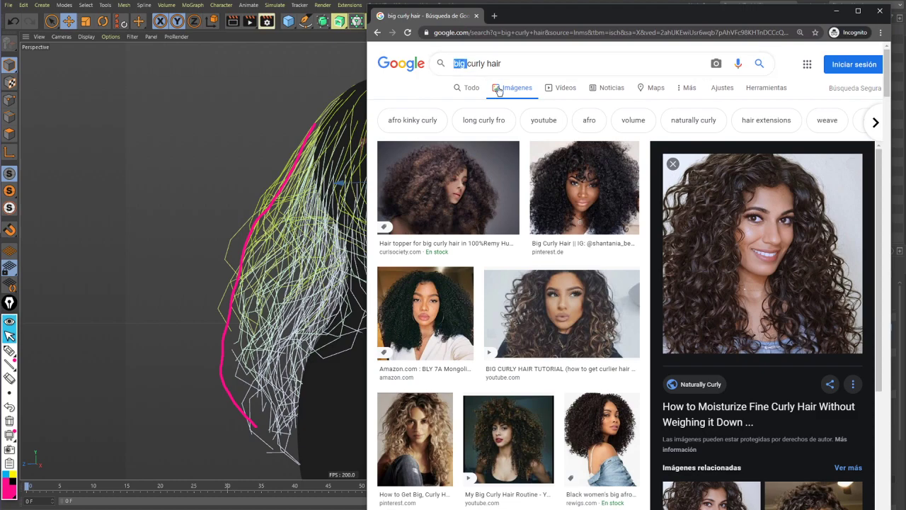
pyautogui.write('layere')
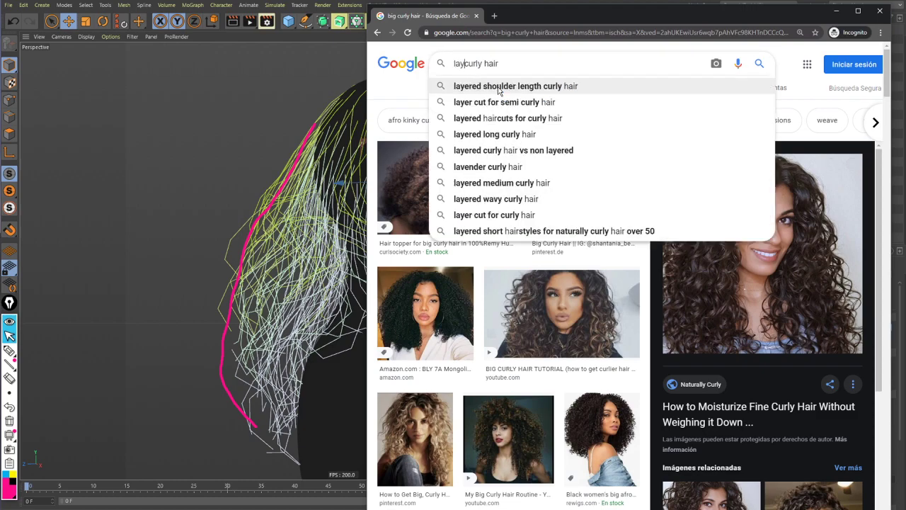
pyautogui.write('d')
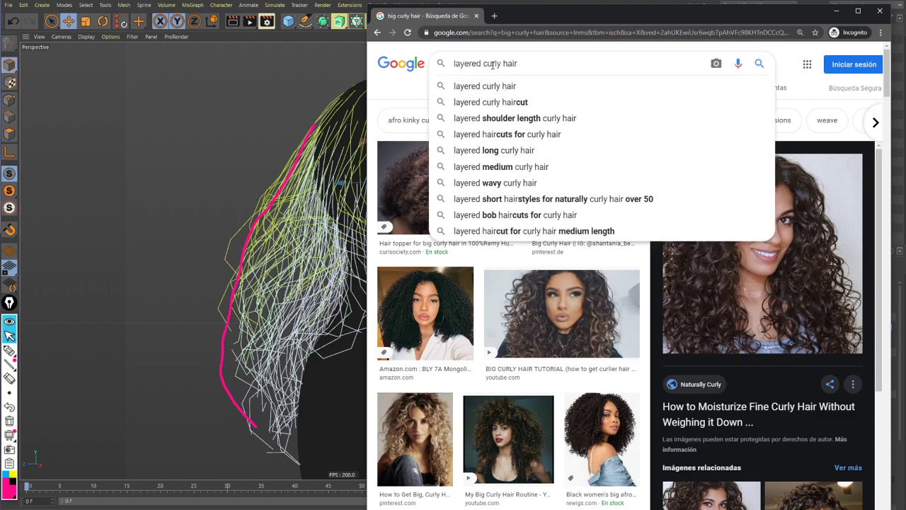
pyautogui.doubleClick(493, 64)
pyautogui.write('long')
pyautogui.press('Return')
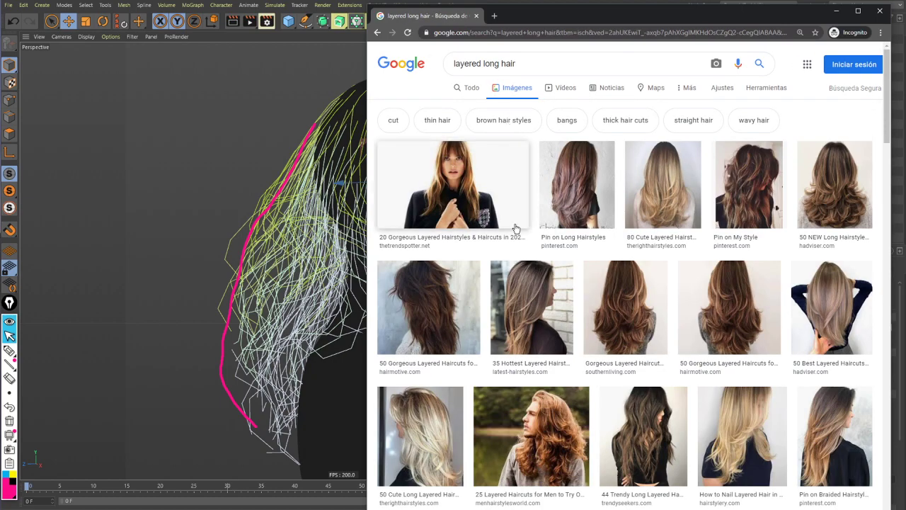
# Preview the brown layered haircuts seen from behind and compare how their shorter and longer layers fall
pyautogui.click(824, 188)
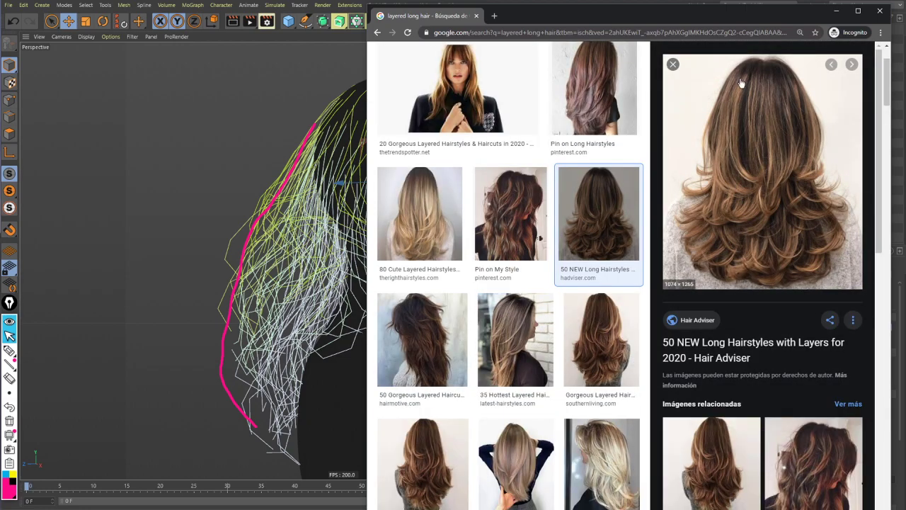
pyautogui.click(697, 479)
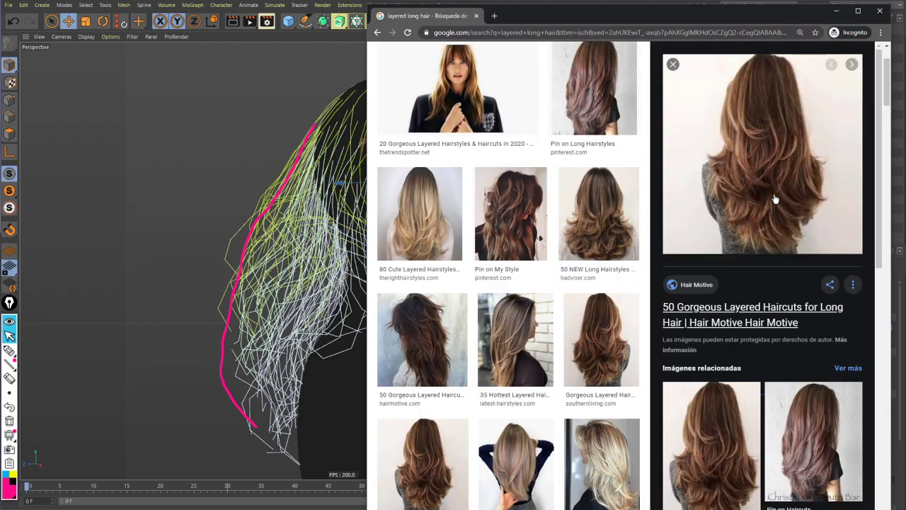
pyautogui.click(609, 213)
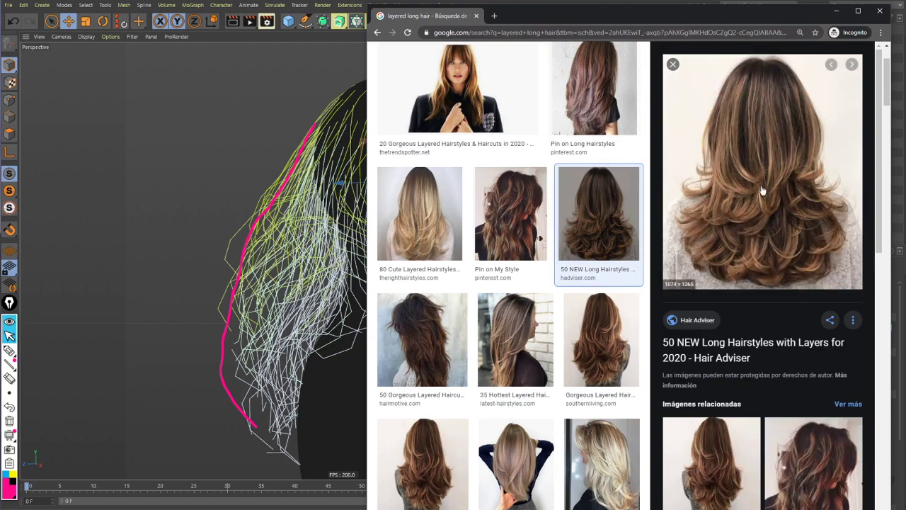
pyautogui.click(619, 330)
pyautogui.click(439, 437)
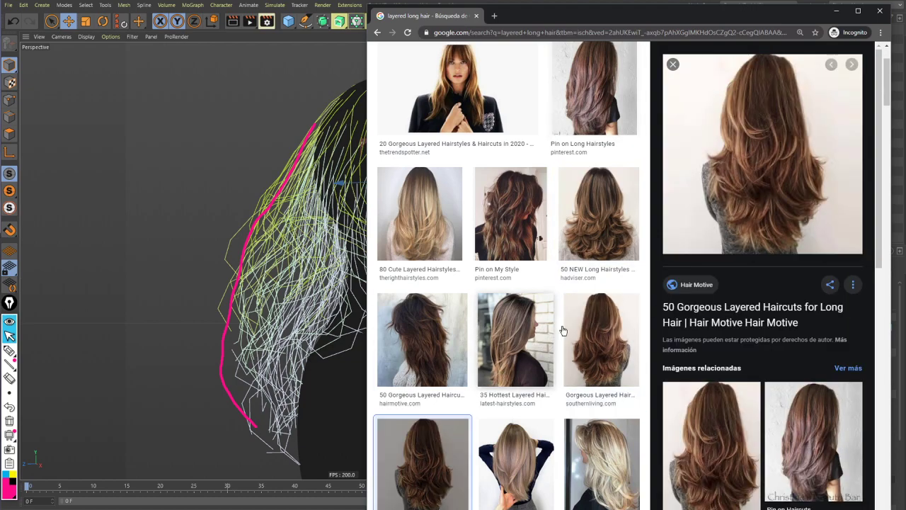
# Preview one more layered brown haircut seen from behind and move the browser window clear of the hair scene
pyautogui.click(601, 325)
pyautogui.moveTo(603, 26); pyautogui.dragTo(676, 102)
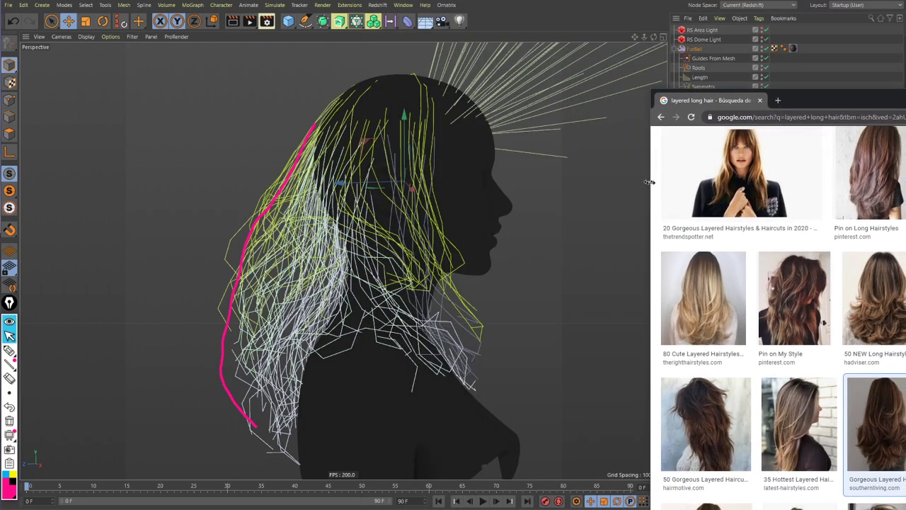
pyautogui.moveTo(649, 182); pyautogui.dragTo(905, 176)
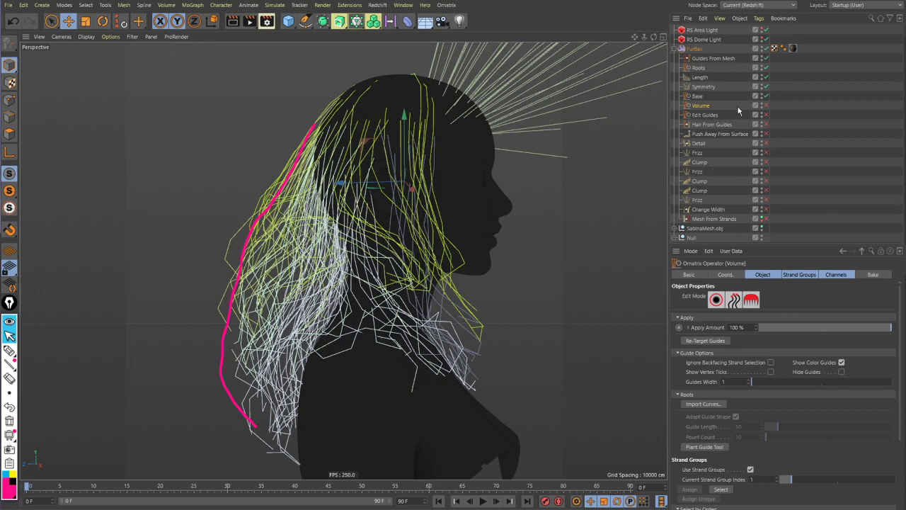
# Enable the Volume operator and clear the pink silhouette line drawn over the viewport
pyautogui.click(766, 105)
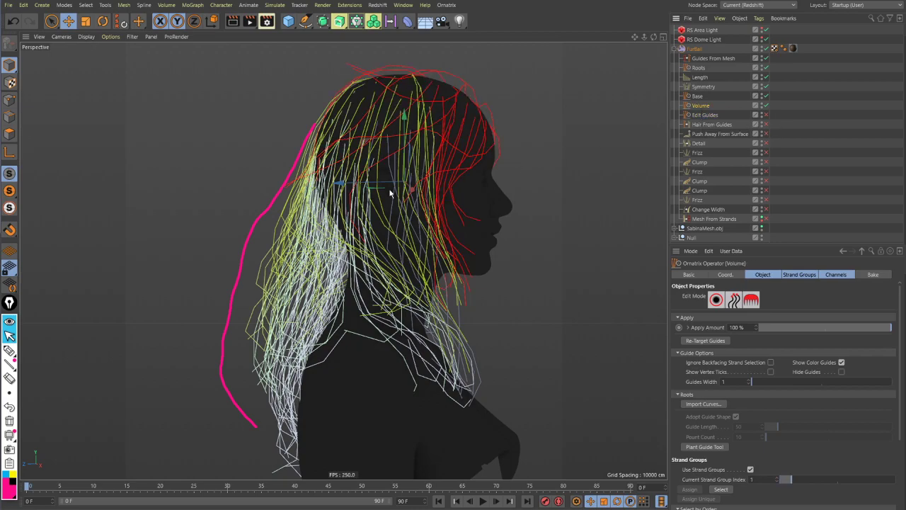
pyautogui.click(9, 350)
pyautogui.click(10, 420)
pyautogui.keyDown('alt'); pyautogui.moveTo(632, 136); pyautogui.dragTo(651, 140); pyautogui.keyUp('alt')
# Enable the Edit Guides operator after Volume and toggle it to compare the guides around the crown
pyautogui.click(705, 114)
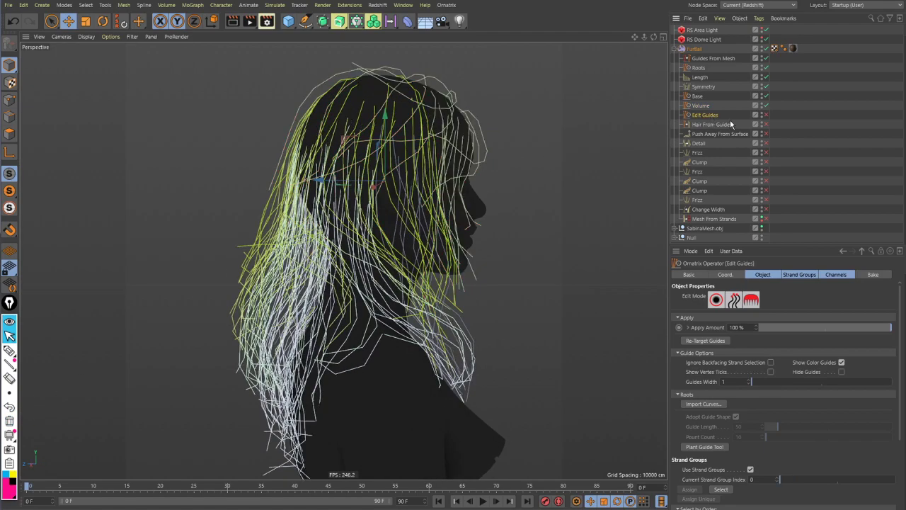
pyautogui.click(766, 118)
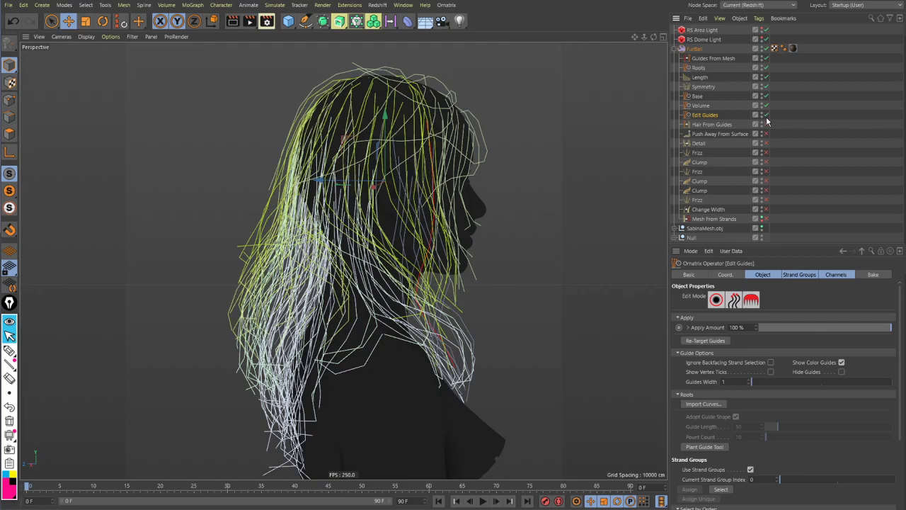
pyautogui.click(766, 119)
pyautogui.click(767, 118)
pyautogui.keyDown('alt'); pyautogui.moveTo(325, 90); pyautogui.dragTo(443, 118, button='right'); pyautogui.keyUp('alt')
pyautogui.keyDown('alt'); pyautogui.moveTo(443, 117); pyautogui.dragTo(443, 175, button='middle'); pyautogui.keyUp('alt')
pyautogui.keyDown('alt'); pyautogui.moveTo(443, 177); pyautogui.dragTo(786, 138, button='right'); pyautogui.keyUp('alt')
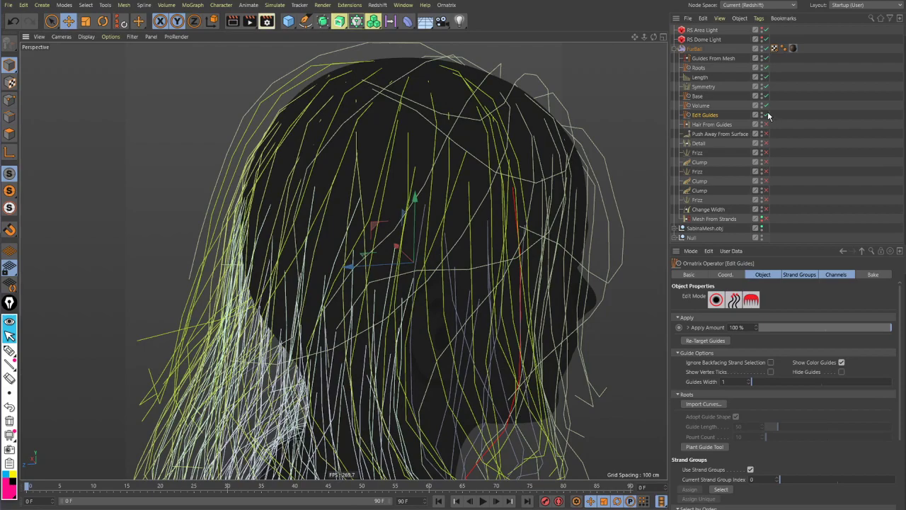
pyautogui.click(765, 116)
pyautogui.click(765, 119)
pyautogui.click(764, 119)
# Switch to the music player, move its window aside, toggle playback and return to the hair scene
pyautogui.hotkey('alt', 'Tab')
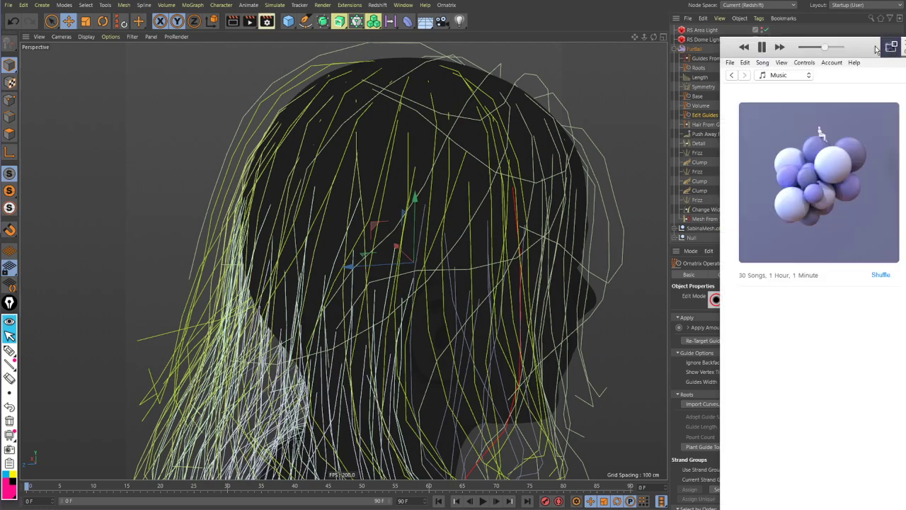
pyautogui.moveTo(861, 44); pyautogui.dragTo(898, 47)
pyautogui.scroll(-3, 854, 137)
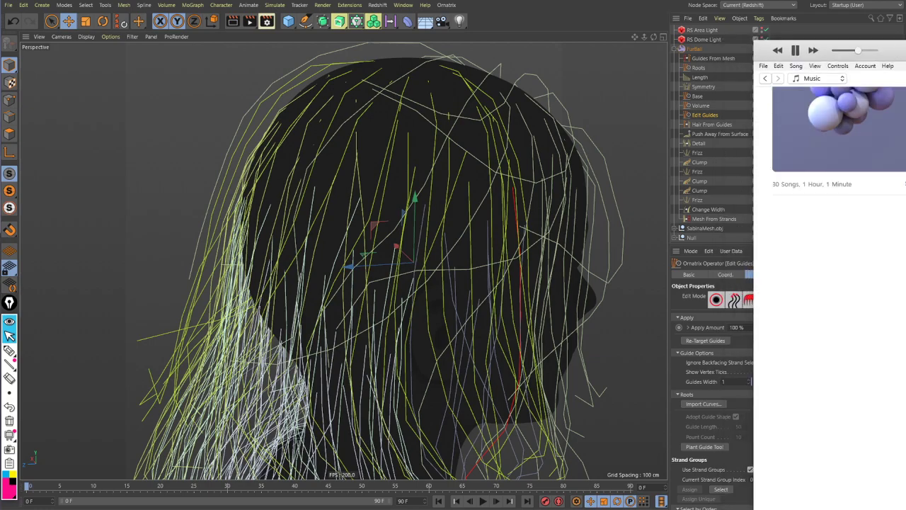
pyautogui.press('space')
pyautogui.press('space')
pyautogui.click(676, 19)
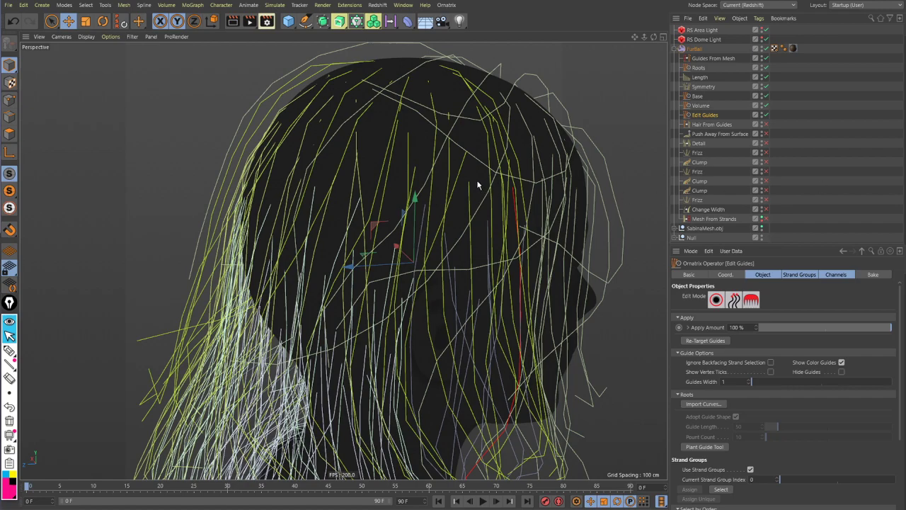
# Compare the guides at the back of the crown with and without the Edit Guides operator
pyautogui.keyDown('alt'); pyautogui.moveTo(480, 182); pyautogui.dragTo(532, 171); pyautogui.keyUp('alt')
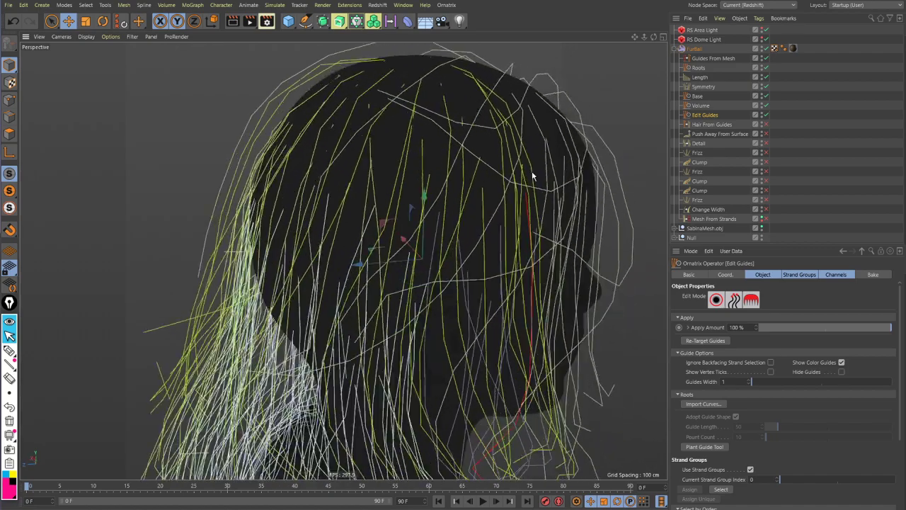
pyautogui.click(765, 115)
pyautogui.keyDown('alt'); pyautogui.moveTo(364, 144); pyautogui.dragTo(309, 134); pyautogui.keyUp('alt')
pyautogui.scroll(10, 357, 170)
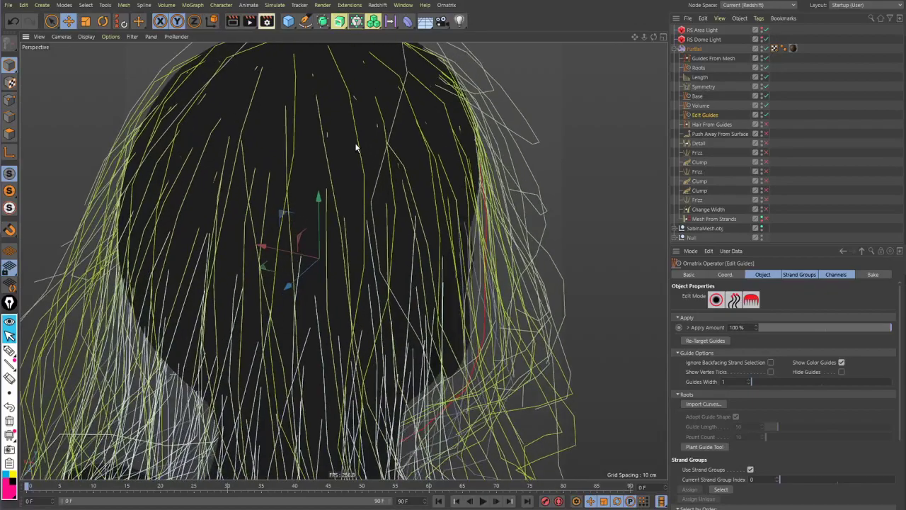
pyautogui.scroll(-5, 382, 188)
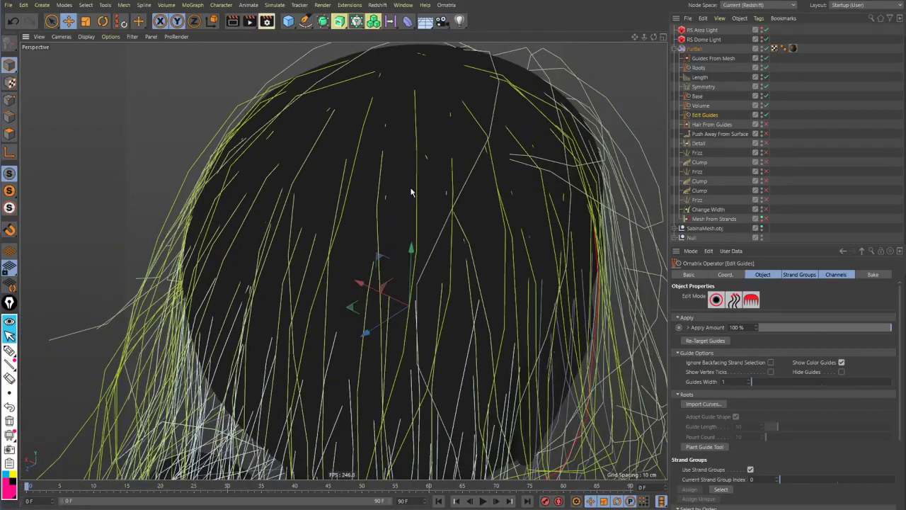
pyautogui.click(765, 116)
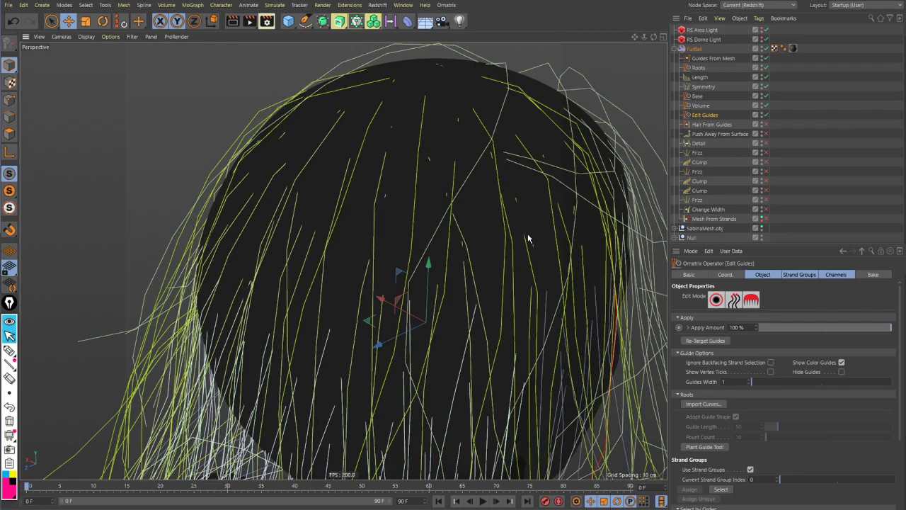
# Examine the edited guides from the front and back of the head, toggling Edit Guides to compare the silhouette
pyautogui.scroll(-3, 272, 131)
pyautogui.keyDown('alt'); pyautogui.moveTo(273, 131); pyautogui.dragTo(338, 206); pyautogui.keyUp('alt')
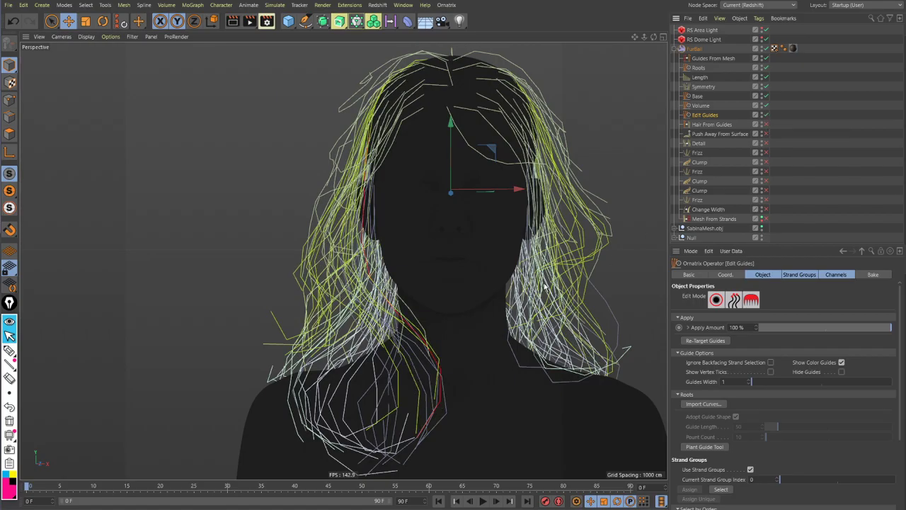
pyautogui.keyDown('alt'); pyautogui.moveTo(546, 287); pyautogui.dragTo(462, 244); pyautogui.keyUp('alt')
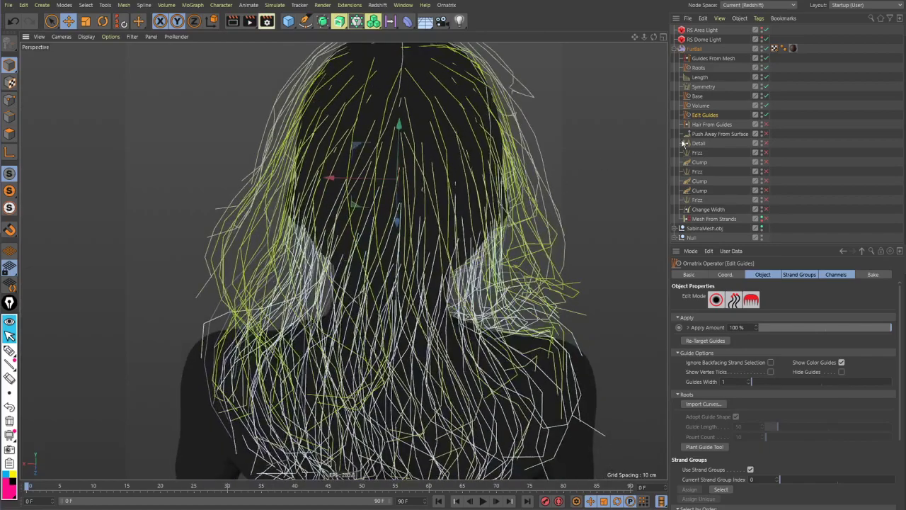
pyautogui.click(766, 114)
pyautogui.click(766, 114)
pyautogui.keyDown('alt'); pyautogui.moveTo(477, 166); pyautogui.dragTo(448, 117); pyautogui.keyUp('alt')
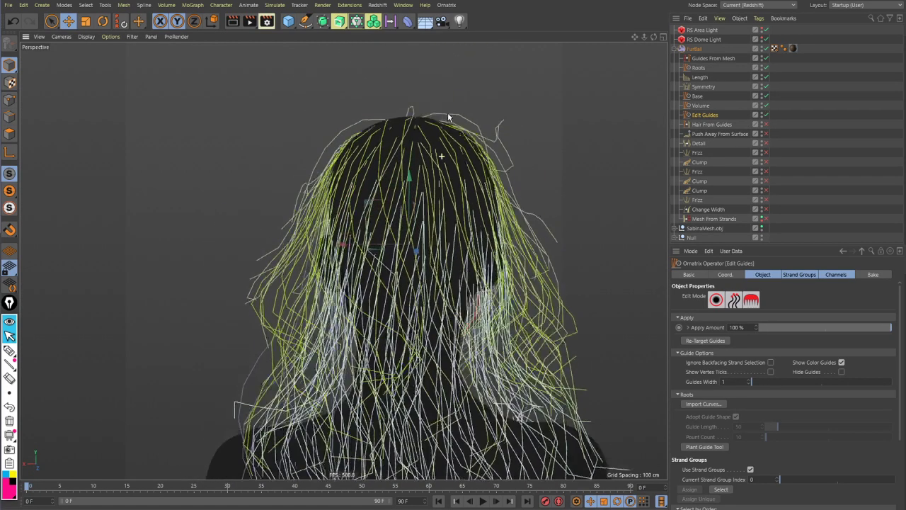
# Enable the Hair From Guides operator and view the generated hair from the front
pyautogui.click(711, 126)
pyautogui.keyDown('alt'); pyautogui.moveTo(540, 191); pyautogui.dragTo(530, 143, button='middle'); pyautogui.keyUp('alt')
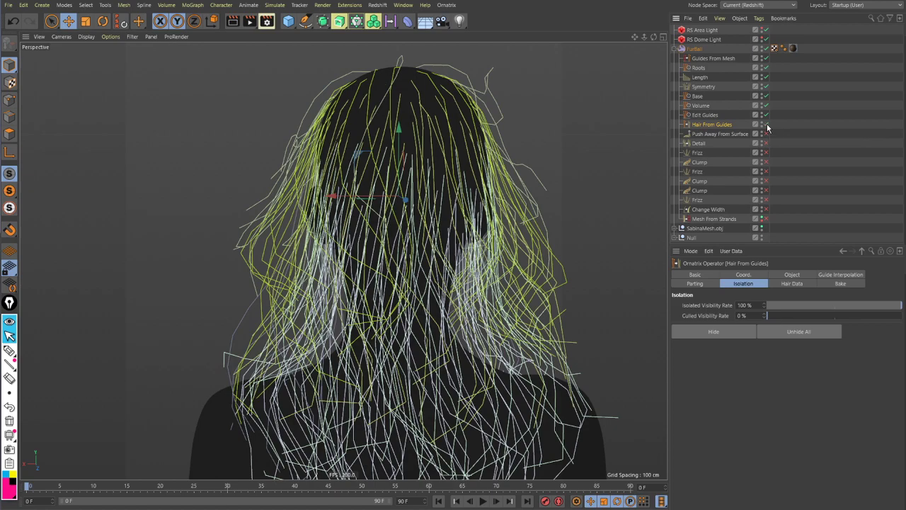
pyautogui.click(766, 125)
pyautogui.keyDown('alt'); pyautogui.moveTo(615, 132); pyautogui.dragTo(453, 204); pyautogui.keyUp('alt')
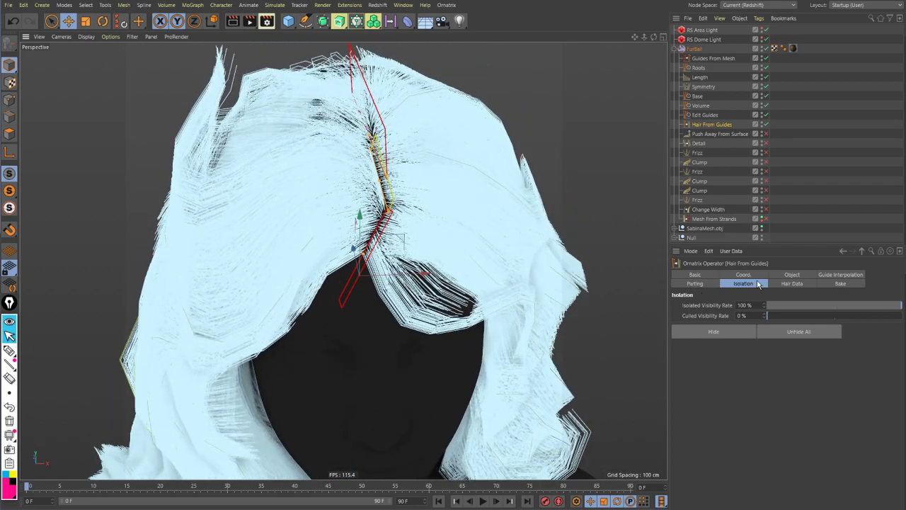
# Display the Hair From Guides object properties and examine the generated hair around the front parting
pyautogui.click(786, 276)
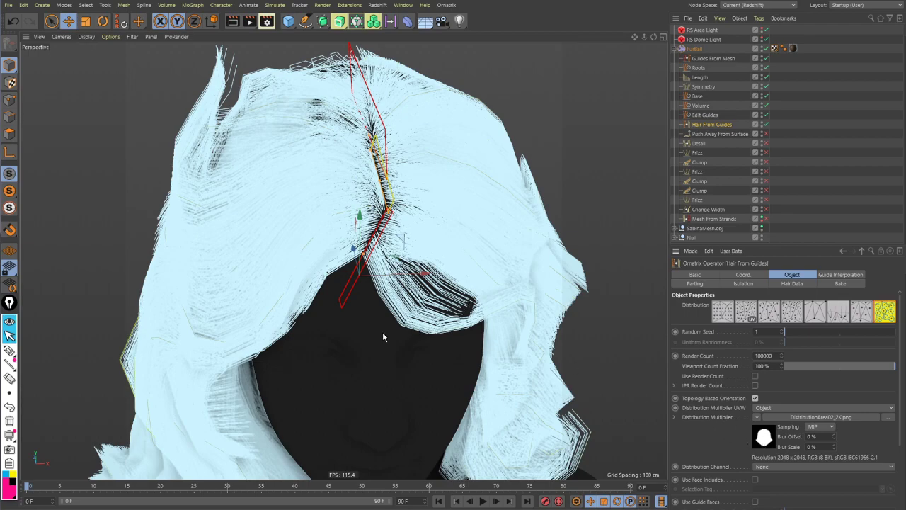
pyautogui.keyDown('alt'); pyautogui.moveTo(383, 333); pyautogui.dragTo(349, 247); pyautogui.keyUp('alt')
pyautogui.keyDown('alt'); pyautogui.moveTo(295, 255); pyautogui.dragTo(316, 231); pyautogui.keyUp('alt')
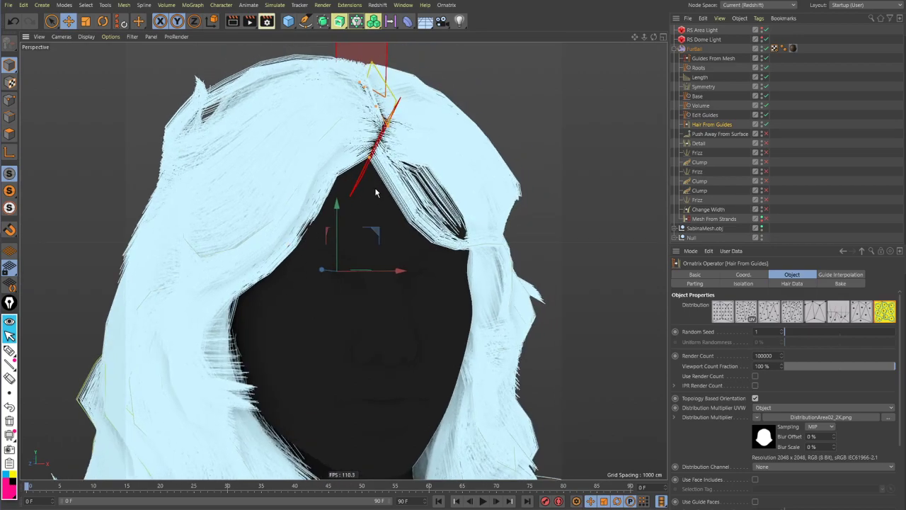
pyautogui.keyDown('alt'); pyautogui.moveTo(298, 206); pyautogui.dragTo(325, 250, button='middle'); pyautogui.keyUp('alt')
pyautogui.moveTo(325, 252)
pyautogui.keyDown('alt'); pyautogui.mouseDown()
pyautogui.moveTo(365, 234)
pyautogui.moveTo(296, 257)
pyautogui.moveTo(321, 251)
pyautogui.mouseUp(); pyautogui.keyUp('alt')
pyautogui.keyDown('alt'); pyautogui.moveTo(322, 251); pyautogui.dragTo(319, 289, button='middle'); pyautogui.keyUp('alt')
pyautogui.keyDown('alt'); pyautogui.moveTo(367, 226); pyautogui.dragTo(384, 212); pyautogui.keyUp('alt')
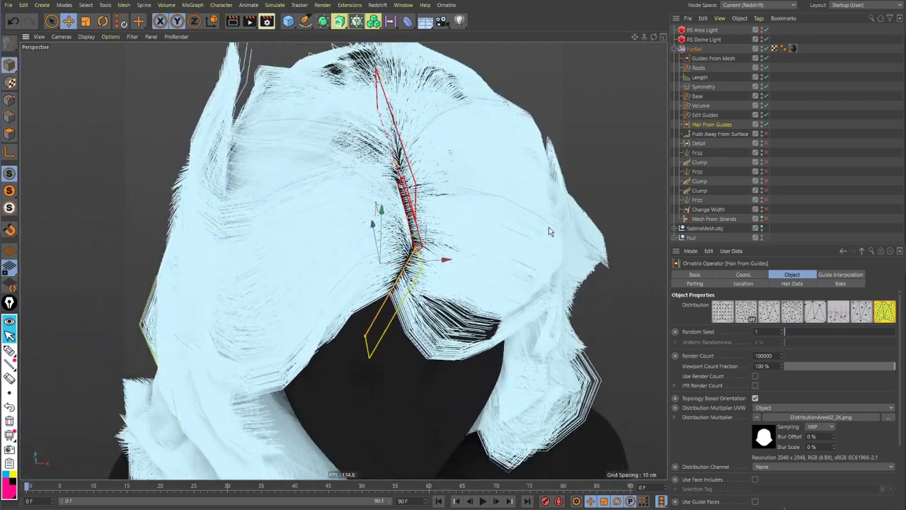
# Display the Hair From Guides parting settings and inspect the parting planes along the hairline from several angles
pyautogui.click(695, 283)
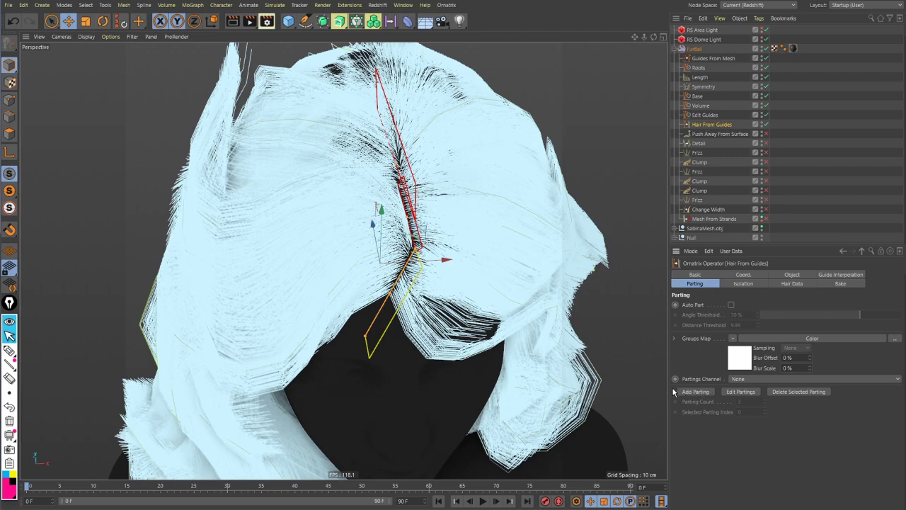
pyautogui.keyDown('alt'); pyautogui.moveTo(476, 305); pyautogui.dragTo(360, 215); pyautogui.keyUp('alt')
pyautogui.keyDown('alt'); pyautogui.moveTo(360, 215); pyautogui.dragTo(418, 228, button='right'); pyautogui.keyUp('alt')
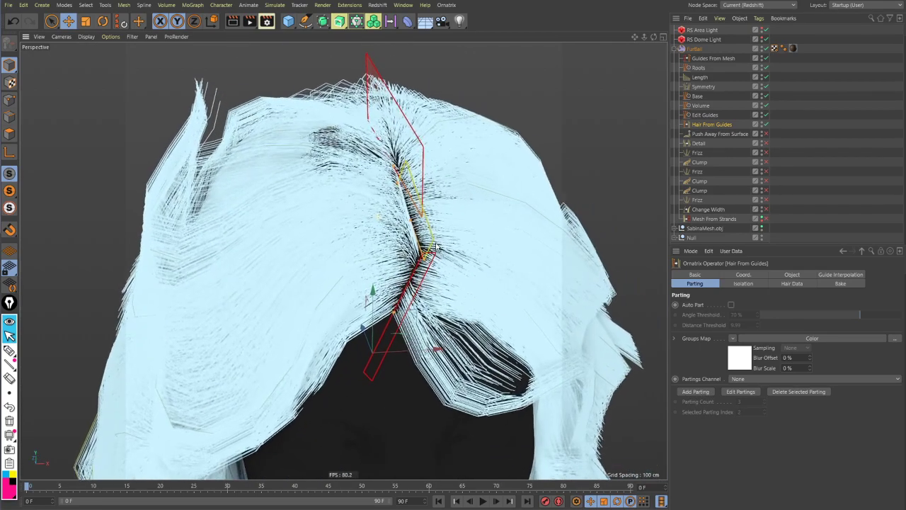
pyautogui.keyDown('alt'); pyautogui.moveTo(448, 248); pyautogui.dragTo(431, 292); pyautogui.keyUp('alt')
pyautogui.keyDown('alt'); pyautogui.moveTo(432, 235); pyautogui.dragTo(409, 235); pyautogui.keyUp('alt')
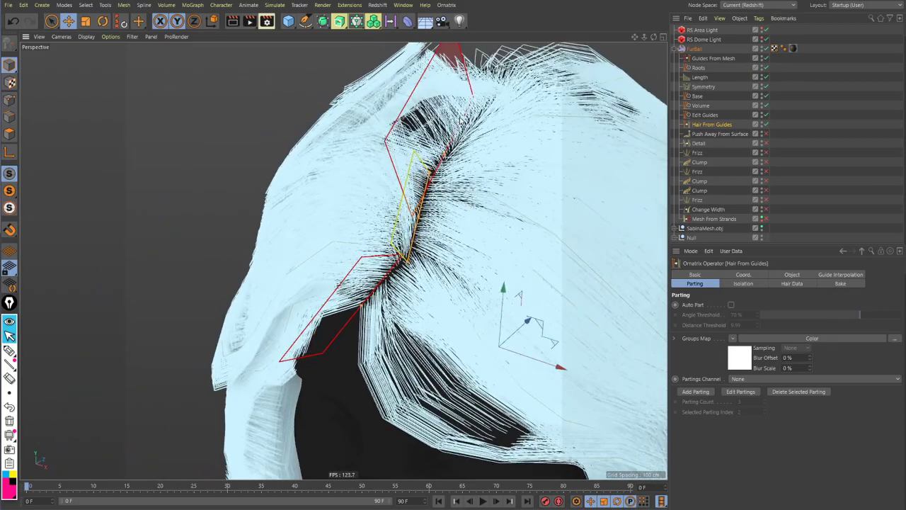
pyautogui.keyDown('alt'); pyautogui.moveTo(459, 120); pyautogui.dragTo(473, 204); pyautogui.keyUp('alt')
pyautogui.moveTo(394, 301)
pyautogui.keyDown('alt'); pyautogui.mouseDown()
pyautogui.moveTo(382, 304)
pyautogui.moveTo(376, 222)
pyautogui.moveTo(282, 274)
pyautogui.moveTo(253, 269)
pyautogui.moveTo(283, 263)
pyautogui.moveTo(434, 288)
pyautogui.mouseUp(); pyautogui.keyUp('alt')
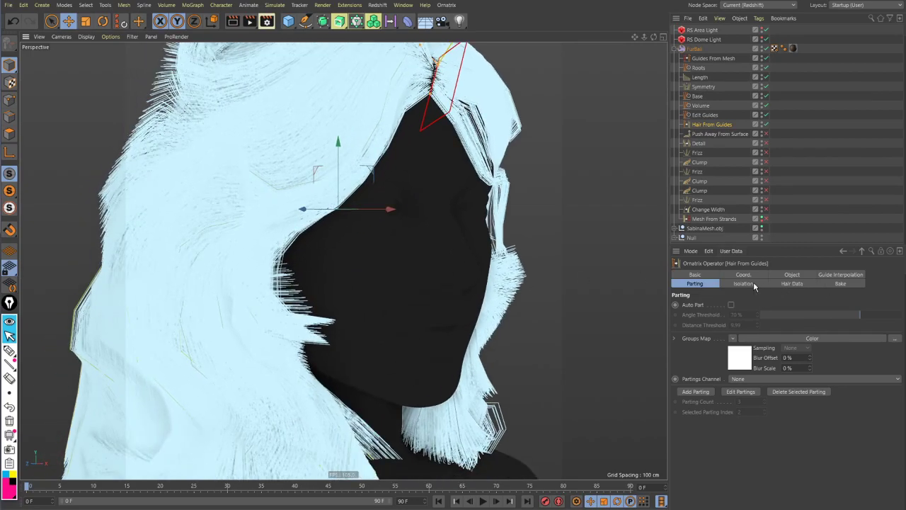
# Review the Hair From Guides interpolation settings and choose Manual Triangulation as the barycentric interpolation type
pyautogui.click(842, 276)
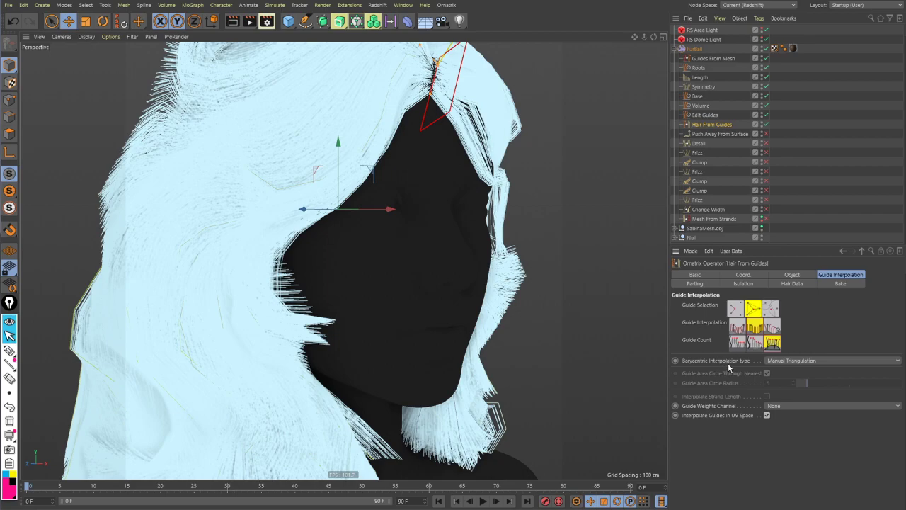
pyautogui.click(792, 362)
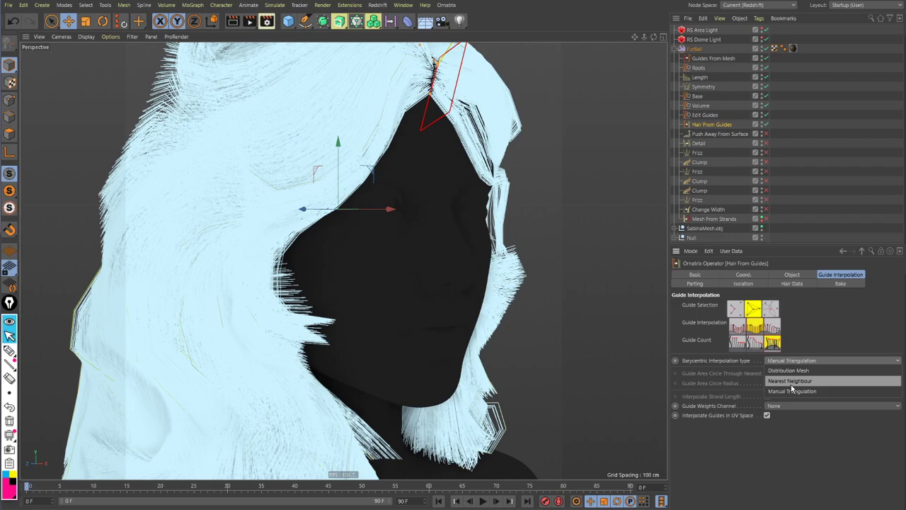
pyautogui.click(785, 389)
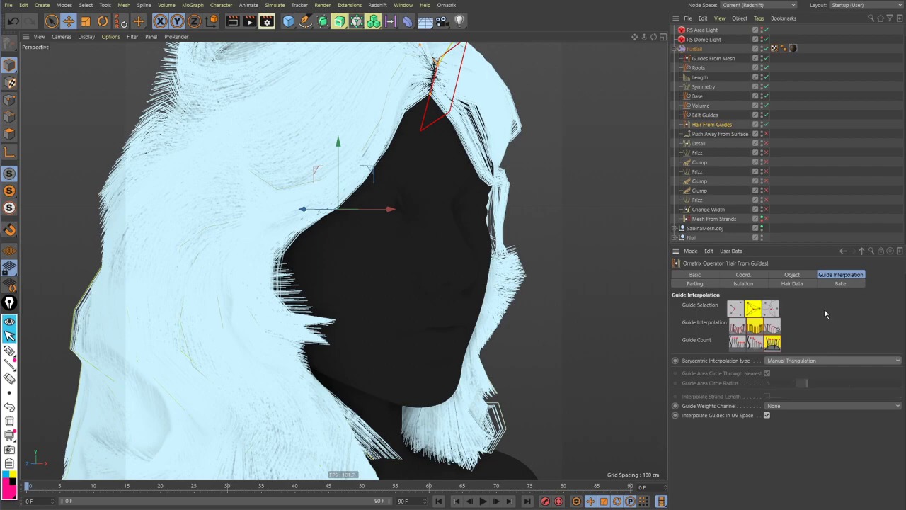
# Review the distribution map and other object properties of Hair From Guides, and highlight its Render Count value
pyautogui.click(794, 274)
pyautogui.scroll(-3, 900, 318)
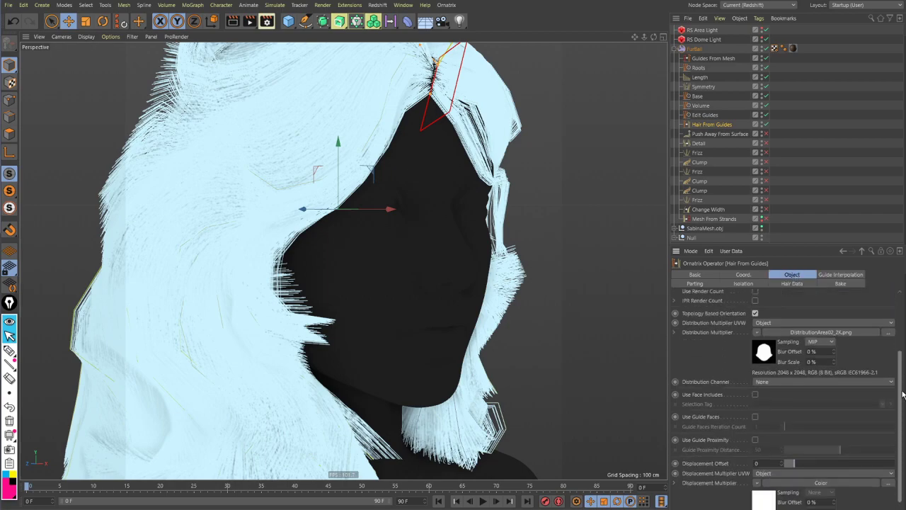
pyautogui.scroll(3, 902, 314)
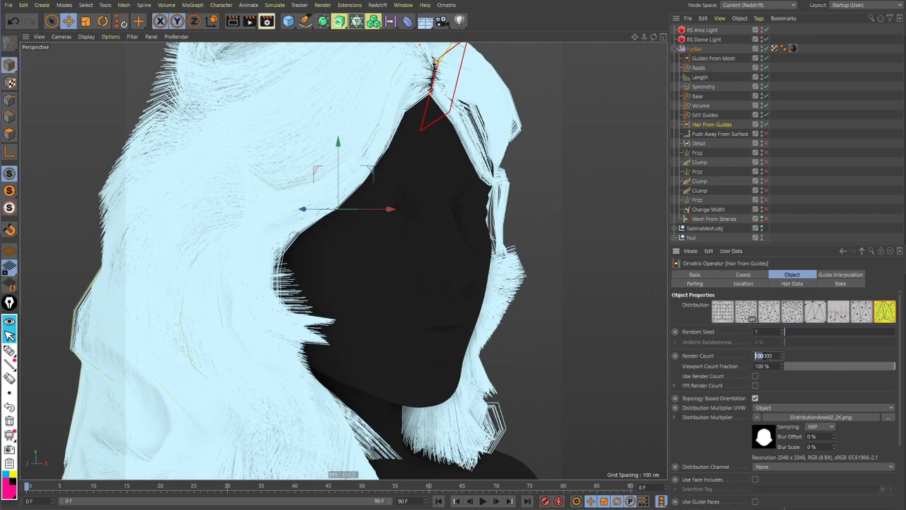
pyautogui.click(765, 356)
pyautogui.moveTo(765, 356); pyautogui.dragTo(753, 356)
# Detach the Ornatrix operator list as a floating palette and add an Edit Guides operator after Hair From Guides
pyautogui.click(445, 5)
pyautogui.click(467, 12)
pyautogui.moveTo(464, 20); pyautogui.dragTo(464, 54)
pyautogui.click(459, 161)
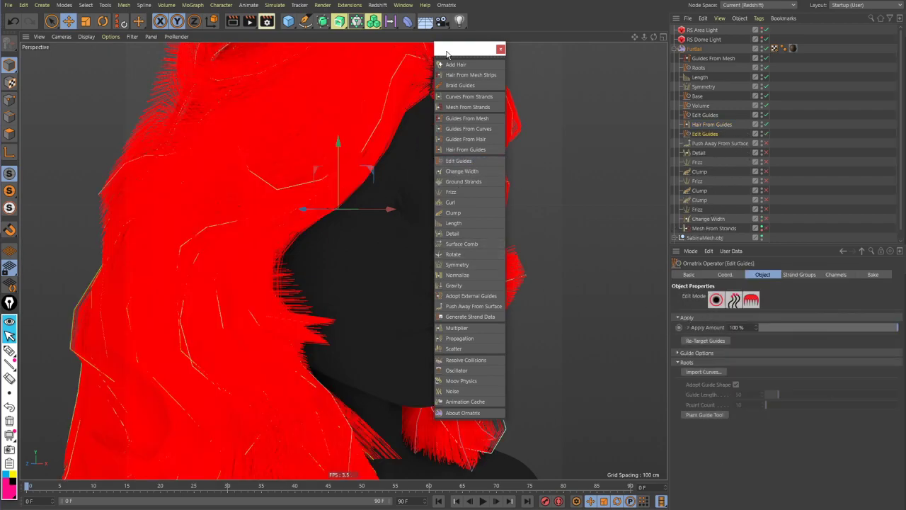
pyautogui.moveTo(448, 50); pyautogui.dragTo(487, 61)
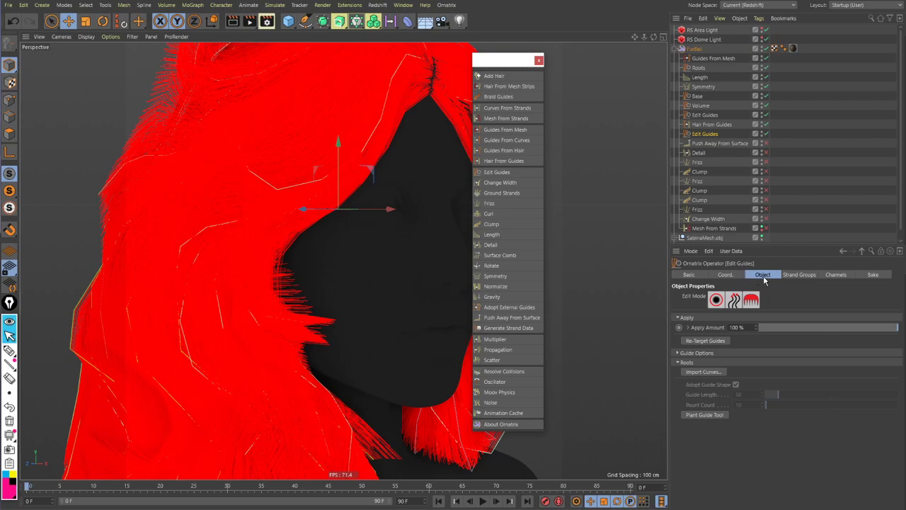
# Select all strands in the new Edit Guides operator to check their count, and return to the Hair From Guides settings
pyautogui.click(719, 299)
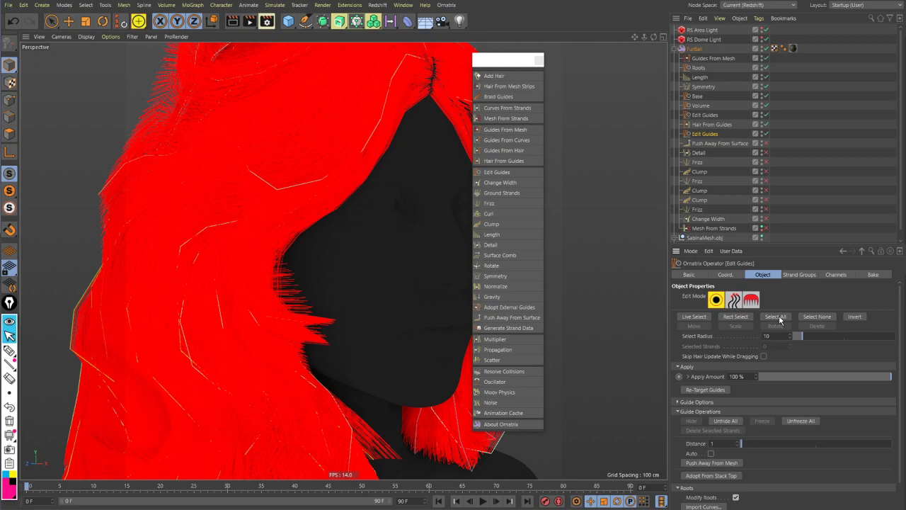
pyautogui.click(775, 318)
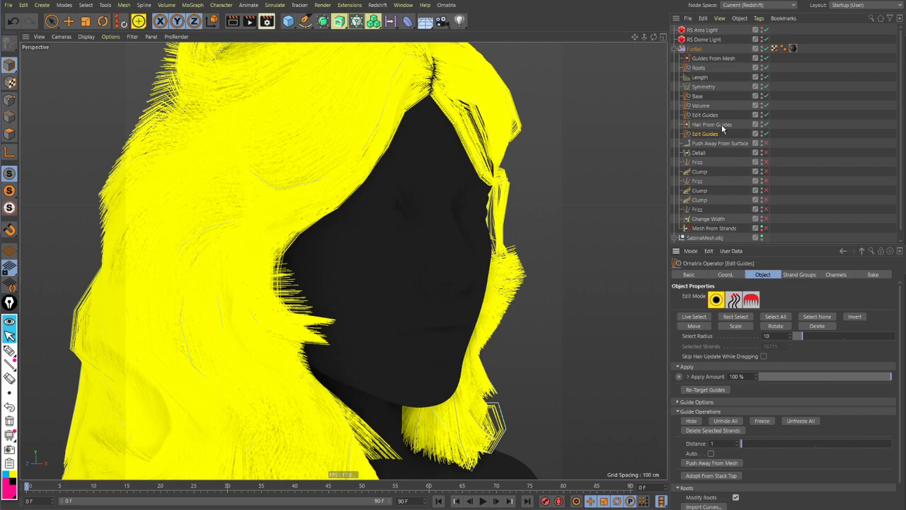
pyautogui.click(711, 125)
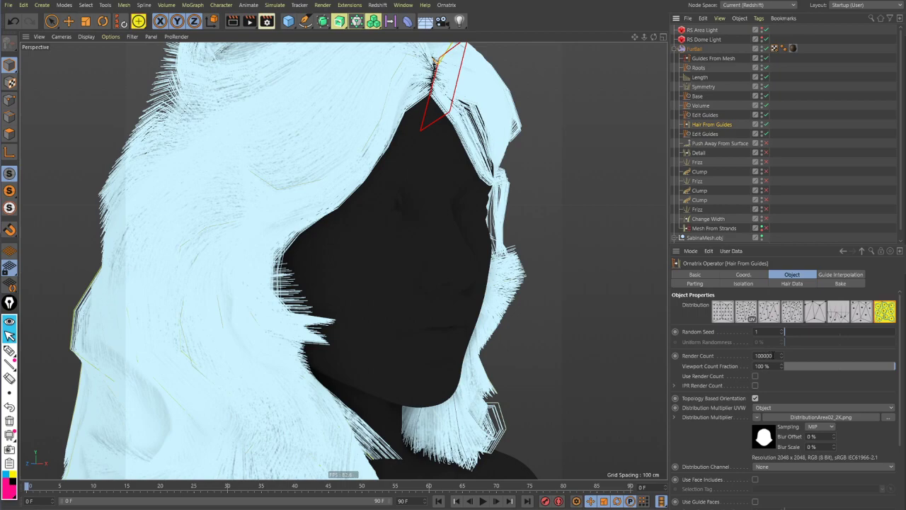
# Compare the Render Count of Hair From Guides with the strands selected in the following Edit Guides operator
pyautogui.moveTo(774, 355); pyautogui.dragTo(744, 356)
pyautogui.click(761, 356)
pyautogui.click(705, 134)
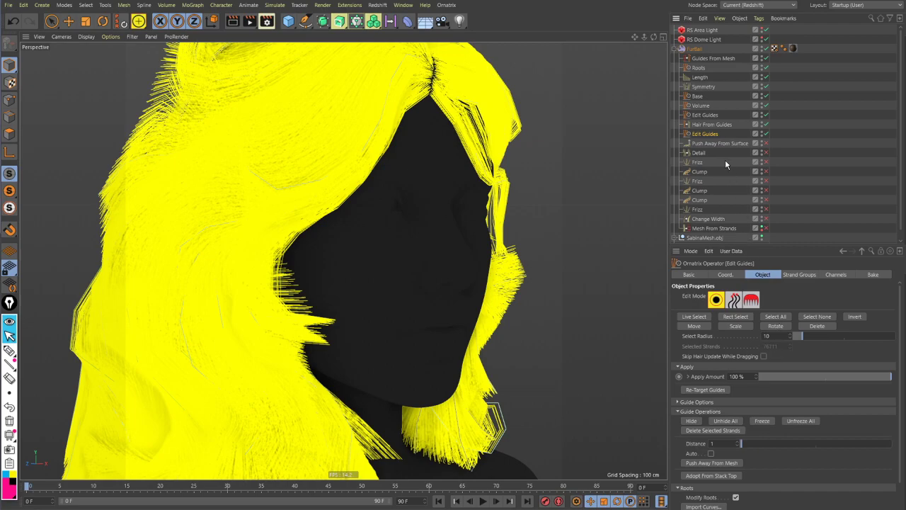
pyautogui.click(715, 124)
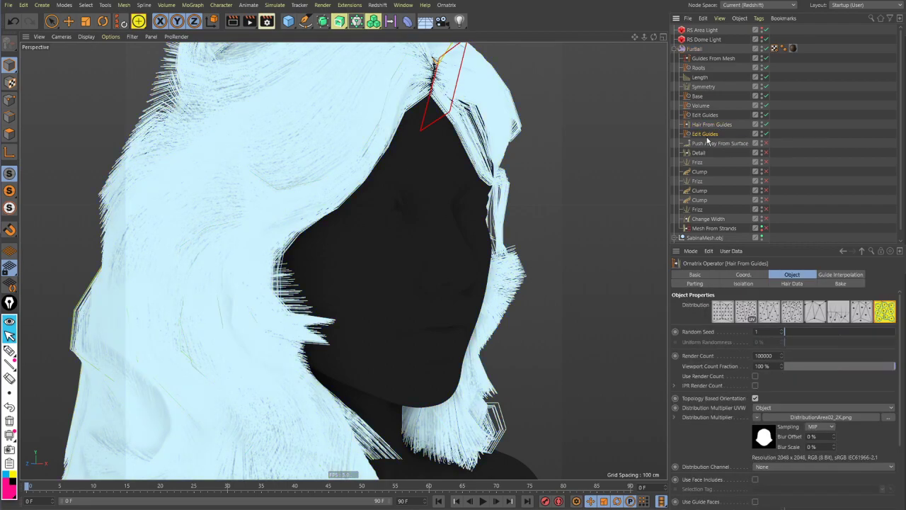
pyautogui.click(708, 134)
pyautogui.click(716, 126)
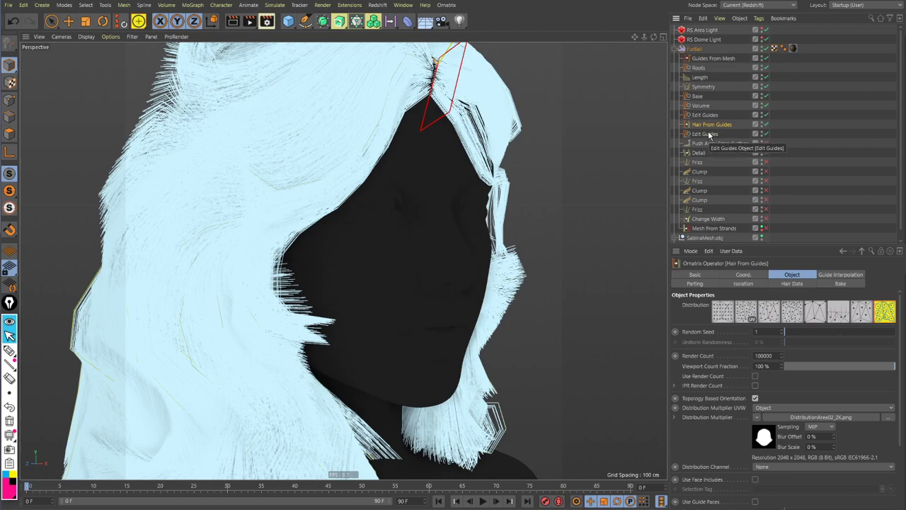
pyautogui.click(708, 137)
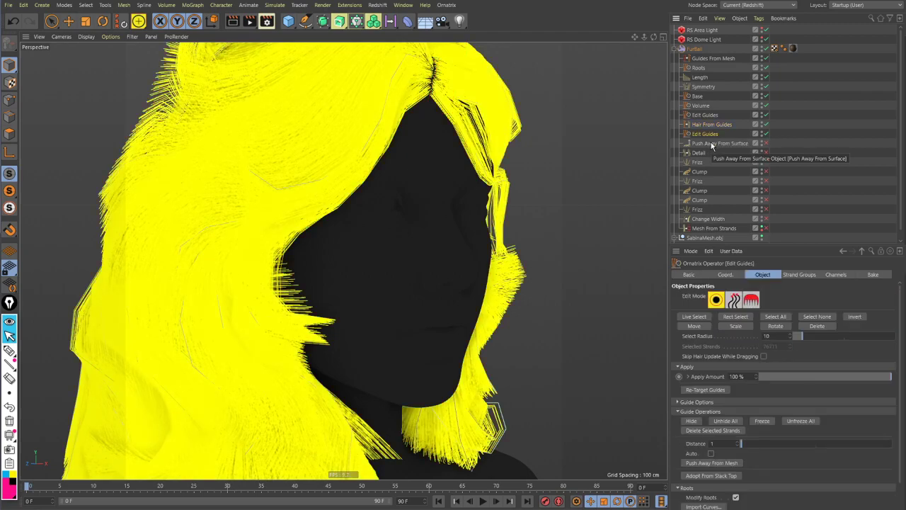
pyautogui.click(714, 144)
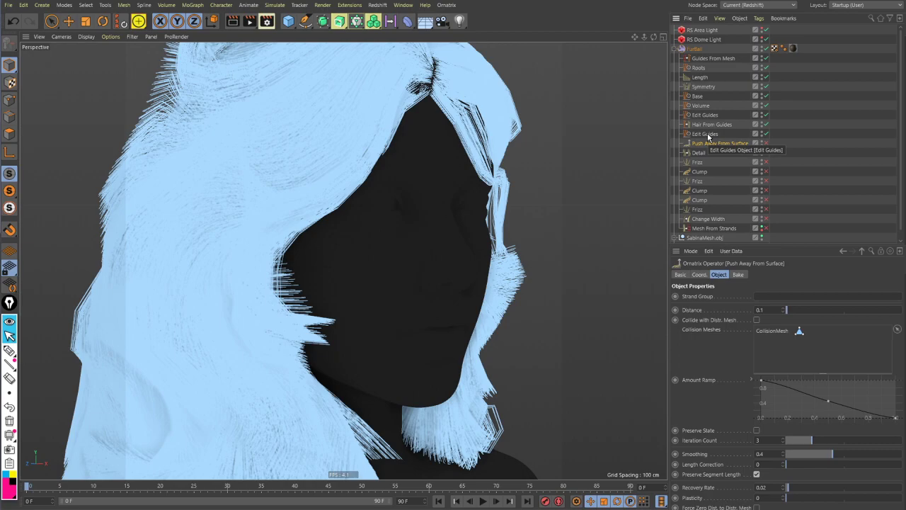
# Delete the Edit Guides operator placed after Hair From Guides and return to the Hair From Guides settings
pyautogui.click(708, 134)
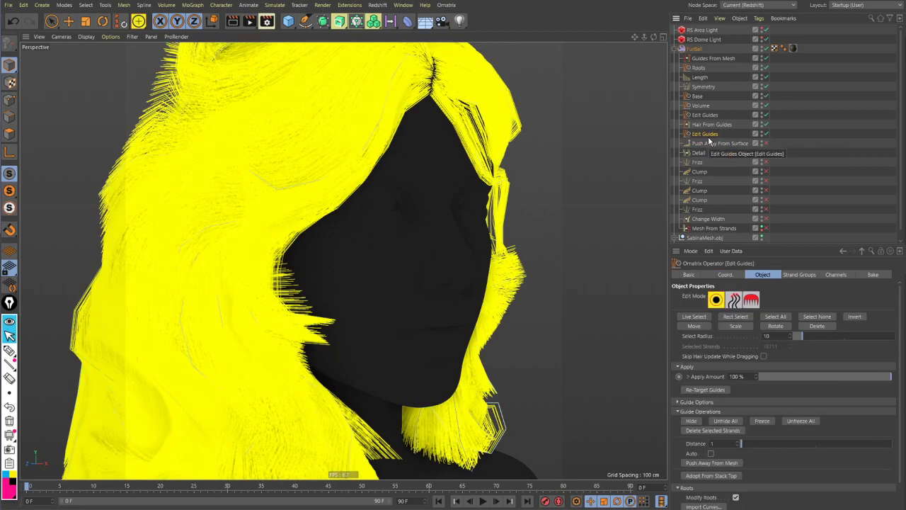
pyautogui.press('Delete')
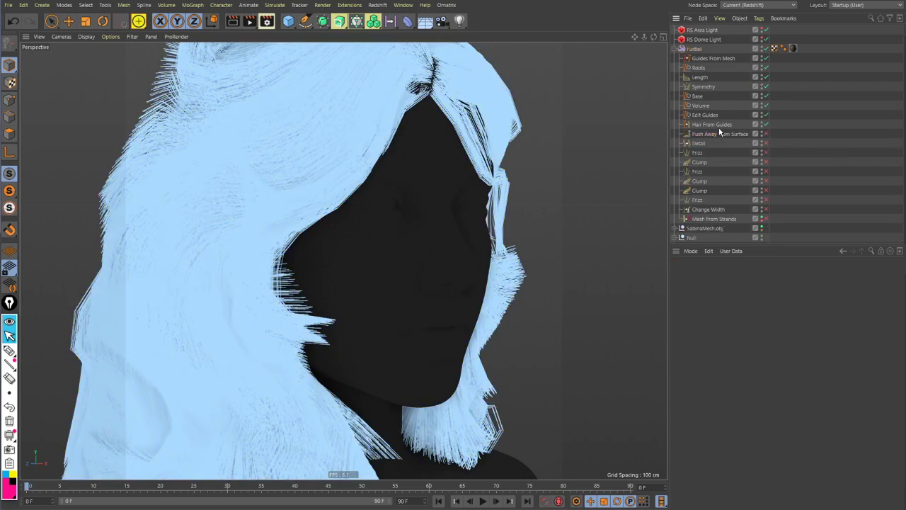
pyautogui.click(719, 126)
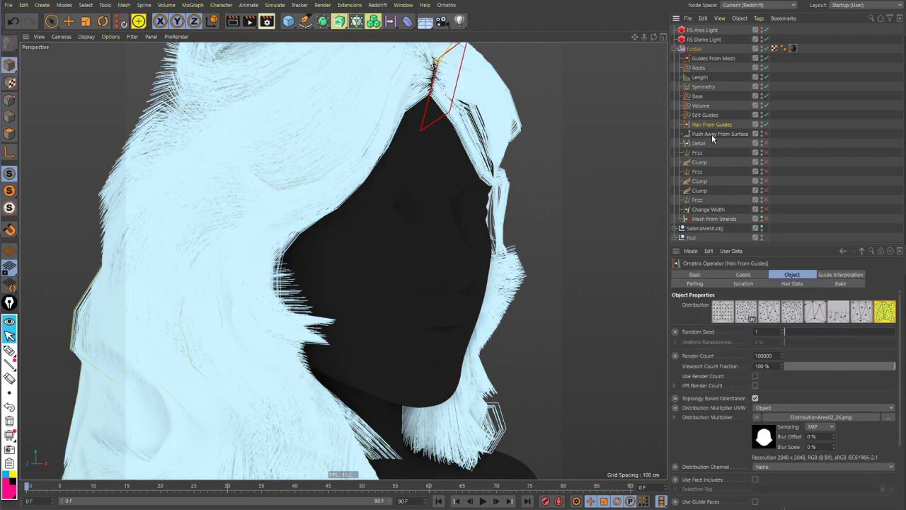
# Enable the Push Away From Surface operator and check its collision mesh inside the SabinaMesh.obj group
pyautogui.click(713, 135)
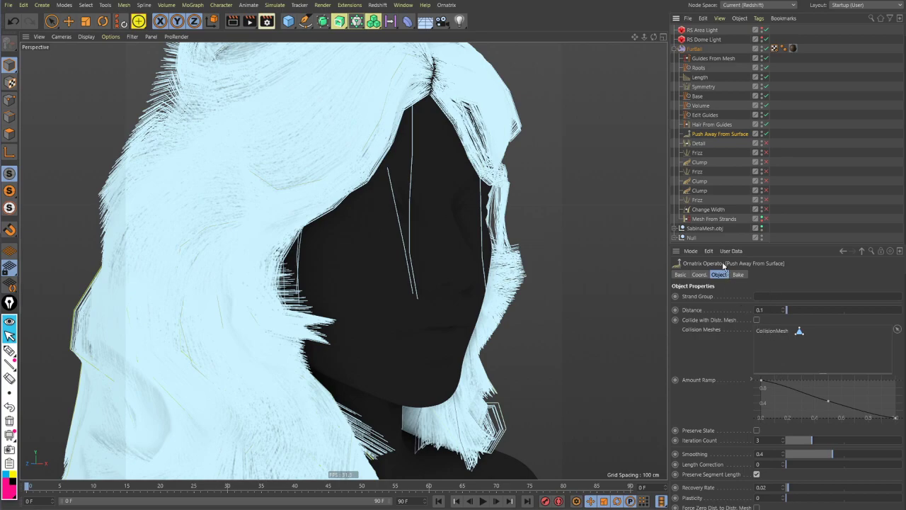
pyautogui.click(674, 228)
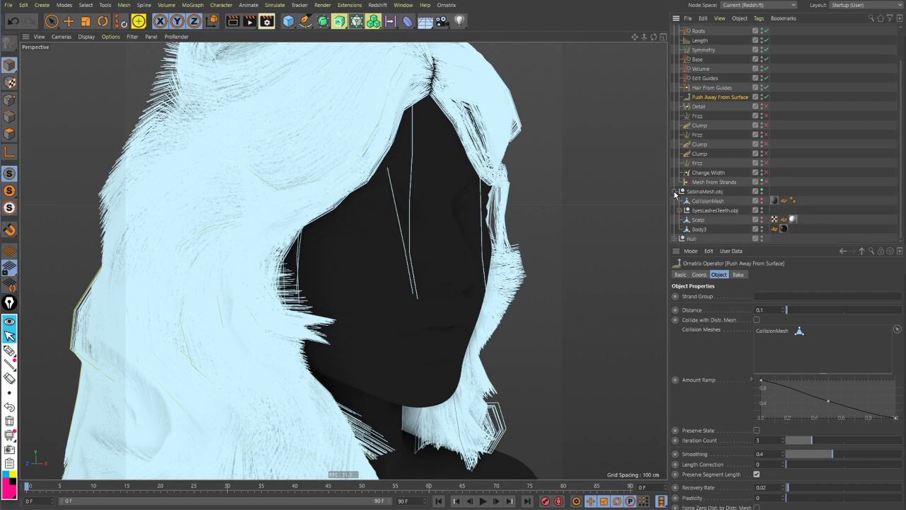
pyautogui.click(681, 192)
# Enable the Detail operator and compare the strand smoothness beside the face with it off and on
pyautogui.click(699, 145)
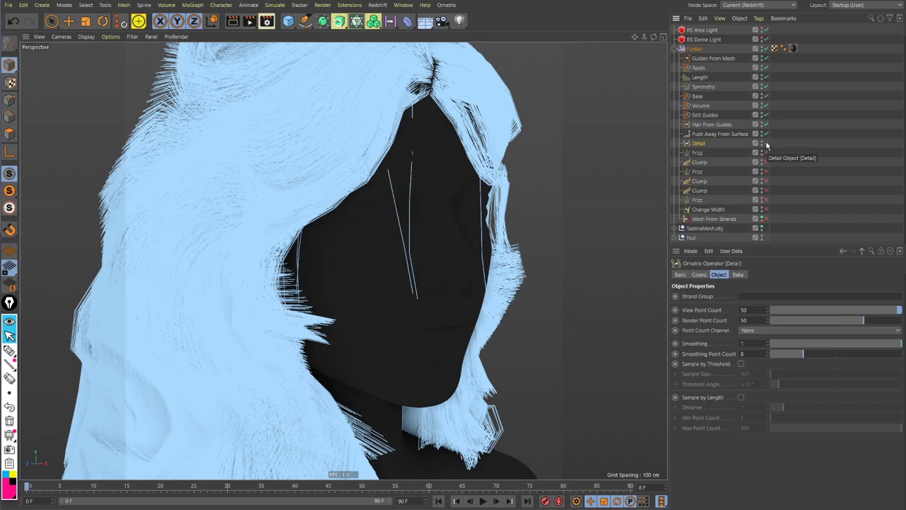
pyautogui.click(767, 143)
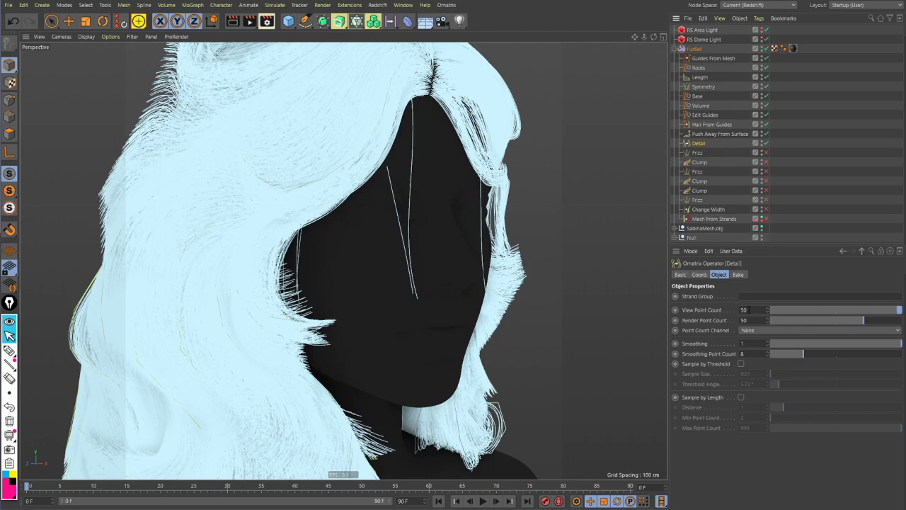
pyautogui.click(766, 144)
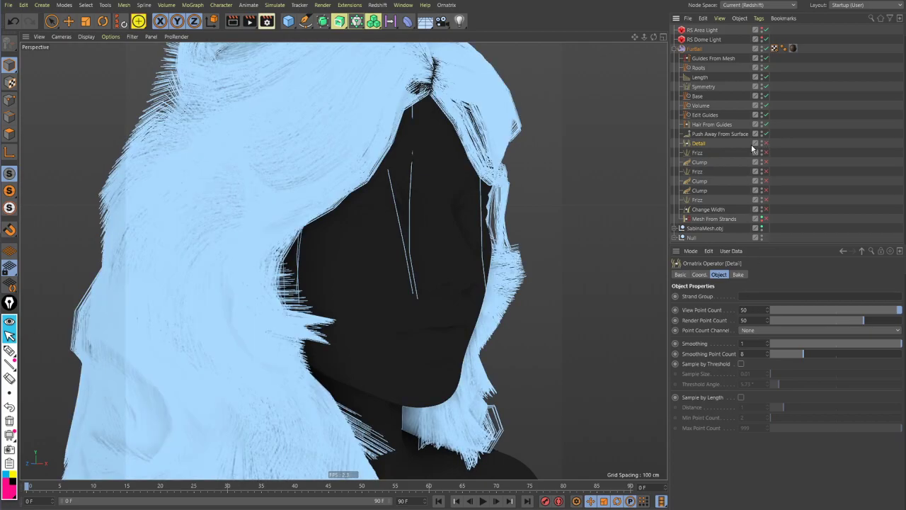
pyautogui.keyDown('alt'); pyautogui.moveTo(330, 222); pyautogui.dragTo(610, 234, button='right'); pyautogui.keyUp('alt')
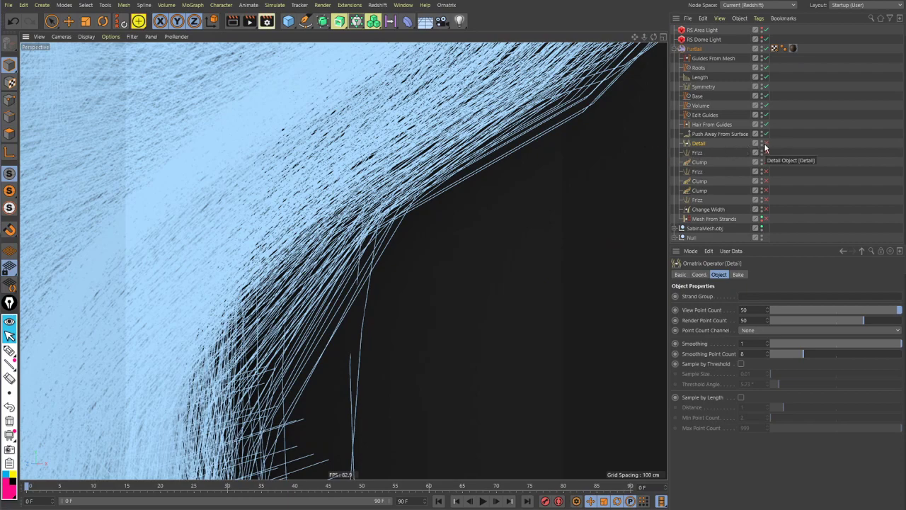
pyautogui.click(764, 145)
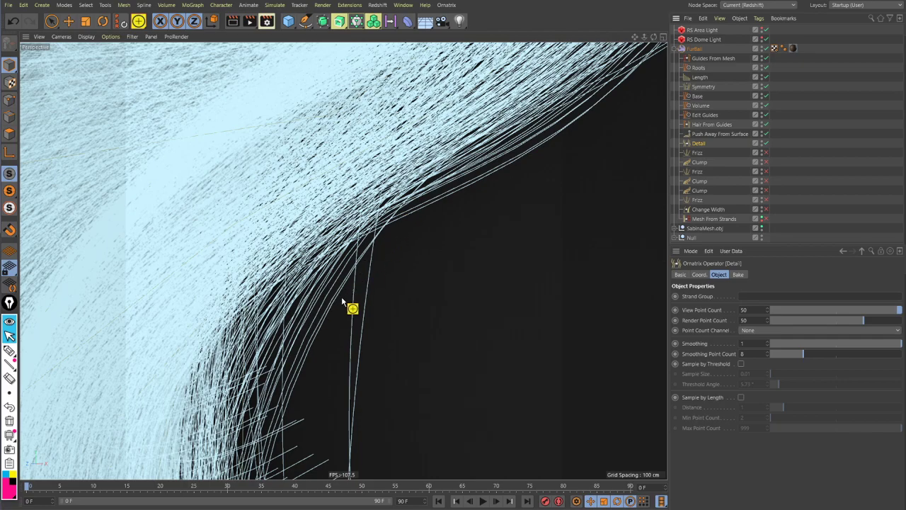
pyautogui.keyDown('alt'); pyautogui.moveTo(406, 277); pyautogui.dragTo(340, 269, button='right'); pyautogui.keyUp('alt')
pyautogui.keyDown('alt'); pyautogui.moveTo(533, 215); pyautogui.dragTo(402, 206, button='right'); pyautogui.keyUp('alt')
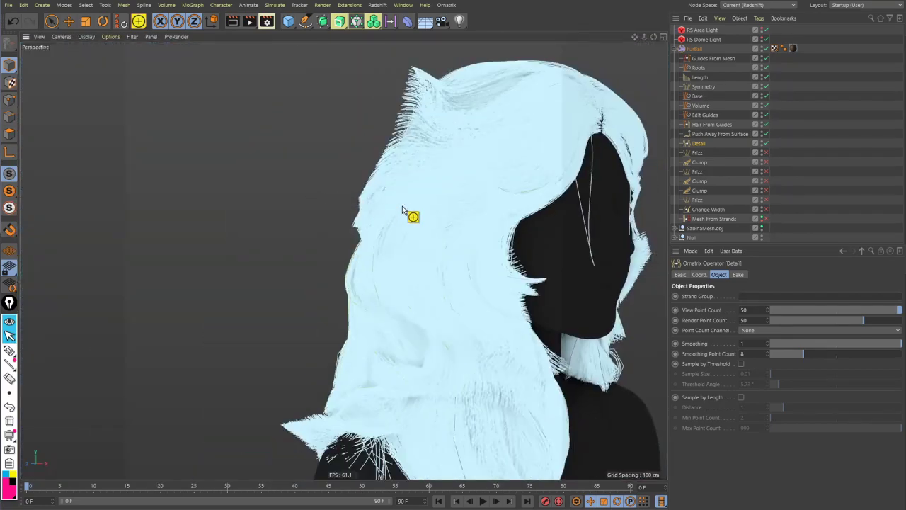
# Enable the first Frizz operator after Detail and compare the hair with the operator off and on
pyautogui.keyDown('alt'); pyautogui.moveTo(402, 206); pyautogui.dragTo(546, 194); pyautogui.keyUp('alt')
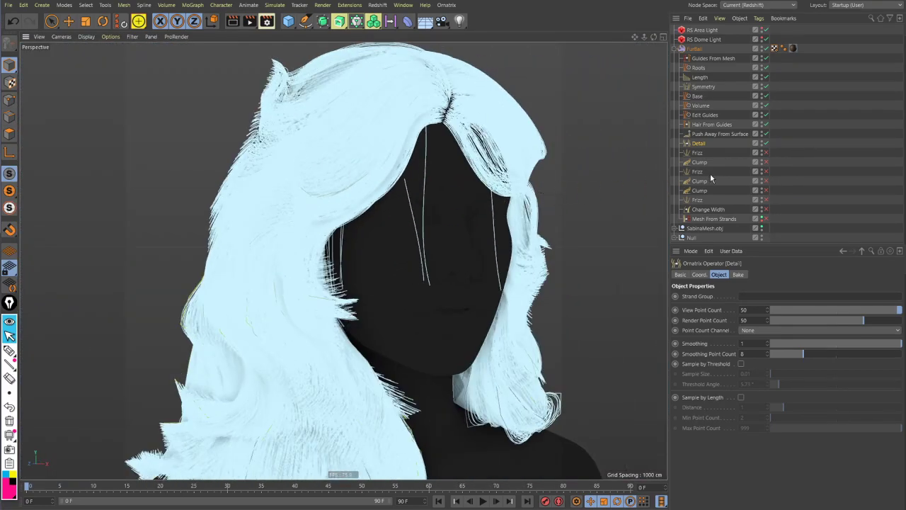
pyautogui.click(766, 153)
pyautogui.click(697, 154)
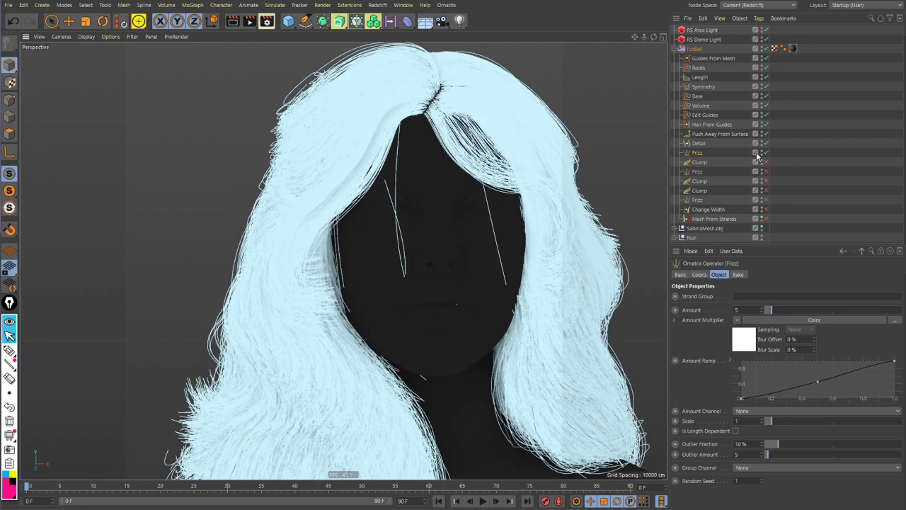
pyautogui.click(765, 153)
pyautogui.click(766, 153)
pyautogui.click(765, 153)
pyautogui.click(766, 153)
pyautogui.keyDown('alt'); pyautogui.moveTo(592, 178); pyautogui.dragTo(673, 163); pyautogui.keyUp('alt')
# Enable the first Clump operator after Frizz and open its clump creation settings
pyautogui.click(700, 162)
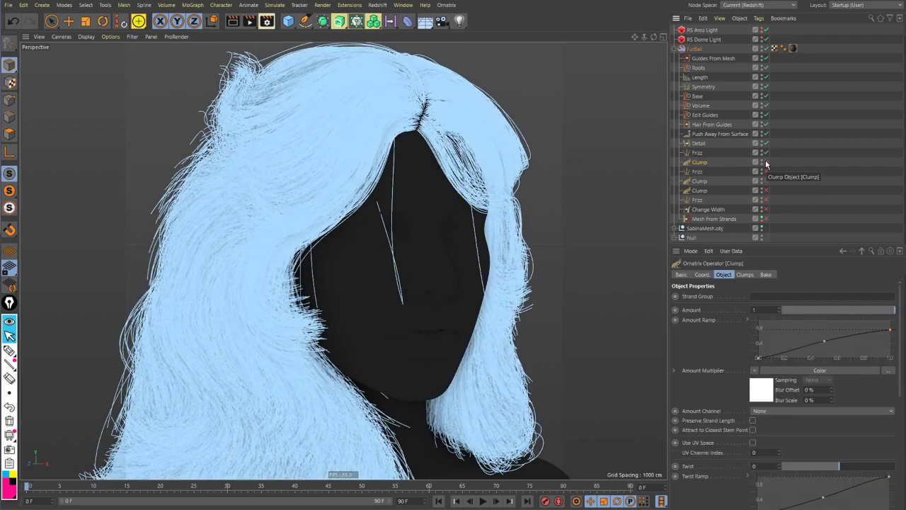
pyautogui.click(766, 162)
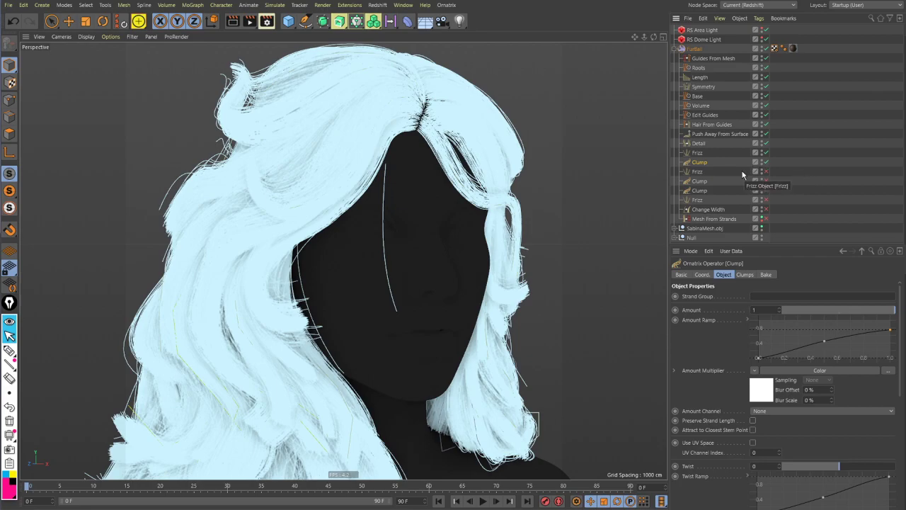
pyautogui.click(743, 275)
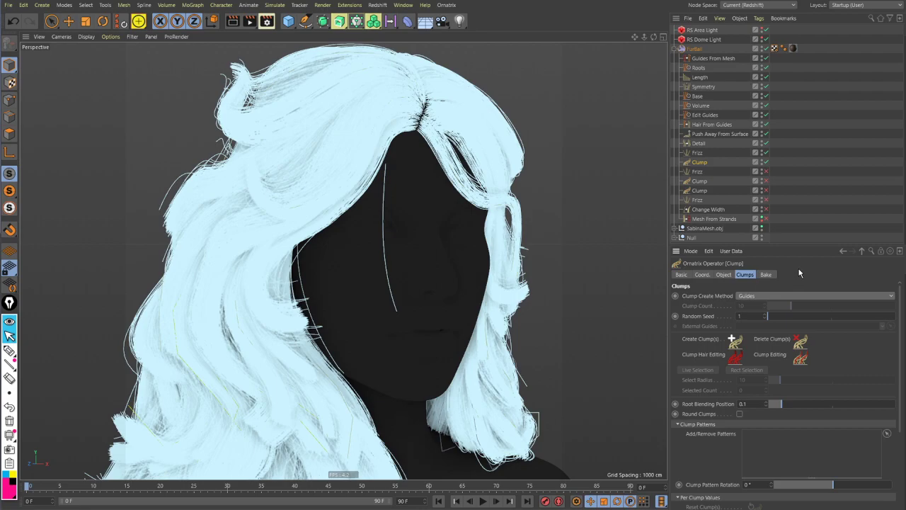
# Look up the Edit Guides and Roots operators that supply the guides
pyautogui.click(705, 116)
pyautogui.click(700, 70)
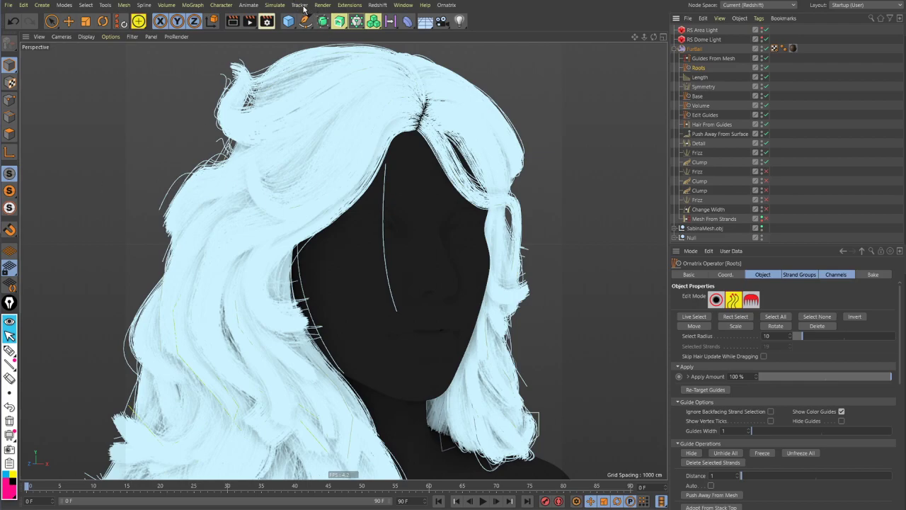
# Close the running Cinema 4D session and start the program again
pyautogui.rightClick(292, 508)
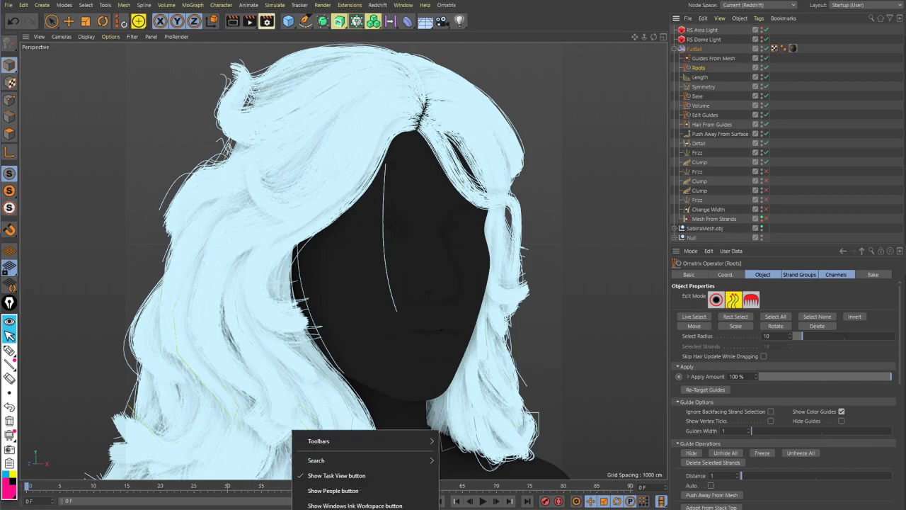
pyautogui.click(340, 509)
pyautogui.moveTo(84, 143); pyautogui.dragTo(0, 152)
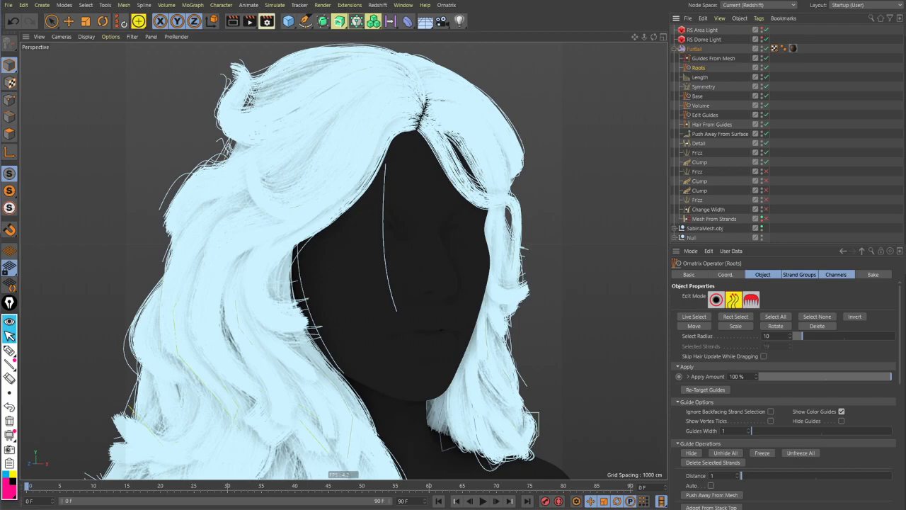
pyautogui.press('super')
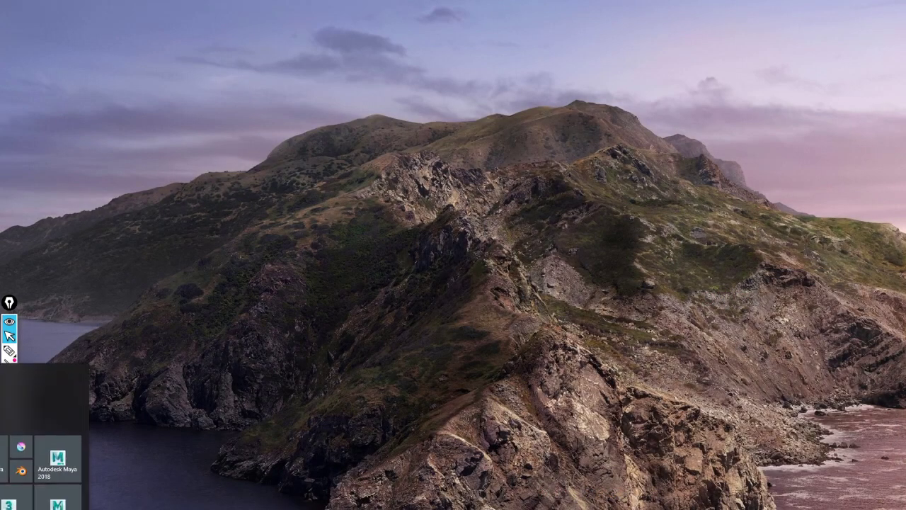
pyautogui.press('super')
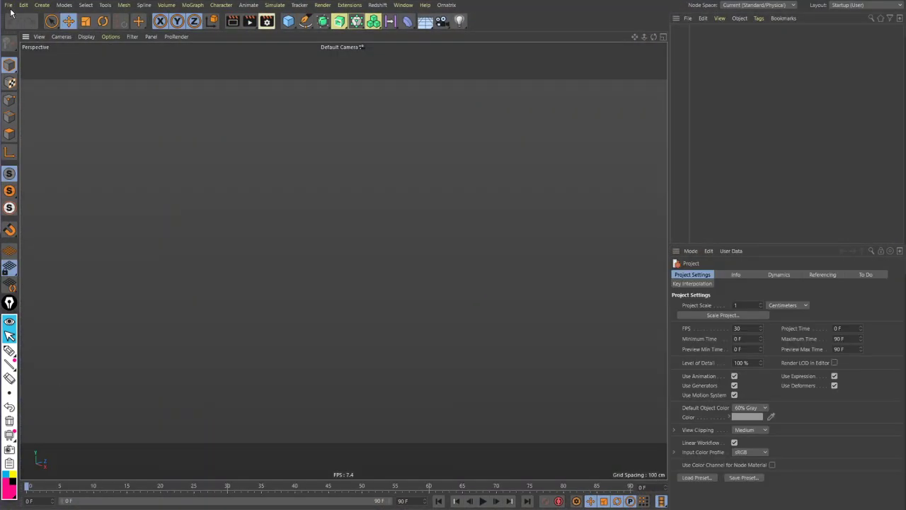
# Open the recent project LongHairGroom_RSShading.c4d and dismiss the Maxon Online Updater
pyautogui.click(10, 5)
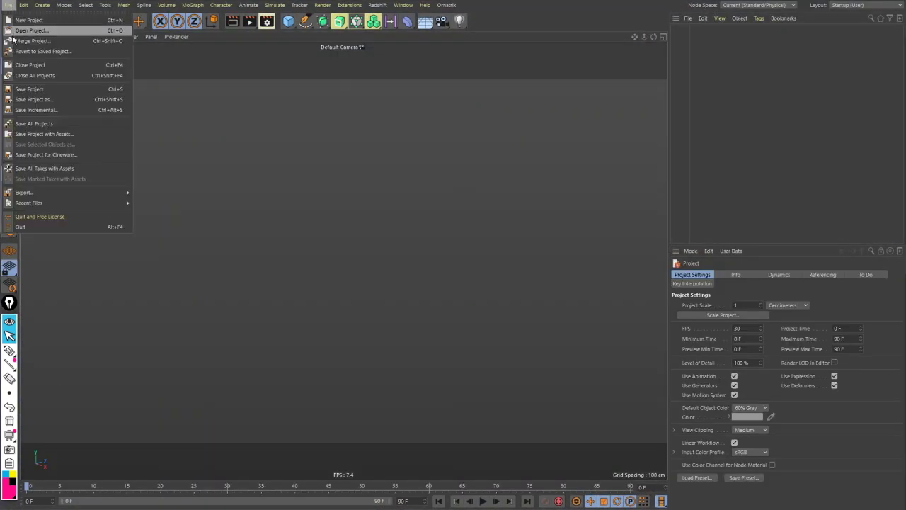
pyautogui.moveTo(71, 203)
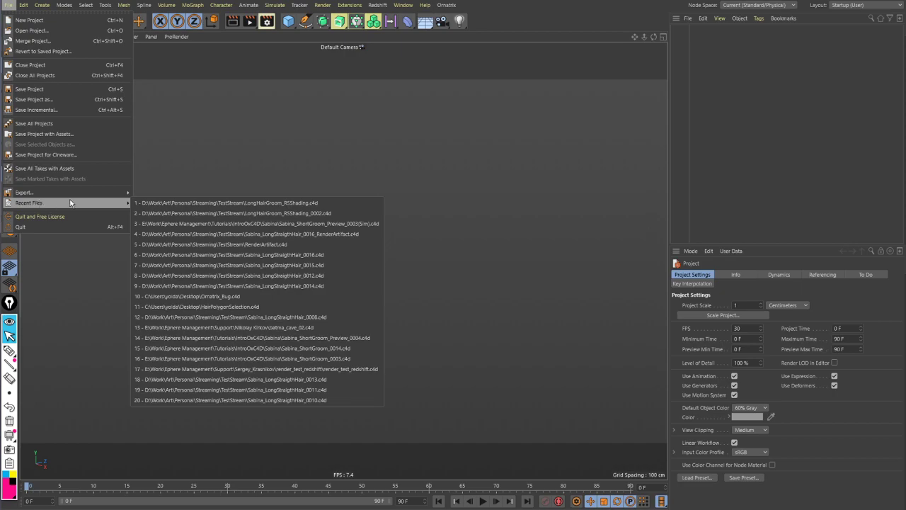
pyautogui.click(165, 203)
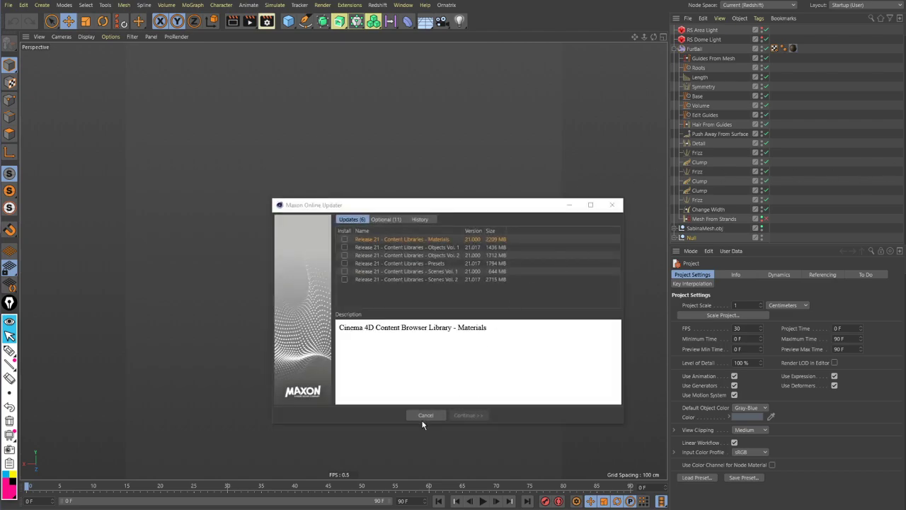
pyautogui.click(431, 414)
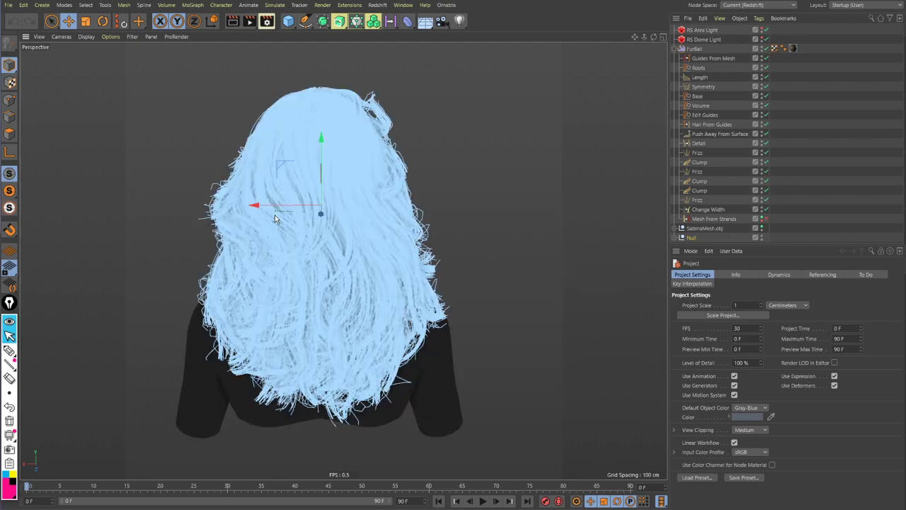
# Examine the hair from the front at the Push Away From Surface and first Clump operators, and the clumped strands beside the face up close
pyautogui.keyDown('alt'); pyautogui.moveTo(542, 204); pyautogui.dragTo(333, 180); pyautogui.keyUp('alt')
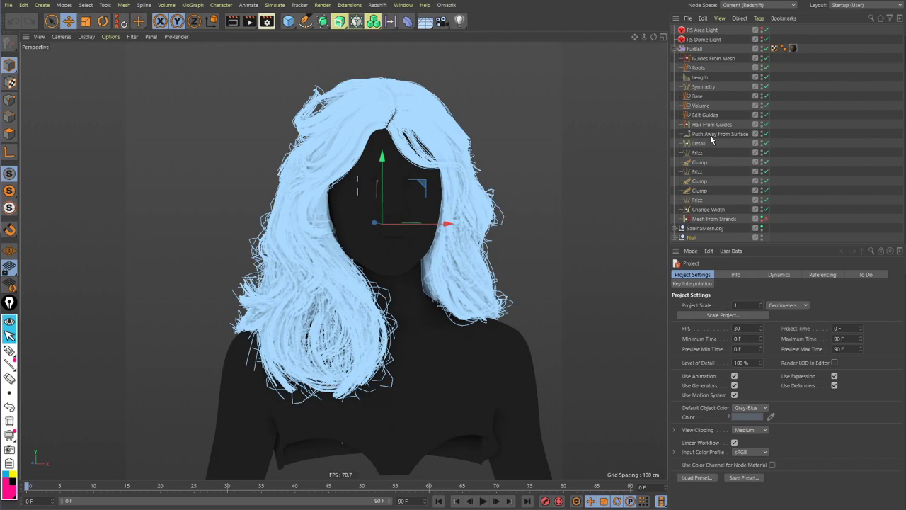
pyautogui.click(714, 135)
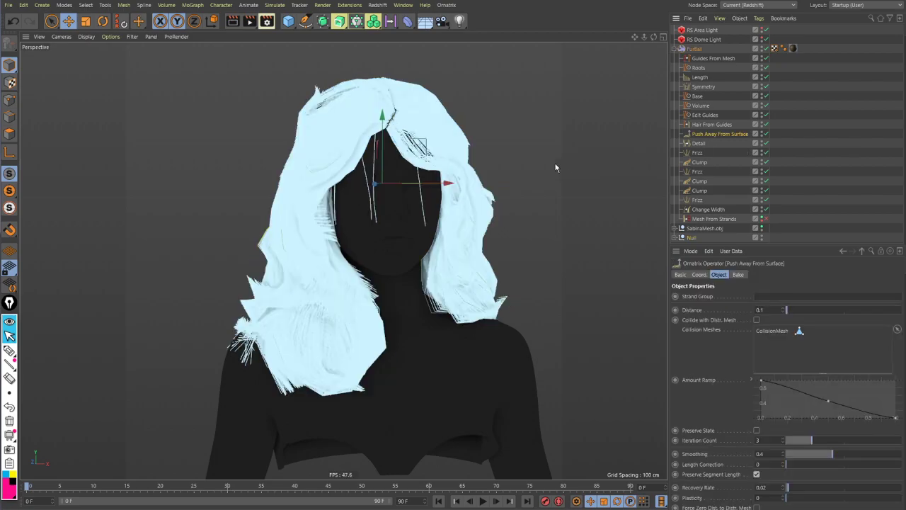
pyautogui.click(701, 165)
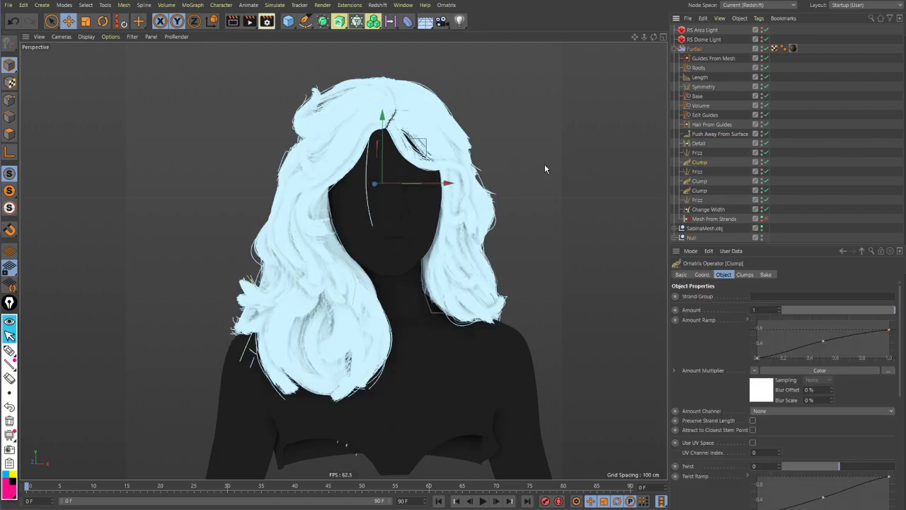
pyautogui.scroll(5, 545, 170)
pyautogui.keyDown('alt'); pyautogui.moveTo(518, 178); pyautogui.dragTo(666, 165, button='middle'); pyautogui.keyUp('alt')
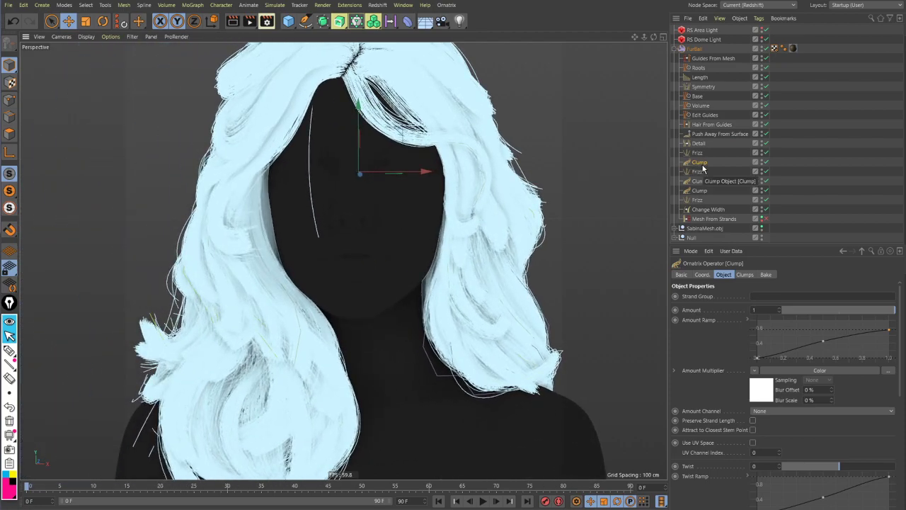
pyautogui.keyDown('alt'); pyautogui.moveTo(314, 179); pyautogui.dragTo(211, 263); pyautogui.keyUp('alt')
pyautogui.keyDown('alt'); pyautogui.moveTo(211, 263); pyautogui.dragTo(328, 282, button='right'); pyautogui.keyUp('alt')
pyautogui.keyDown('alt'); pyautogui.moveTo(328, 282); pyautogui.dragTo(269, 99, button='middle'); pyautogui.keyUp('alt')
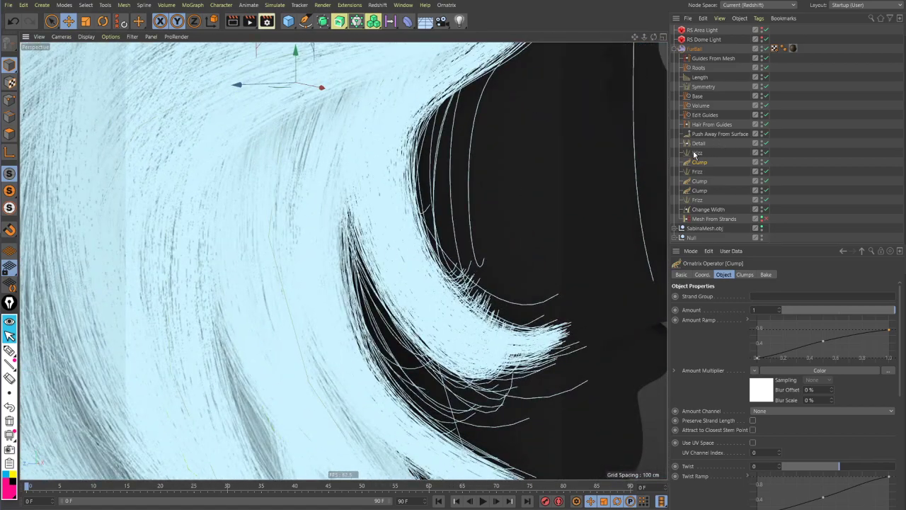
# Compare the strands beside the face at the first Frizz and the first Clump operators
pyautogui.click(697, 154)
pyautogui.click(701, 163)
pyautogui.click(699, 154)
pyautogui.click(701, 163)
pyautogui.moveTo(496, 256)
pyautogui.keyDown('alt'); pyautogui.mouseDown()
pyautogui.moveTo(484, 257)
pyautogui.moveTo(511, 249)
pyautogui.mouseUp(); pyautogui.keyUp('alt')
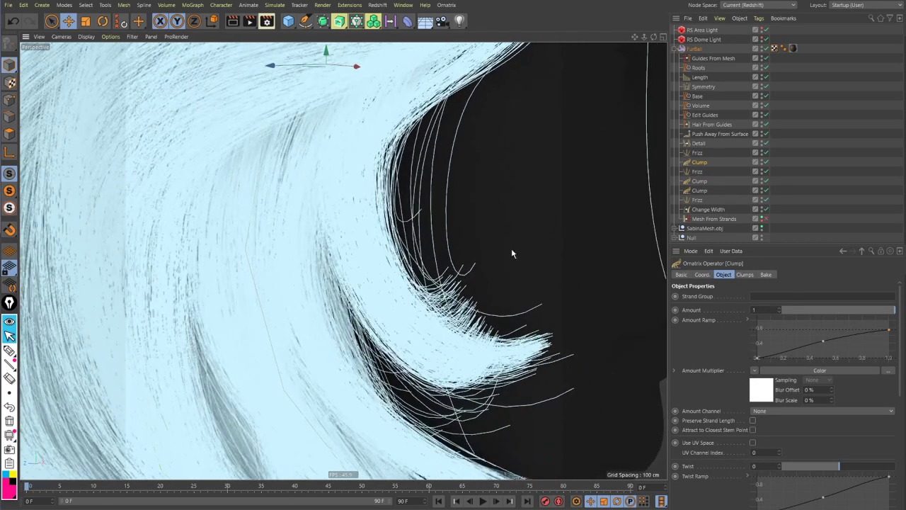
pyautogui.scroll(-1, 507, 244)
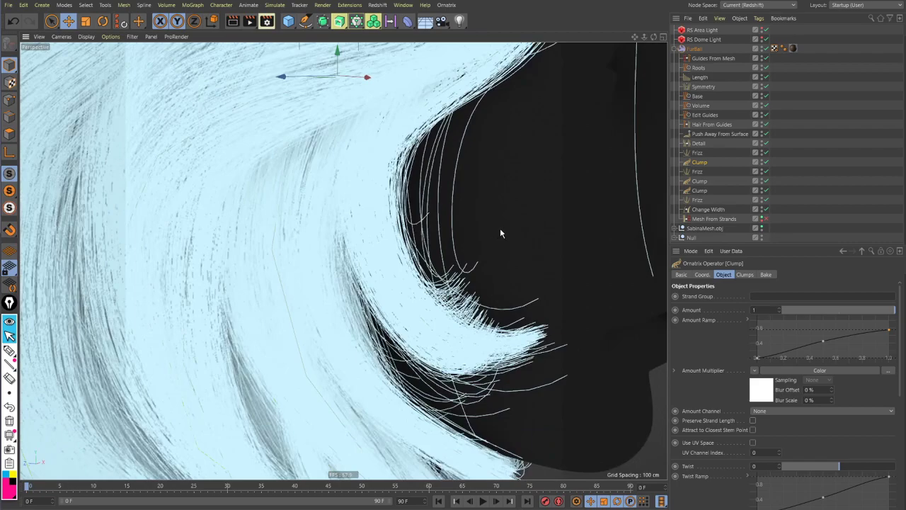
# Examine the hair at the second Frizz operator from the front around to the side of the head
pyautogui.click(700, 173)
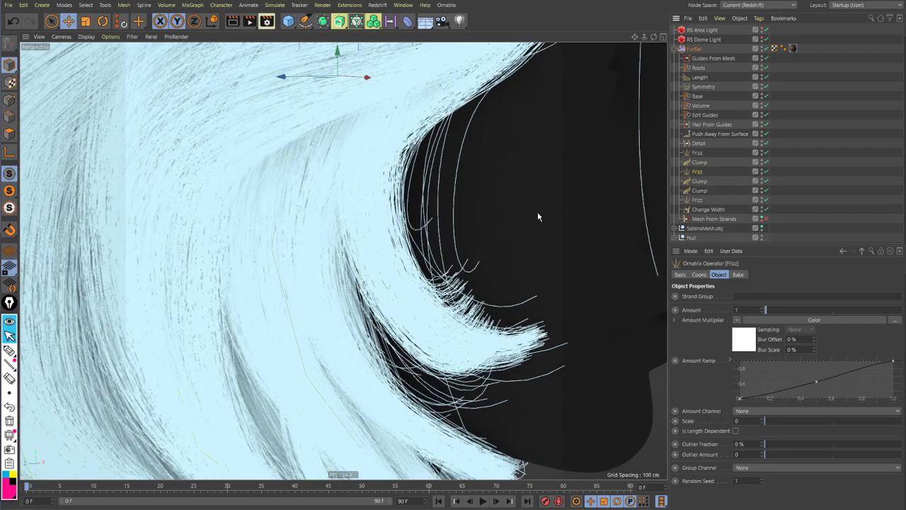
pyautogui.keyDown('alt'); pyautogui.moveTo(477, 234); pyautogui.dragTo(378, 220, button='right'); pyautogui.keyUp('alt')
pyautogui.keyDown('alt'); pyautogui.moveTo(304, 242); pyautogui.dragTo(382, 258); pyautogui.keyUp('alt')
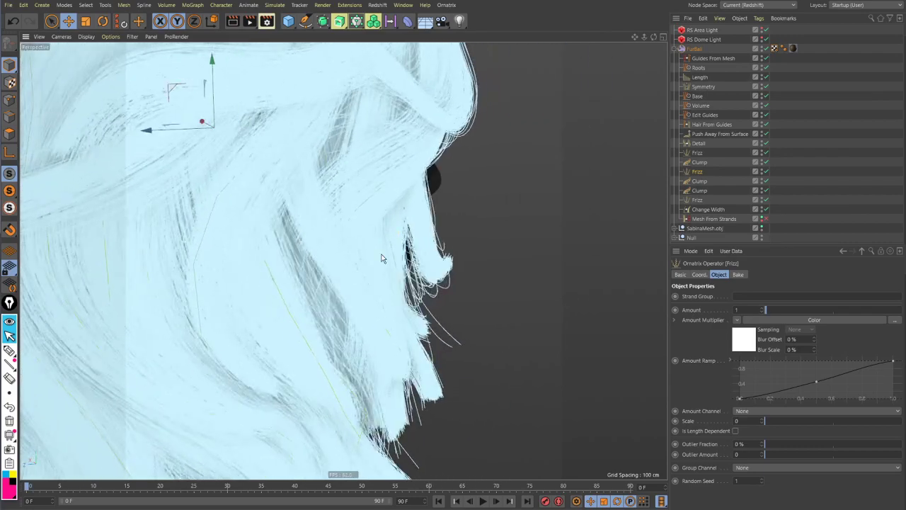
pyautogui.keyDown('alt'); pyautogui.moveTo(382, 257); pyautogui.dragTo(496, 236, button='middle'); pyautogui.keyUp('alt')
pyautogui.keyDown('alt'); pyautogui.moveTo(382, 259); pyautogui.dragTo(449, 281); pyautogui.keyUp('alt')
pyautogui.keyDown('alt'); pyautogui.moveTo(449, 279); pyautogui.dragTo(369, 277, button='right'); pyautogui.keyUp('alt')
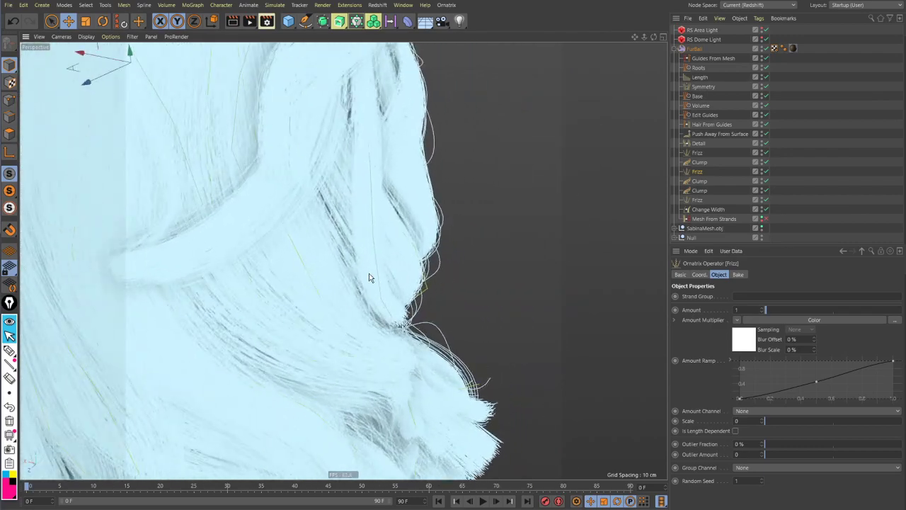
pyautogui.keyDown('alt'); pyautogui.moveTo(369, 278); pyautogui.dragTo(463, 255); pyautogui.keyUp('alt')
# Compare the first Clump and second Frizz operators on the locks along the side of the hair
pyautogui.click(701, 163)
pyautogui.click(698, 173)
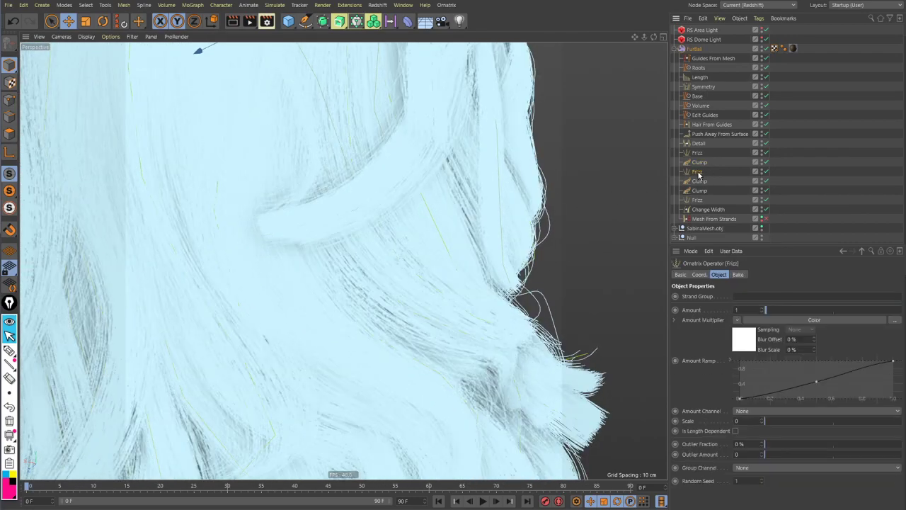
pyautogui.click(700, 163)
pyautogui.click(699, 173)
pyautogui.click(700, 164)
pyautogui.click(698, 174)
pyautogui.click(700, 164)
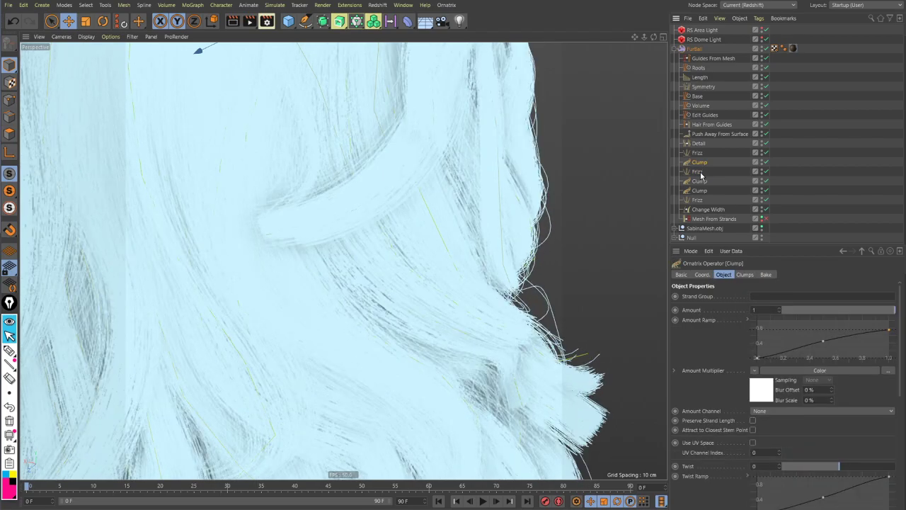
pyautogui.click(700, 172)
# Examine the whole hair from behind, comparing the first Clump operator with the second Frizz operator
pyautogui.keyDown('alt'); pyautogui.moveTo(470, 178); pyautogui.dragTo(475, 312); pyautogui.keyUp('alt')
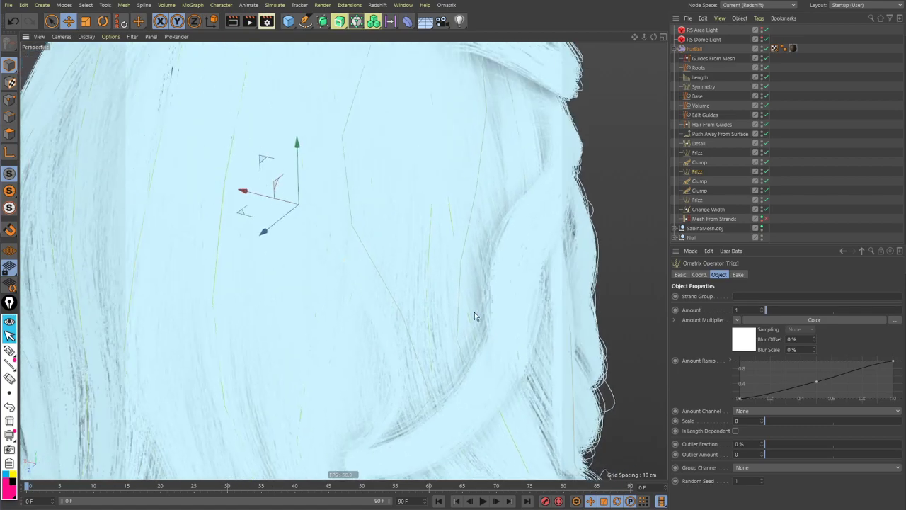
pyautogui.keyDown('alt'); pyautogui.moveTo(475, 312); pyautogui.dragTo(278, 257, button='right'); pyautogui.keyUp('alt')
pyautogui.keyDown('alt'); pyautogui.moveTo(278, 258); pyautogui.dragTo(433, 237); pyautogui.keyUp('alt')
pyautogui.keyDown('alt'); pyautogui.moveTo(433, 238); pyautogui.dragTo(318, 252, button='right'); pyautogui.keyUp('alt')
pyautogui.keyDown('alt'); pyautogui.moveTo(317, 252); pyautogui.dragTo(388, 254); pyautogui.keyUp('alt')
pyautogui.keyDown('alt'); pyautogui.moveTo(388, 256); pyautogui.dragTo(515, 251, button='right'); pyautogui.keyUp('alt')
pyautogui.keyDown('alt'); pyautogui.moveTo(516, 251); pyautogui.dragTo(494, 235, button='middle'); pyautogui.keyUp('alt')
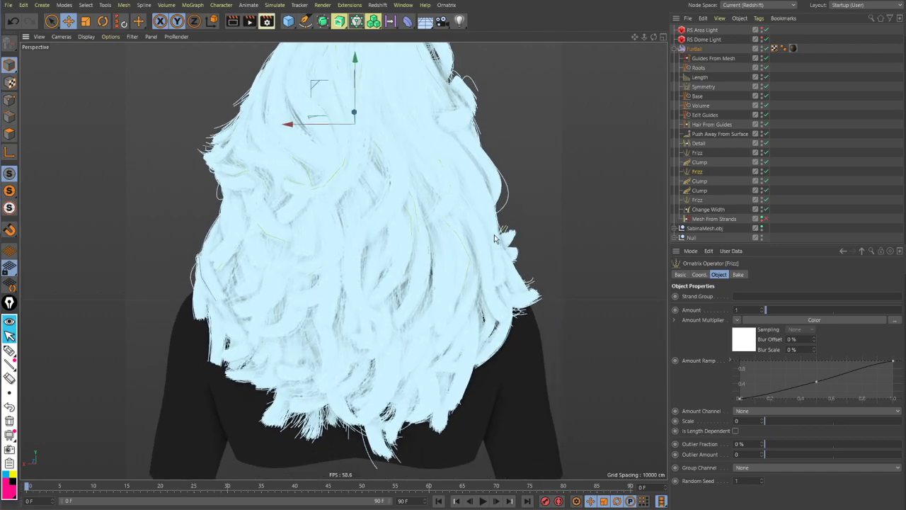
pyautogui.click(699, 164)
pyautogui.click(698, 172)
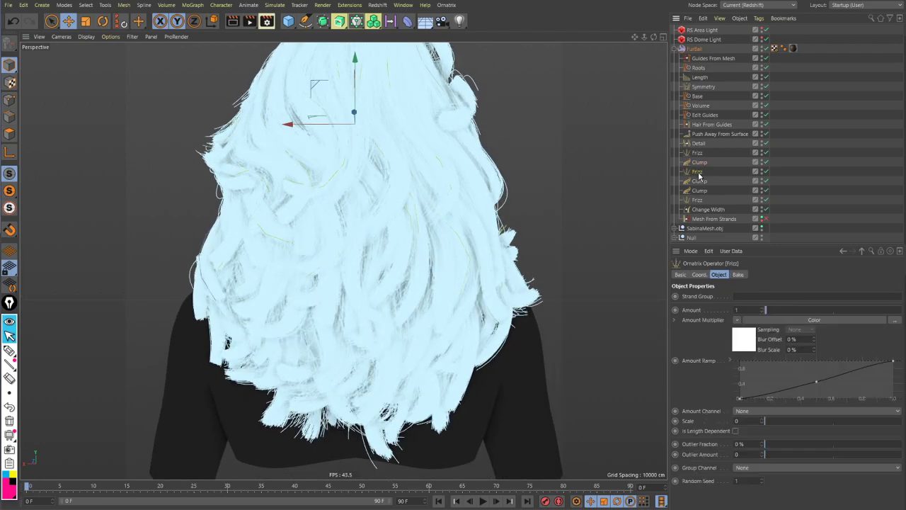
pyautogui.click(700, 163)
pyautogui.click(700, 172)
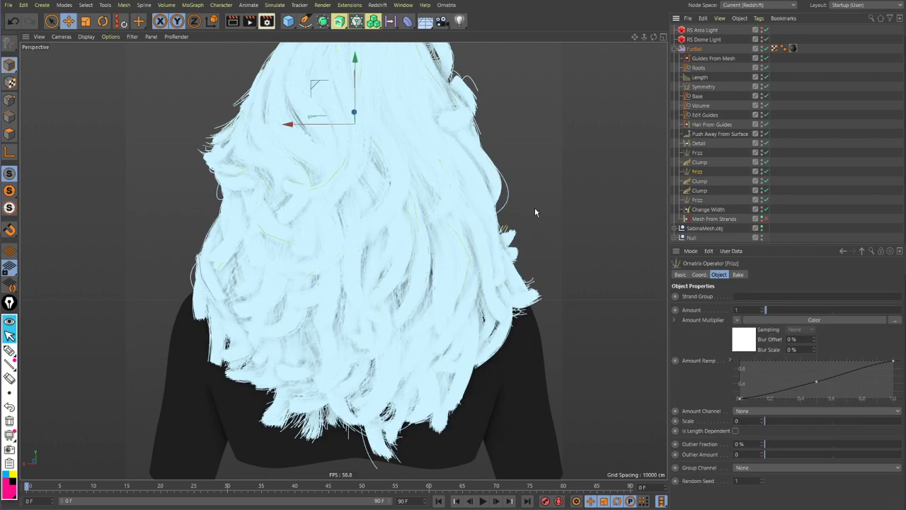
pyautogui.keyDown('alt'); pyautogui.moveTo(535, 206); pyautogui.dragTo(535, 170, button='right'); pyautogui.keyUp('alt')
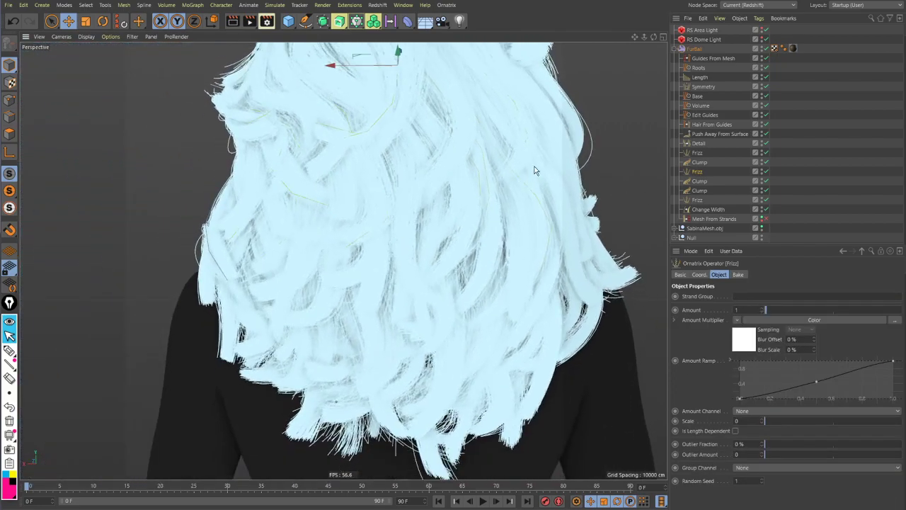
# Compare the second Clump operator with the first Clump operator on the whole hair from behind
pyautogui.click(699, 181)
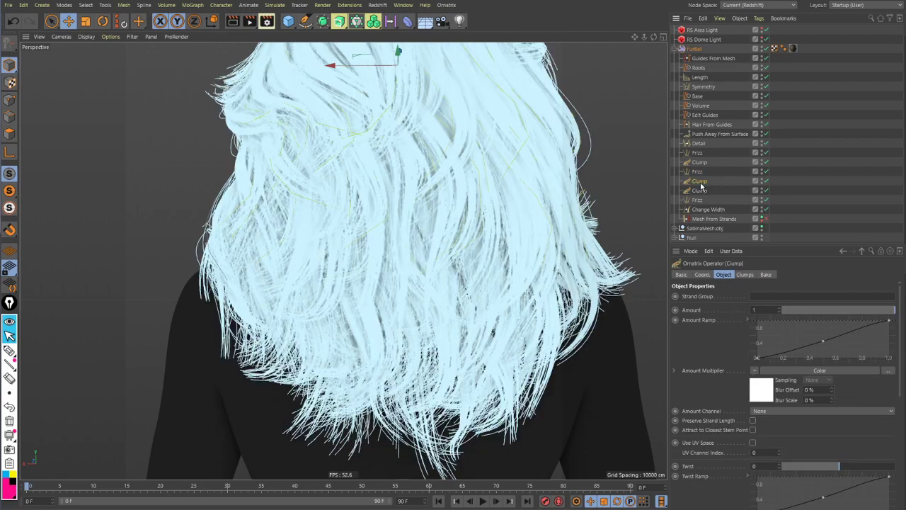
pyautogui.keyDown('alt'); pyautogui.moveTo(591, 130); pyautogui.dragTo(635, 191, button='right'); pyautogui.keyUp('alt')
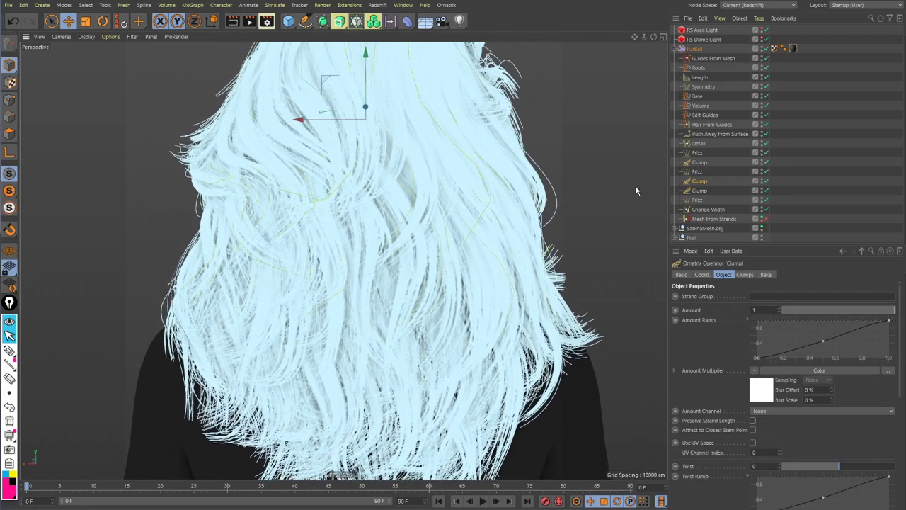
pyautogui.click(703, 163)
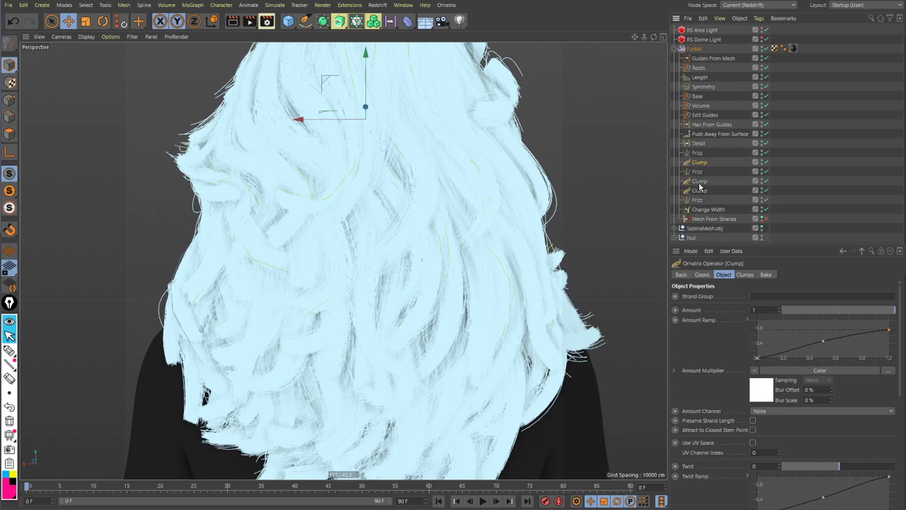
pyautogui.click(699, 184)
pyautogui.click(699, 164)
# Compare the first, second and third Clump operators up close on the back of the hair
pyautogui.keyDown('alt'); pyautogui.moveTo(403, 197); pyautogui.dragTo(638, 203, button='right'); pyautogui.keyUp('alt')
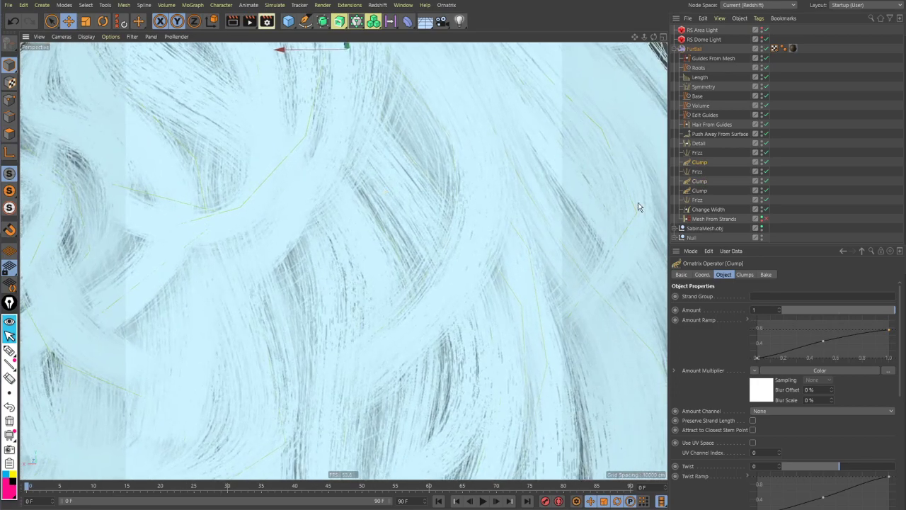
pyautogui.click(699, 182)
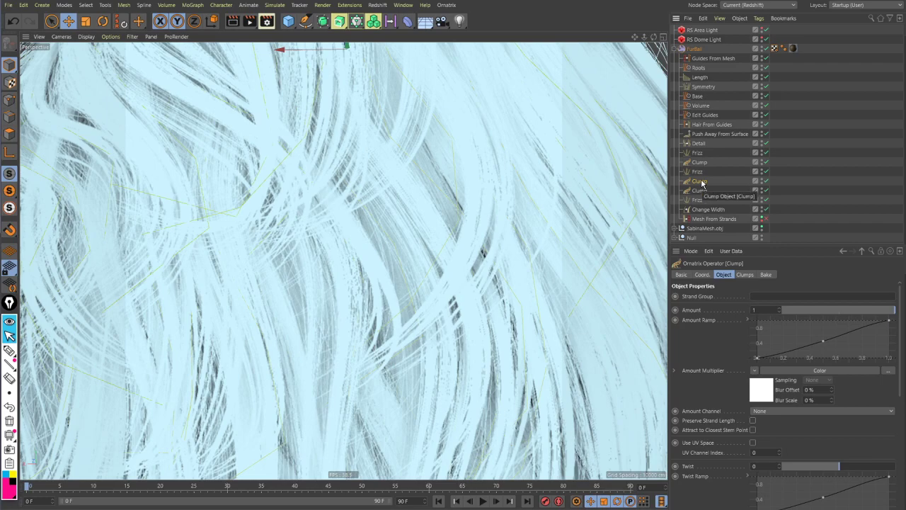
pyautogui.click(700, 164)
pyautogui.click(699, 183)
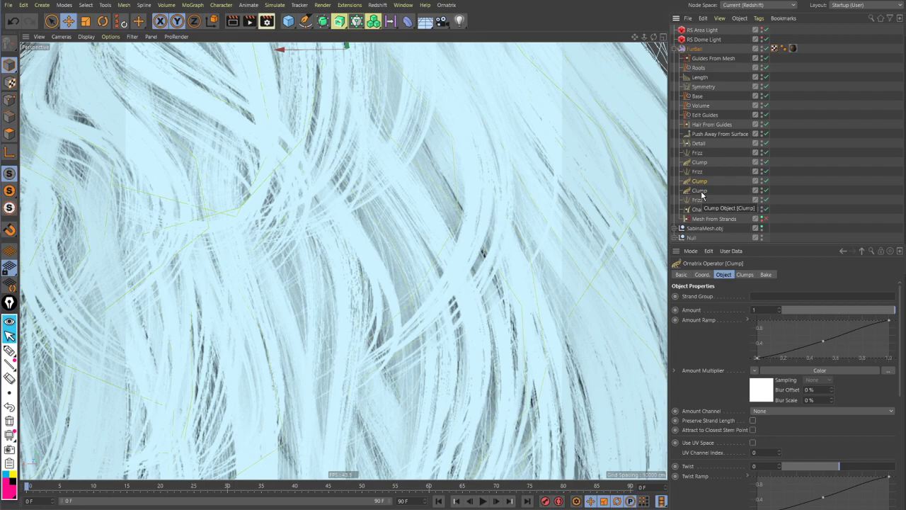
pyautogui.click(699, 191)
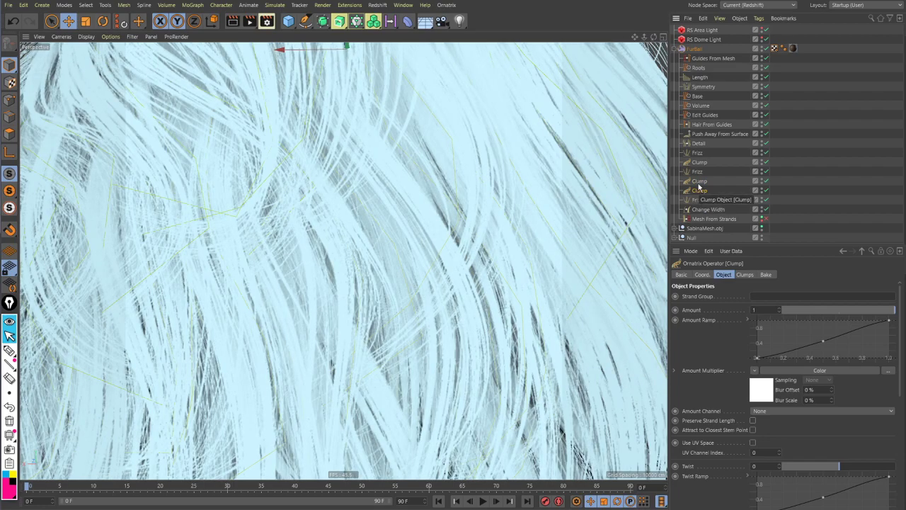
pyautogui.click(699, 182)
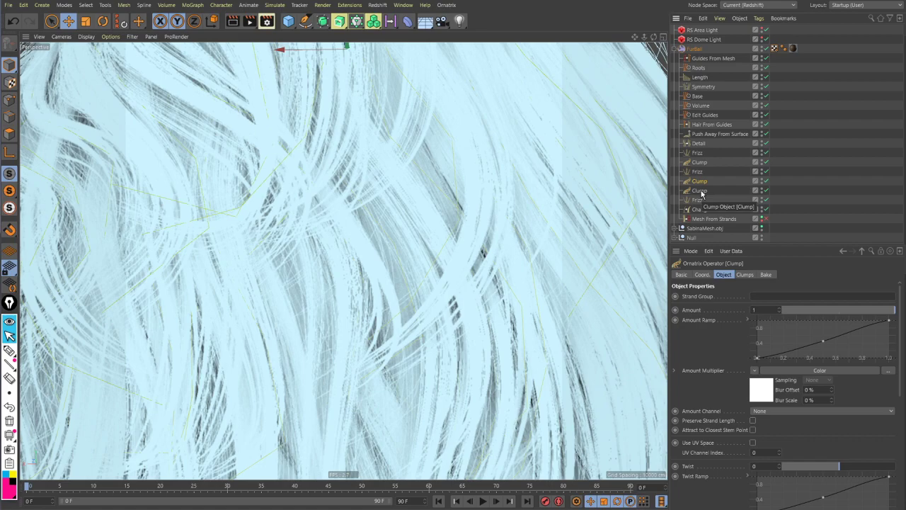
pyautogui.click(702, 193)
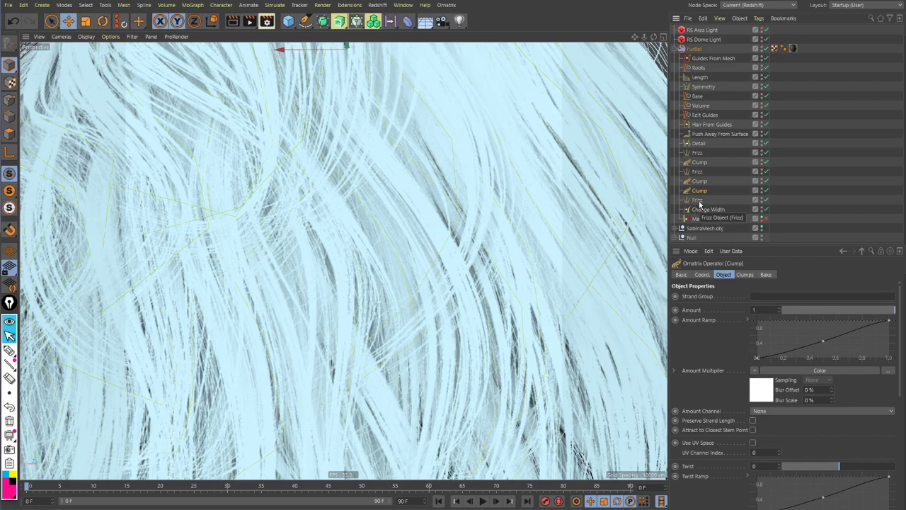
# Look up the last Frizz operator and its effect on the hair outline from behind
pyautogui.click(698, 200)
pyautogui.scroll(-10, 507, 223)
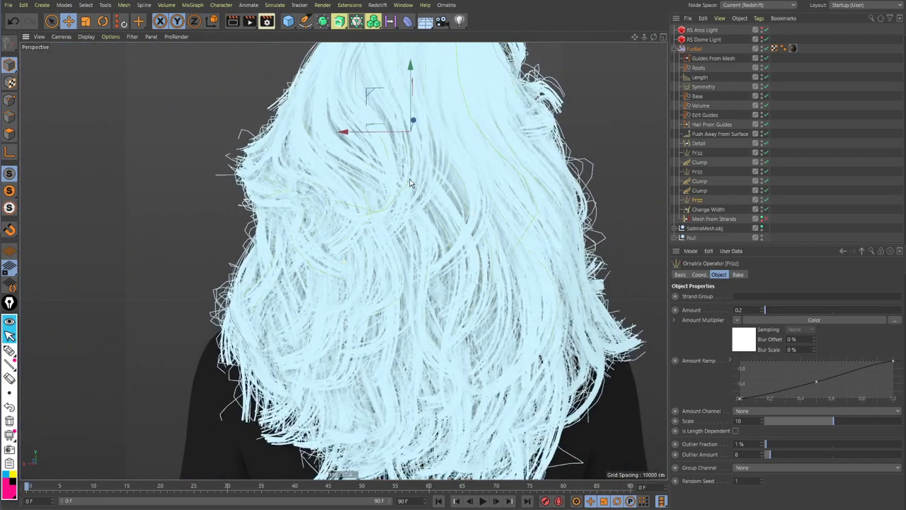
pyautogui.keyDown('alt'); pyautogui.moveTo(410, 180); pyautogui.dragTo(404, 143, button='middle'); pyautogui.keyUp('alt')
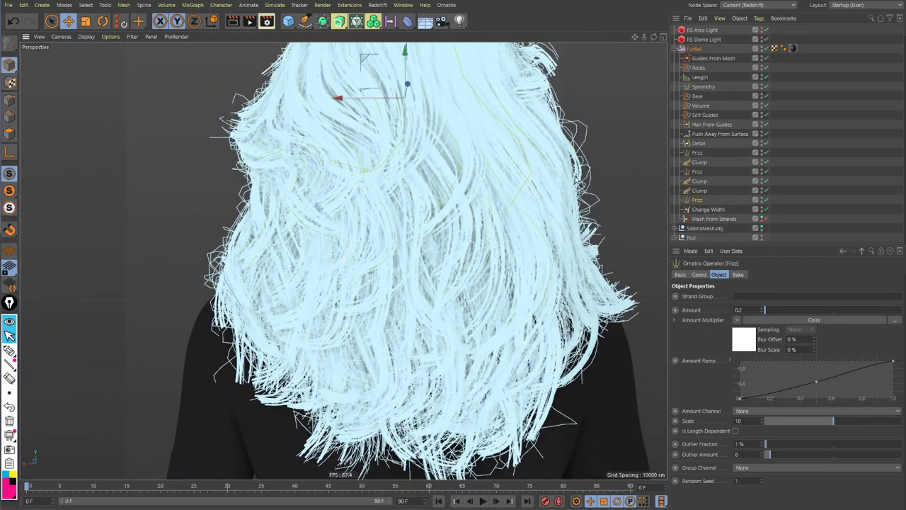
# Mark the stray outlier strands along both sides of the hair with the pink pen, and clear the marks
pyautogui.click(10, 348)
pyautogui.moveTo(225, 140)
pyautogui.mouseDown()
pyautogui.moveTo(236, 200)
pyautogui.moveTo(215, 320)
pyautogui.mouseUp()
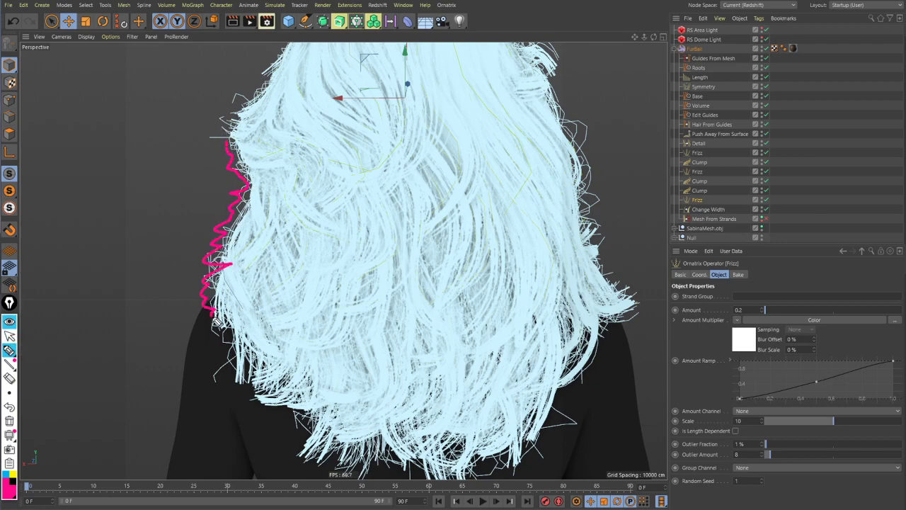
pyautogui.moveTo(232, 362); pyautogui.dragTo(259, 411)
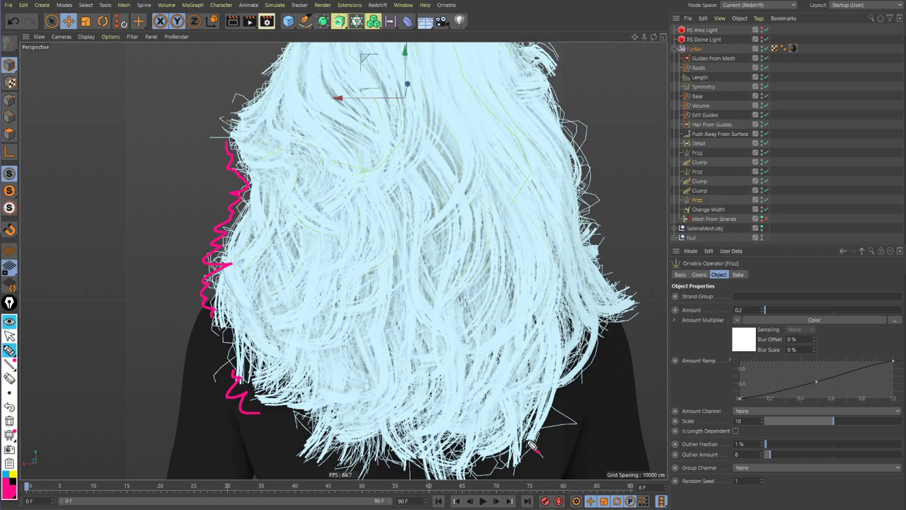
pyautogui.moveTo(531, 444)
pyautogui.mouseDown()
pyautogui.moveTo(570, 404)
pyautogui.moveTo(591, 357)
pyautogui.mouseUp()
pyautogui.moveTo(601, 249)
pyautogui.mouseDown()
pyautogui.moveTo(593, 183)
pyautogui.moveTo(570, 122)
pyautogui.mouseUp()
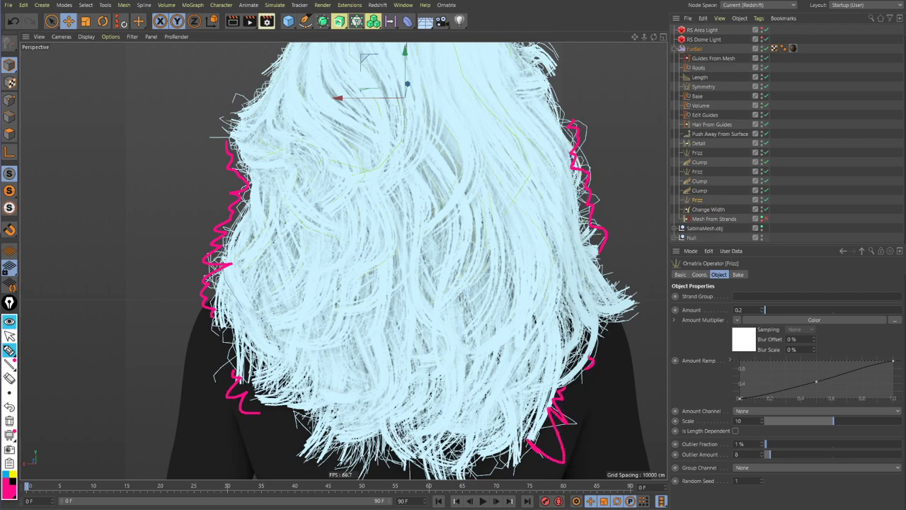
pyautogui.click(9, 335)
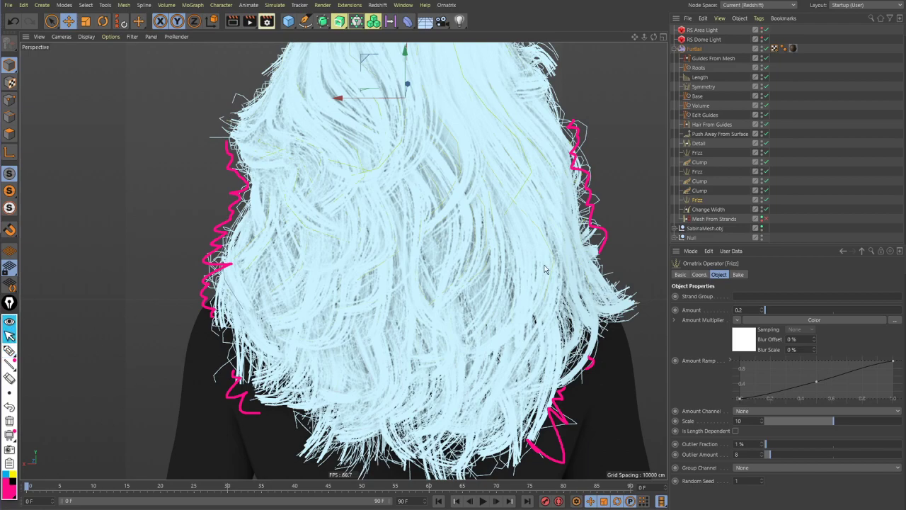
pyautogui.click(11, 423)
# Compare the third Clump operator with the last Frizz operator on the back of the hair
pyautogui.scroll(3, 418, 293)
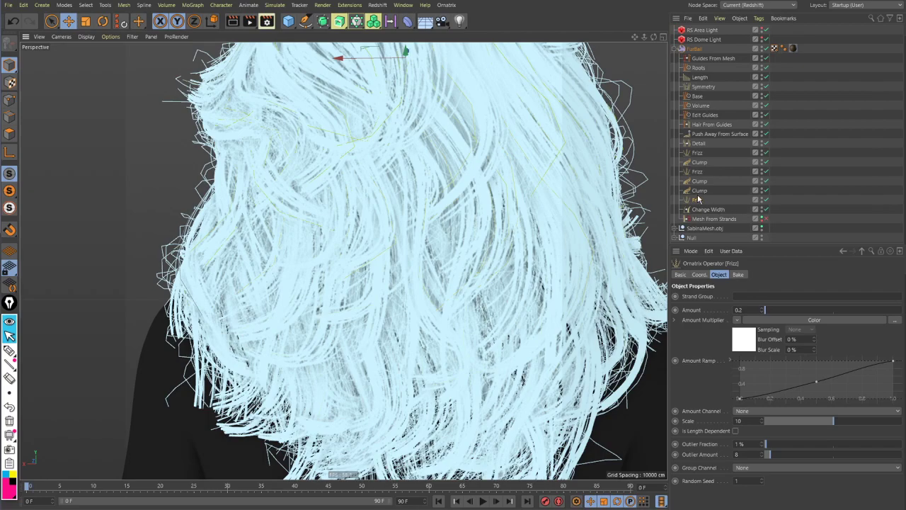
pyautogui.click(698, 193)
pyautogui.click(699, 202)
pyautogui.click(699, 191)
pyautogui.click(700, 202)
# Review the Change Width operator's settings and examine the back of the hair with it
pyautogui.click(705, 210)
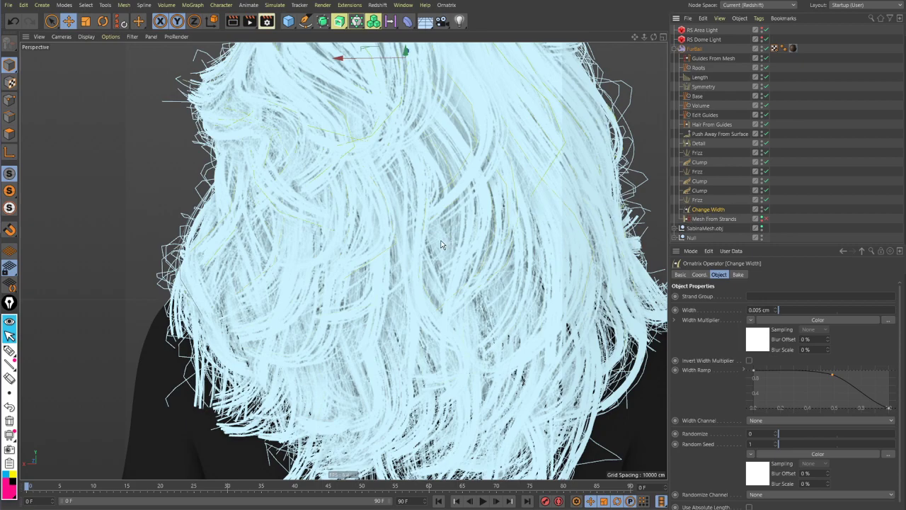
pyautogui.keyDown('alt'); pyautogui.moveTo(423, 228); pyautogui.dragTo(471, 191, button='right'); pyautogui.keyUp('alt')
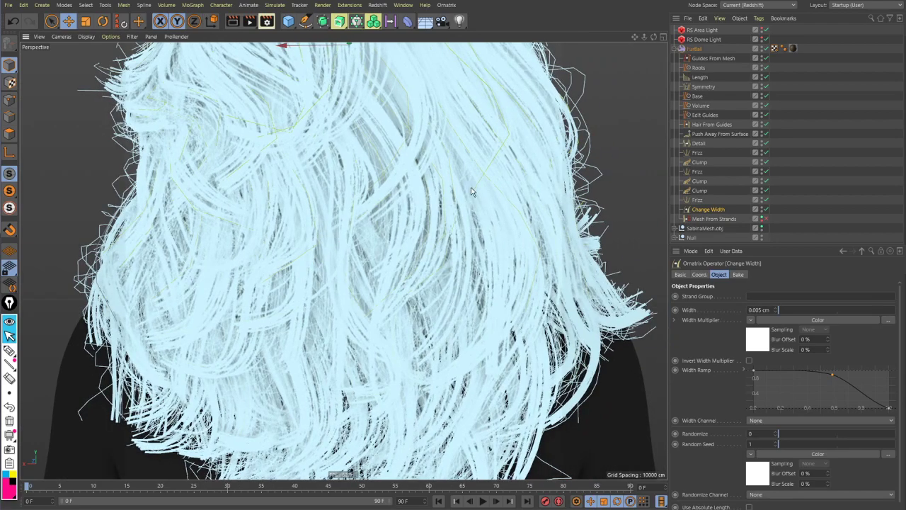
pyautogui.keyDown('alt'); pyautogui.moveTo(405, 214); pyautogui.dragTo(406, 240, button='middle'); pyautogui.keyUp('alt')
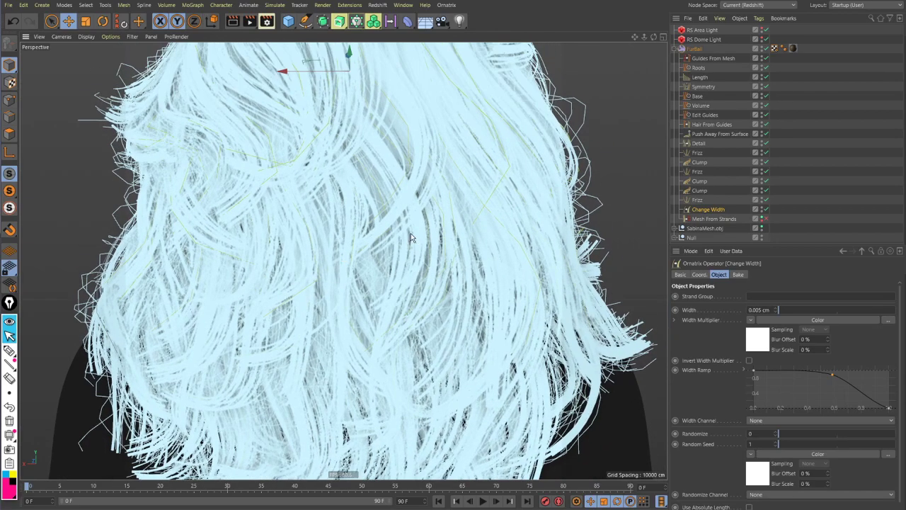
pyautogui.keyDown('alt'); pyautogui.moveTo(411, 233); pyautogui.dragTo(451, 241); pyautogui.keyUp('alt')
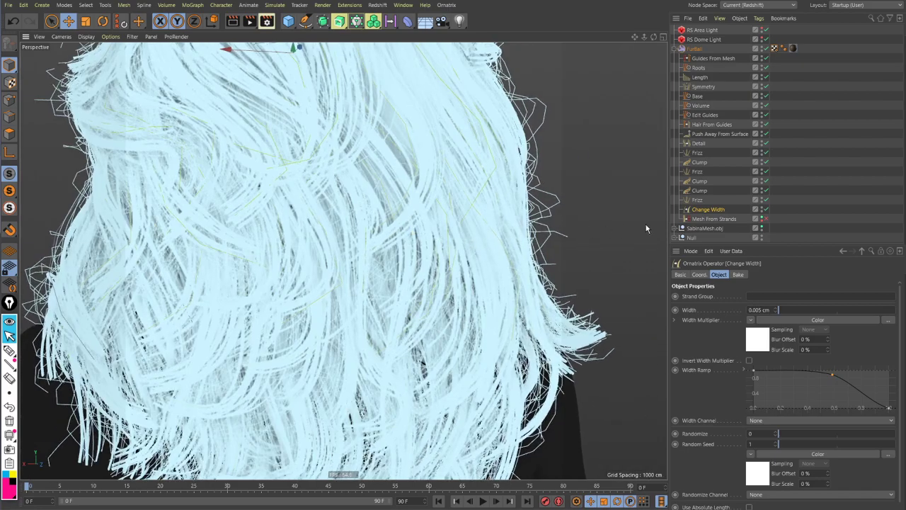
# Enable the Mesh From Strands operator to turn the hair strands into mesh, and clear the selection
pyautogui.click(714, 219)
pyautogui.keyDown('alt'); pyautogui.moveTo(305, 203); pyautogui.dragTo(453, 274); pyautogui.keyUp('alt')
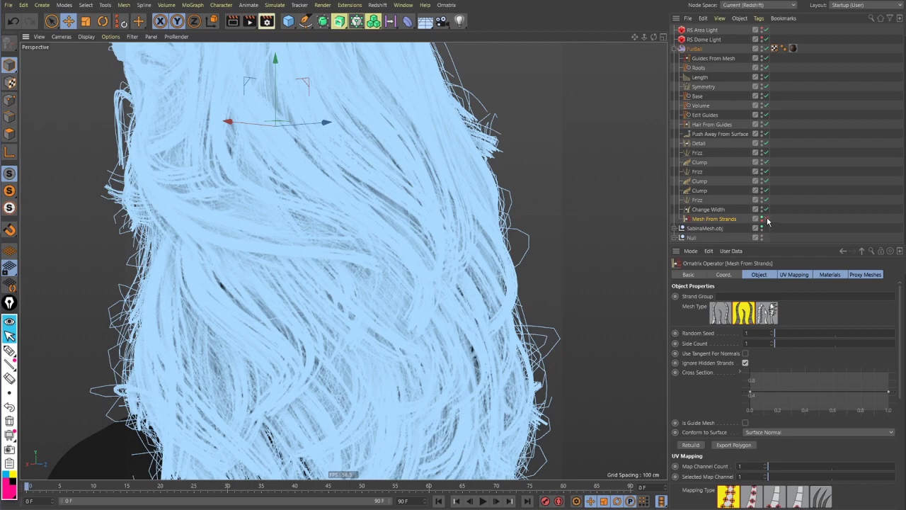
pyautogui.hotkey('ctrl', 'z')
pyautogui.click(592, 208)
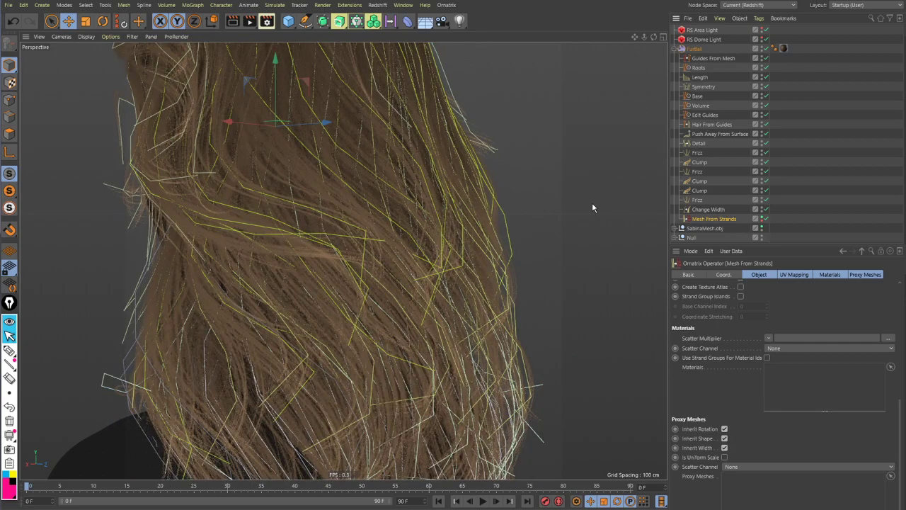
# Examine the meshed hair strands up close
pyautogui.moveTo(271, 148)
pyautogui.keyDown('alt'); pyautogui.mouseDown()
pyautogui.moveTo(269, 206)
pyautogui.moveTo(381, 201)
pyautogui.moveTo(262, 202)
pyautogui.moveTo(360, 210)
pyautogui.moveTo(435, 239)
pyautogui.moveTo(371, 188)
pyautogui.moveTo(459, 212)
pyautogui.moveTo(408, 231)
pyautogui.moveTo(244, 199)
pyautogui.moveTo(375, 211)
pyautogui.moveTo(318, 237)
pyautogui.moveTo(366, 243)
pyautogui.moveTo(316, 219)
pyautogui.mouseUp(); pyautogui.keyUp('alt')
pyautogui.moveTo(316, 219)
pyautogui.keyDown('alt'); pyautogui.mouseDown(button='right')
pyautogui.moveTo(356, 247)
pyautogui.moveTo(613, 293)
pyautogui.mouseUp(button='right'); pyautogui.keyUp('alt')
pyautogui.moveTo(345, 260)
pyautogui.keyDown('alt'); pyautogui.mouseDown()
pyautogui.moveTo(443, 255)
pyautogui.moveTo(424, 135)
pyautogui.mouseUp(); pyautogui.keyUp('alt')
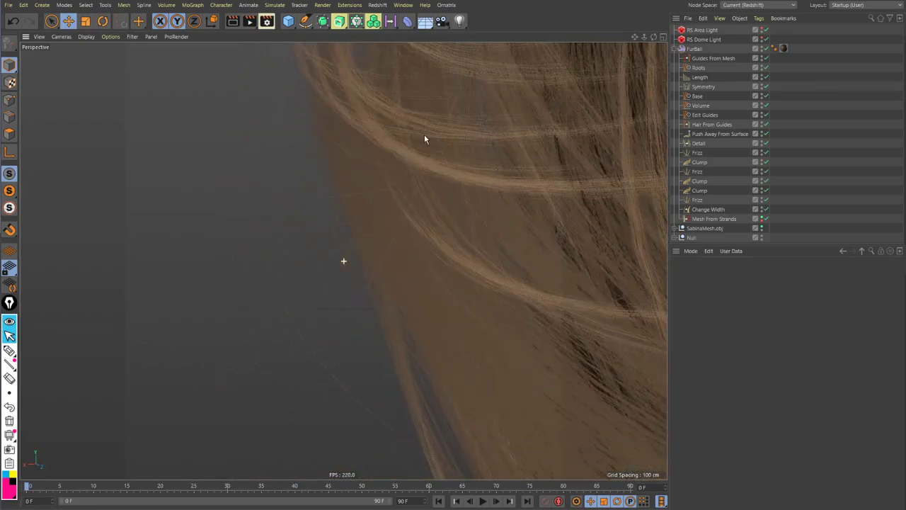
# Switch the viewport display to Gouraud Shading for the meshed hair
pyautogui.moveTo(440, 229)
pyautogui.keyDown('alt'); pyautogui.mouseDown()
pyautogui.moveTo(427, 216)
pyautogui.moveTo(510, 218)
pyautogui.moveTo(335, 237)
pyautogui.moveTo(404, 265)
pyautogui.moveTo(330, 252)
pyautogui.mouseUp(); pyautogui.keyUp('alt')
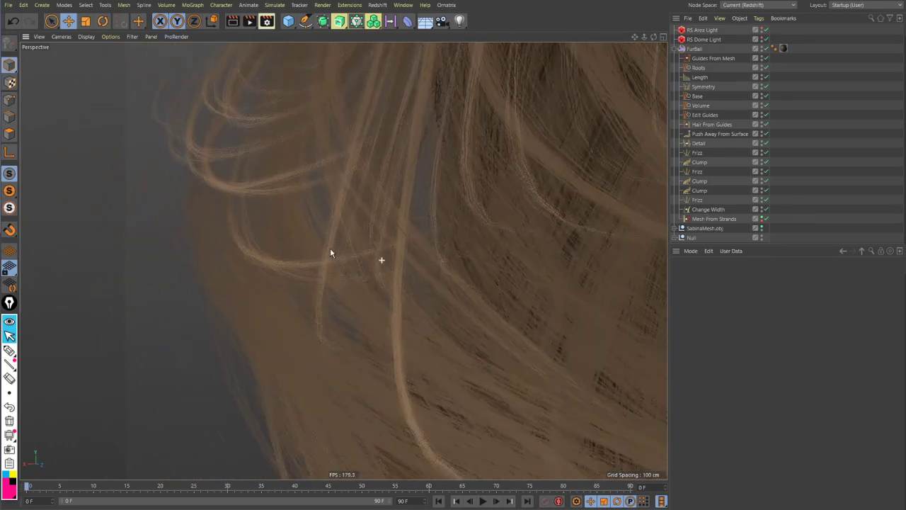
pyautogui.keyDown('alt'); pyautogui.moveTo(449, 256); pyautogui.dragTo(397, 253); pyautogui.keyUp('alt')
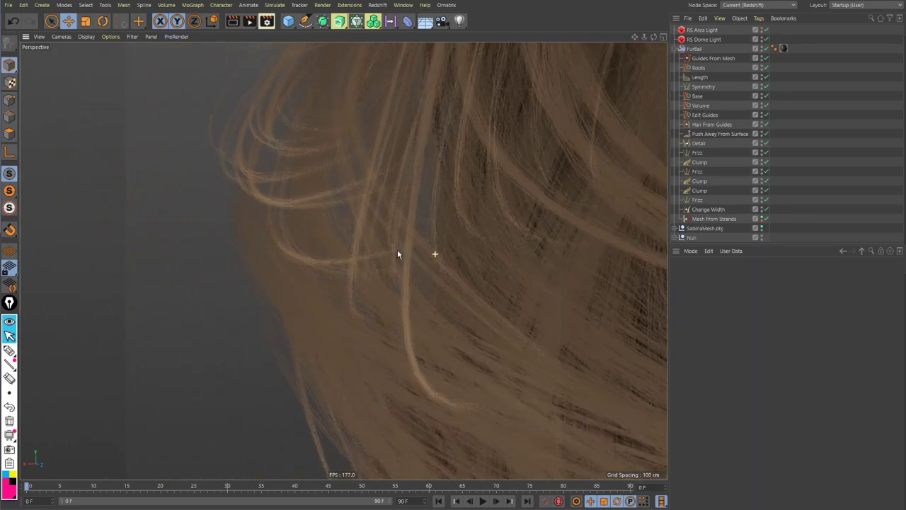
pyautogui.moveTo(443, 235)
pyautogui.keyDown('alt'); pyautogui.mouseDown()
pyautogui.moveTo(180, 226)
pyautogui.moveTo(255, 243)
pyautogui.moveTo(321, 302)
pyautogui.moveTo(290, 285)
pyautogui.moveTo(293, 257)
pyautogui.moveTo(247, 294)
pyautogui.moveTo(235, 161)
pyautogui.moveTo(156, 99)
pyautogui.mouseUp(); pyautogui.keyUp('alt')
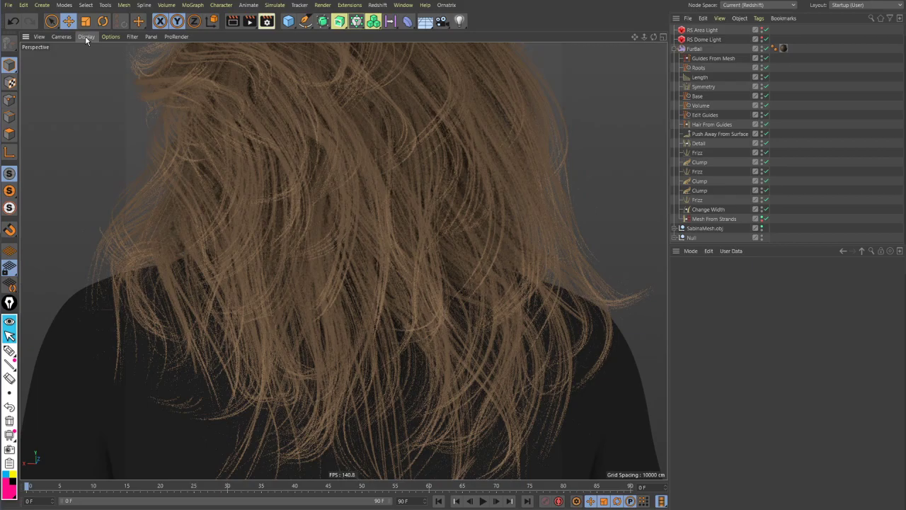
pyautogui.click(85, 37)
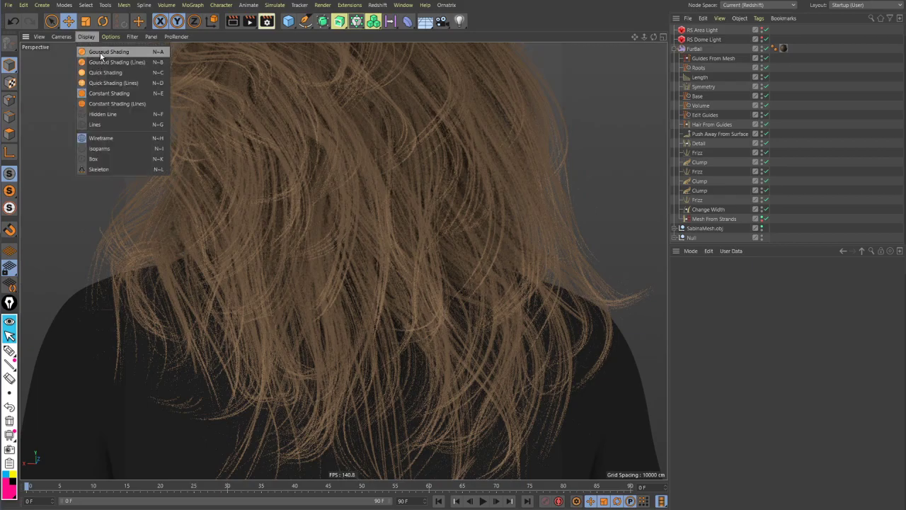
pyautogui.click(101, 56)
# Examine the shaded hair from the front, the side and the back
pyautogui.keyDown('alt'); pyautogui.moveTo(368, 219); pyautogui.dragTo(393, 217); pyautogui.keyUp('alt')
pyautogui.scroll(-10, 396, 220)
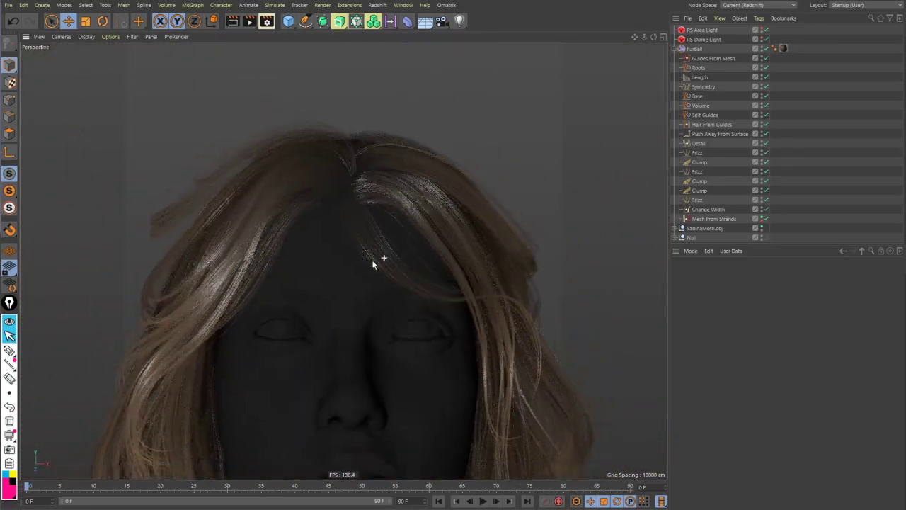
pyautogui.keyDown('alt'); pyautogui.moveTo(406, 226); pyautogui.dragTo(549, 264, button='right'); pyautogui.keyUp('alt')
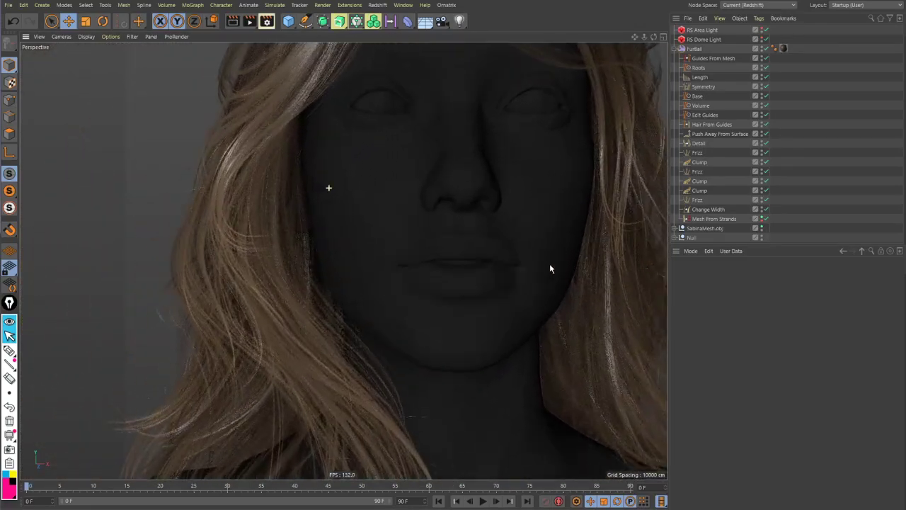
pyautogui.keyDown('alt'); pyautogui.moveTo(390, 278); pyautogui.dragTo(414, 260); pyautogui.keyUp('alt')
pyautogui.keyDown('alt'); pyautogui.moveTo(414, 260); pyautogui.dragTo(506, 283, button='middle'); pyautogui.keyUp('alt')
pyautogui.keyDown('alt'); pyautogui.moveTo(505, 286); pyautogui.dragTo(357, 204); pyautogui.keyUp('alt')
pyautogui.keyDown('alt'); pyautogui.moveTo(343, 397); pyautogui.dragTo(340, 249, button='middle'); pyautogui.keyUp('alt')
pyautogui.keyDown('alt'); pyautogui.moveTo(341, 249); pyautogui.dragTo(344, 310); pyautogui.keyUp('alt')
pyautogui.keyDown('alt'); pyautogui.moveTo(344, 310); pyautogui.dragTo(249, 291, button='right'); pyautogui.keyUp('alt')
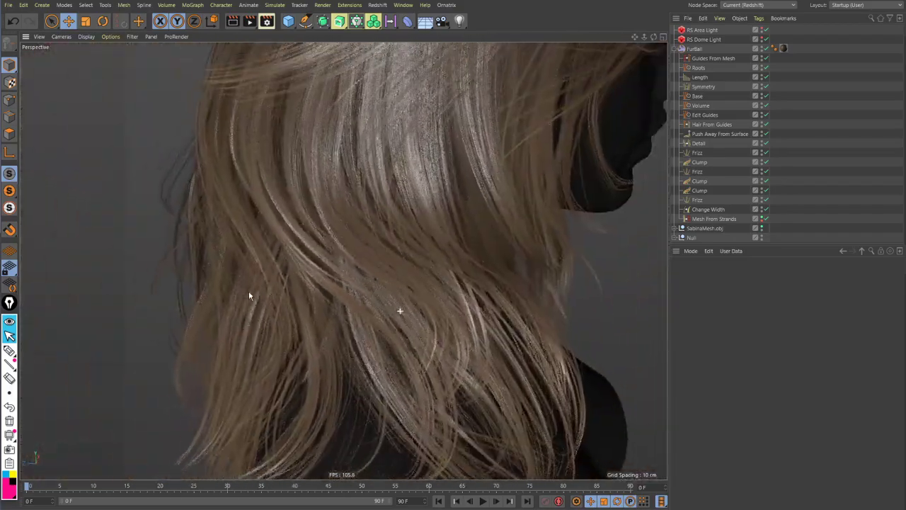
pyautogui.keyDown('alt'); pyautogui.moveTo(253, 281); pyautogui.dragTo(394, 286); pyautogui.keyUp('alt')
pyautogui.keyDown('alt'); pyautogui.moveTo(343, 261); pyautogui.dragTo(297, 259); pyautogui.keyUp('alt')
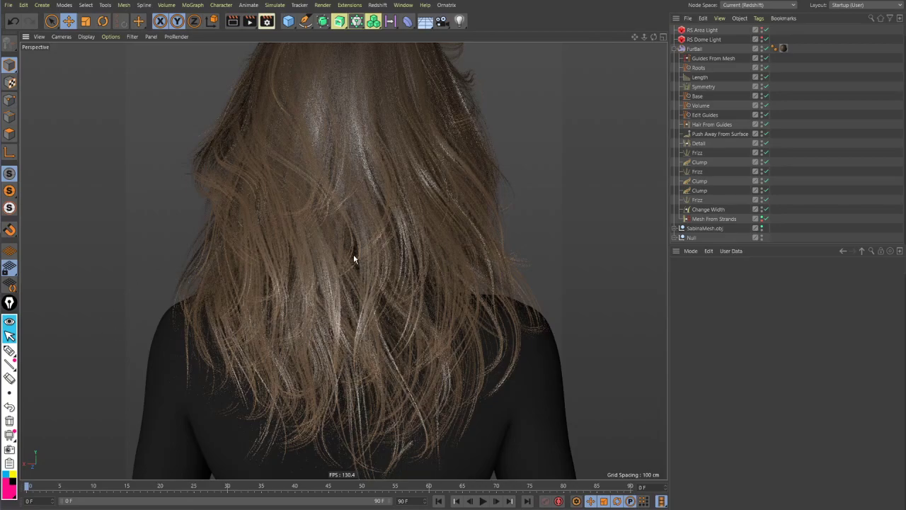
# Mark the hair layers with four freehand curves across the back of the hair, and erase the marks
pyautogui.click(9, 350)
pyautogui.click(9, 351)
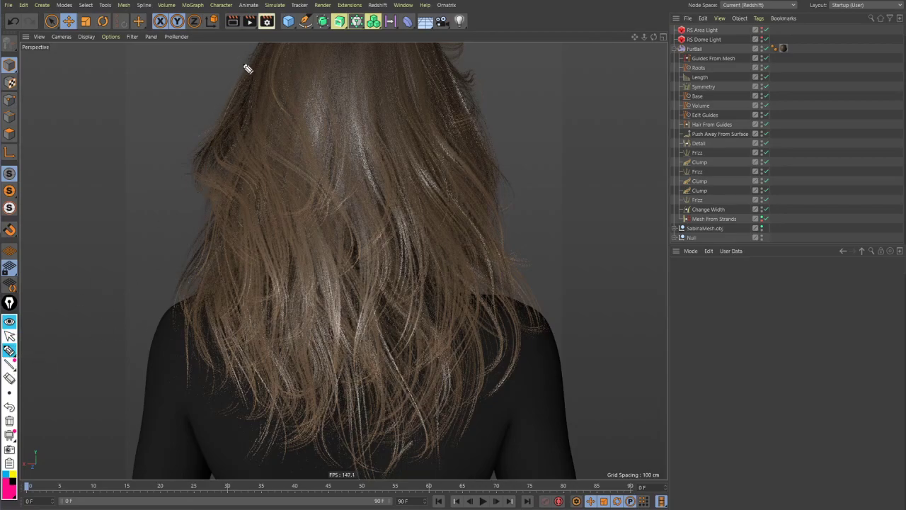
pyautogui.moveTo(191, 138)
pyautogui.mouseDown()
pyautogui.moveTo(257, 175)
pyautogui.moveTo(413, 203)
pyautogui.moveTo(493, 162)
pyautogui.moveTo(453, 75)
pyautogui.mouseUp()
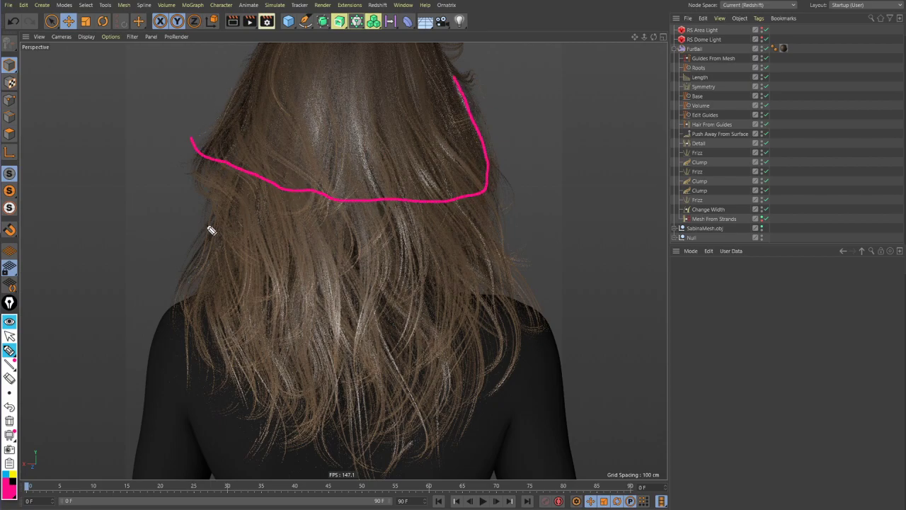
pyautogui.moveTo(201, 210)
pyautogui.mouseDown()
pyautogui.moveTo(204, 255)
pyautogui.moveTo(237, 285)
pyautogui.moveTo(410, 307)
pyautogui.moveTo(481, 212)
pyautogui.mouseUp()
pyautogui.moveTo(196, 252)
pyautogui.mouseDown()
pyautogui.moveTo(198, 327)
pyautogui.moveTo(300, 376)
pyautogui.moveTo(439, 366)
pyautogui.moveTo(502, 259)
pyautogui.mouseUp()
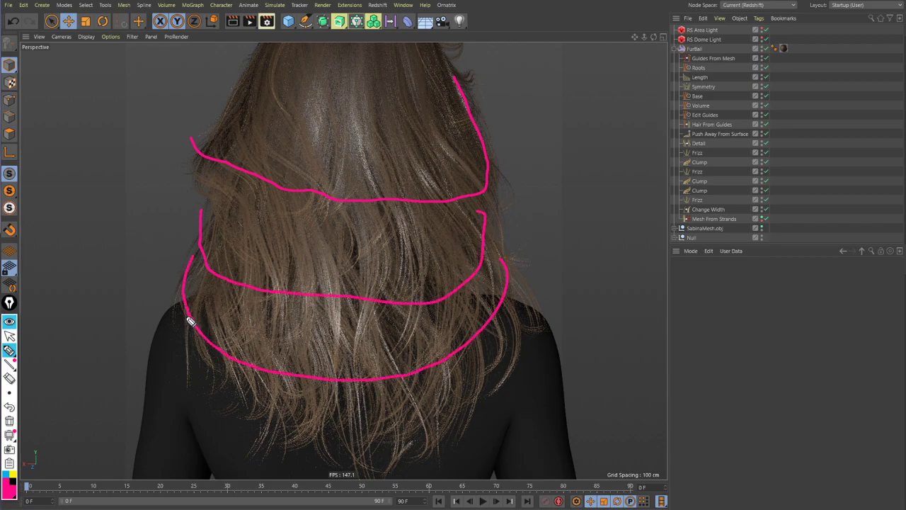
pyautogui.moveTo(186, 317)
pyautogui.mouseDown()
pyautogui.moveTo(253, 446)
pyautogui.moveTo(390, 469)
pyautogui.moveTo(508, 391)
pyautogui.moveTo(522, 313)
pyautogui.moveTo(507, 291)
pyautogui.mouseUp()
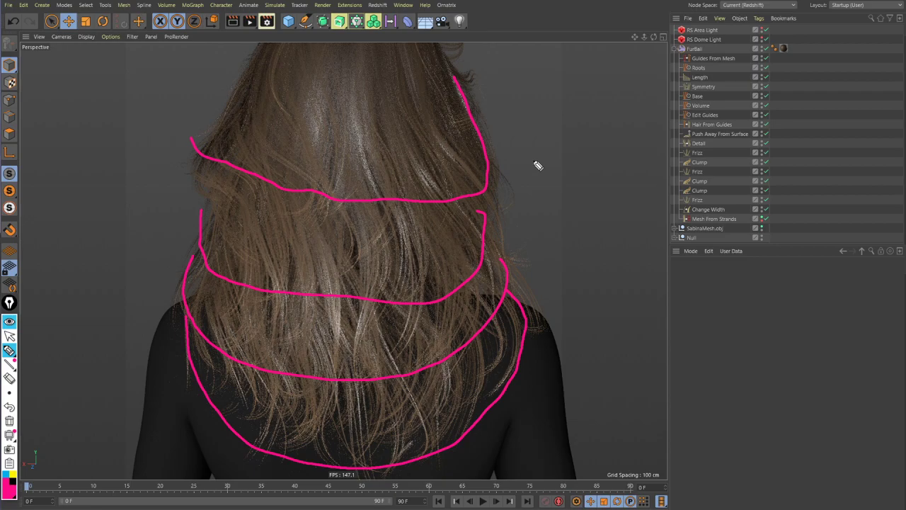
pyautogui.click(9, 421)
pyautogui.click(10, 335)
# View the hair from the front and open the properties of the FurBall's material tag
pyautogui.moveTo(382, 245)
pyautogui.keyDown('alt'); pyautogui.mouseDown()
pyautogui.moveTo(420, 210)
pyautogui.moveTo(487, 177)
pyautogui.moveTo(441, 209)
pyautogui.moveTo(262, 210)
pyautogui.moveTo(282, 219)
pyautogui.moveTo(365, 204)
pyautogui.mouseUp(); pyautogui.keyUp('alt')
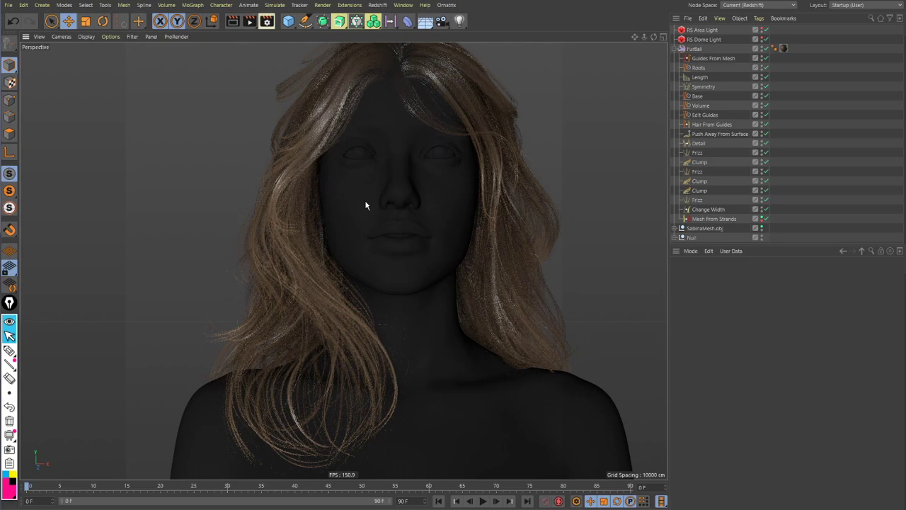
pyautogui.keyDown('alt'); pyautogui.moveTo(365, 205); pyautogui.dragTo(431, 166); pyautogui.keyUp('alt')
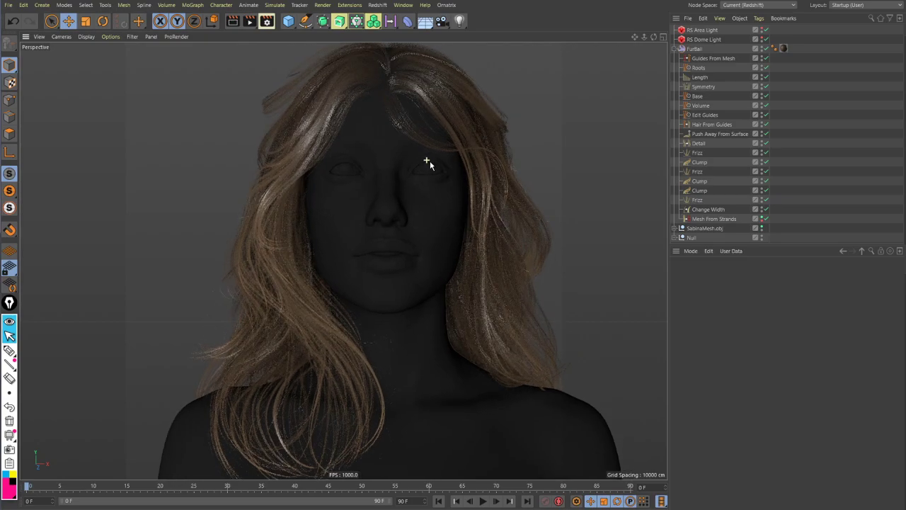
pyautogui.click(783, 48)
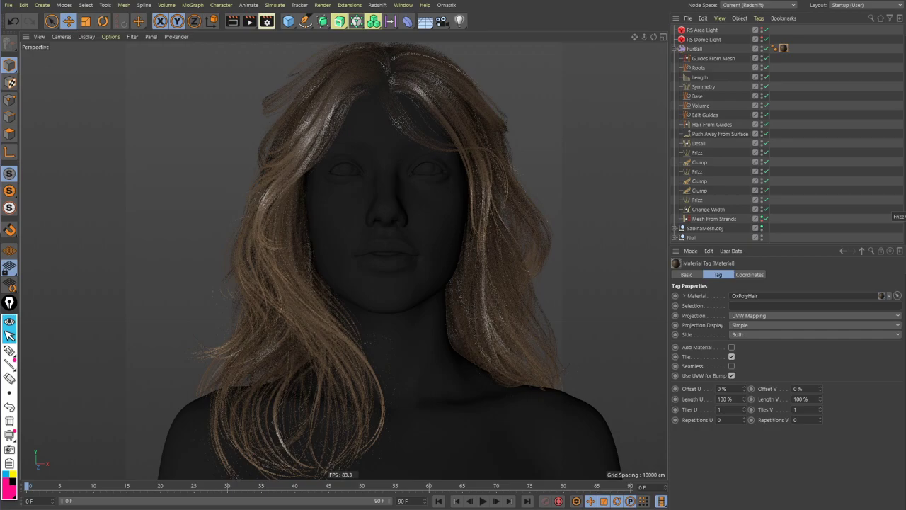
# Bring the browser over the viewport, search Google for "rose x men" and preview the Rogue images
pyautogui.moveTo(905, 192); pyautogui.dragTo(541, 68)
pyautogui.click(502, 186)
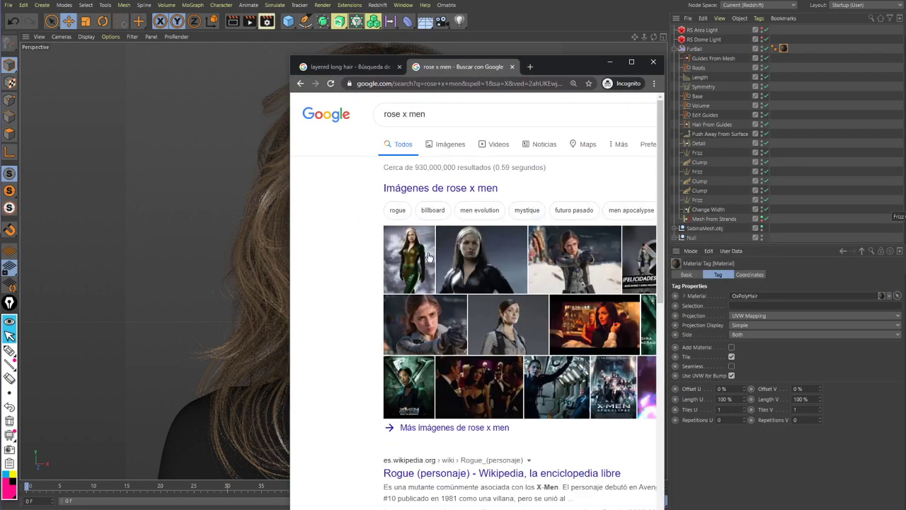
pyautogui.click(423, 262)
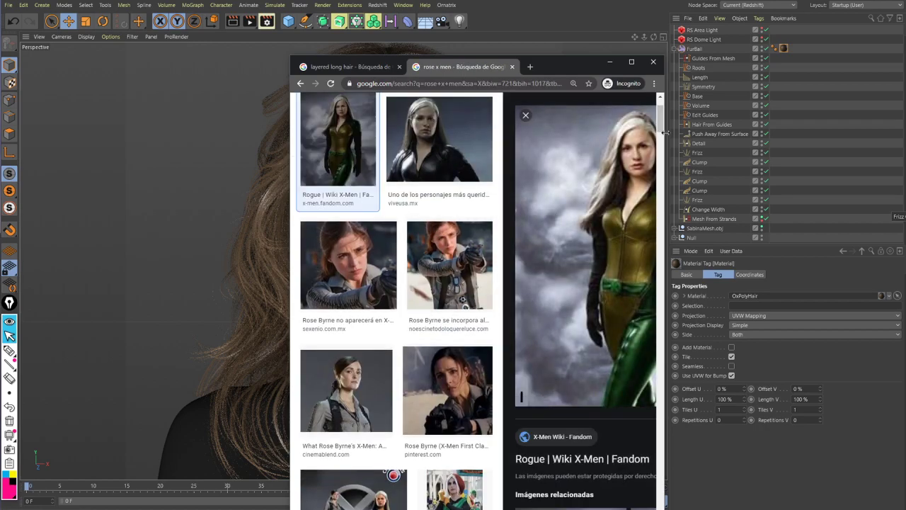
pyautogui.moveTo(666, 126); pyautogui.dragTo(730, 125)
pyautogui.moveTo(629, 76); pyautogui.dragTo(580, 81)
pyautogui.scroll(3, 381, 231)
pyautogui.click(381, 231)
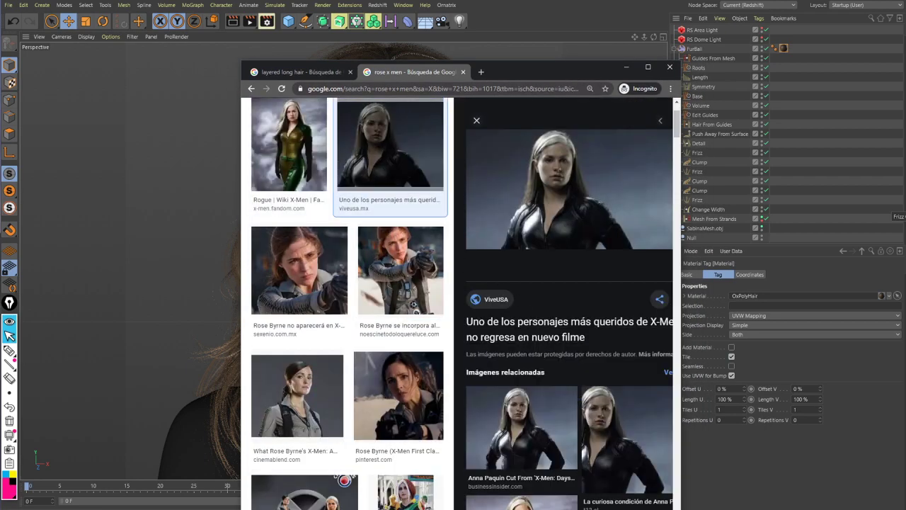
# Look through the image results and preview the close-up of Rogue's streaked hair in a wider browser window
pyautogui.scroll(-4, 596, 479)
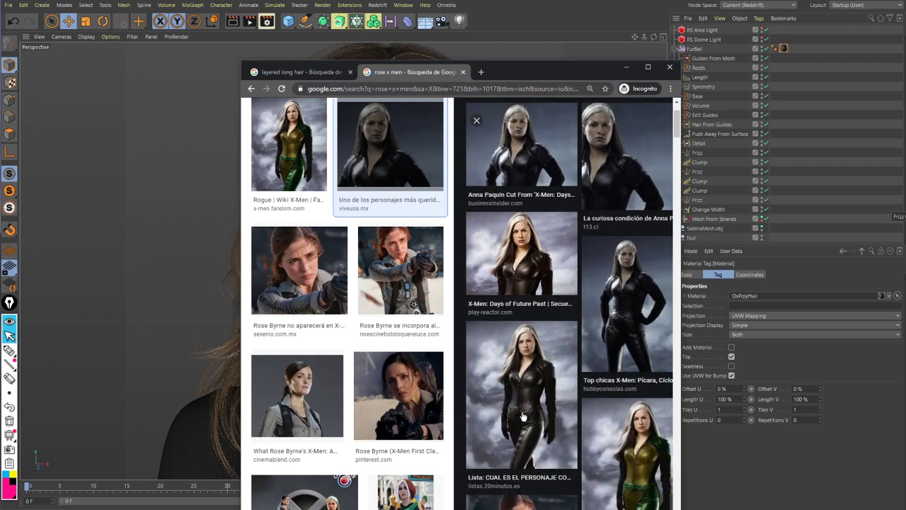
pyautogui.scroll(2, 358, 360)
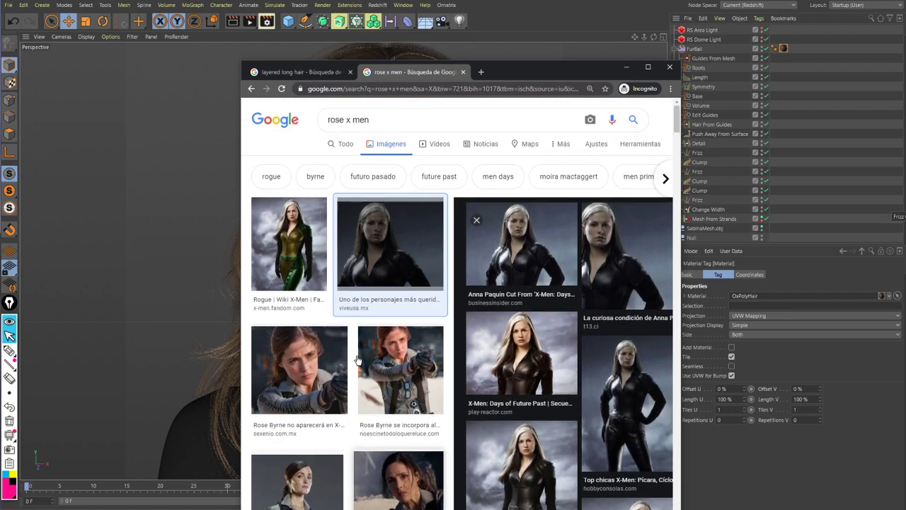
pyautogui.scroll(-3, 358, 360)
pyautogui.scroll(-3, 358, 360)
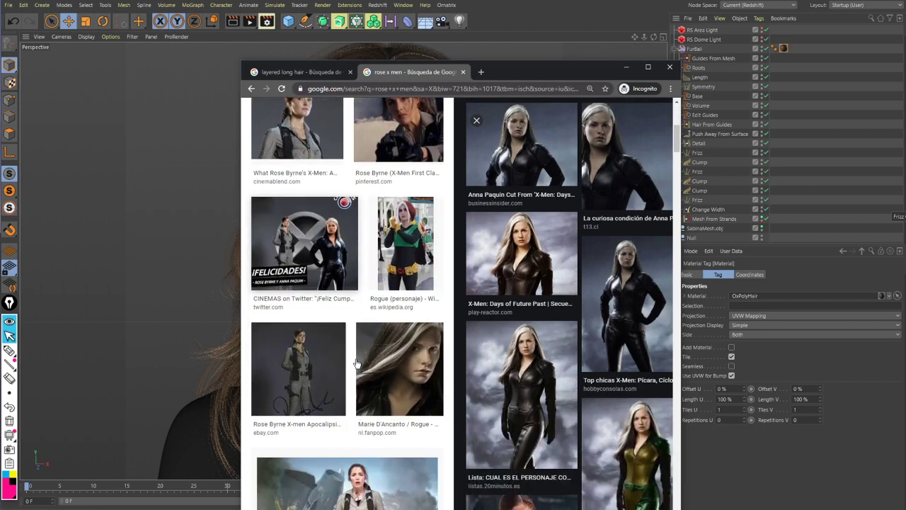
pyautogui.click(399, 367)
pyautogui.moveTo(598, 78); pyautogui.dragTo(492, 78)
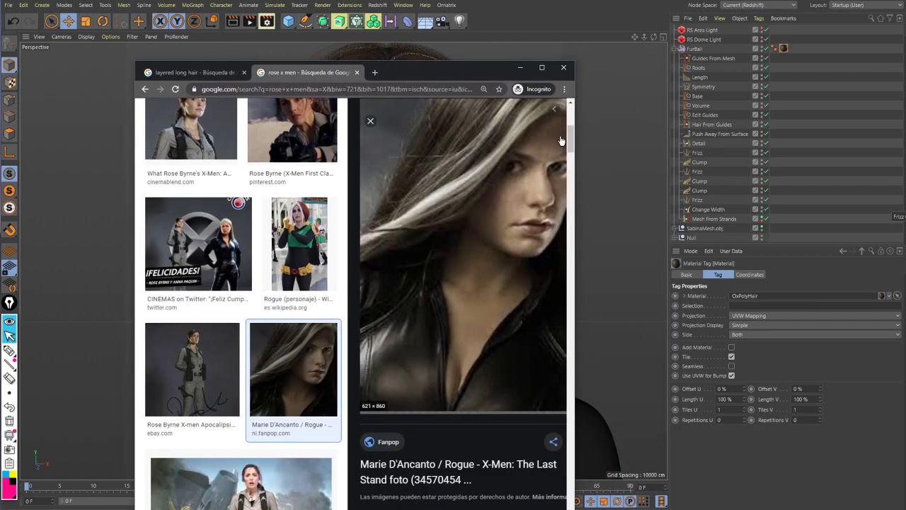
pyautogui.moveTo(575, 137); pyautogui.dragTo(664, 139)
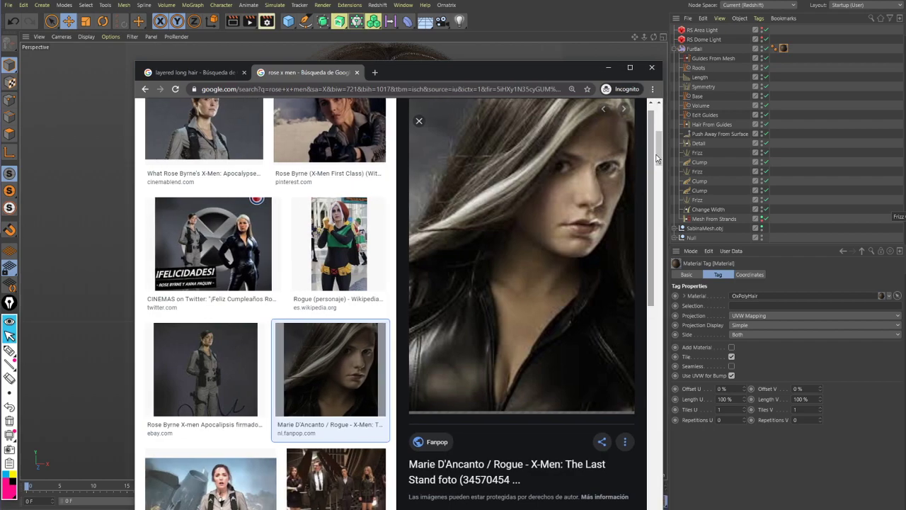
pyautogui.scroll(2, 657, 148)
pyautogui.scroll(3, 658, 149)
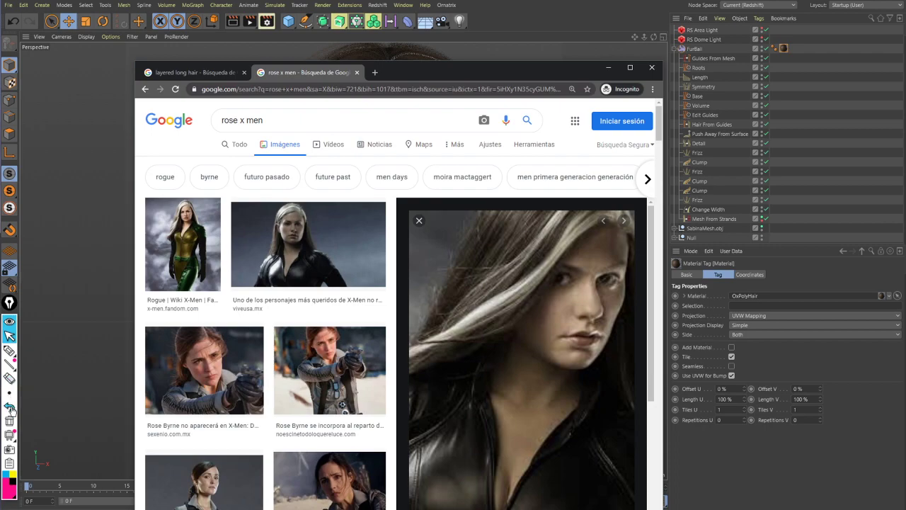
# Circle the dark hair near the roots and trace the light streaks on the reference photo
pyautogui.click(9, 350)
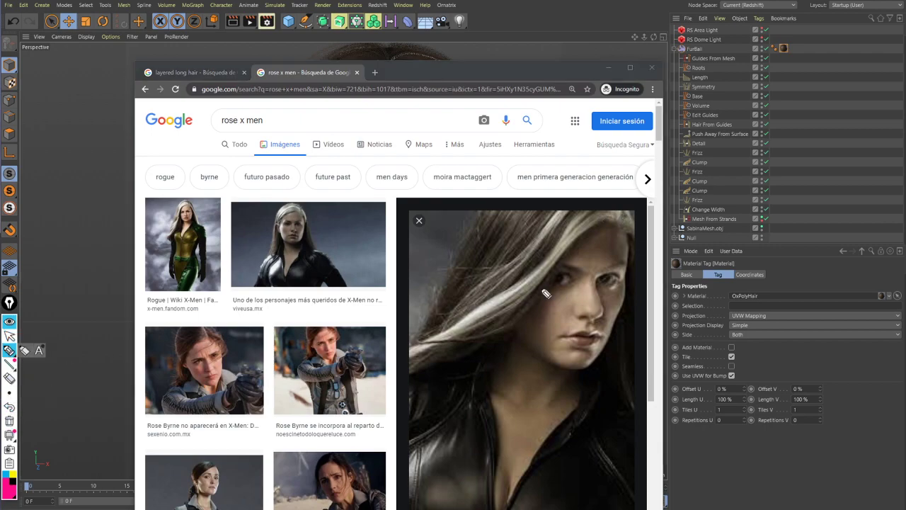
pyautogui.moveTo(465, 229)
pyautogui.mouseDown()
pyautogui.moveTo(486, 247)
pyautogui.moveTo(526, 234)
pyautogui.moveTo(466, 235)
pyautogui.mouseUp()
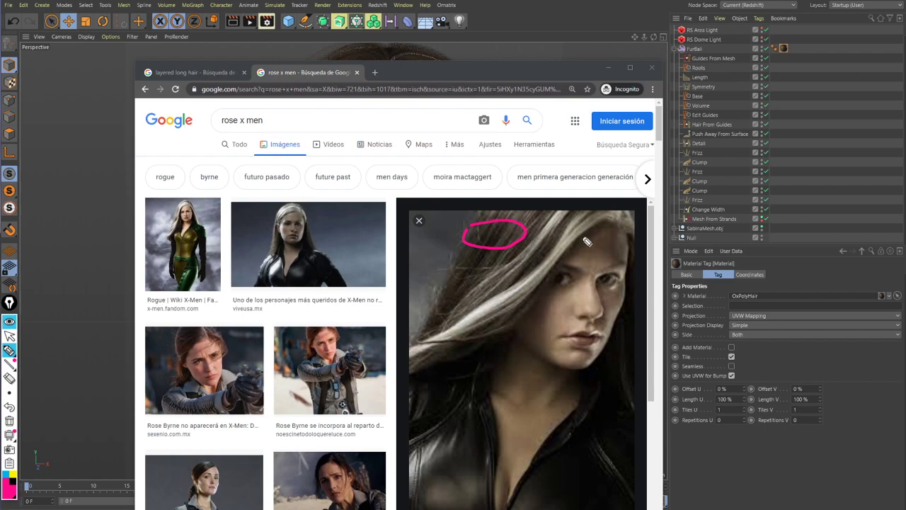
pyautogui.moveTo(574, 234)
pyautogui.mouseDown()
pyautogui.moveTo(523, 297)
pyautogui.moveTo(467, 315)
pyautogui.mouseUp()
pyautogui.moveTo(522, 249)
pyautogui.mouseDown()
pyautogui.moveTo(471, 295)
pyautogui.moveTo(456, 336)
pyautogui.mouseUp()
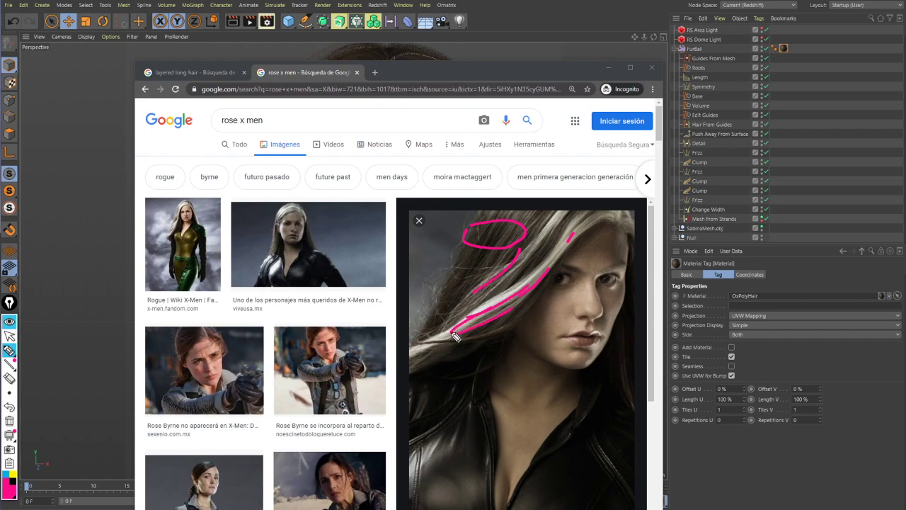
pyautogui.moveTo(592, 226); pyautogui.dragTo(445, 332)
pyautogui.moveTo(532, 276); pyautogui.dragTo(418, 352)
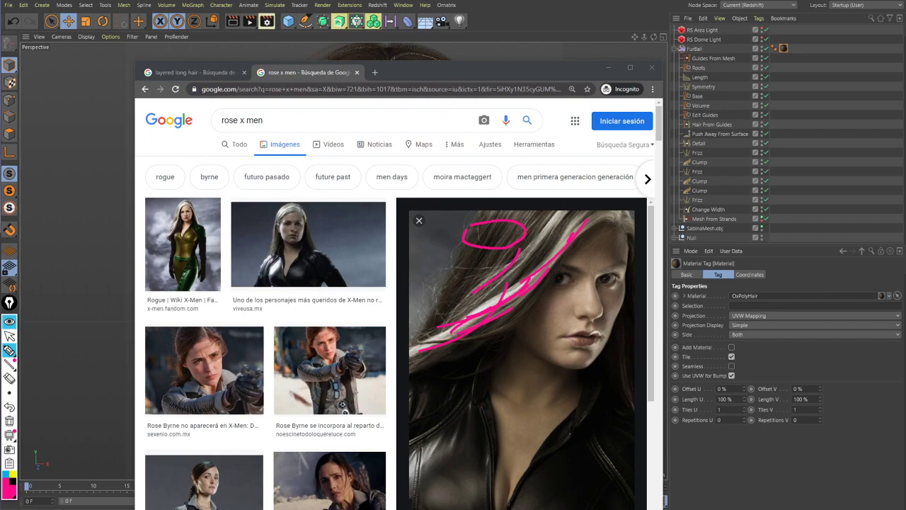
# Erase the marks on the photo and move the browser away to return to Cinema 4D
pyautogui.click(10, 337)
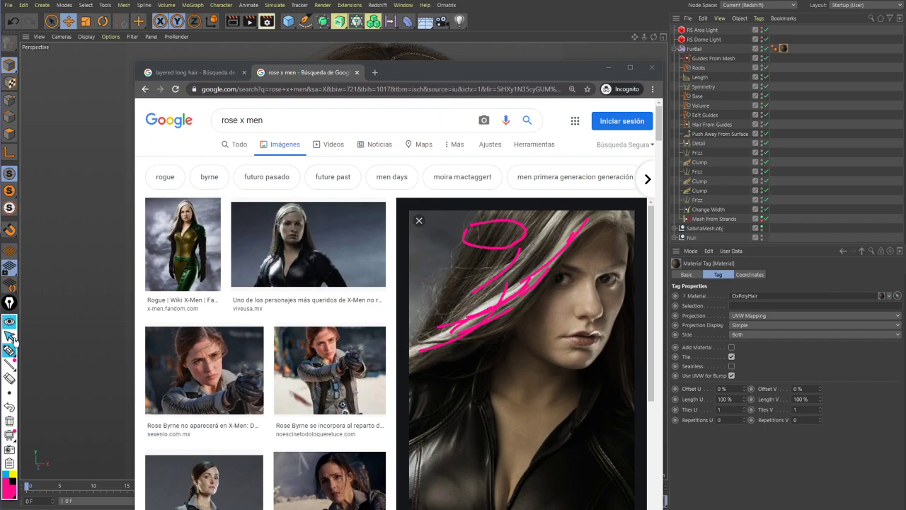
pyautogui.click(9, 421)
pyautogui.moveTo(398, 74)
pyautogui.mouseDown()
pyautogui.moveTo(905, 74)
pyautogui.moveTo(905, 251)
pyautogui.mouseUp()
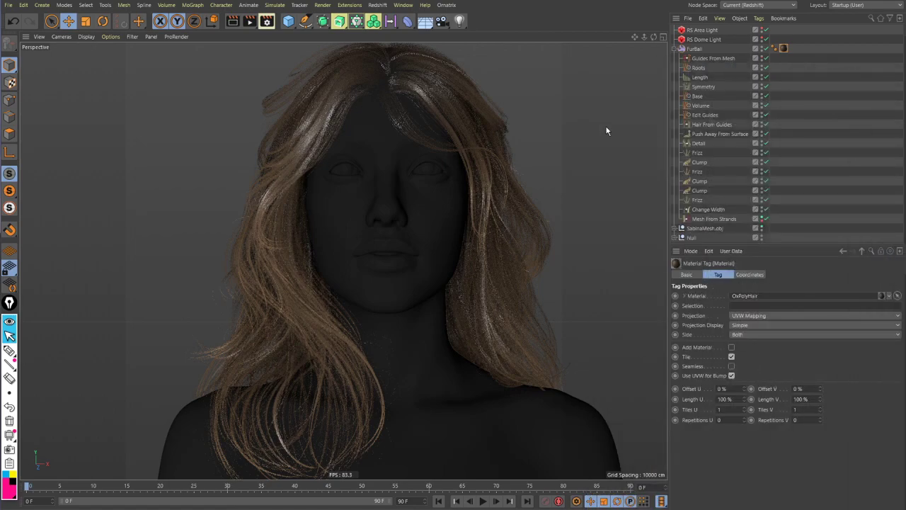
# Open the Material Manager over the viewport, sized to show all materials, with no material selected
pyautogui.click(405, 6)
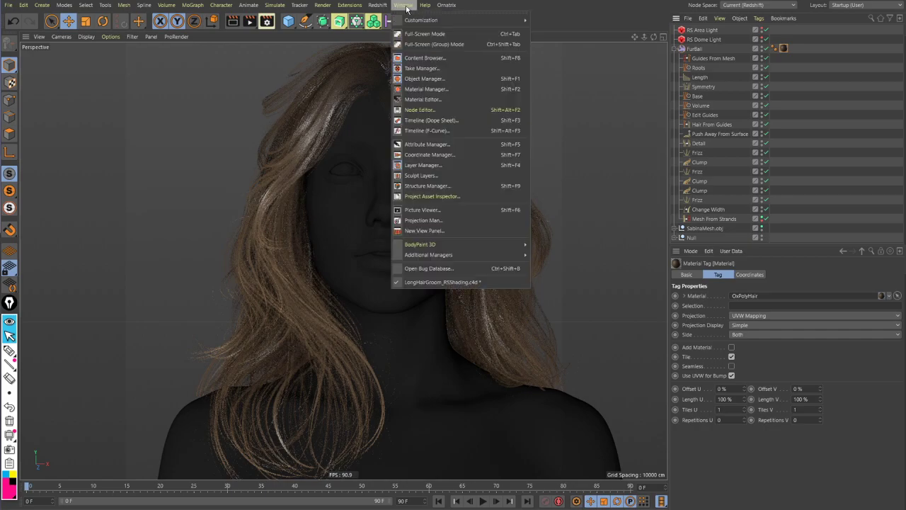
pyautogui.click(428, 90)
pyautogui.moveTo(523, 83); pyautogui.dragTo(209, 200)
pyautogui.moveTo(905, 240); pyautogui.dragTo(618, 240)
pyautogui.click(97, 274)
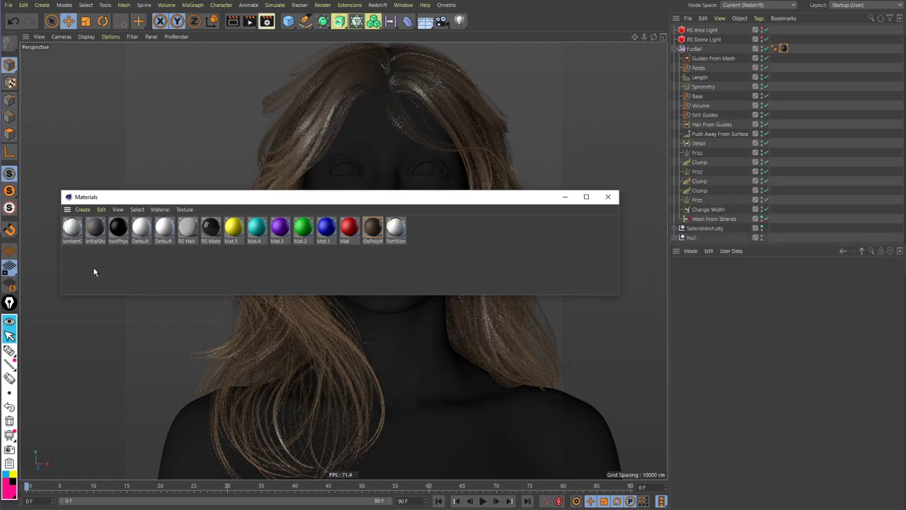
# Create a new Redshift Hair material
pyautogui.click(83, 210)
pyautogui.moveTo(110, 239)
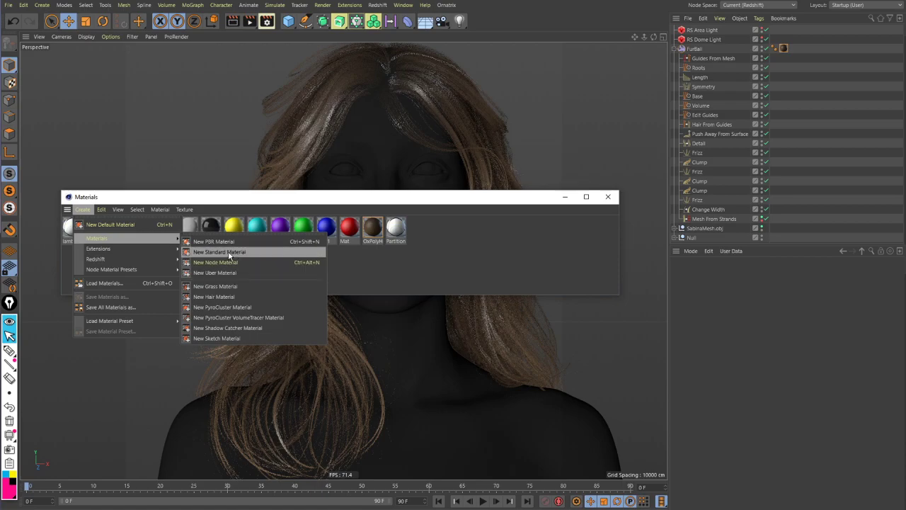
pyautogui.moveTo(116, 259)
pyautogui.moveTo(199, 259)
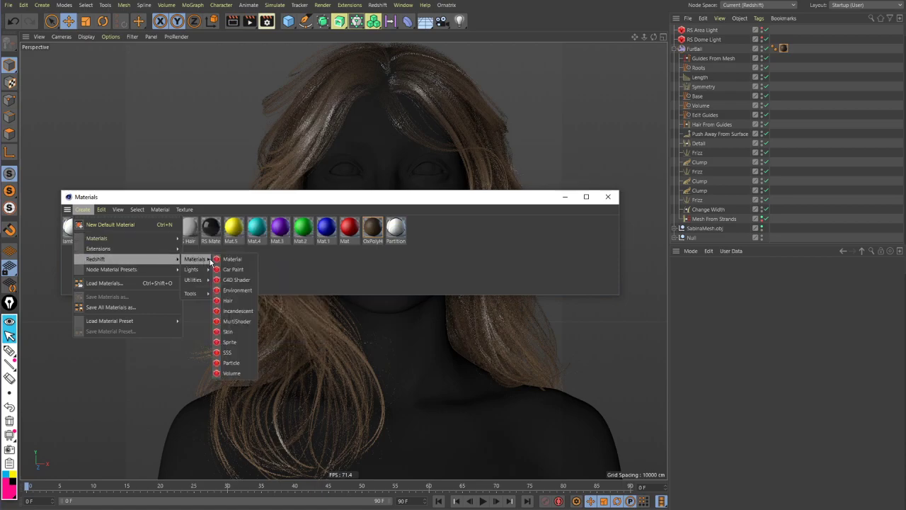
pyautogui.click(229, 300)
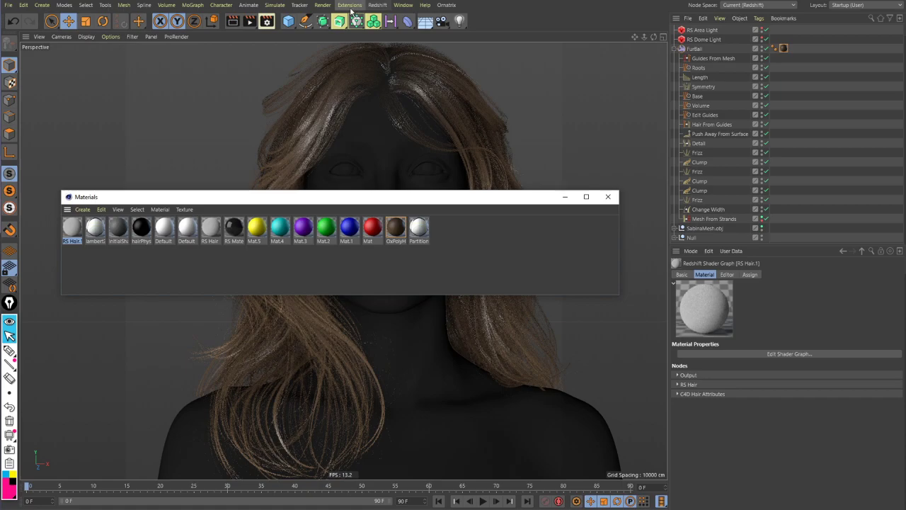
# Open a tall Redshift RenderView beside the viewport with the live render running, and move the Material Manager off the viewport
pyautogui.click(376, 5)
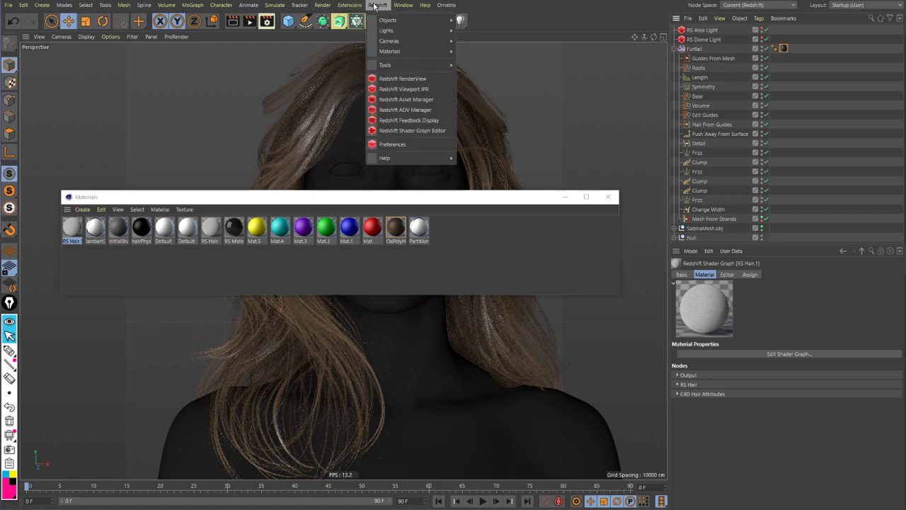
pyautogui.click(396, 79)
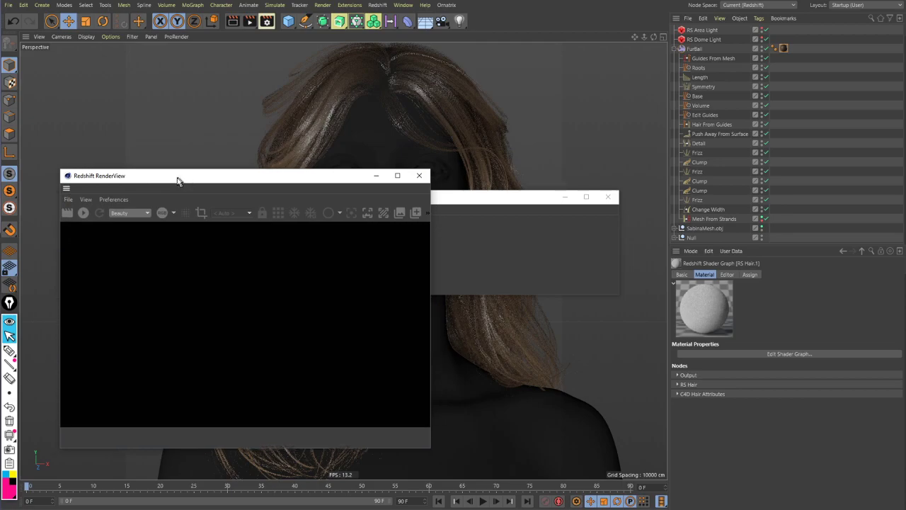
pyautogui.moveTo(178, 181); pyautogui.dragTo(121, 0)
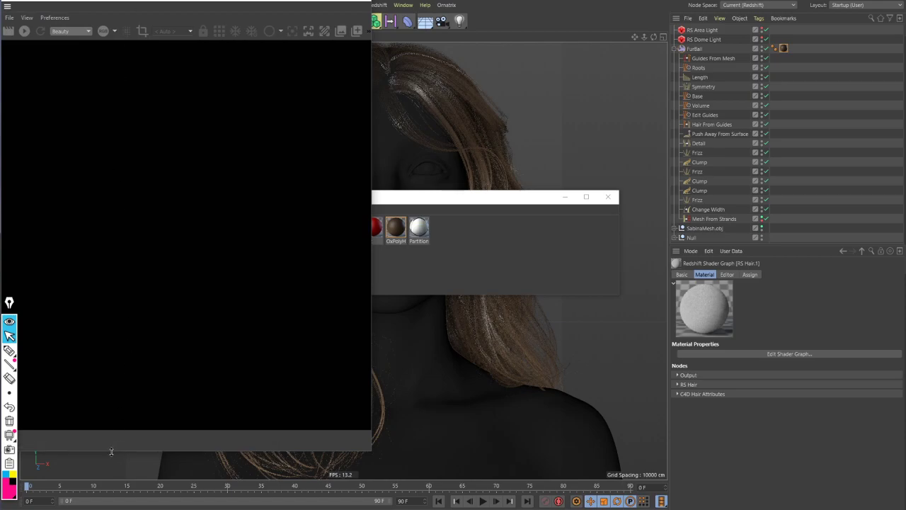
pyautogui.moveTo(114, 450); pyautogui.dragTo(116, 500)
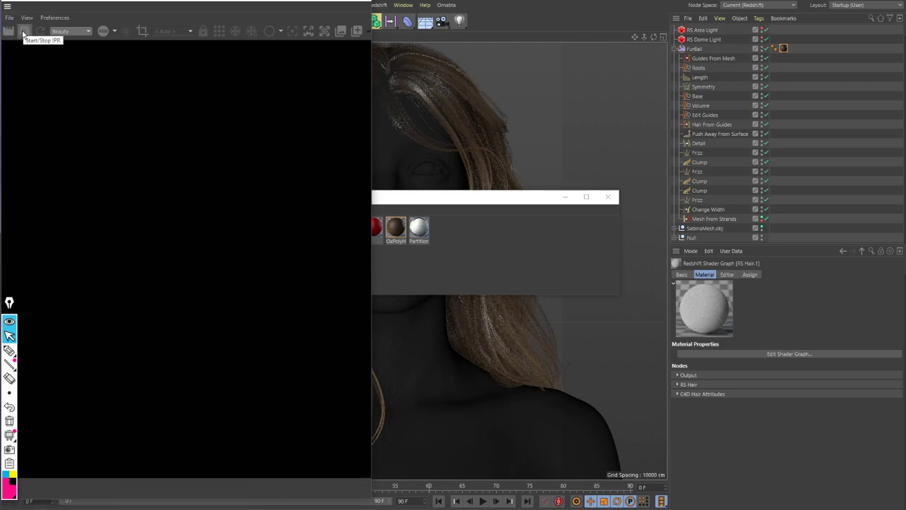
pyautogui.click(23, 31)
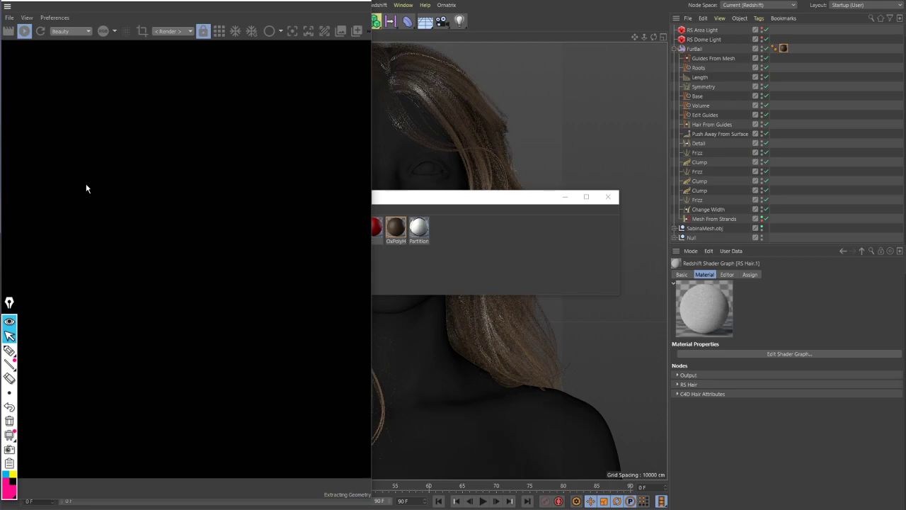
pyautogui.click(9, 302)
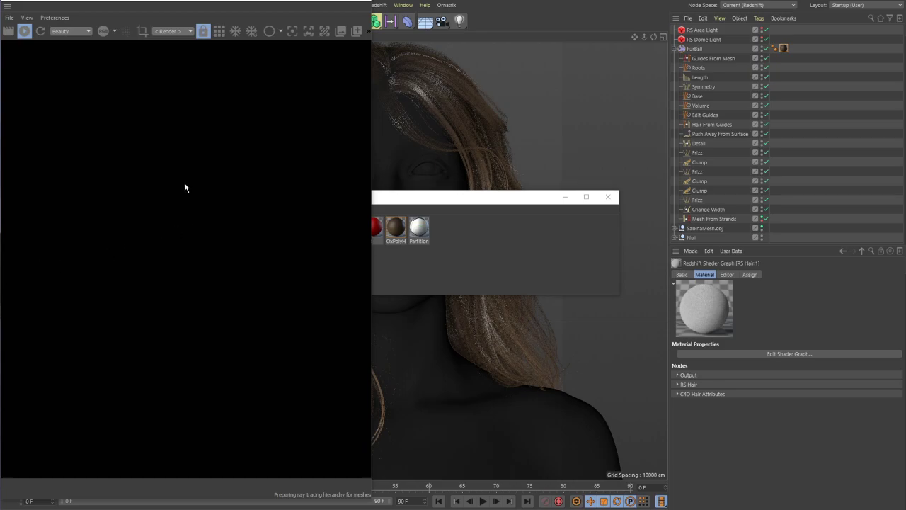
pyautogui.moveTo(168, 5); pyautogui.dragTo(170, 7)
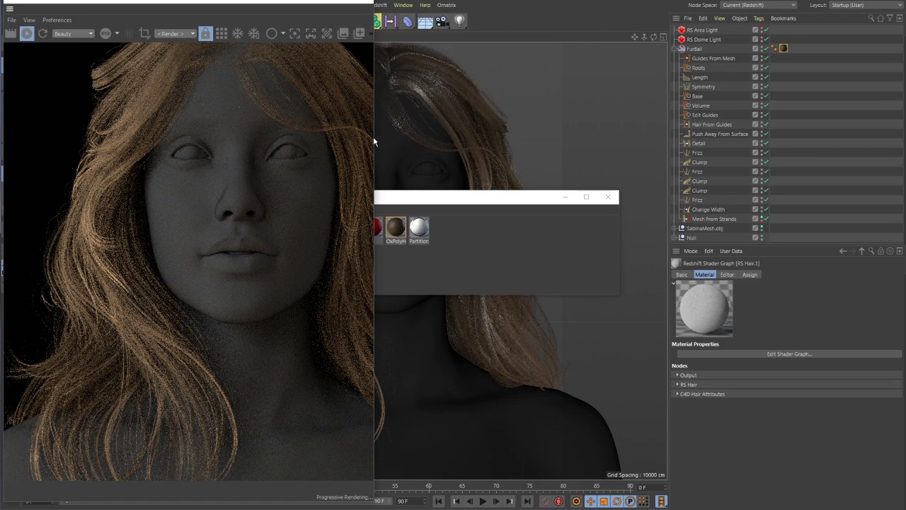
pyautogui.click(426, 204)
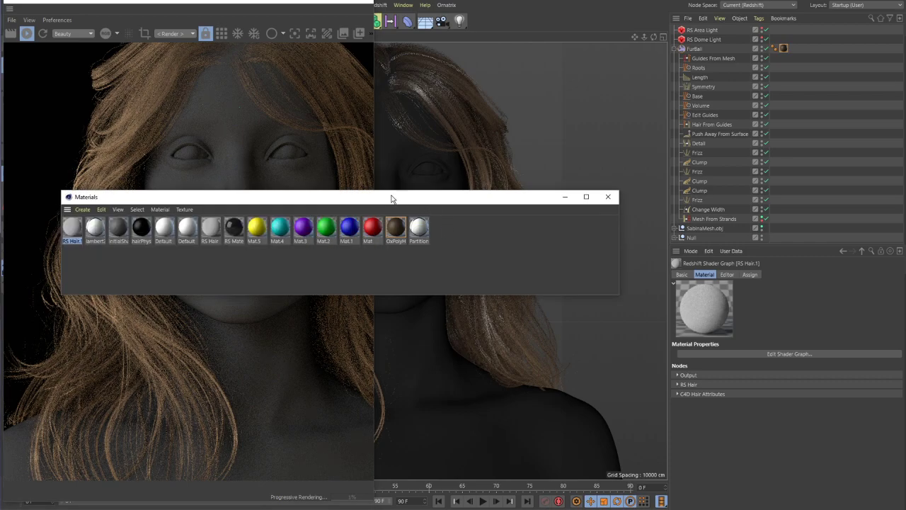
pyautogui.moveTo(392, 196); pyautogui.dragTo(425, 508)
# Examine the rendered hair from the front, side and back by orbiting around the head
pyautogui.keyDown('alt'); pyautogui.moveTo(458, 271); pyautogui.dragTo(368, 228, button='right'); pyautogui.keyUp('alt')
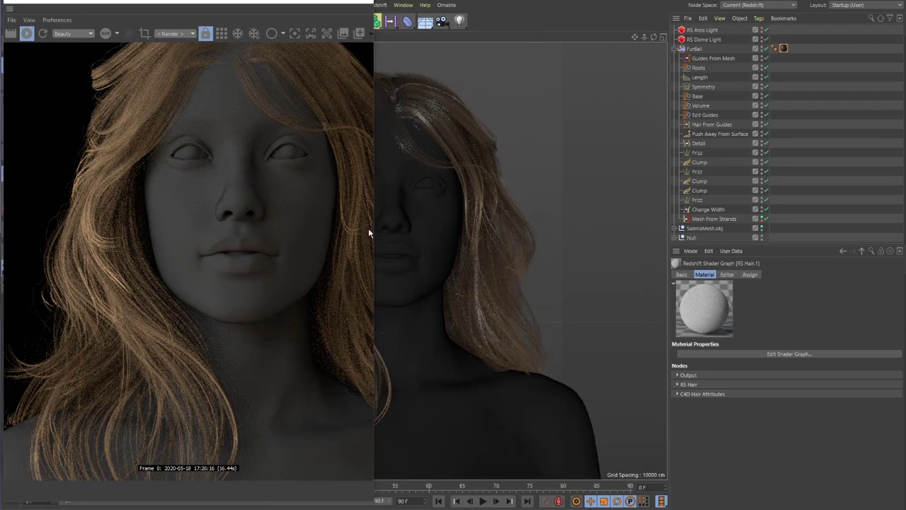
pyautogui.keyDown('alt'); pyautogui.moveTo(489, 245); pyautogui.dragTo(420, 223, button='right'); pyautogui.keyUp('alt')
pyautogui.keyDown('alt'); pyautogui.moveTo(504, 218); pyautogui.dragTo(441, 246); pyautogui.keyUp('alt')
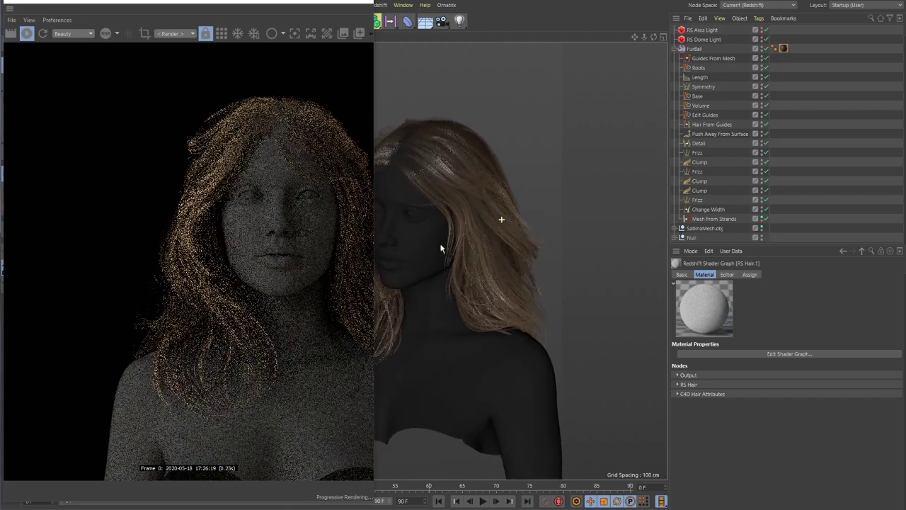
pyautogui.keyDown('alt'); pyautogui.moveTo(497, 236); pyautogui.dragTo(375, 230); pyautogui.keyUp('alt')
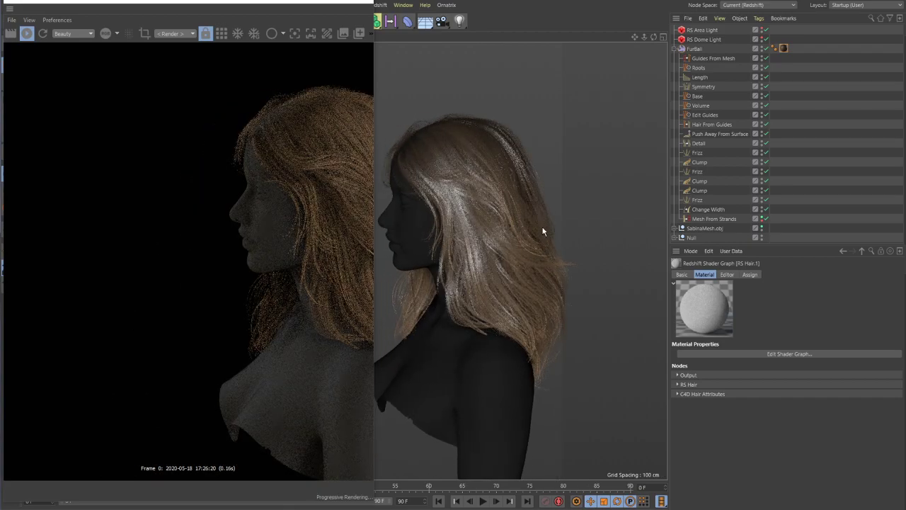
pyautogui.keyDown('alt'); pyautogui.moveTo(545, 237); pyautogui.dragTo(431, 222); pyautogui.keyUp('alt')
pyautogui.keyDown('alt'); pyautogui.moveTo(488, 225); pyautogui.dragTo(391, 212); pyautogui.keyUp('alt')
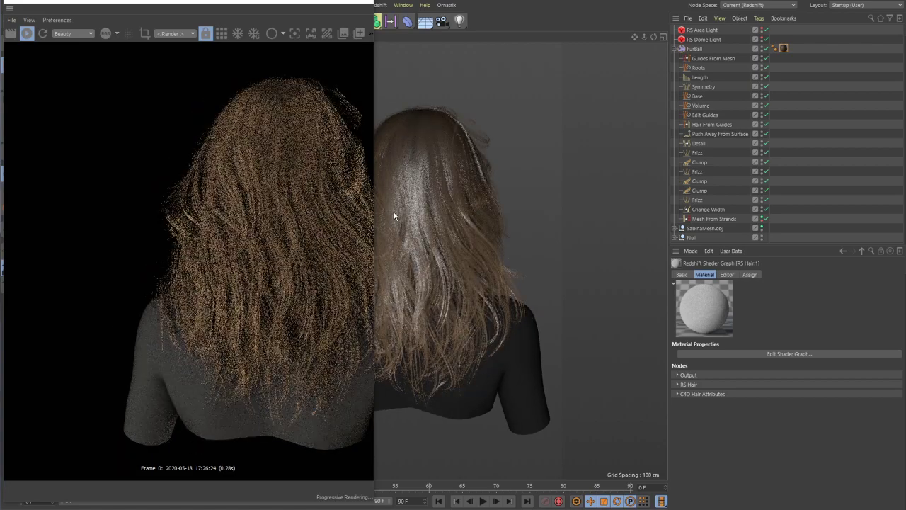
pyautogui.keyDown('alt'); pyautogui.moveTo(469, 163); pyautogui.dragTo(433, 227); pyautogui.keyUp('alt')
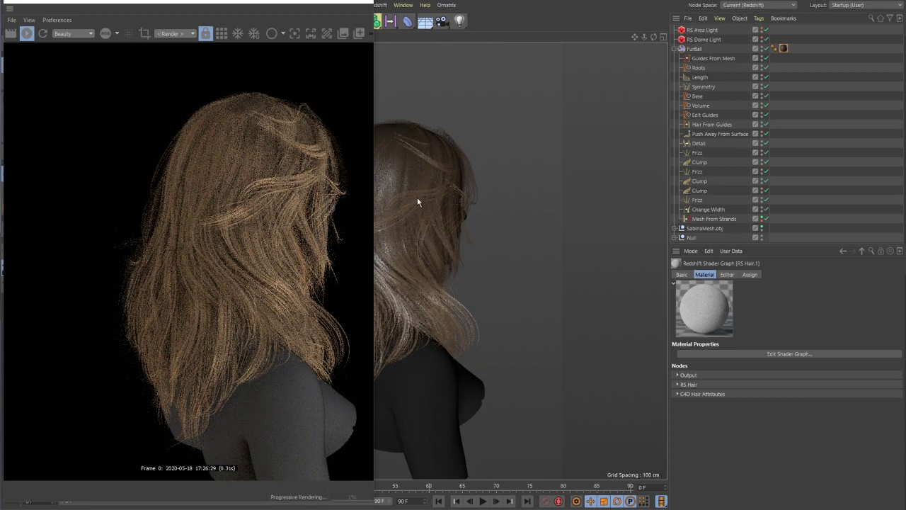
pyautogui.keyDown('alt'); pyautogui.moveTo(417, 197); pyautogui.dragTo(428, 182); pyautogui.keyUp('alt')
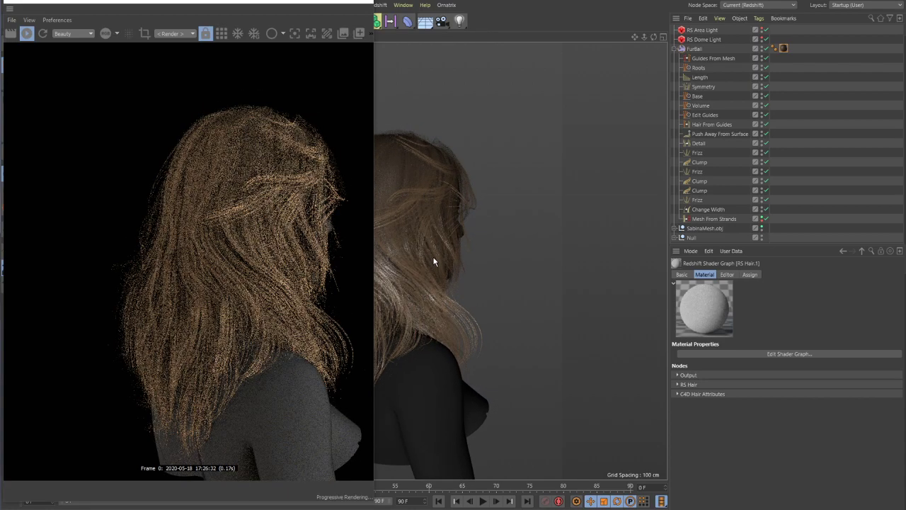
pyautogui.keyDown('alt'); pyautogui.moveTo(461, 266); pyautogui.dragTo(475, 273); pyautogui.keyUp('alt')
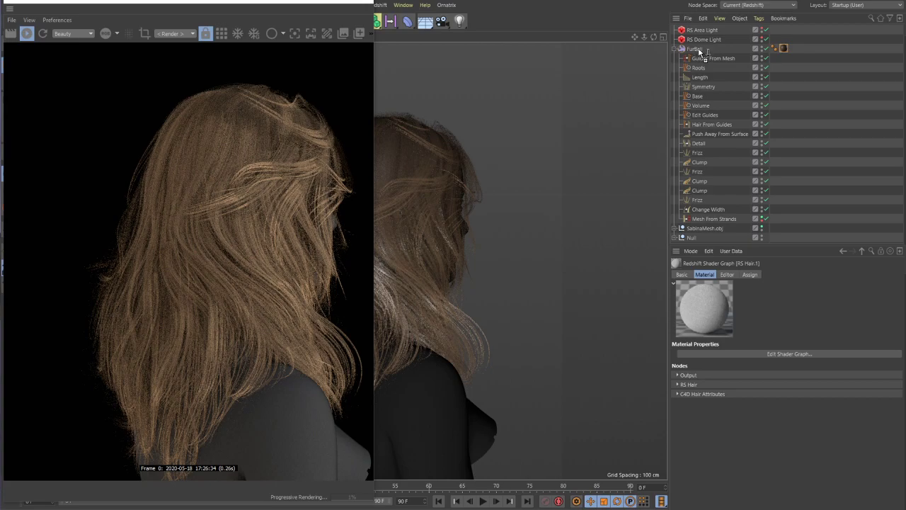
# Replace the OxPolyHair material on FurBall with the new RS Hair material and restart the live render
pyautogui.moveTo(699, 52); pyautogui.dragTo(699, 53)
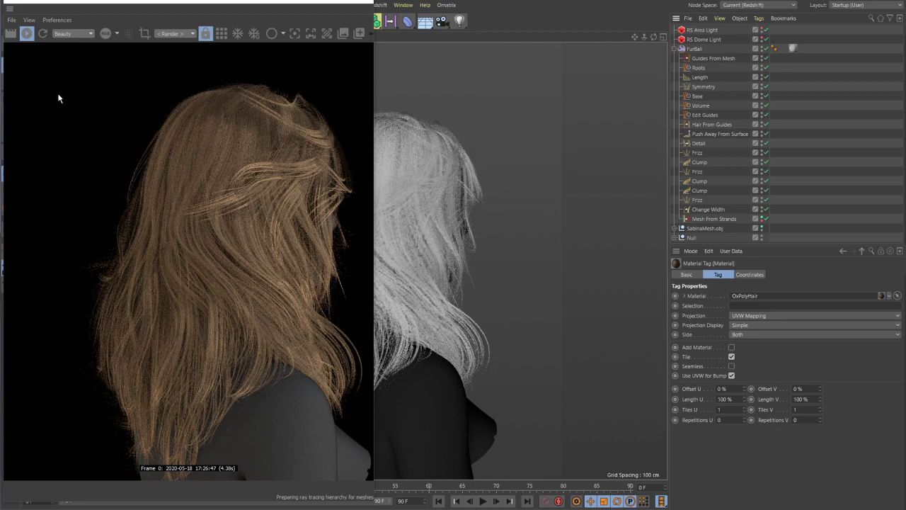
pyautogui.moveTo(79, 2)
pyautogui.mouseDown()
pyautogui.moveTo(92, 4)
pyautogui.moveTo(84, 8)
pyautogui.mouseUp()
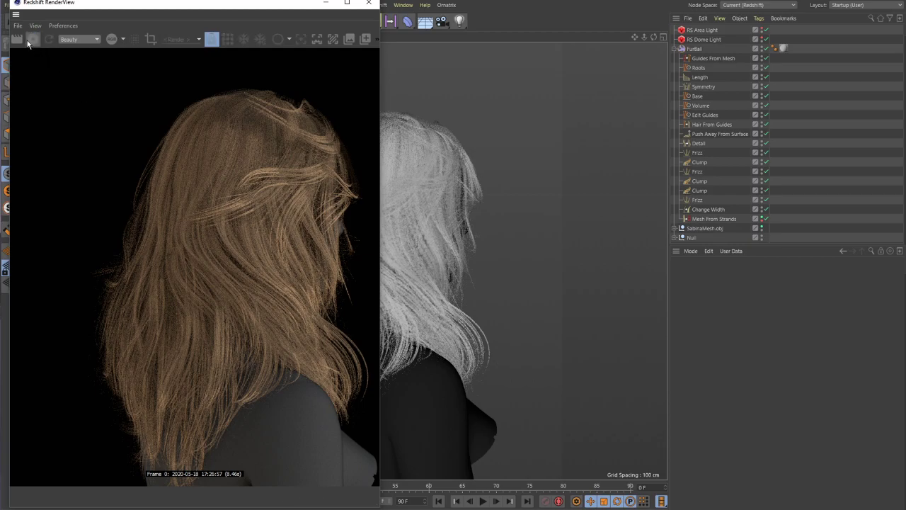
pyautogui.click(34, 40)
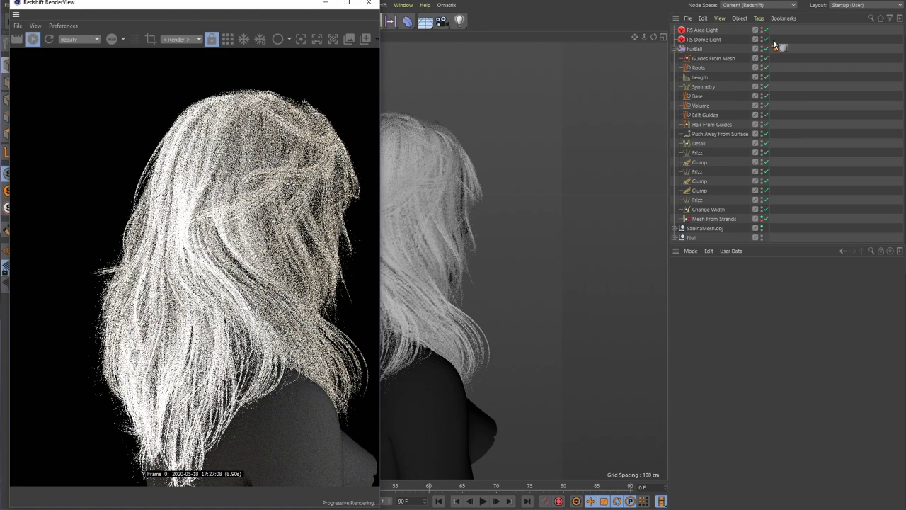
# Open the shader graph of the material assigned to FurBall, in a tall window beside the render with the nodes in view
pyautogui.click(782, 47)
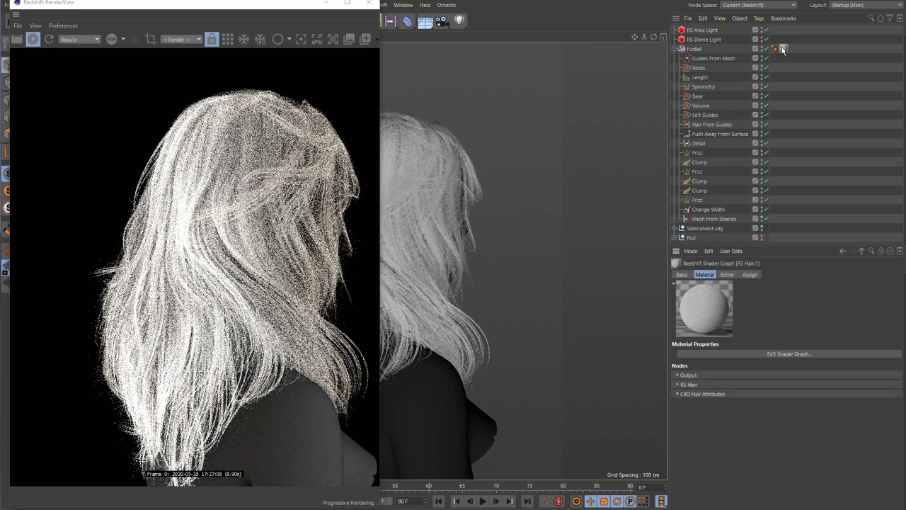
pyautogui.click(784, 354)
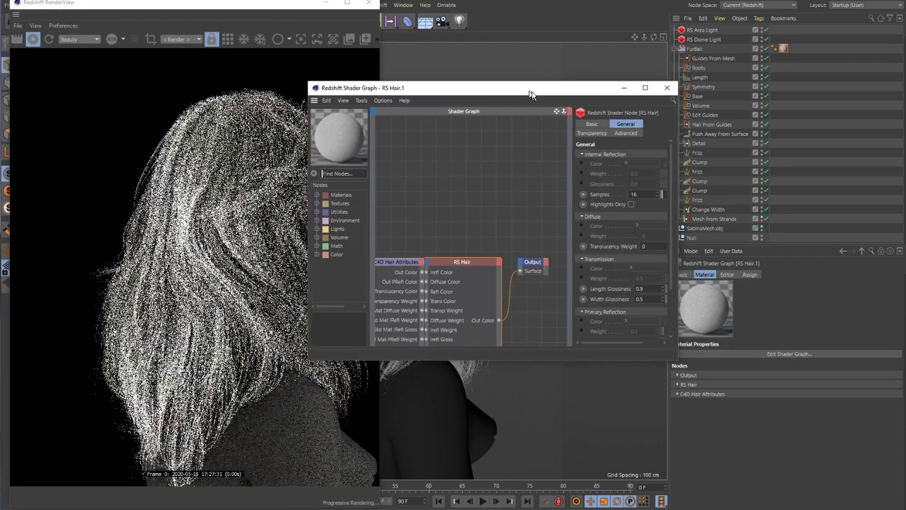
pyautogui.moveTo(528, 89); pyautogui.dragTo(758, 16)
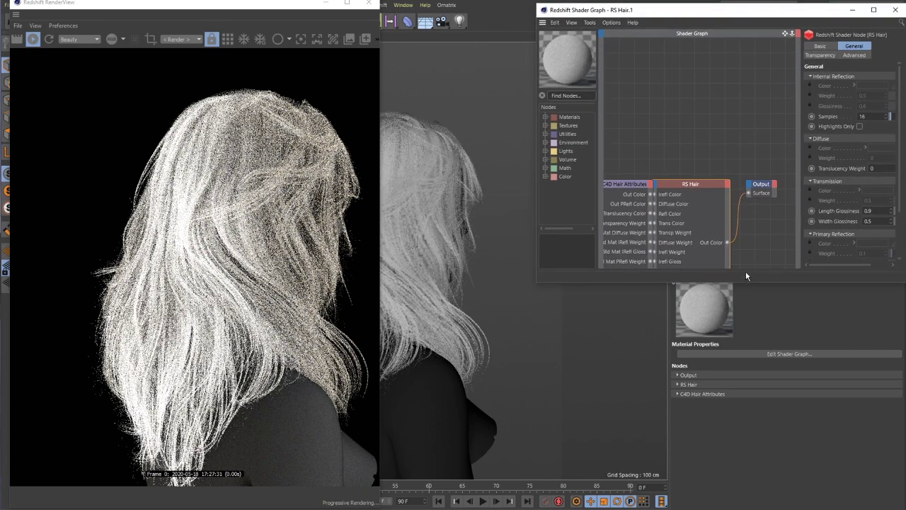
pyautogui.moveTo(753, 282); pyautogui.dragTo(733, 495)
pyautogui.keyDown('alt'); pyautogui.moveTo(654, 223); pyautogui.dragTo(719, 188, button='middle'); pyautogui.keyUp('alt')
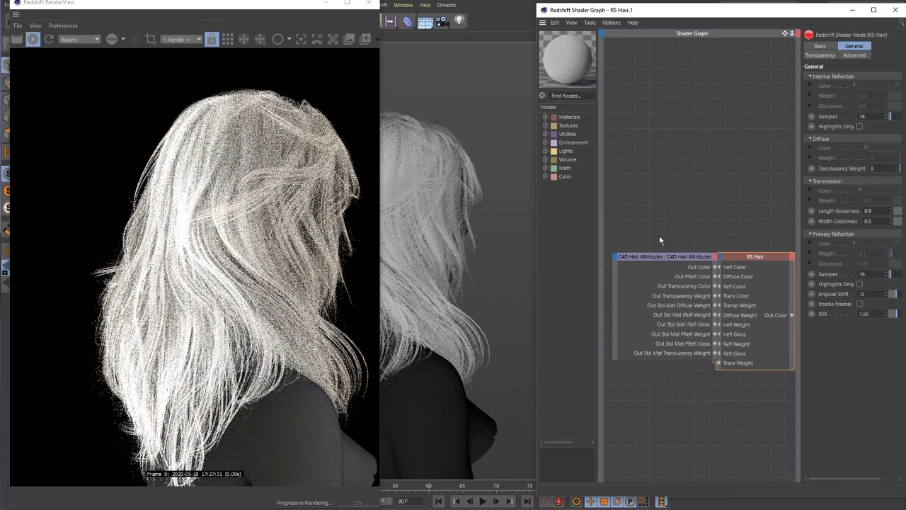
# Delete the C4D Hair Attributes node from the hair material's shader graph
pyautogui.moveTo(670, 256); pyautogui.dragTo(650, 264)
pyautogui.keyDown('alt'); pyautogui.moveTo(651, 256); pyautogui.dragTo(662, 249, button='middle'); pyautogui.keyUp('alt')
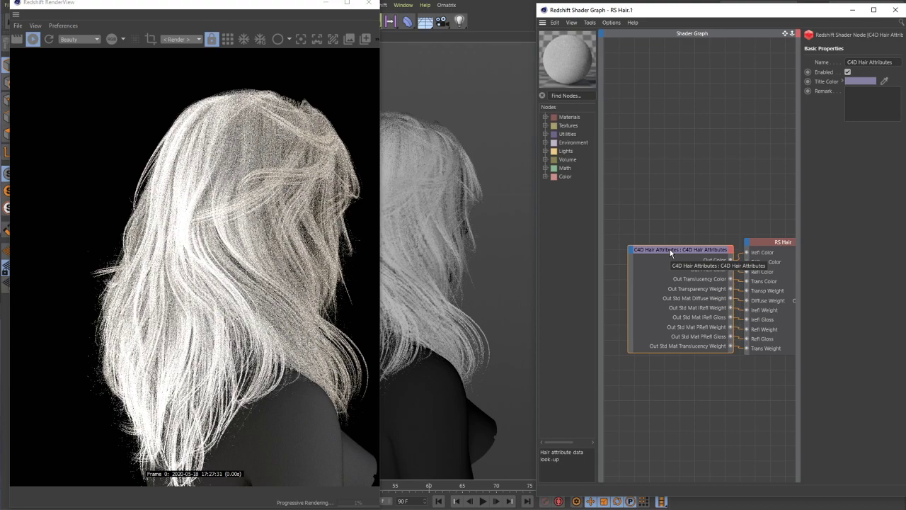
pyautogui.moveTo(669, 249); pyautogui.dragTo(663, 251)
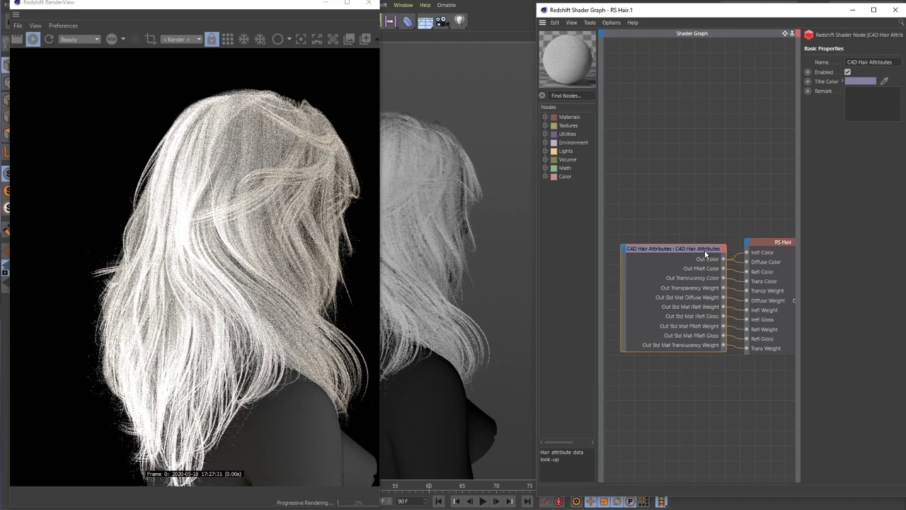
pyautogui.press('Delete')
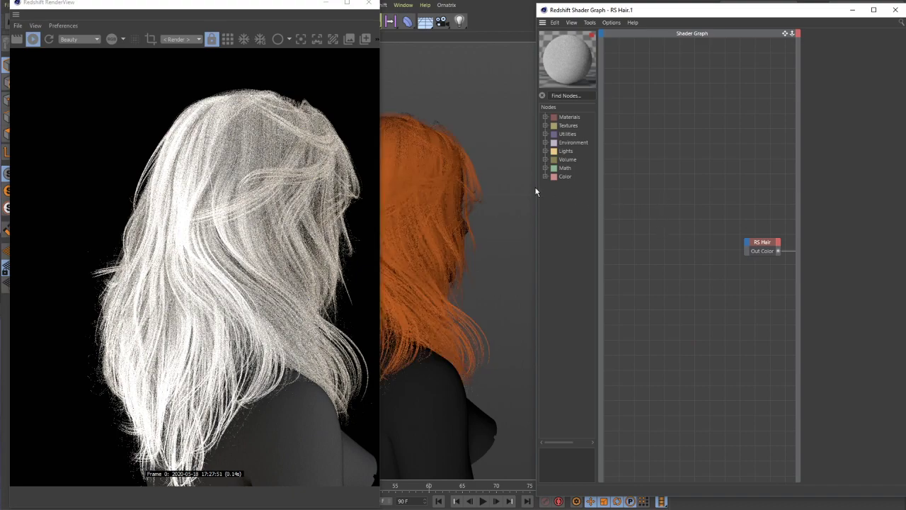
# Widen the shader graph window and turn the viewport so the render shows the hair from behind
pyautogui.moveTo(537, 189); pyautogui.dragTo(407, 189)
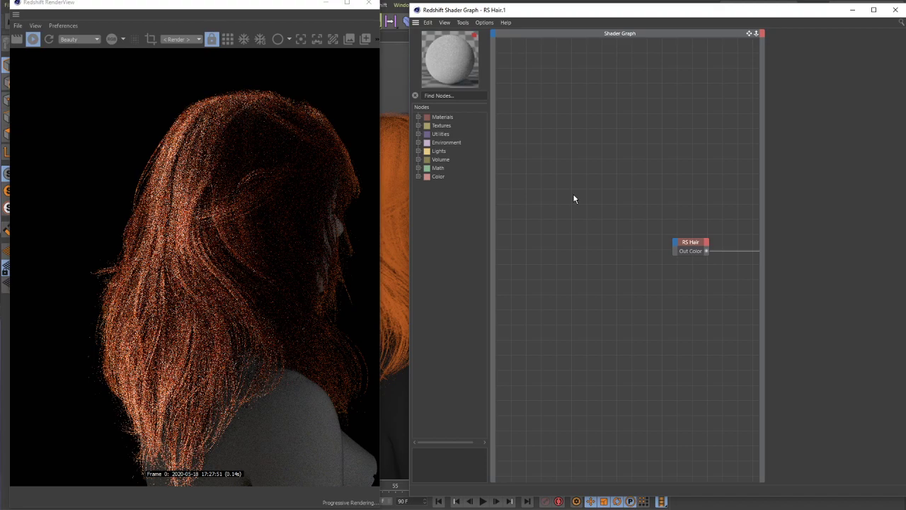
pyautogui.keyDown('alt'); pyautogui.moveTo(591, 195); pyautogui.dragTo(560, 180, button='middle'); pyautogui.keyUp('alt')
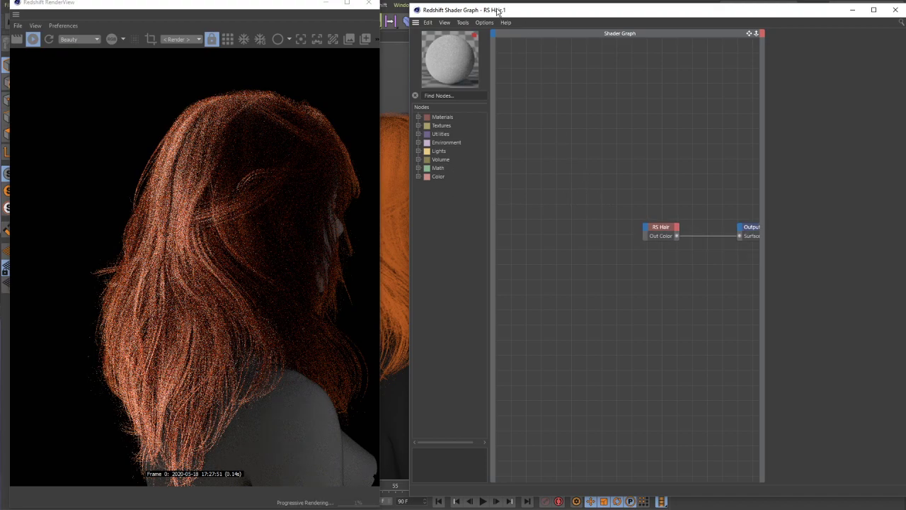
pyautogui.moveTo(498, 10); pyautogui.dragTo(507, 8)
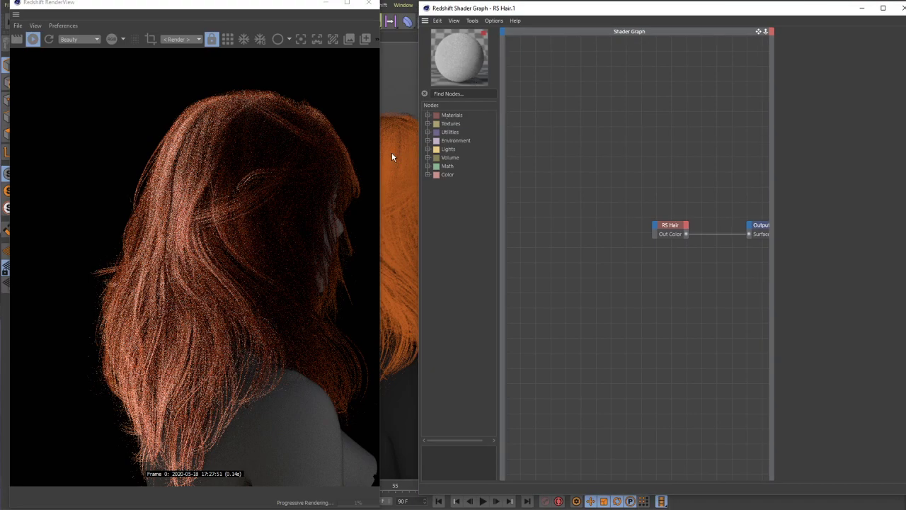
pyautogui.keyDown('alt'); pyautogui.moveTo(392, 154); pyautogui.dragTo(492, 158); pyautogui.keyUp('alt')
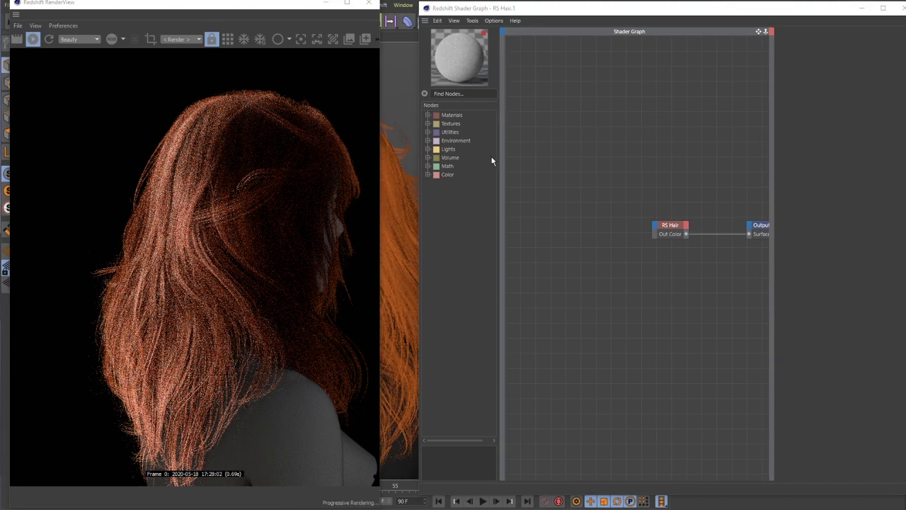
pyautogui.keyDown('alt'); pyautogui.moveTo(397, 172); pyautogui.dragTo(428, 175); pyautogui.keyUp('alt')
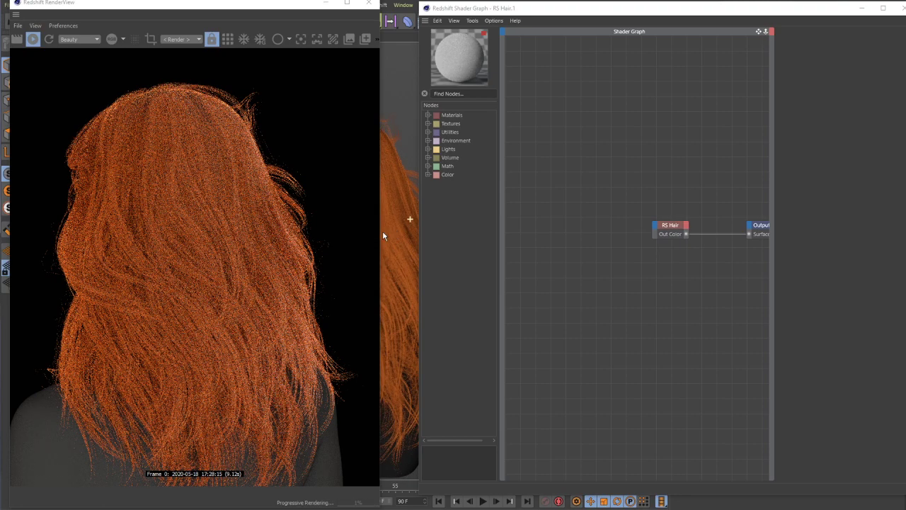
pyautogui.keyDown('alt'); pyautogui.moveTo(349, 223); pyautogui.dragTo(374, 223); pyautogui.keyUp('alt')
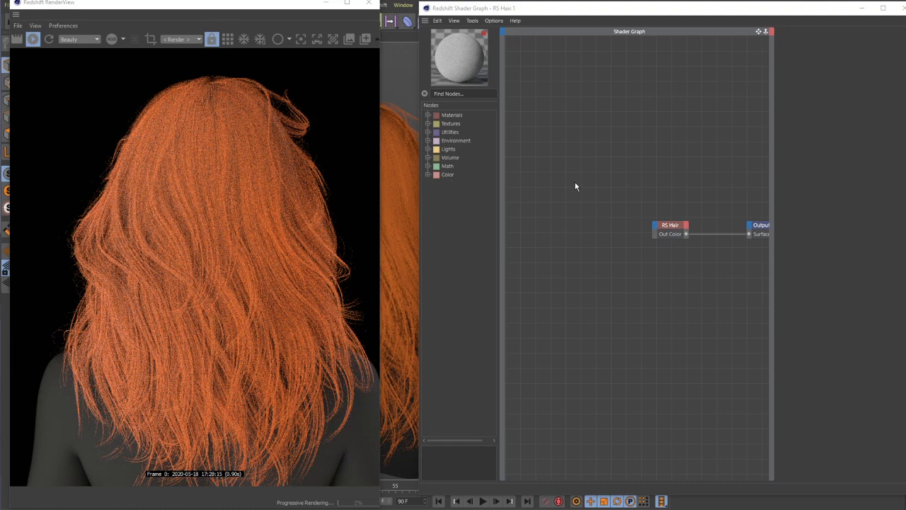
# Move the shader graph out of the way and enable Flip Horizontal for the RS Dome Light's map
pyautogui.moveTo(709, 178); pyautogui.dragTo(673, 174, button='middle')
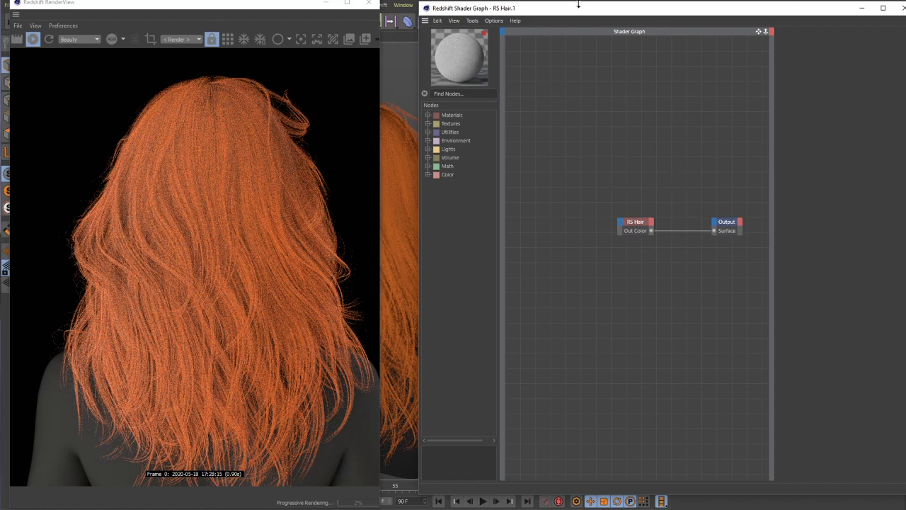
pyautogui.moveTo(584, 13); pyautogui.dragTo(539, 509)
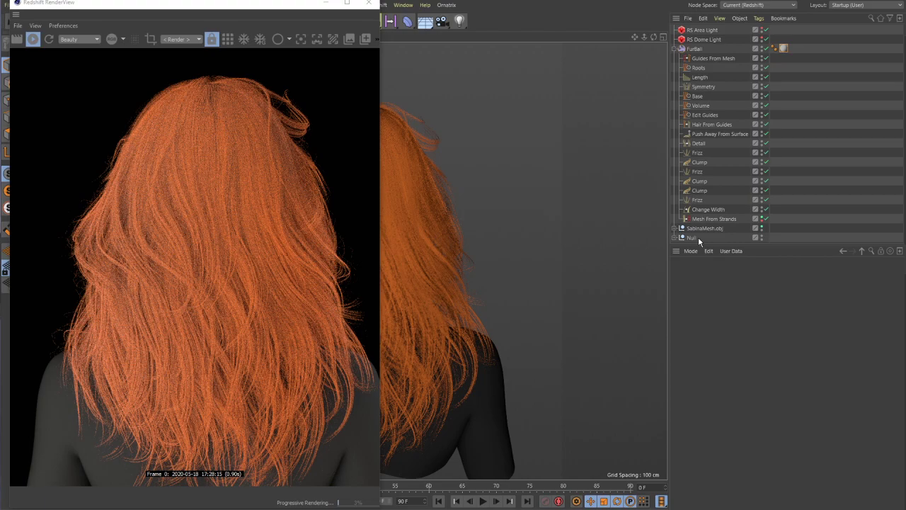
pyautogui.click(706, 40)
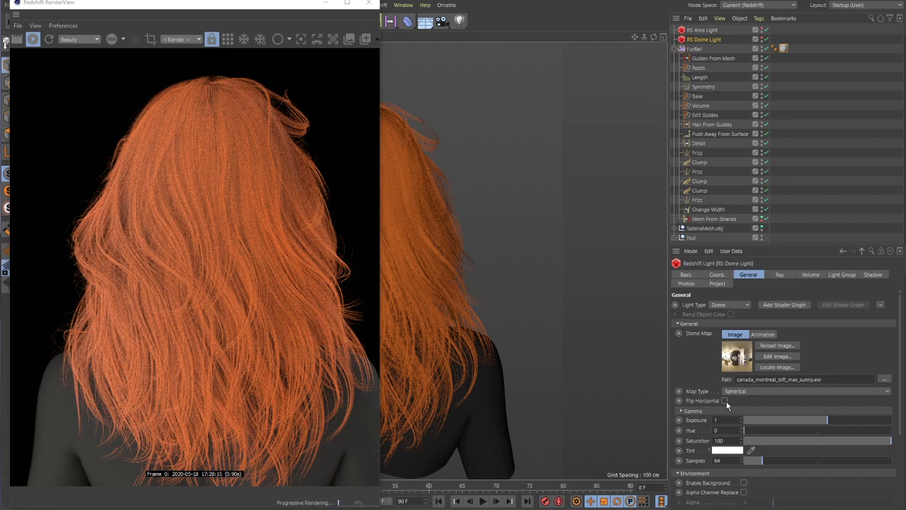
pyautogui.click(725, 400)
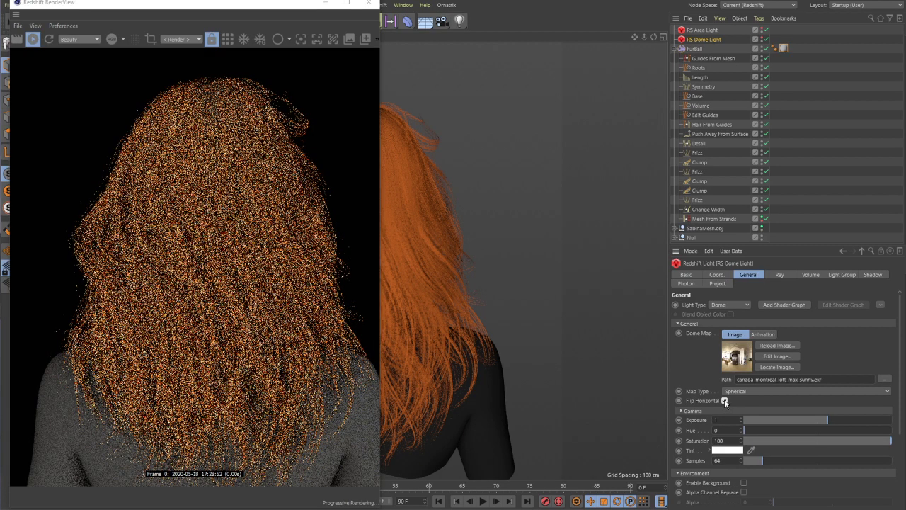
# Disable Flip Horizontal for the RS Dome Light's map and orbit around the back of the hair to check the lighting
pyautogui.click(725, 401)
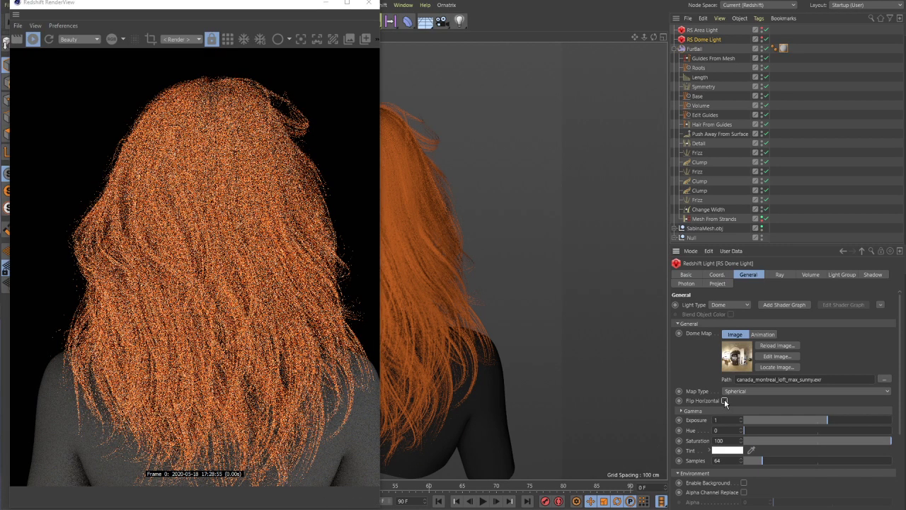
pyautogui.keyDown('alt'); pyautogui.moveTo(513, 225); pyautogui.dragTo(416, 222); pyautogui.keyUp('alt')
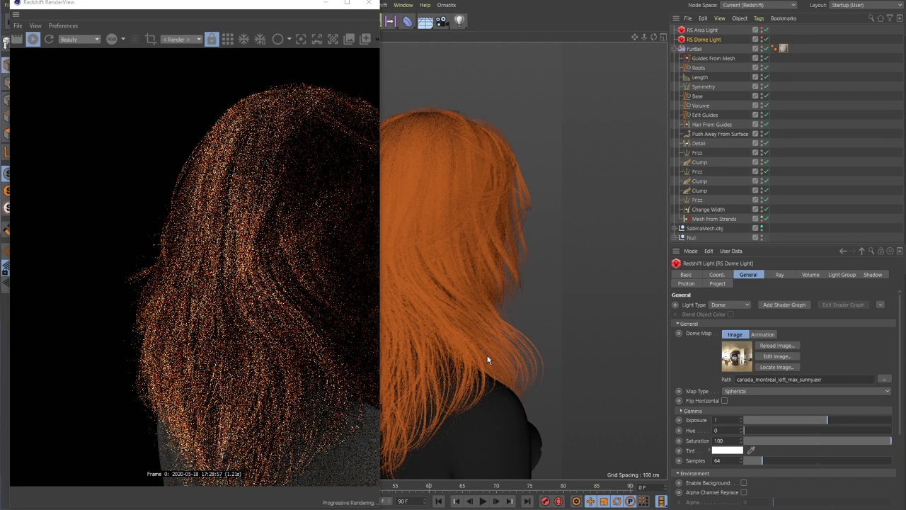
pyautogui.keyDown('alt'); pyautogui.moveTo(509, 259); pyautogui.dragTo(417, 243); pyautogui.keyUp('alt')
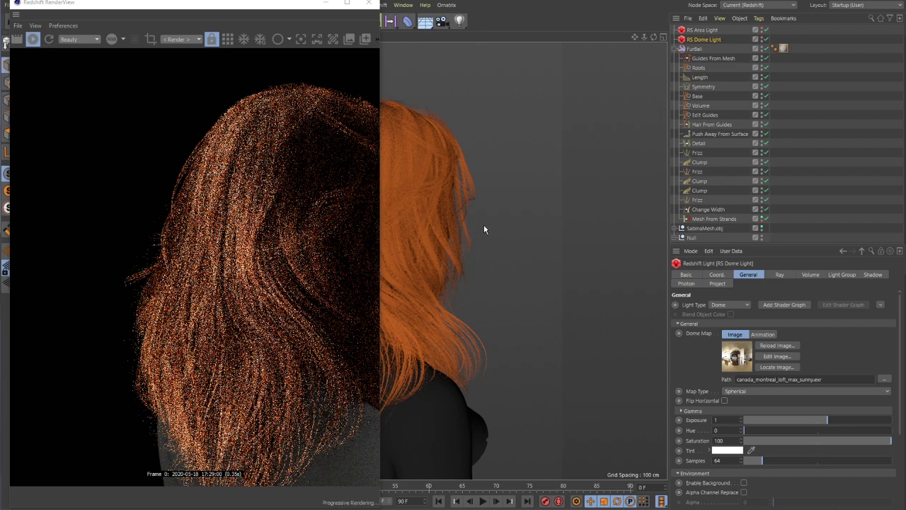
pyautogui.keyDown('alt'); pyautogui.moveTo(483, 227); pyautogui.dragTo(494, 267); pyautogui.keyUp('alt')
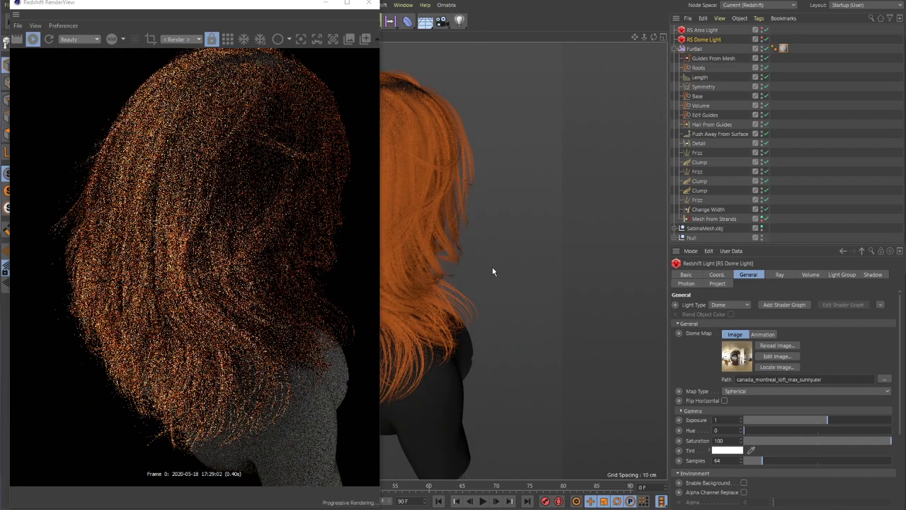
# Turn the view to the front of the head and widen the render window so the whole hairstyle fits
pyautogui.keyDown('alt'); pyautogui.moveTo(489, 266); pyautogui.dragTo(419, 212); pyautogui.keyUp('alt')
pyautogui.moveTo(477, 211)
pyautogui.keyDown('alt'); pyautogui.mouseDown()
pyautogui.moveTo(467, 196)
pyautogui.moveTo(441, 204)
pyautogui.moveTo(487, 221)
pyautogui.mouseUp(); pyautogui.keyUp('alt')
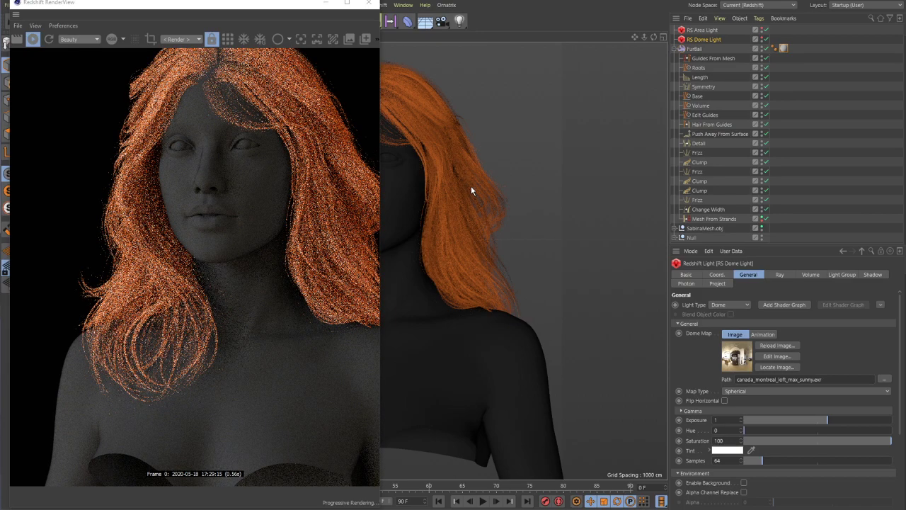
pyautogui.moveTo(381, 153); pyautogui.dragTo(434, 156)
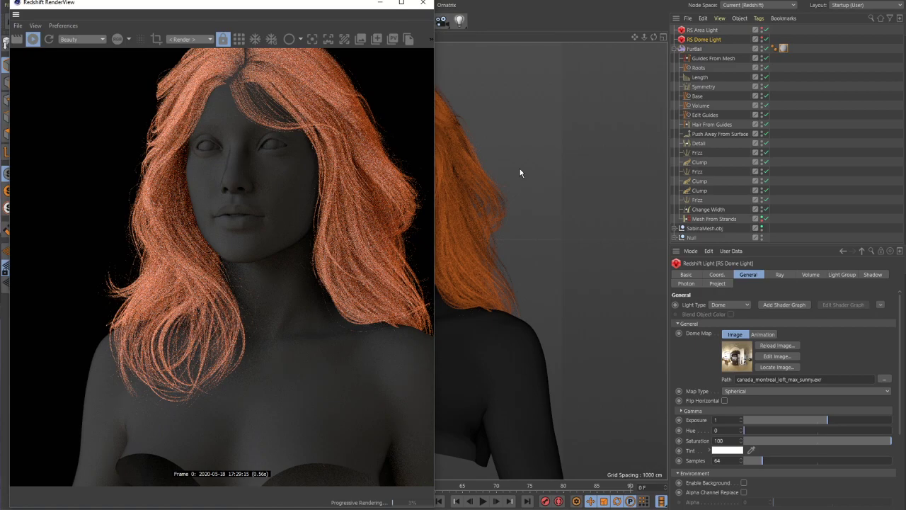
pyautogui.keyDown('alt'); pyautogui.moveTo(534, 160); pyautogui.dragTo(531, 174, button='middle'); pyautogui.keyUp('alt')
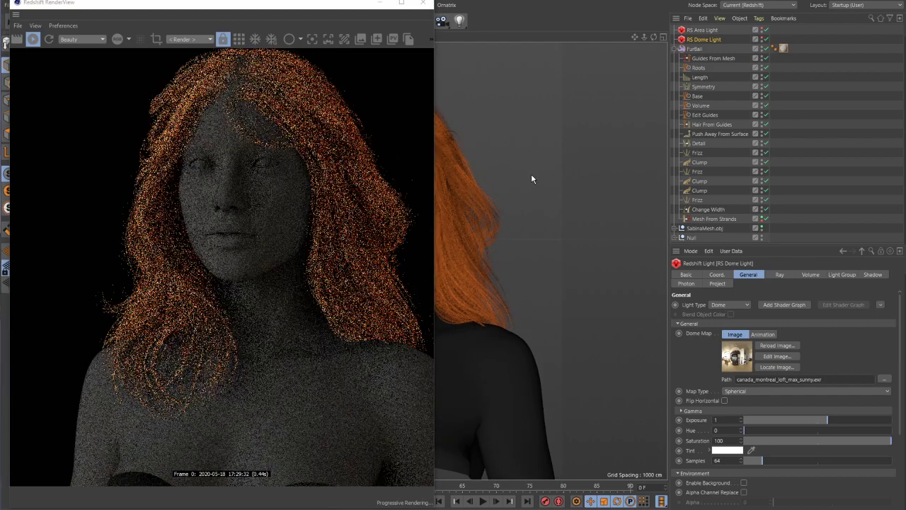
# Bring the hair material's shader graph back beside the render and show the settings of the RS Hair node
pyautogui.moveTo(624, 507); pyautogui.dragTo(667, 28)
pyautogui.keyDown('alt'); pyautogui.moveTo(627, 188); pyautogui.dragTo(664, 188, button='right'); pyautogui.keyUp('alt')
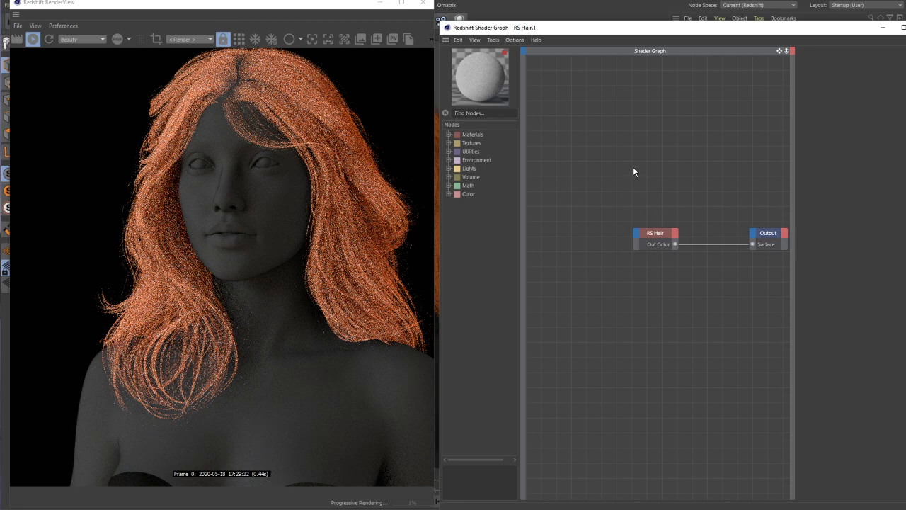
pyautogui.keyDown('alt'); pyautogui.moveTo(628, 200); pyautogui.dragTo(657, 199, button='right'); pyautogui.keyUp('alt')
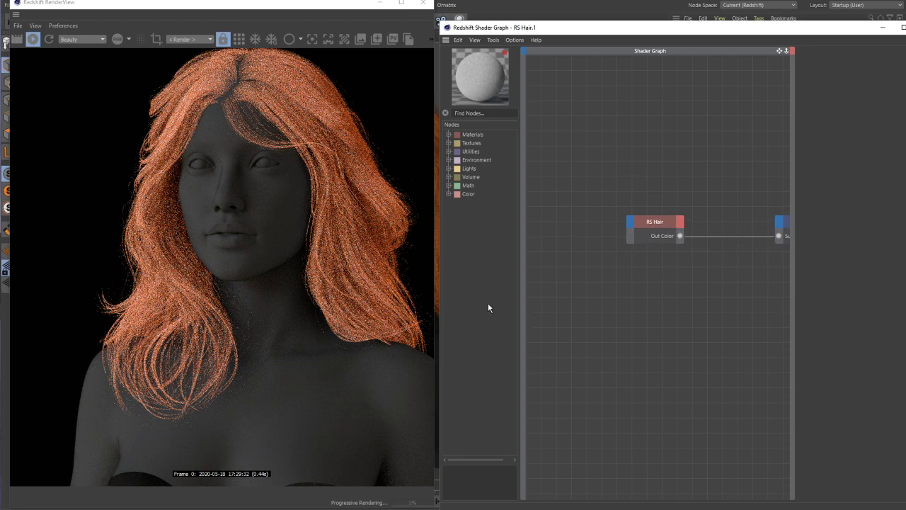
pyautogui.keyDown('alt'); pyautogui.moveTo(635, 254); pyautogui.dragTo(657, 254, button='right'); pyautogui.keyUp('alt')
pyautogui.keyDown('alt'); pyautogui.moveTo(618, 250); pyautogui.dragTo(606, 242, button='middle'); pyautogui.keyUp('alt')
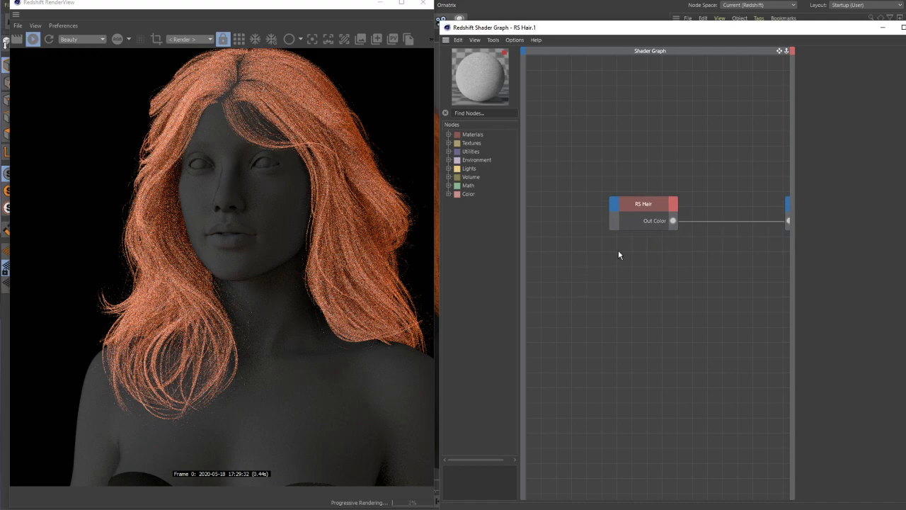
pyautogui.keyDown('alt'); pyautogui.moveTo(725, 163); pyautogui.dragTo(665, 160, button='middle'); pyautogui.keyUp('alt')
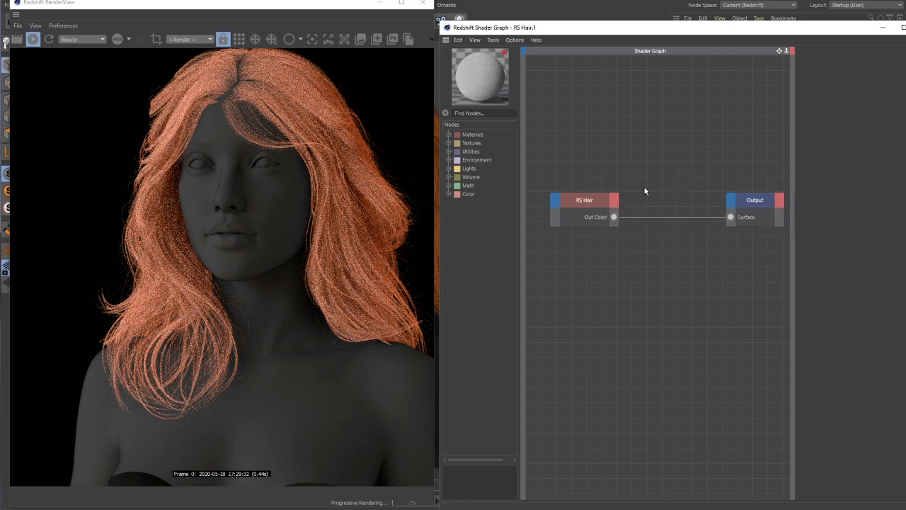
pyautogui.click(592, 202)
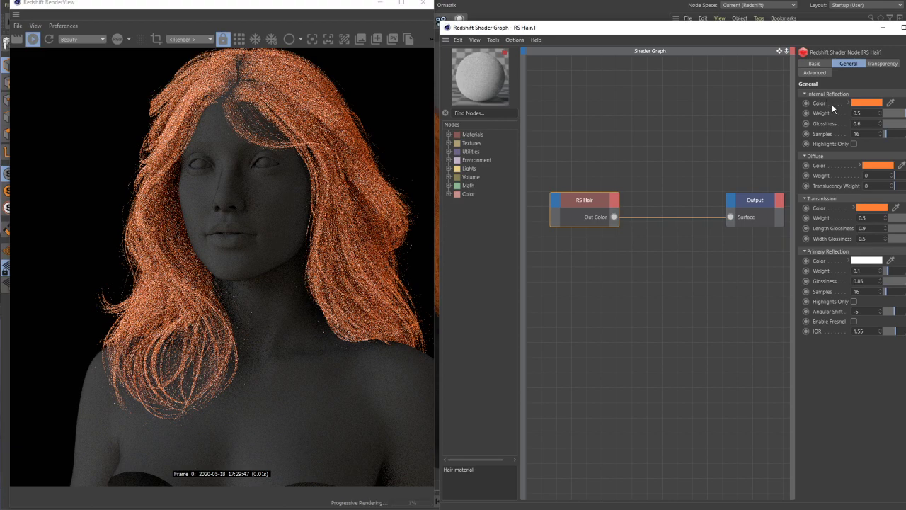
# Try a crimson Internal Reflection color for the RS Hair node, with hue 351°, saturation 80% and value 62%
pyautogui.moveTo(864, 107)
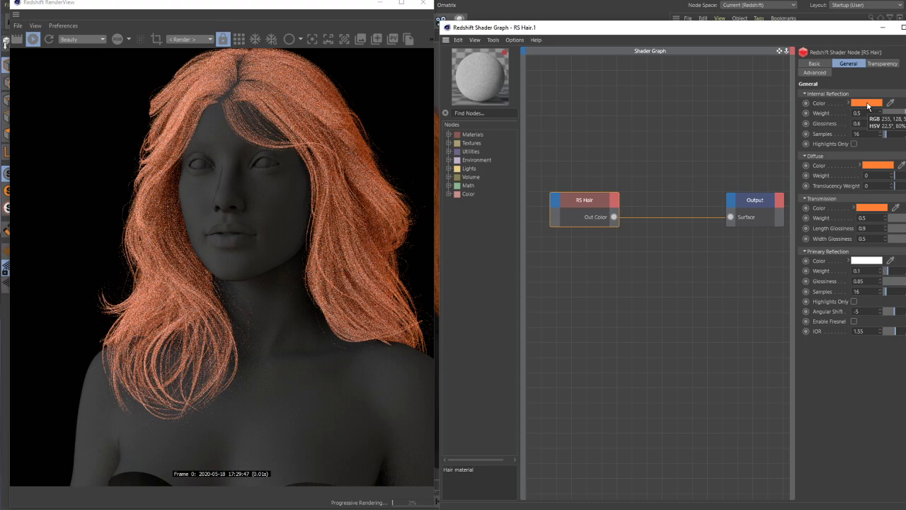
pyautogui.click(866, 103)
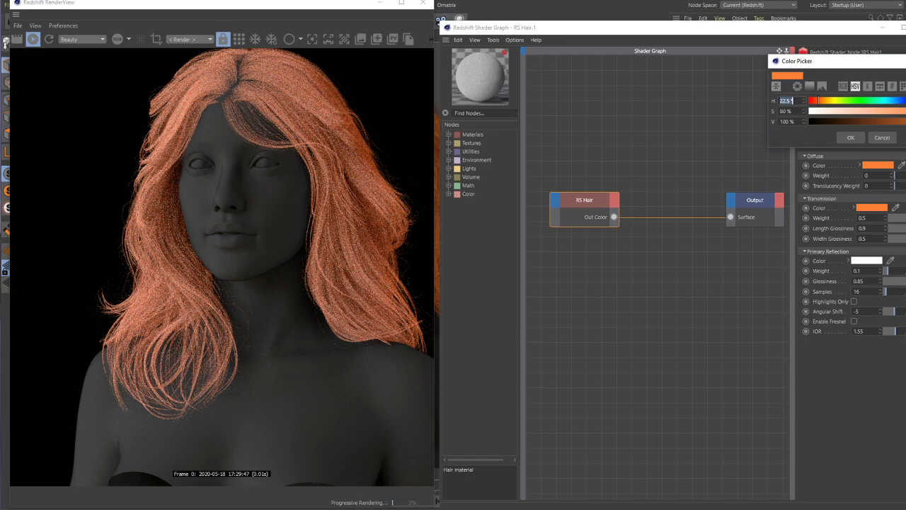
pyautogui.moveTo(905, 122); pyautogui.dragTo(904, 122)
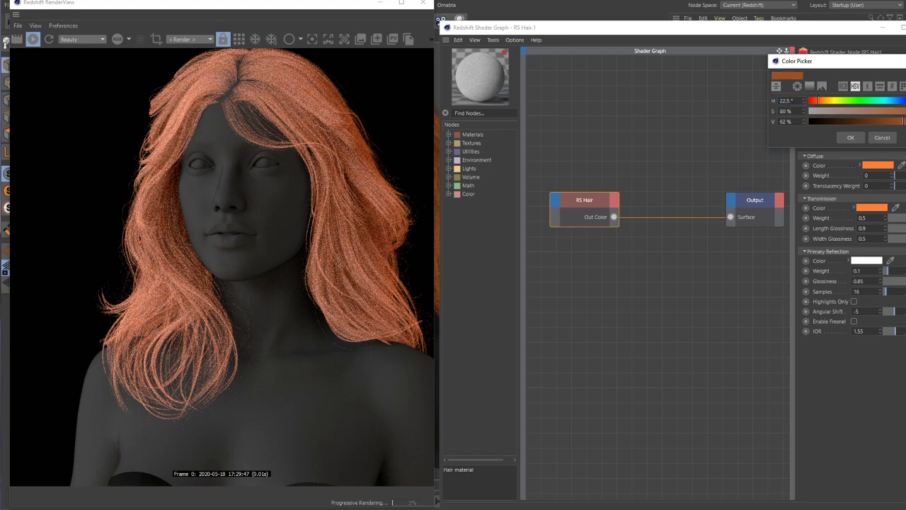
pyautogui.click(850, 137)
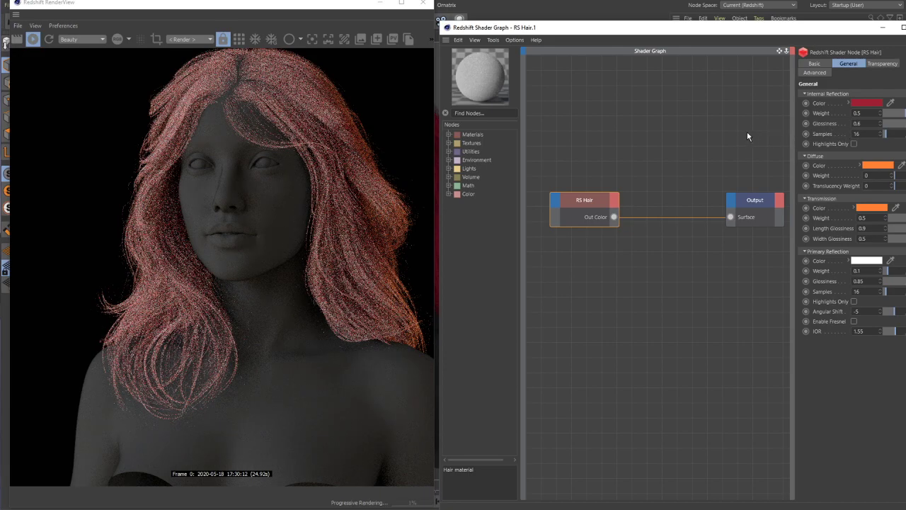
# Shift the Internal Reflection color's hue to 34° for an amber-brown tone
pyautogui.click(867, 102)
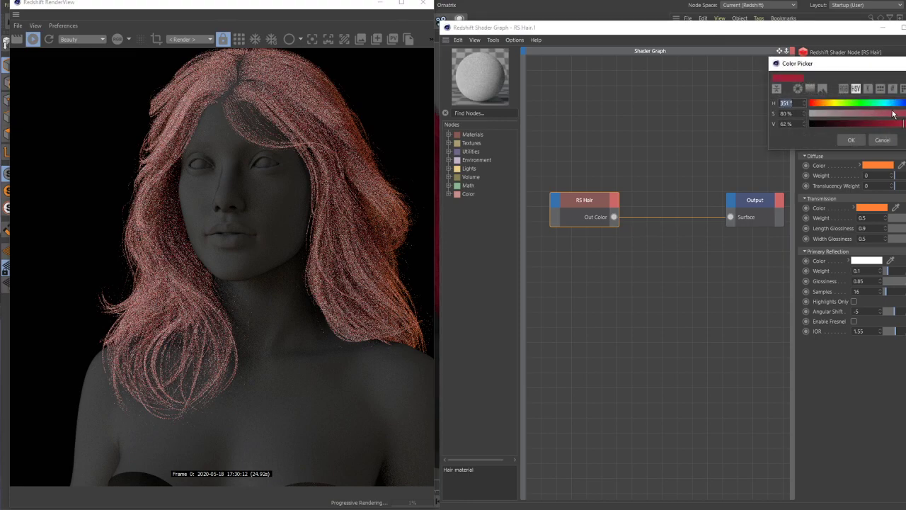
pyautogui.moveTo(837, 107); pyautogui.dragTo(824, 106)
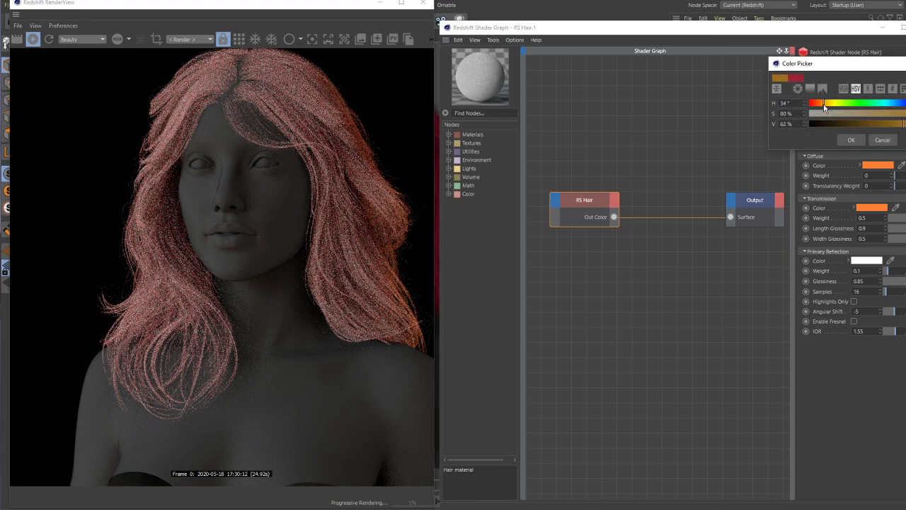
pyautogui.click(851, 139)
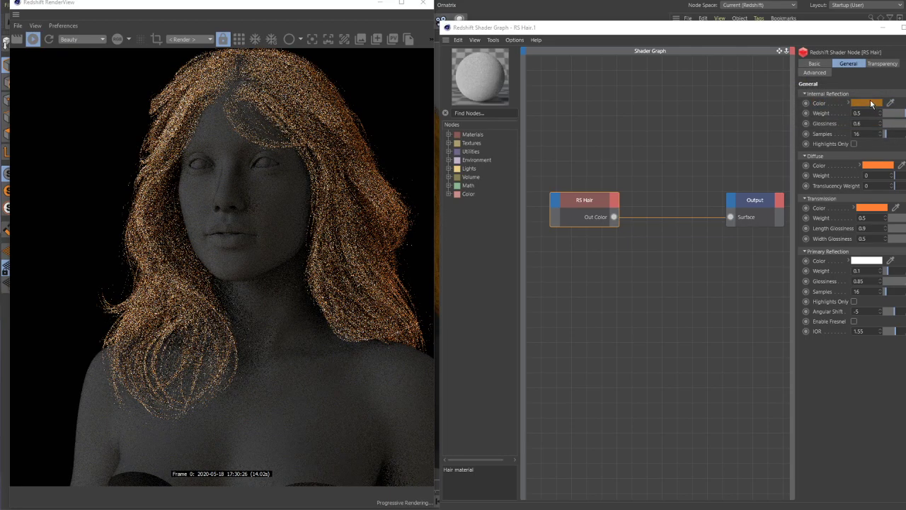
# Set the Internal Reflection color's hue to 41° and saturation to 69%, and lower its value to a very dark brown
pyautogui.click(871, 104)
pyautogui.click(876, 120)
pyautogui.click(905, 110)
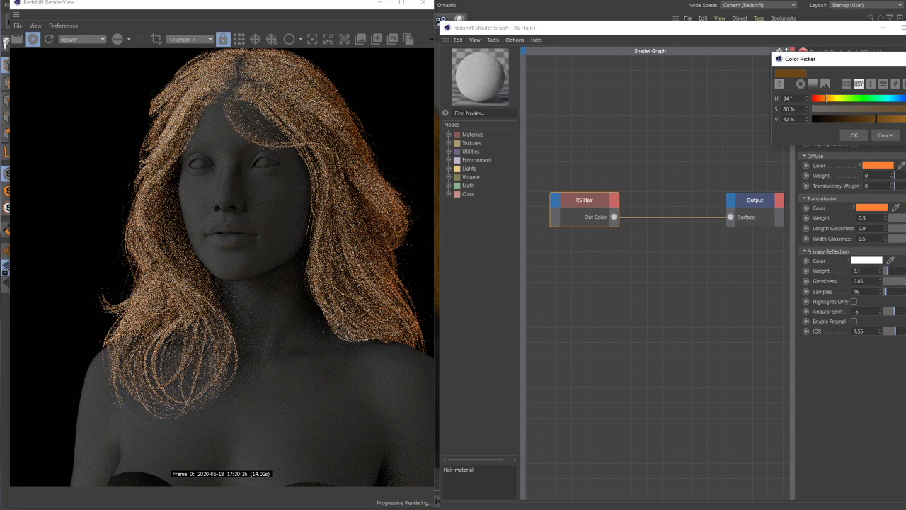
pyautogui.moveTo(826, 98); pyautogui.dragTo(832, 104)
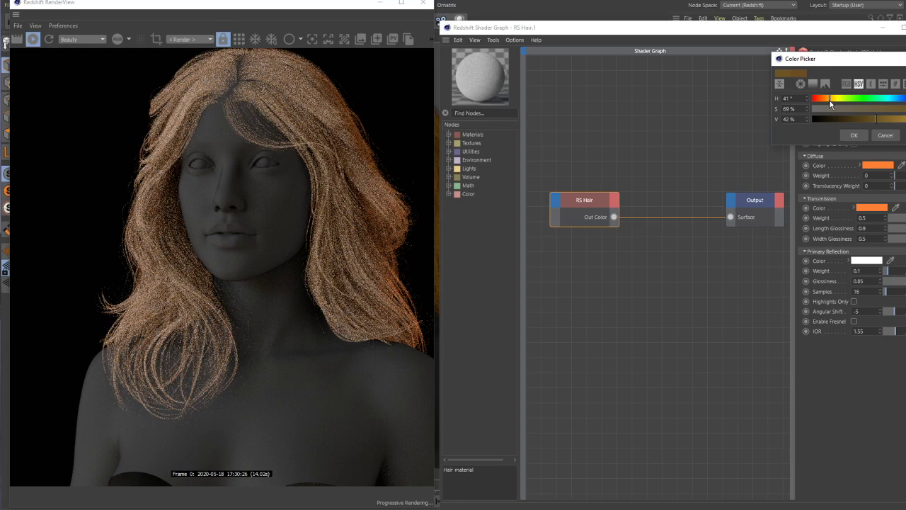
pyautogui.click(854, 135)
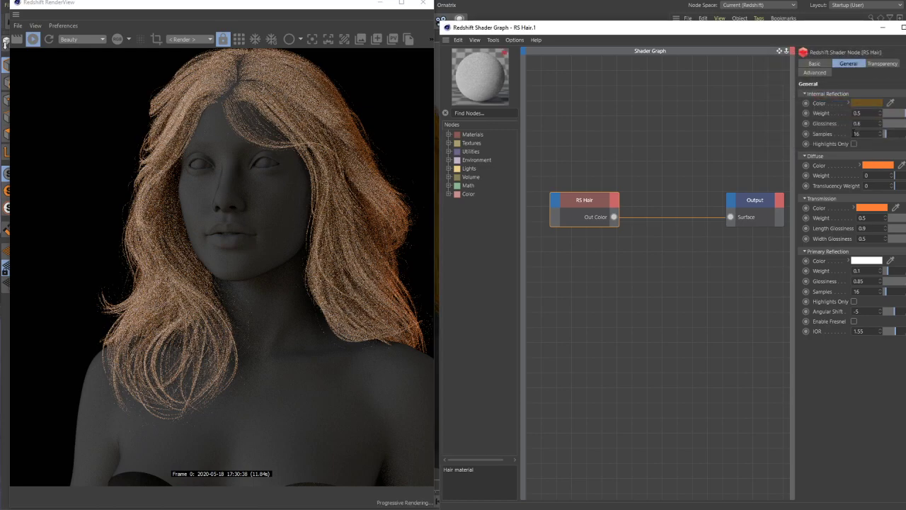
pyautogui.click(870, 104)
pyautogui.click(855, 136)
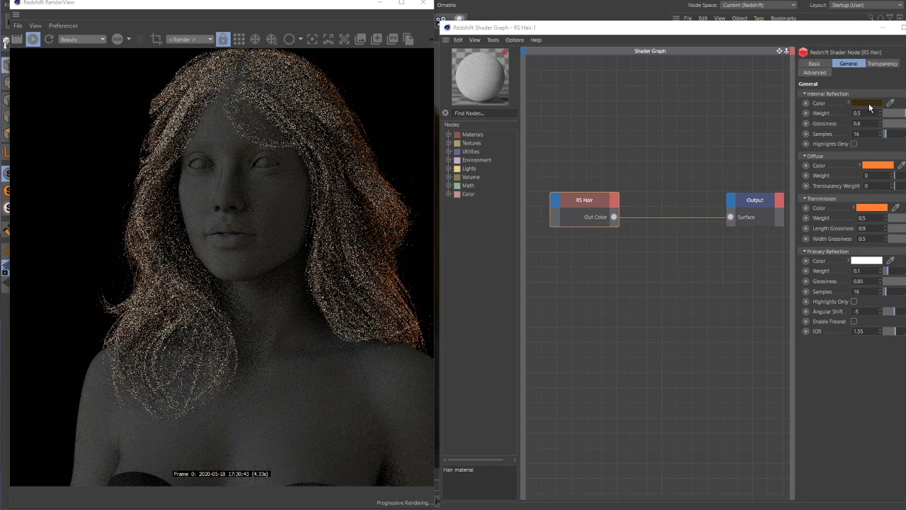
# Set the hair's Internal Reflection color to a dark brown with hue 39°, saturation 69% and value 17%
pyautogui.click(870, 107)
pyautogui.click(837, 121)
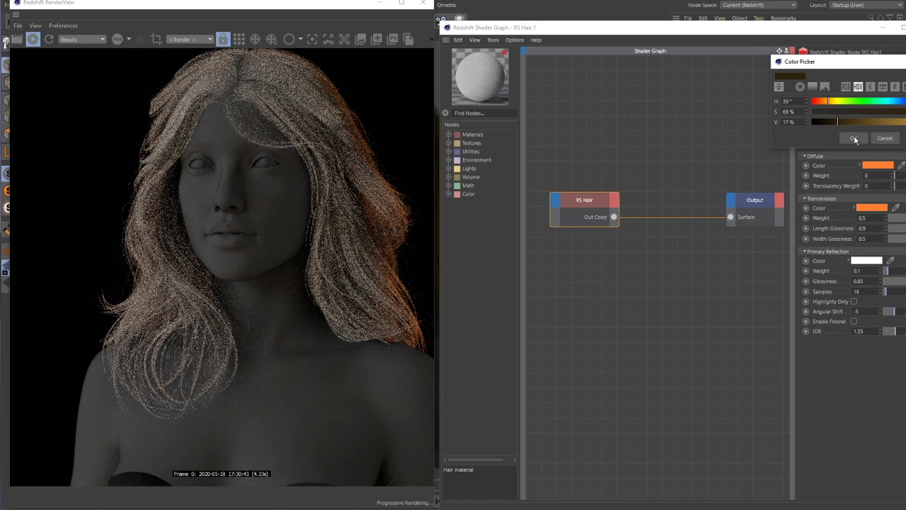
pyautogui.click(854, 138)
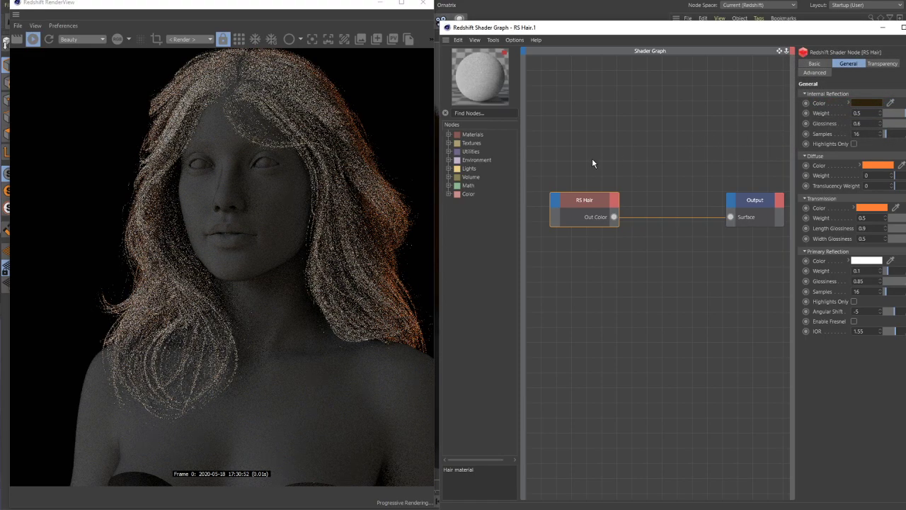
pyautogui.moveTo(592, 158); pyautogui.dragTo(620, 158, button='middle')
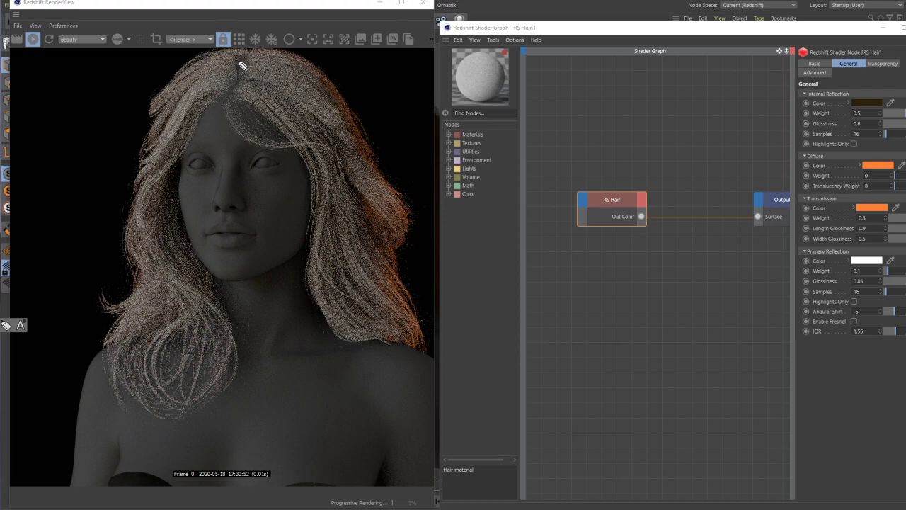
pyautogui.moveTo(247, 62); pyautogui.dragTo(246, 75)
pyautogui.moveTo(415, 319)
pyautogui.mouseDown()
pyautogui.moveTo(418, 327)
pyautogui.moveTo(414, 314)
pyautogui.mouseUp()
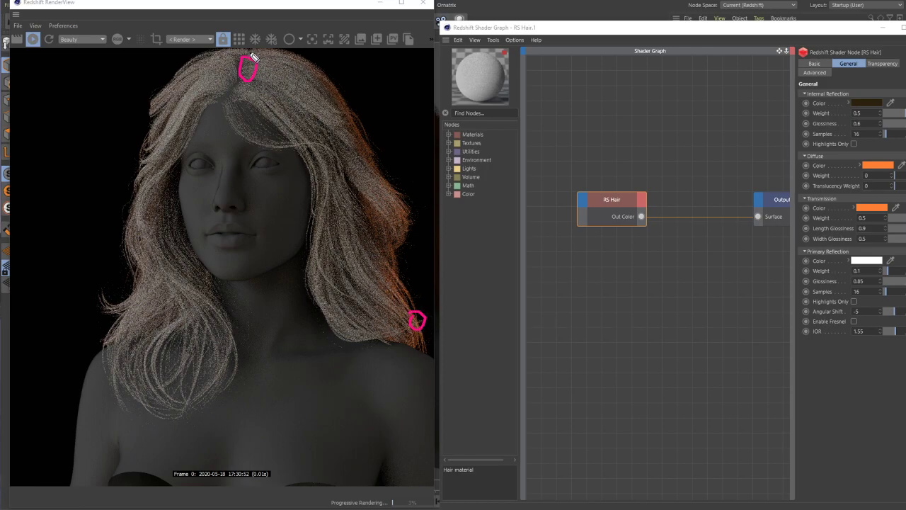
pyautogui.moveTo(251, 58)
pyautogui.mouseDown()
pyautogui.moveTo(241, 84)
pyautogui.moveTo(272, 71)
pyautogui.moveTo(261, 88)
pyautogui.mouseUp()
pyautogui.moveTo(412, 307)
pyautogui.mouseDown()
pyautogui.moveTo(409, 331)
pyautogui.moveTo(420, 310)
pyautogui.moveTo(409, 318)
pyautogui.mouseUp()
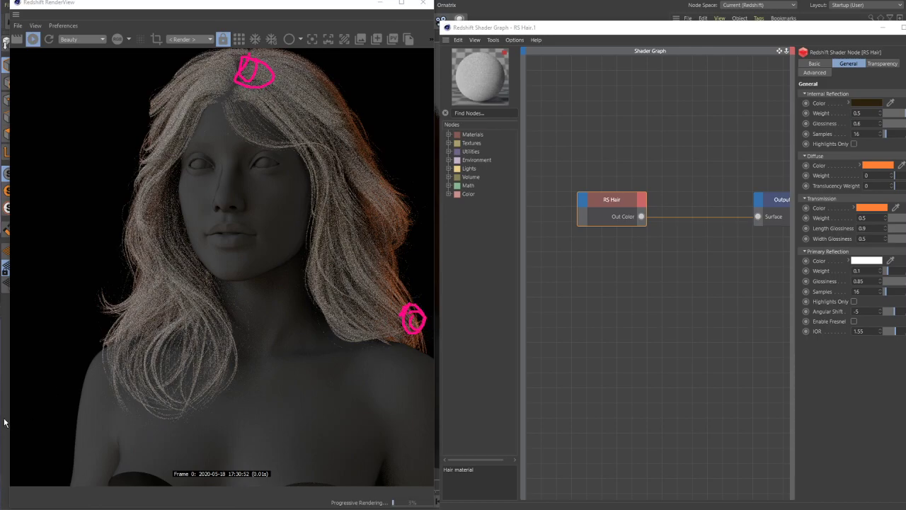
pyautogui.hotkey('ctrl', 'shift', '7')
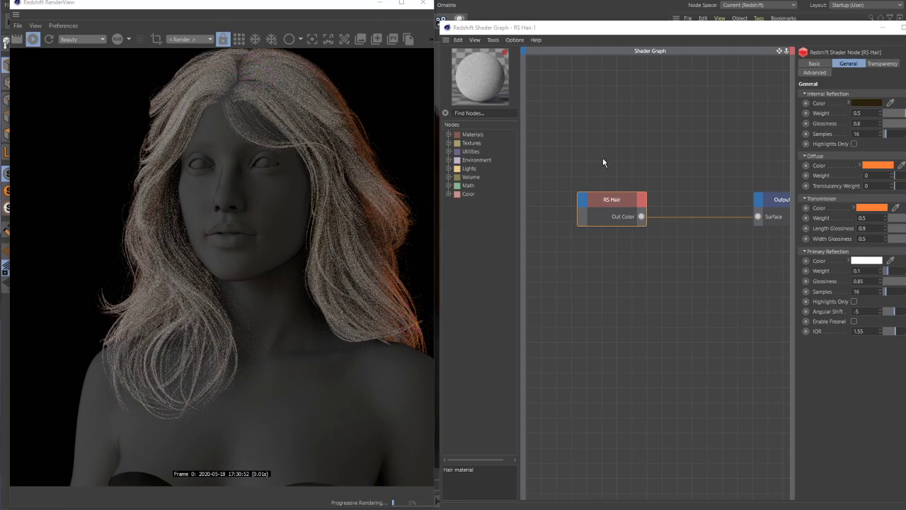
# Move the RS Hair node closer to the Output node in the shader graph
pyautogui.moveTo(647, 168); pyautogui.dragTo(667, 159, button='middle')
pyautogui.moveTo(535, 222); pyautogui.dragTo(558, 233, button='middle')
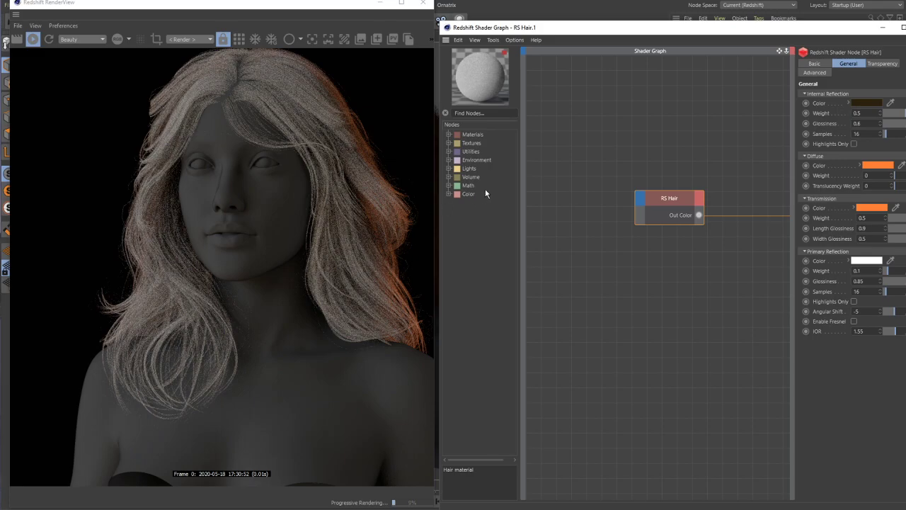
pyautogui.moveTo(664, 201); pyautogui.dragTo(722, 199)
pyautogui.moveTo(701, 165); pyautogui.dragTo(639, 168, button='middle')
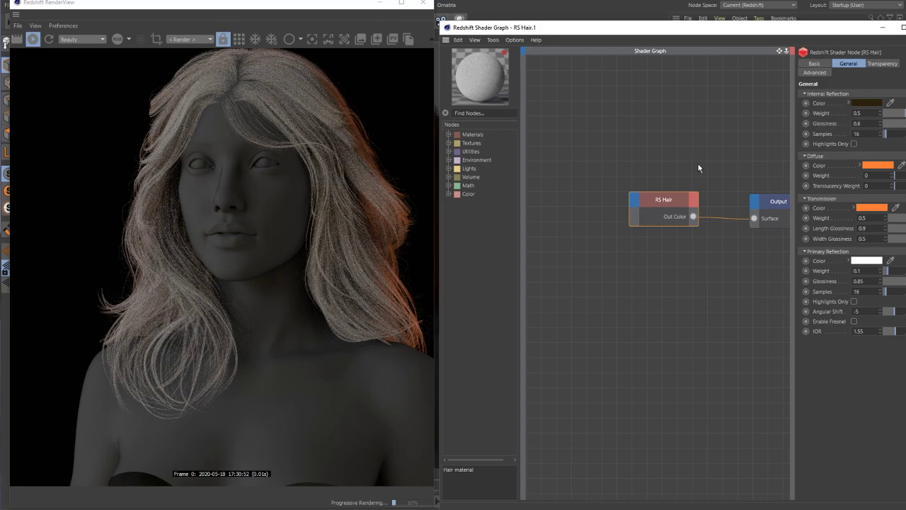
pyautogui.moveTo(661, 202); pyautogui.dragTo(682, 204)
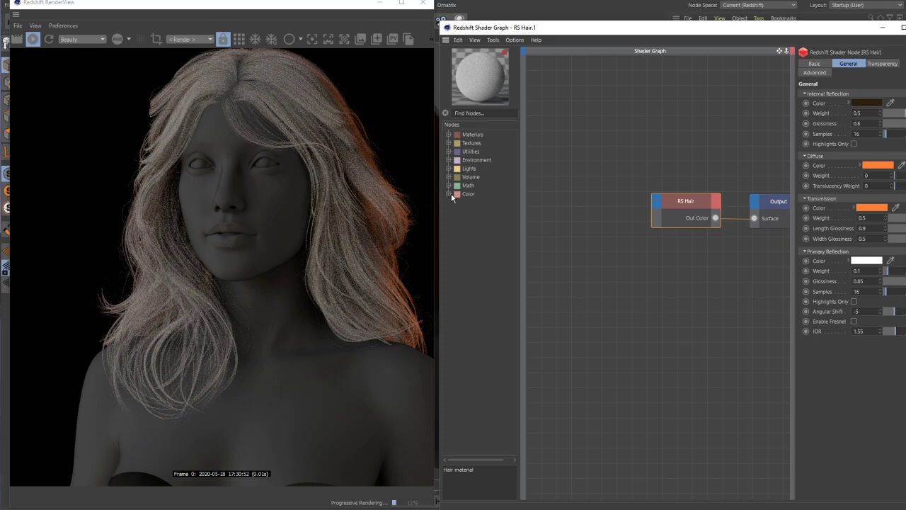
# Add a Hair Position utility node to the graph and place it ahead of the RS Hair node
pyautogui.click(448, 151)
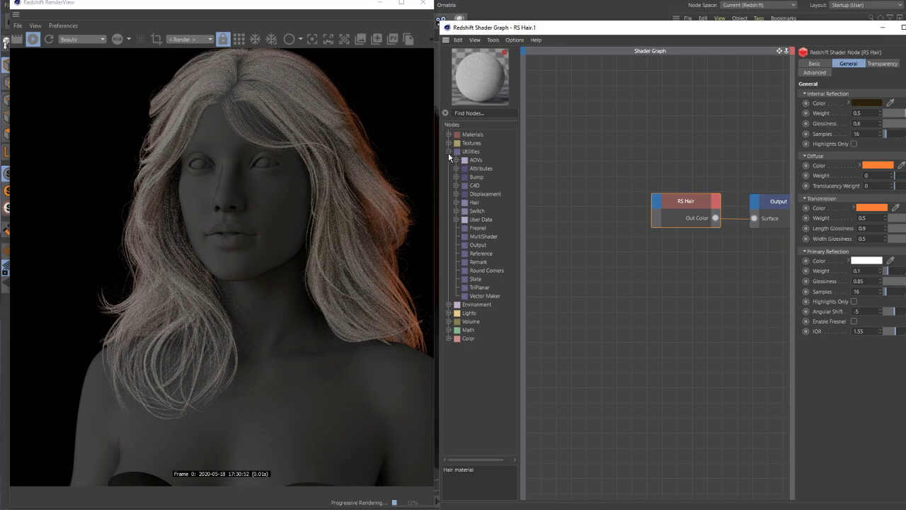
pyautogui.click(456, 203)
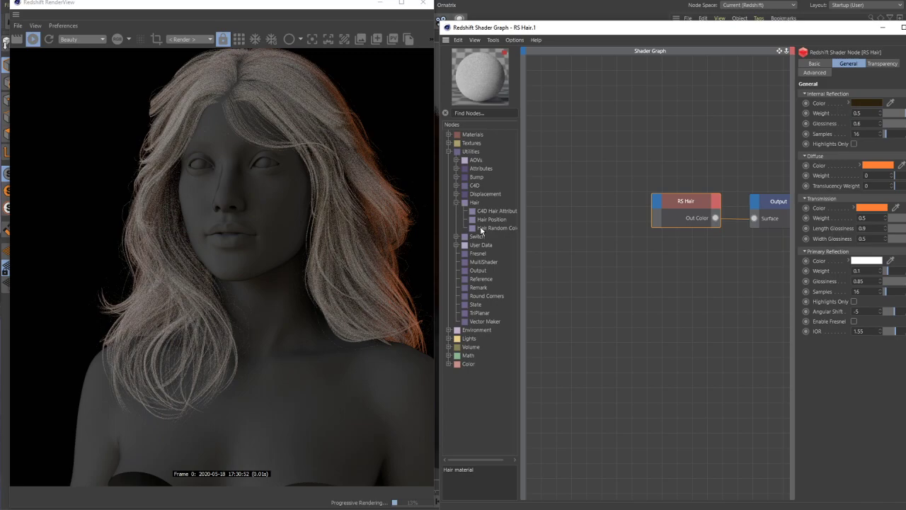
pyautogui.moveTo(491, 222); pyautogui.dragTo(582, 196)
pyautogui.keyDown('alt'); pyautogui.moveTo(529, 200); pyautogui.dragTo(634, 192, button='middle'); pyautogui.keyUp('alt')
pyautogui.moveTo(665, 194); pyautogui.dragTo(634, 195)
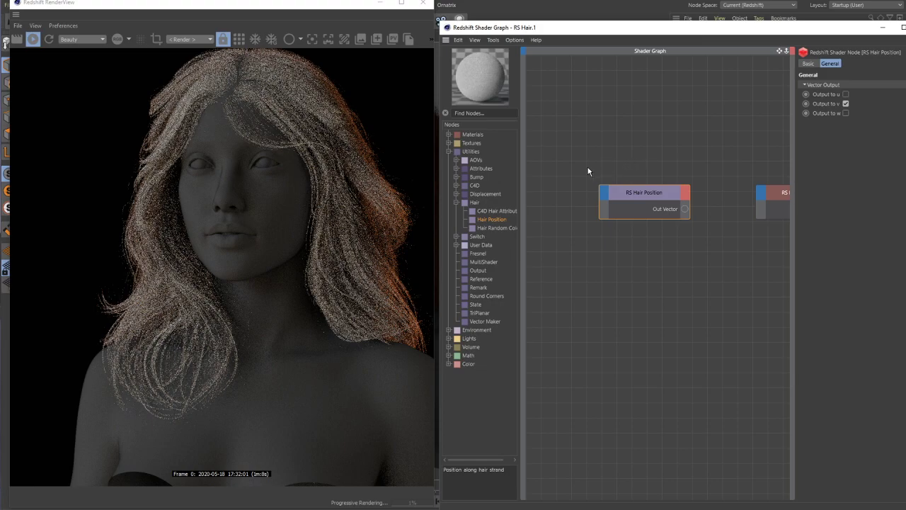
pyautogui.click(561, 174)
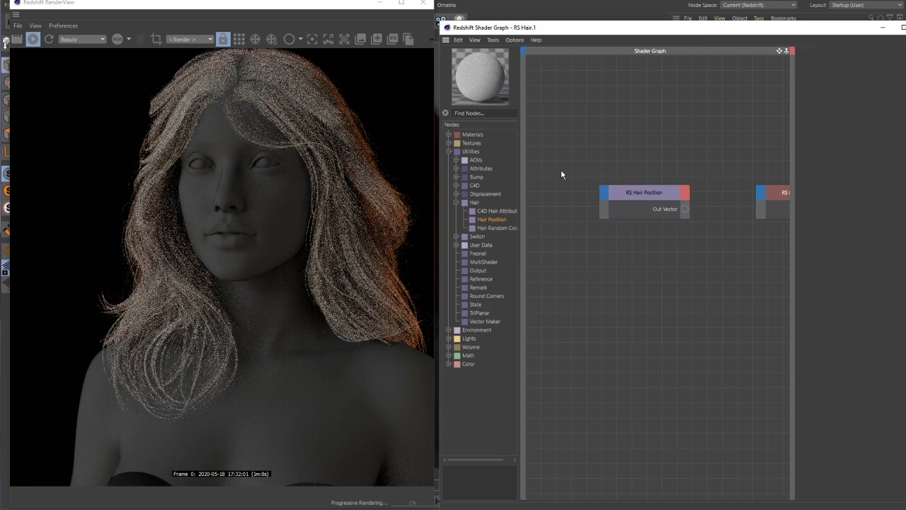
# Add a Ramp texture node and arrange it between the Hair Position and RS Hair nodes
pyautogui.click(448, 142)
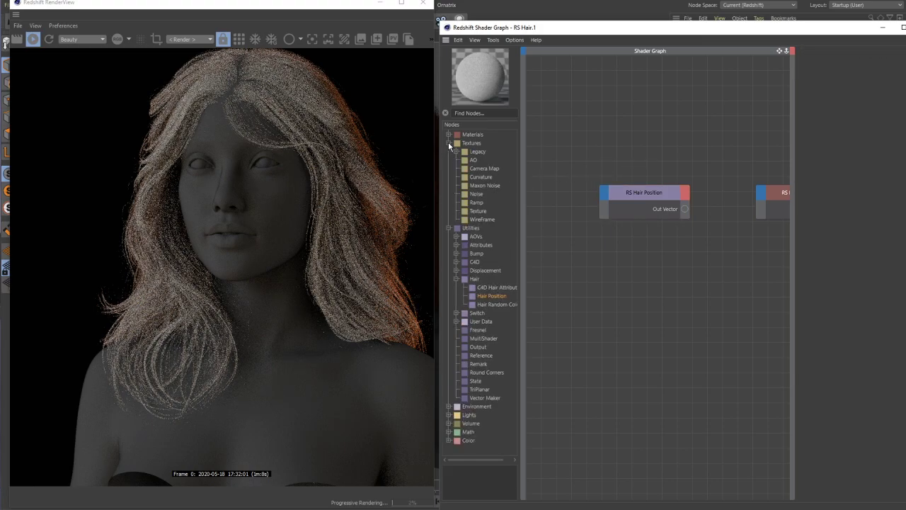
pyautogui.moveTo(474, 202); pyautogui.dragTo(692, 262)
pyautogui.moveTo(629, 196); pyautogui.dragTo(577, 202)
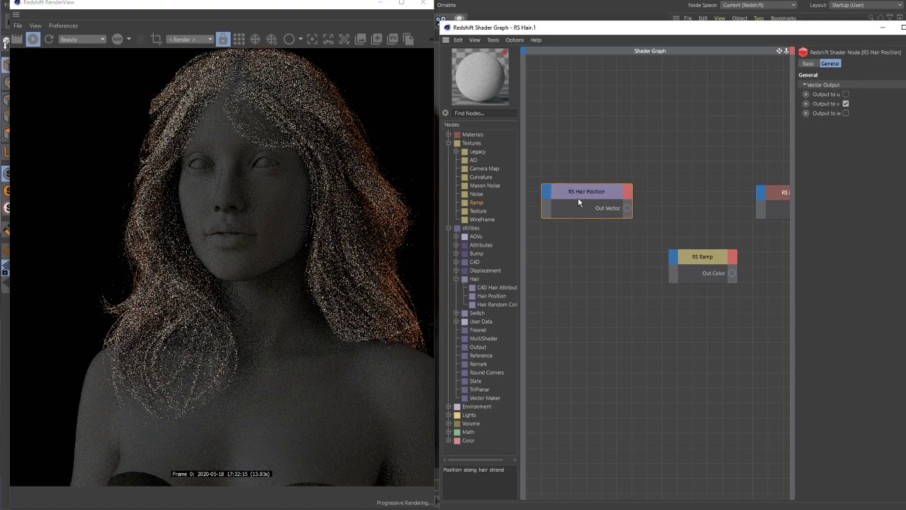
pyautogui.moveTo(697, 266); pyautogui.dragTo(687, 218)
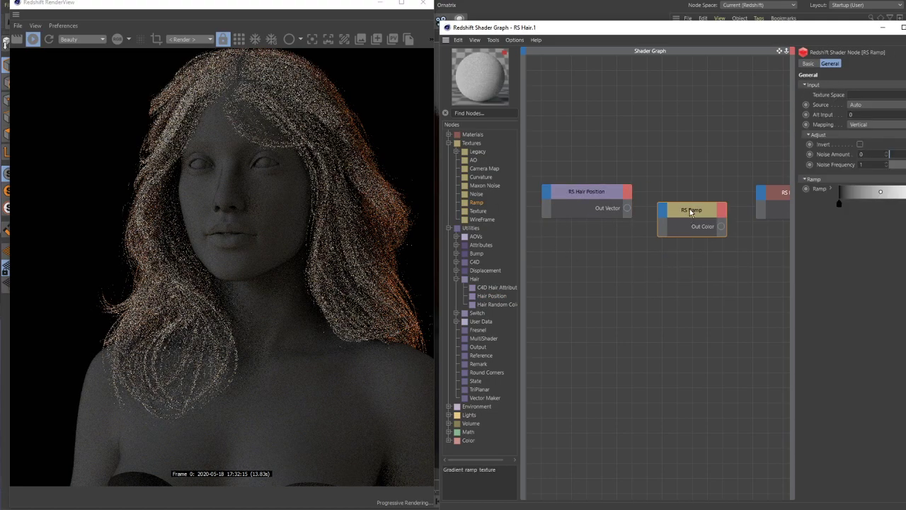
# Set the ramp's 0% knot to a yellow with hue 46°, saturation 100% and value 100%
pyautogui.doubleClick(839, 205)
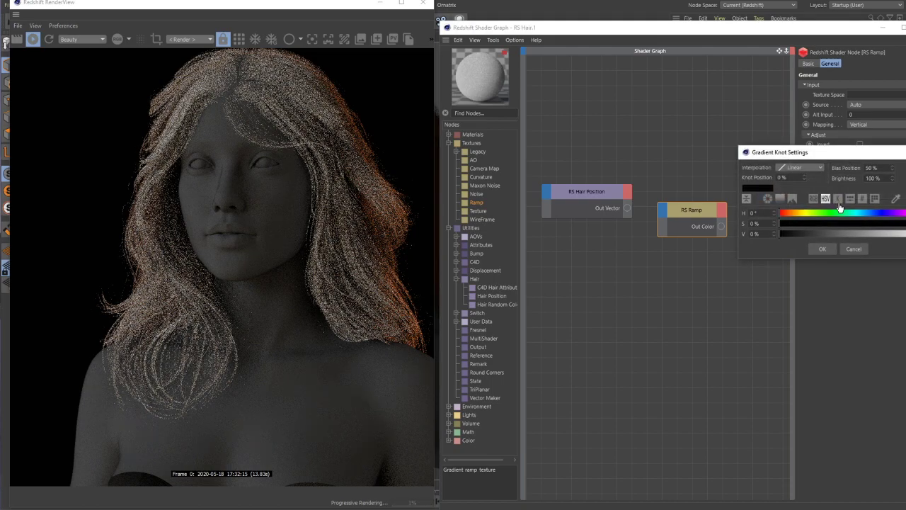
pyautogui.moveTo(899, 214)
pyautogui.mouseDown()
pyautogui.moveTo(882, 214)
pyautogui.moveTo(891, 224)
pyautogui.mouseUp()
pyautogui.click(905, 224)
pyautogui.click(905, 234)
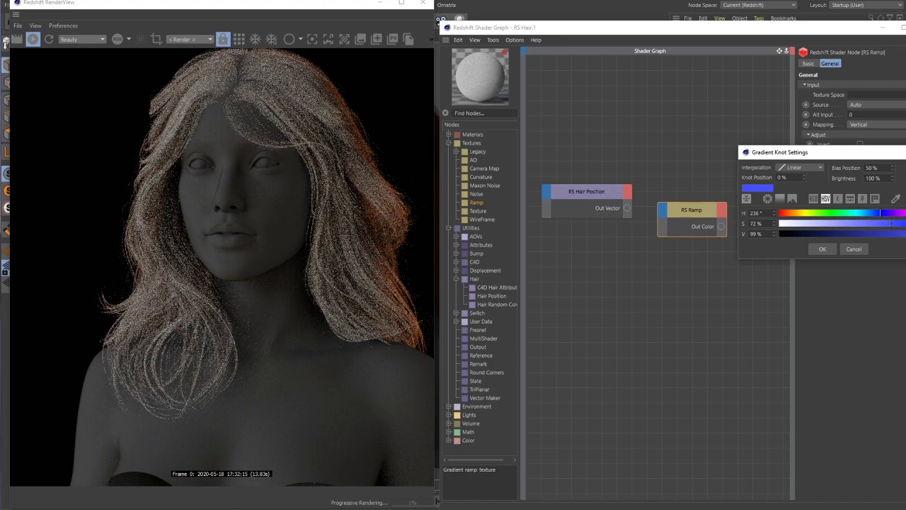
pyautogui.click(799, 214)
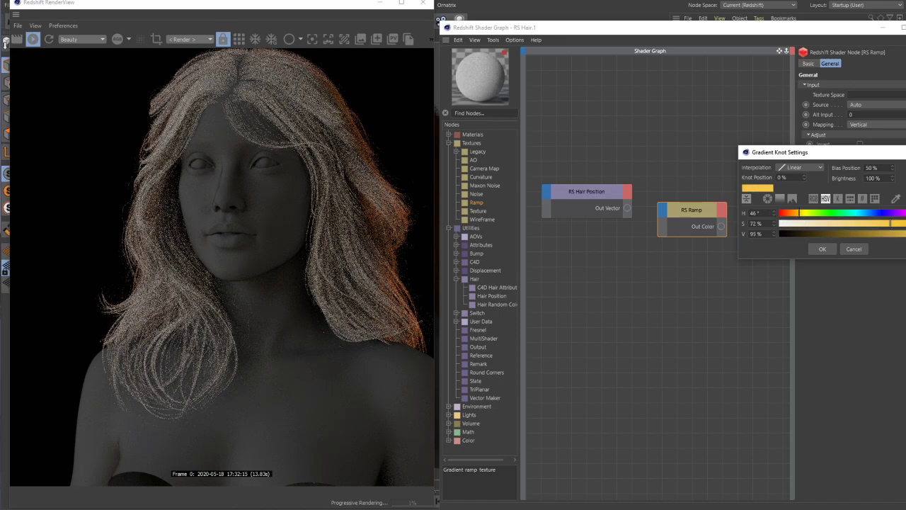
pyautogui.click(822, 249)
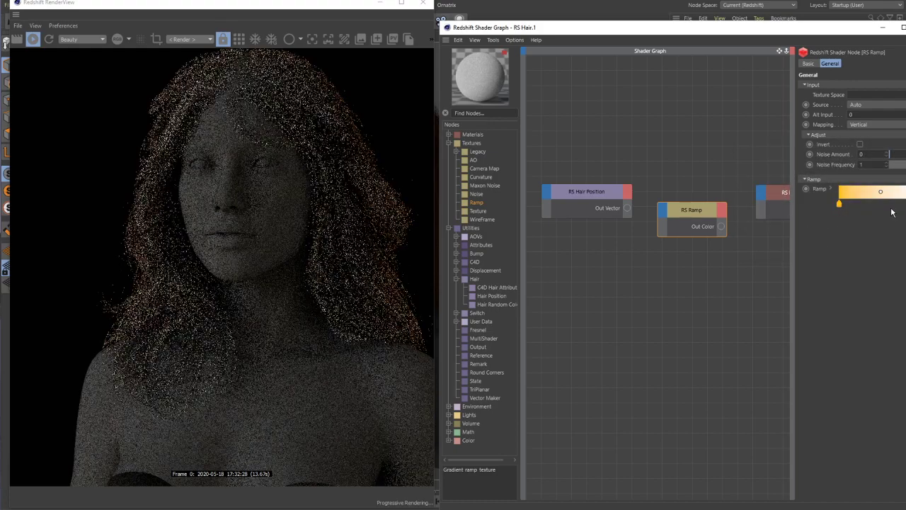
# Set the ramp's 100% knot to a green with hue 144°, saturation 100% and value 100%
pyautogui.doubleClick(905, 204)
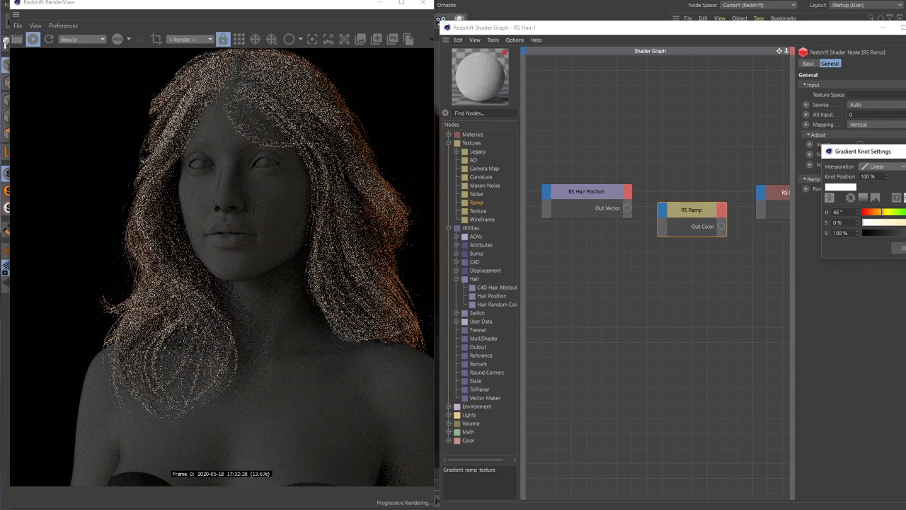
pyautogui.click(905, 213)
pyautogui.click(905, 222)
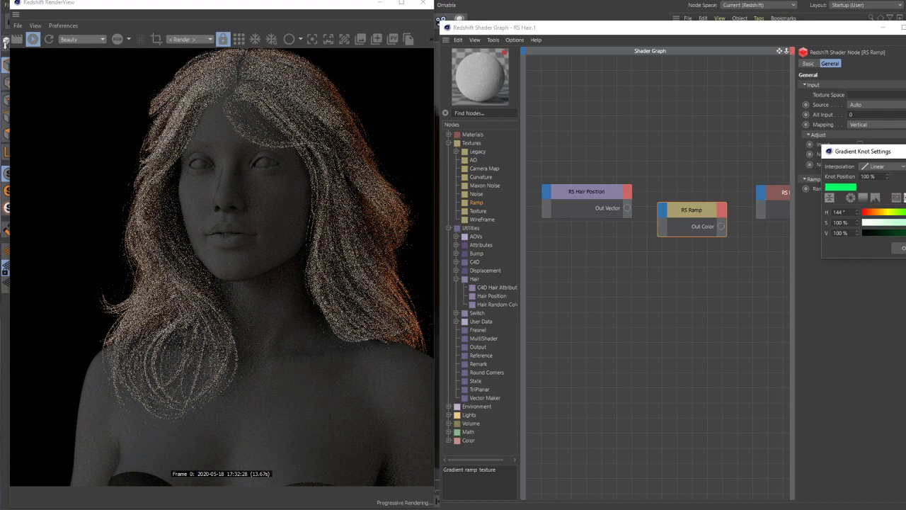
pyautogui.click(904, 248)
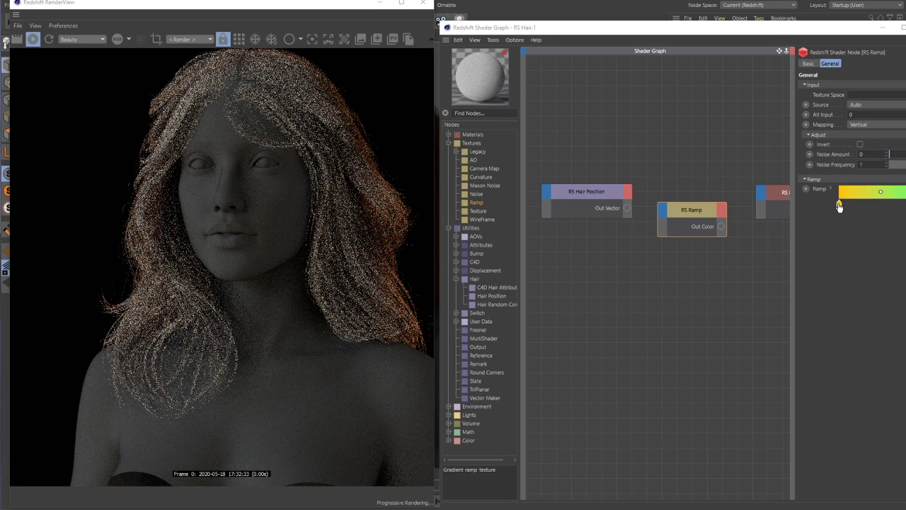
# Recolor the ramp's 0% knot to a pink with hue 312°, saturation 76% and value 100%
pyautogui.doubleClick(839, 205)
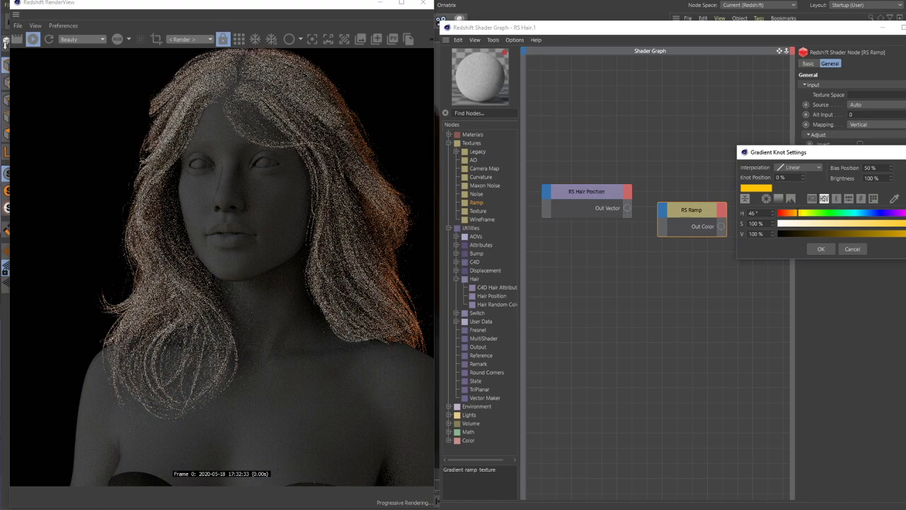
pyautogui.click(905, 213)
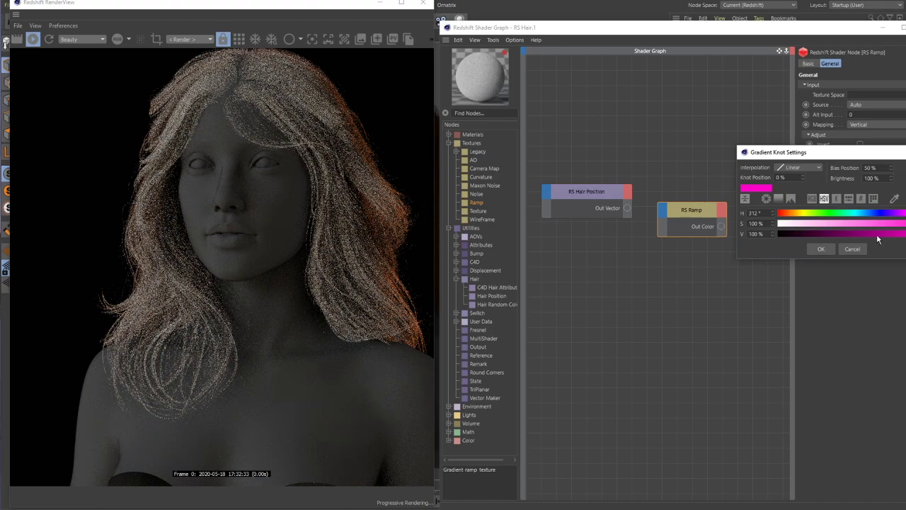
pyautogui.click(897, 223)
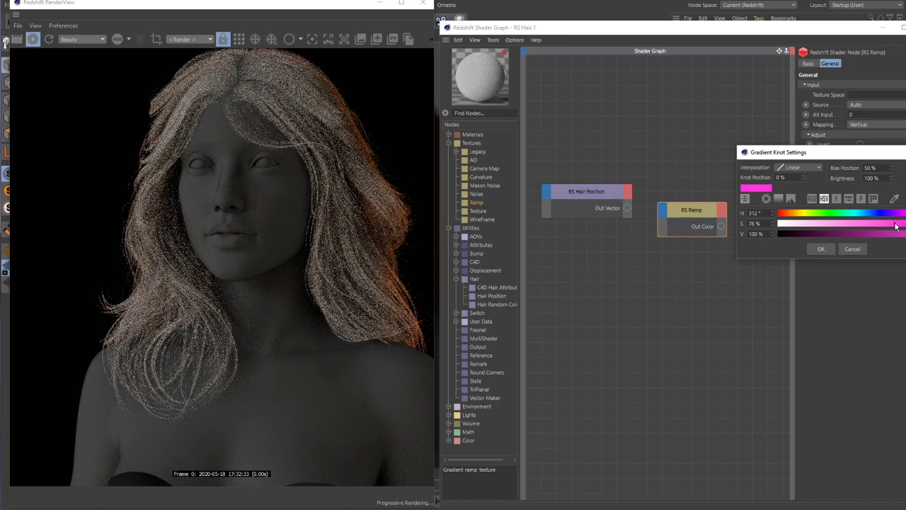
pyautogui.click(821, 248)
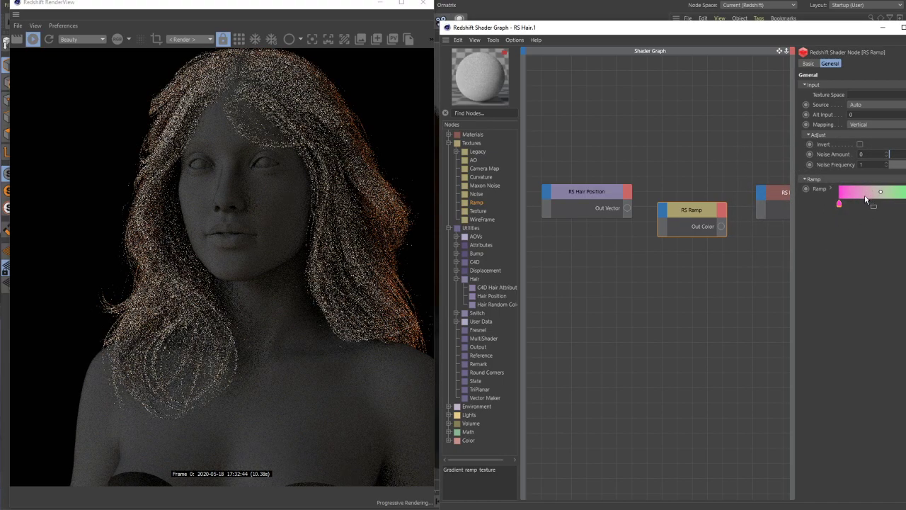
# Connect the ramp's Out Color to the RS Hair node's internal reflection color input, Irefl Color
pyautogui.keyDown('alt'); pyautogui.moveTo(646, 184); pyautogui.dragTo(607, 172, button='middle'); pyautogui.keyUp('alt')
pyautogui.keyDown('alt'); pyautogui.moveTo(747, 210); pyautogui.dragTo(694, 206, button='middle'); pyautogui.keyUp('alt')
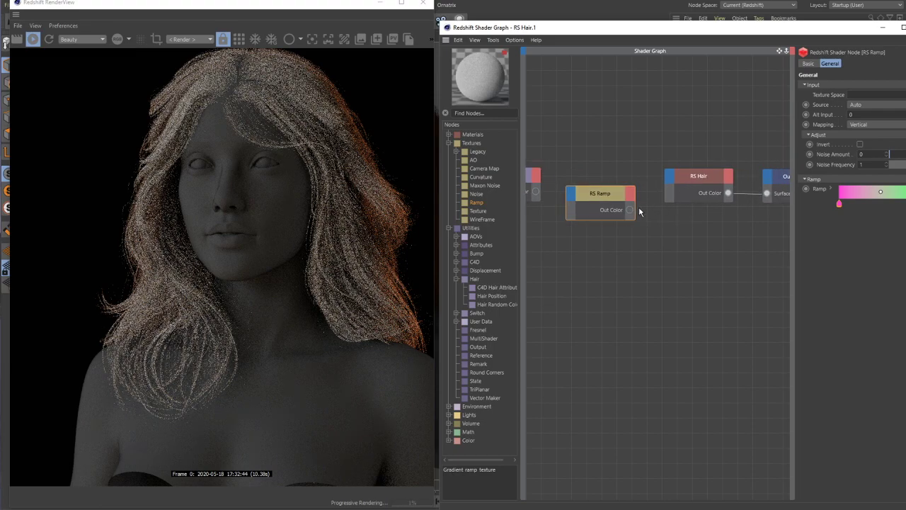
pyautogui.moveTo(632, 212); pyautogui.dragTo(670, 180)
pyautogui.moveTo(684, 194)
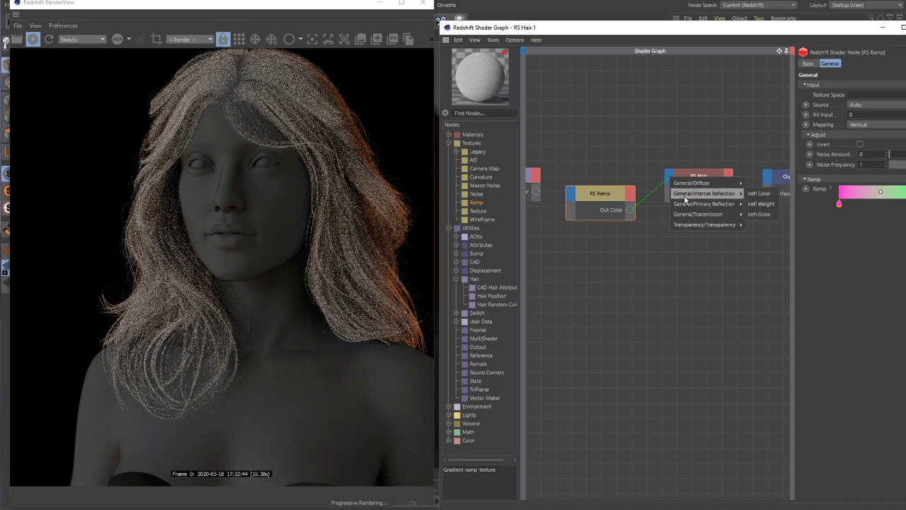
pyautogui.click(760, 194)
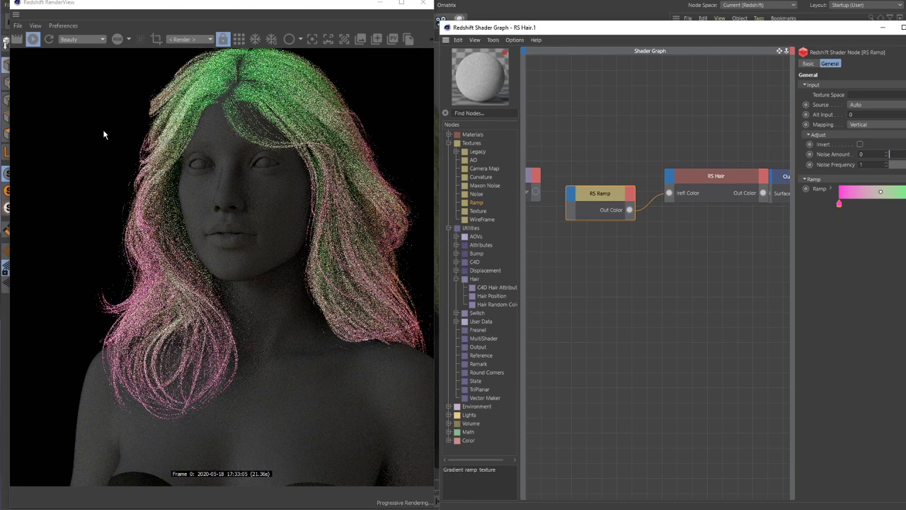
# Examine the hair's ramp colors in the render from the front, at an angle and in side profile
pyautogui.moveTo(104, 131); pyautogui.dragTo(113, 132)
pyautogui.moveTo(211, 124); pyautogui.dragTo(175, 119)
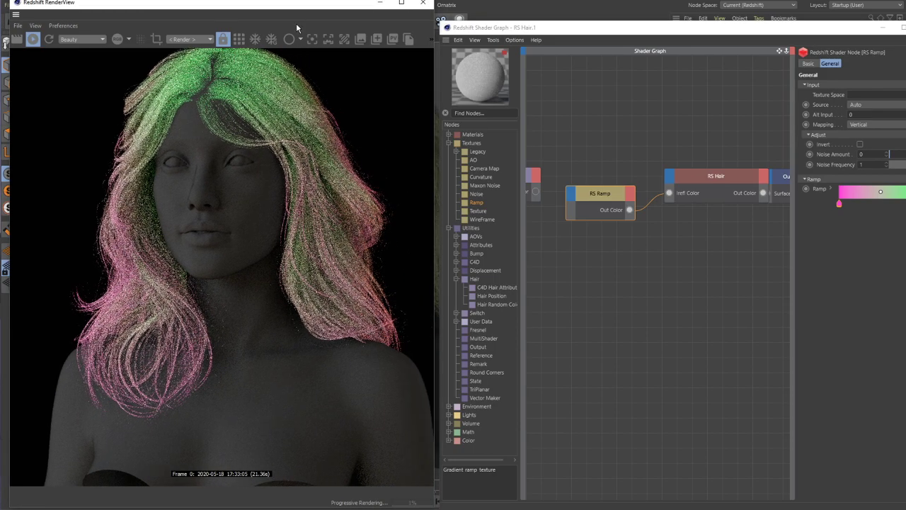
pyautogui.moveTo(308, 9); pyautogui.dragTo(239, 12)
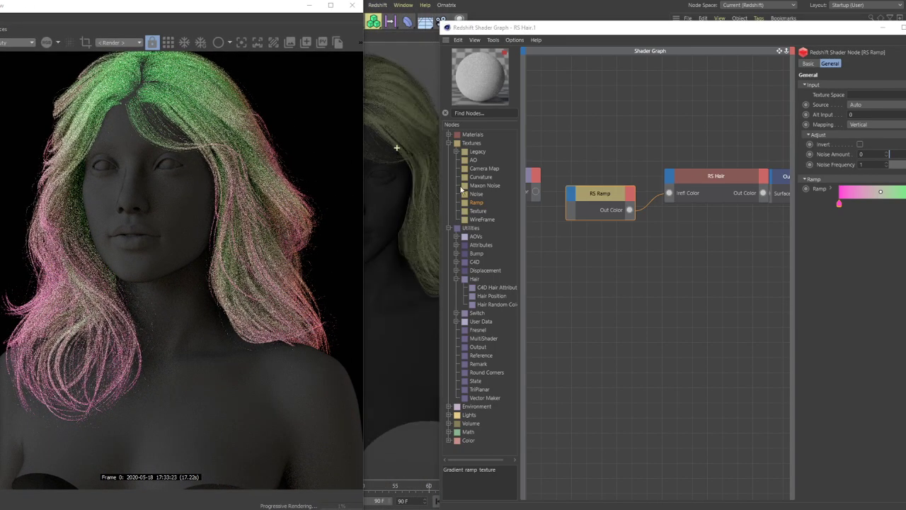
pyautogui.keyDown('alt'); pyautogui.moveTo(405, 160); pyautogui.dragTo(415, 179); pyautogui.keyUp('alt')
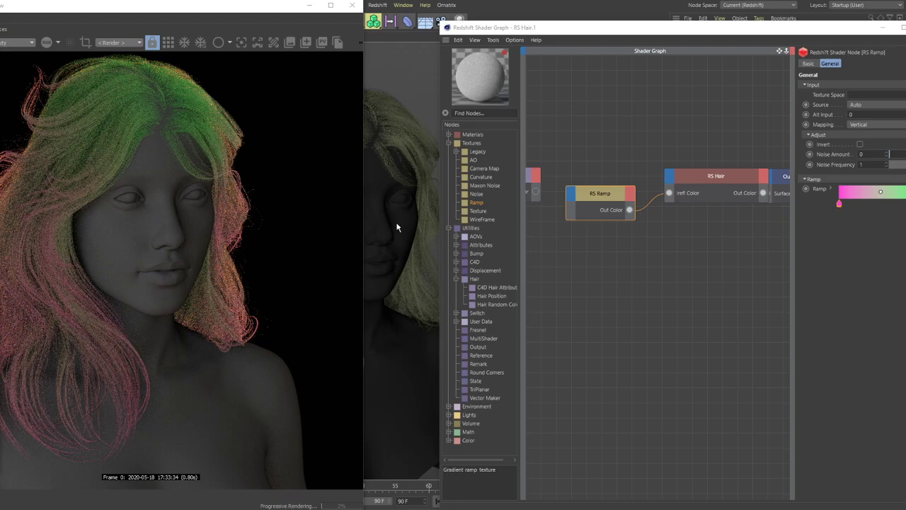
pyautogui.keyDown('alt'); pyautogui.moveTo(398, 225); pyautogui.dragTo(500, 238); pyautogui.keyUp('alt')
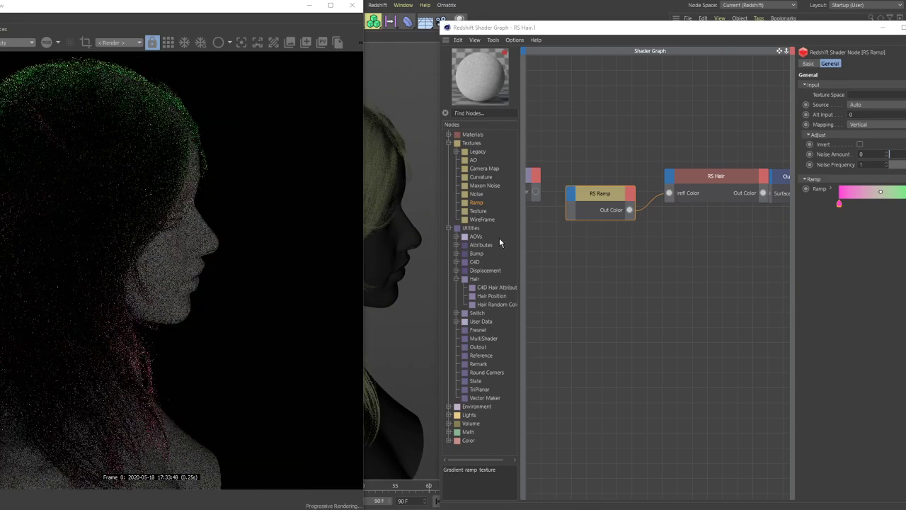
pyautogui.keyDown('alt'); pyautogui.moveTo(408, 210); pyautogui.dragTo(446, 212, button='middle'); pyautogui.keyUp('alt')
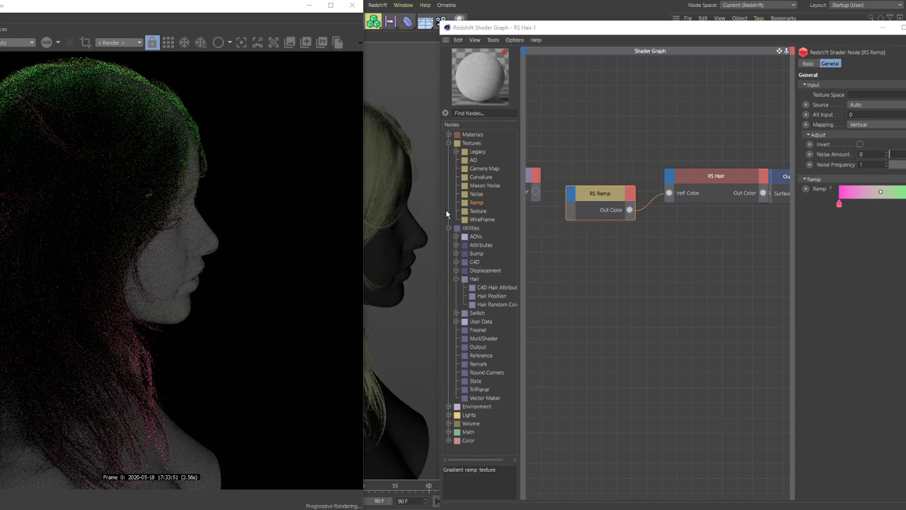
# Examine the ramp colors on the rendered hair from the side and from behind
pyautogui.keyDown('alt'); pyautogui.moveTo(395, 217); pyautogui.dragTo(427, 208); pyautogui.keyUp('alt')
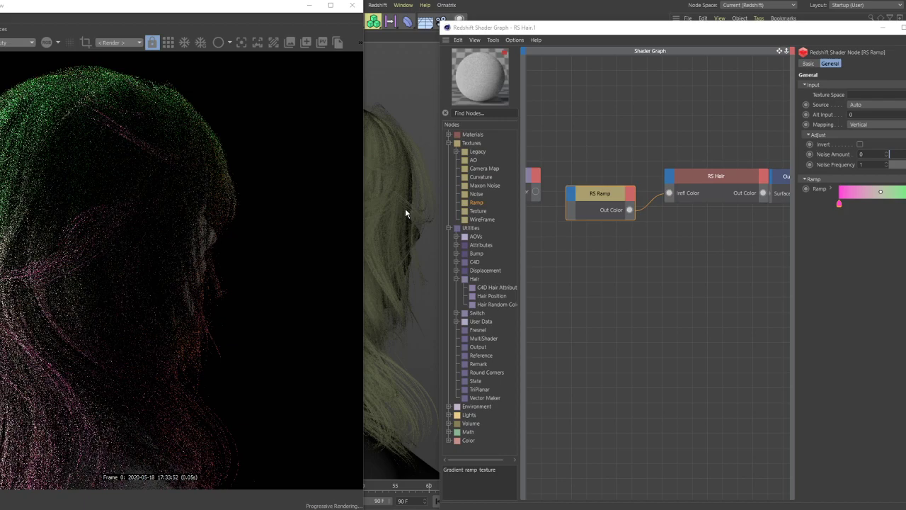
pyautogui.keyDown('alt'); pyautogui.moveTo(405, 208); pyautogui.dragTo(376, 205); pyautogui.keyUp('alt')
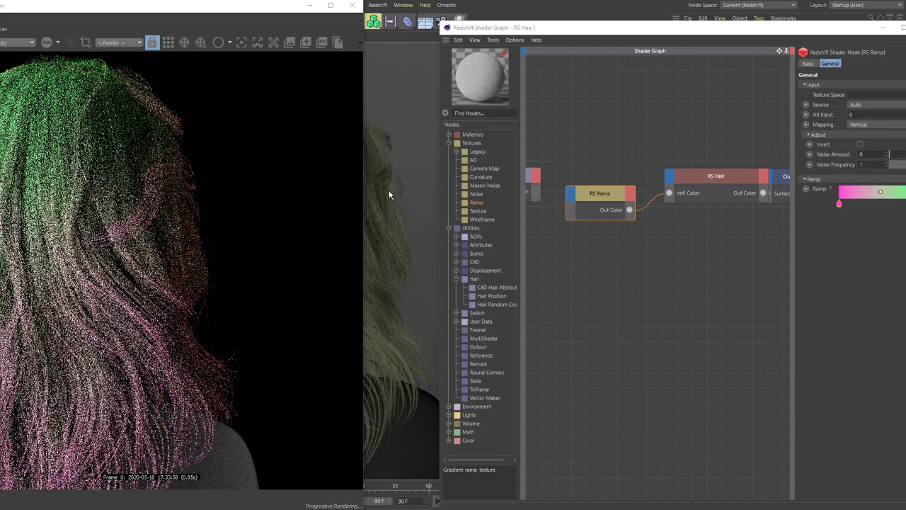
pyautogui.keyDown('alt'); pyautogui.moveTo(433, 196); pyautogui.dragTo(393, 200); pyautogui.keyUp('alt')
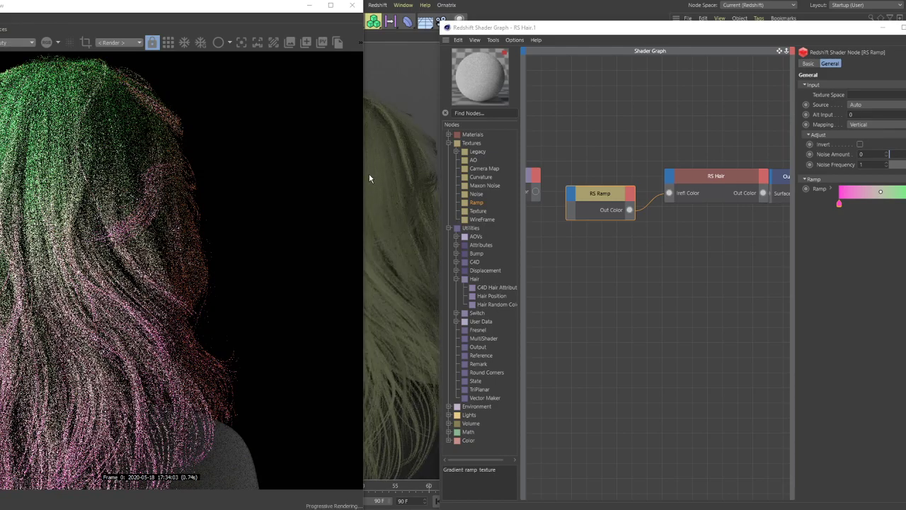
pyautogui.keyDown('alt'); pyautogui.moveTo(404, 213); pyautogui.dragTo(413, 237); pyautogui.keyUp('alt')
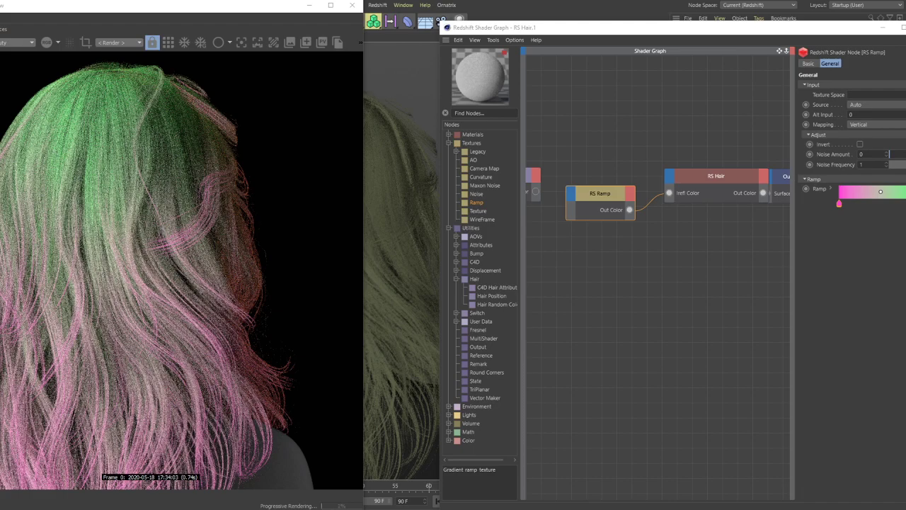
# Review the UV Mapping settings of the Mesh From Strands operator under FurBall and disable the operator
pyautogui.moveTo(556, 27); pyautogui.dragTo(530, 470)
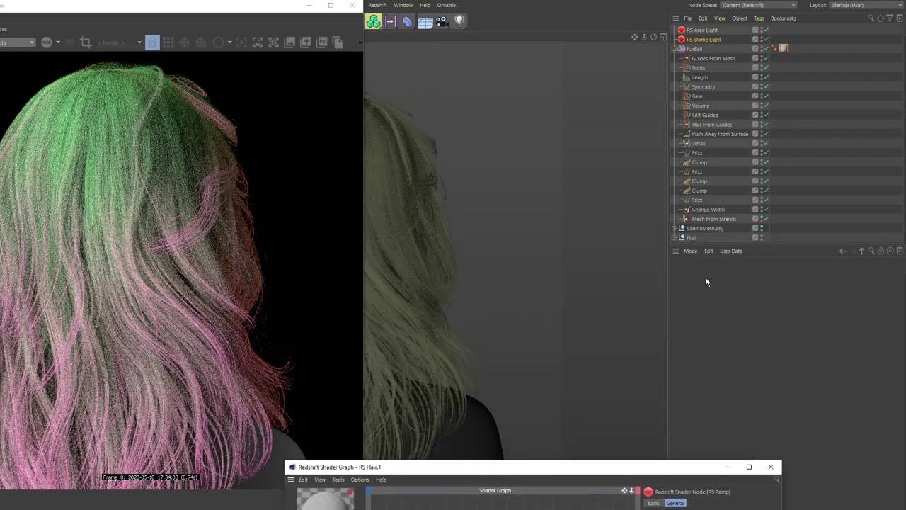
pyautogui.click(713, 220)
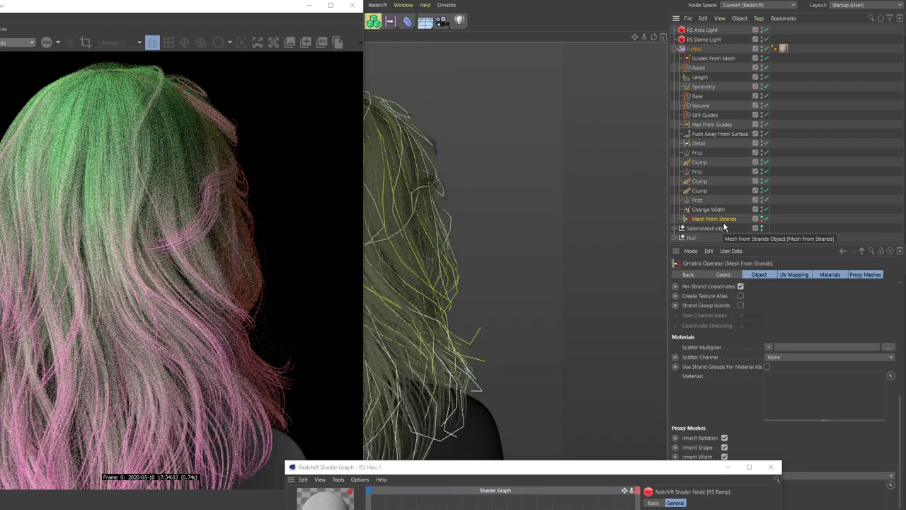
pyautogui.click(793, 275)
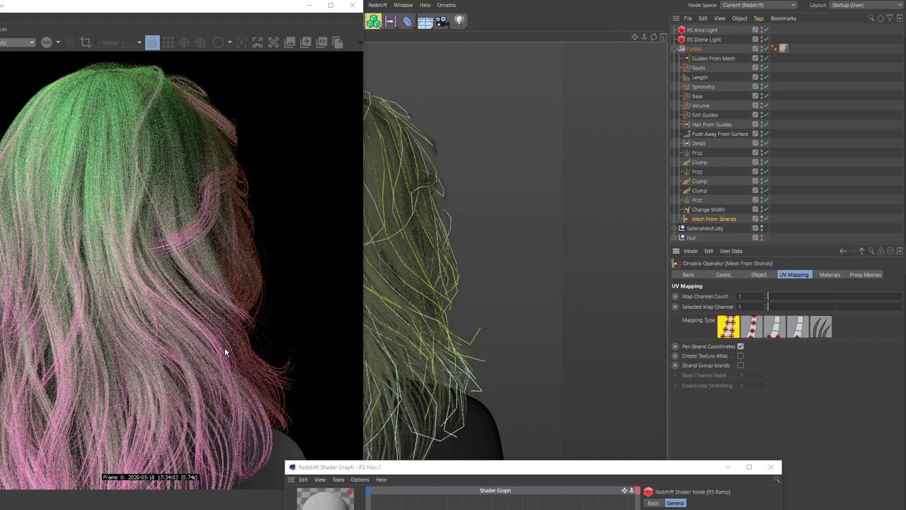
pyautogui.click(766, 219)
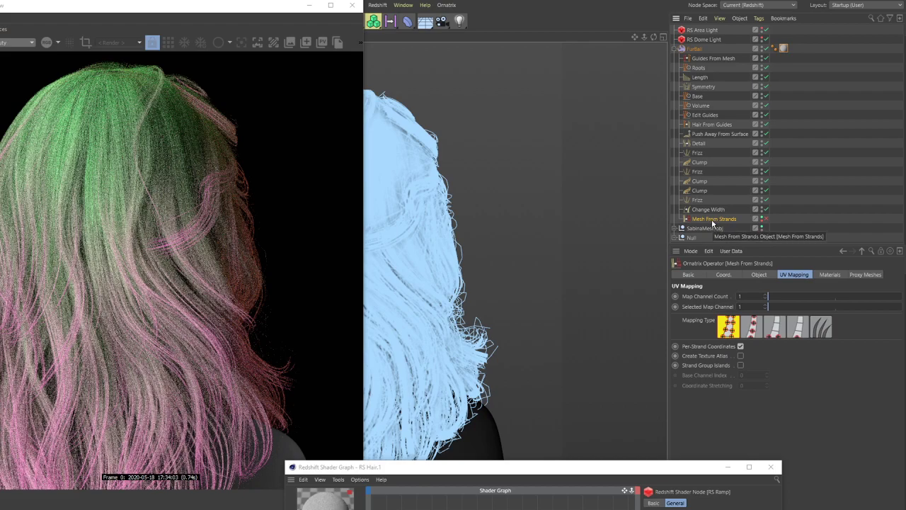
# Examine the render of the unmeshed hair strands from the back, in side profile and from the front
pyautogui.moveTo(491, 470); pyautogui.dragTo(525, 310)
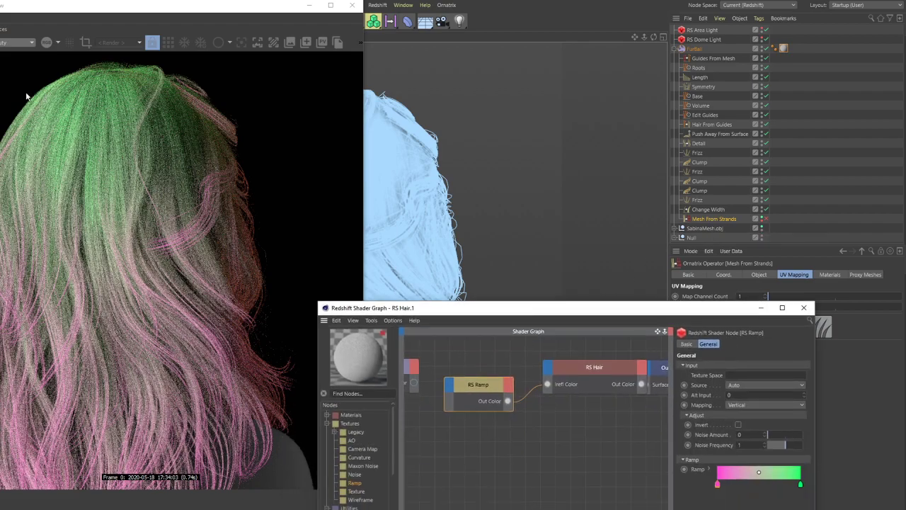
pyautogui.click(113, 71)
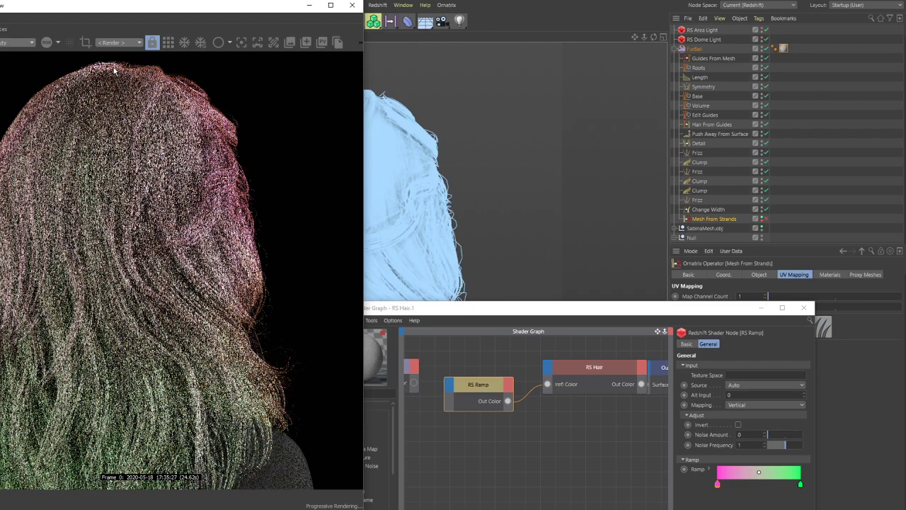
pyautogui.moveTo(138, 13); pyautogui.dragTo(191, 9)
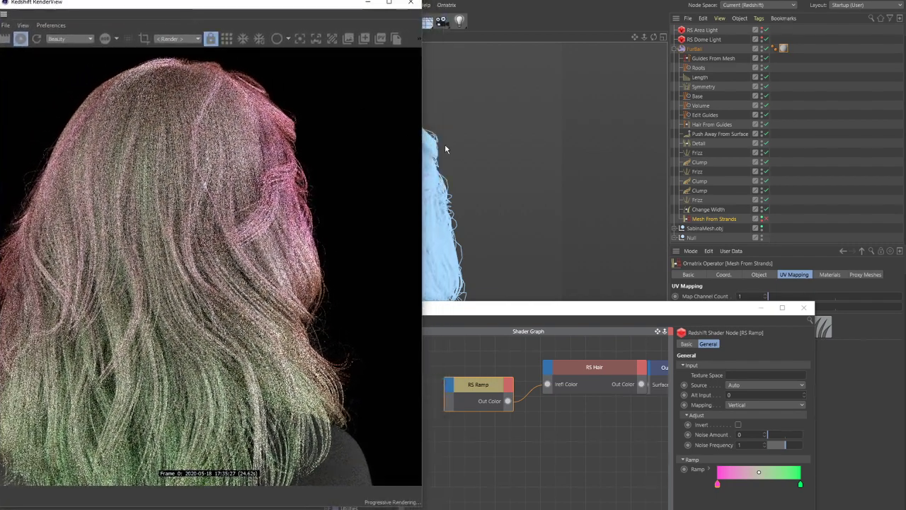
pyautogui.keyDown('alt'); pyautogui.moveTo(463, 150); pyautogui.dragTo(489, 161); pyautogui.keyUp('alt')
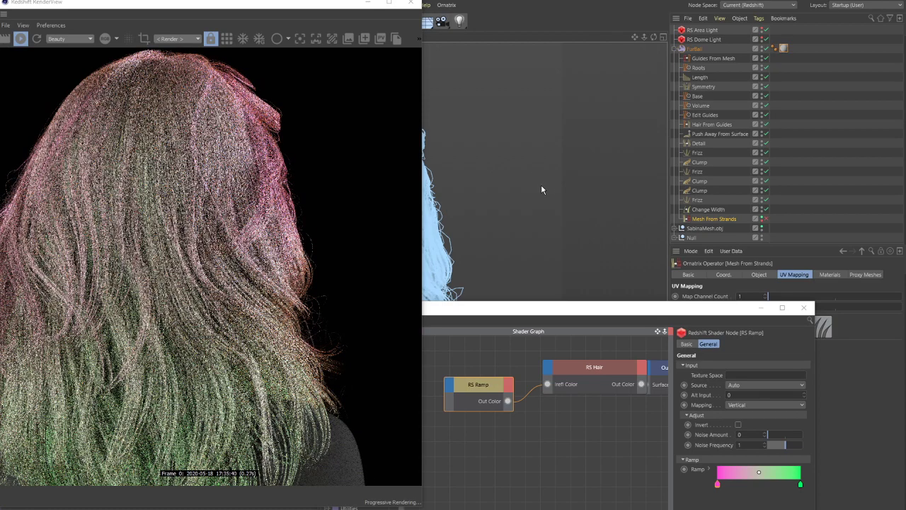
pyautogui.keyDown('alt'); pyautogui.moveTo(489, 165); pyautogui.dragTo(391, 145); pyautogui.keyUp('alt')
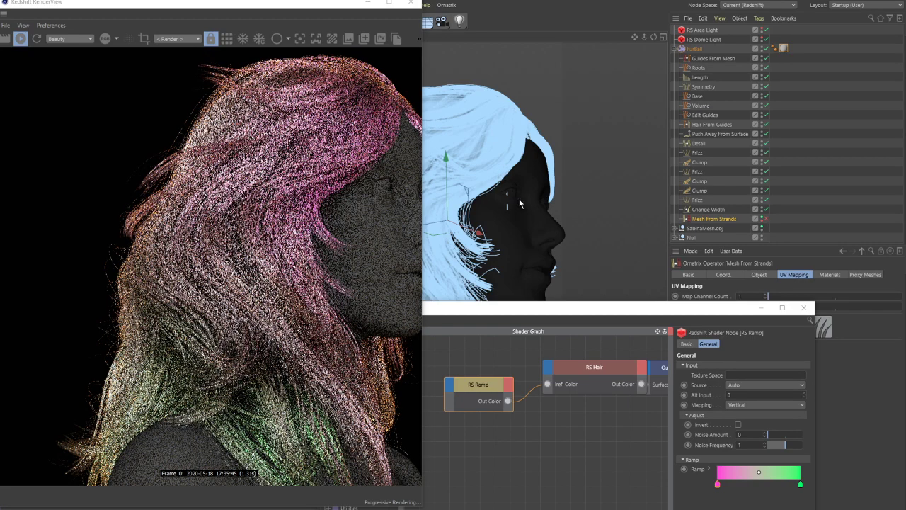
pyautogui.moveTo(537, 211)
pyautogui.keyDown('alt'); pyautogui.mouseDown()
pyautogui.moveTo(501, 204)
pyautogui.moveTo(547, 203)
pyautogui.mouseUp(); pyautogui.keyUp('alt')
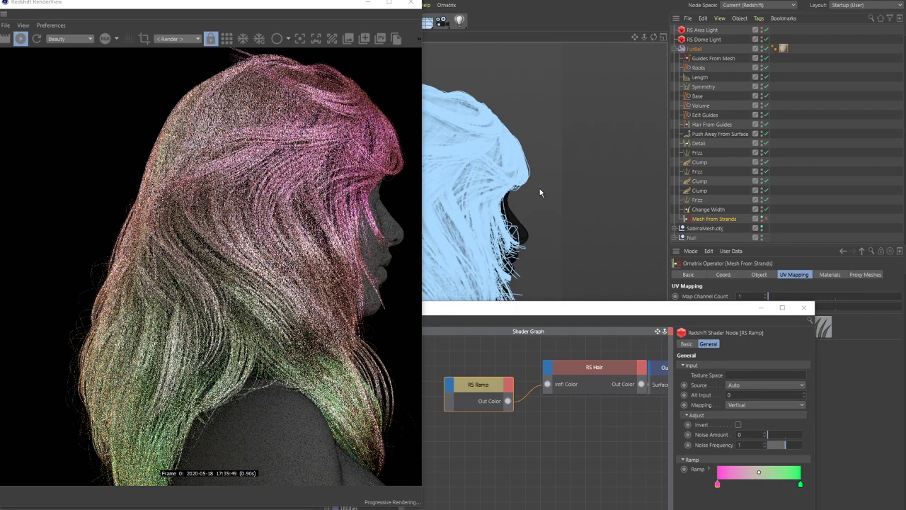
pyautogui.keyDown('alt'); pyautogui.moveTo(539, 191); pyautogui.dragTo(476, 169); pyautogui.keyUp('alt')
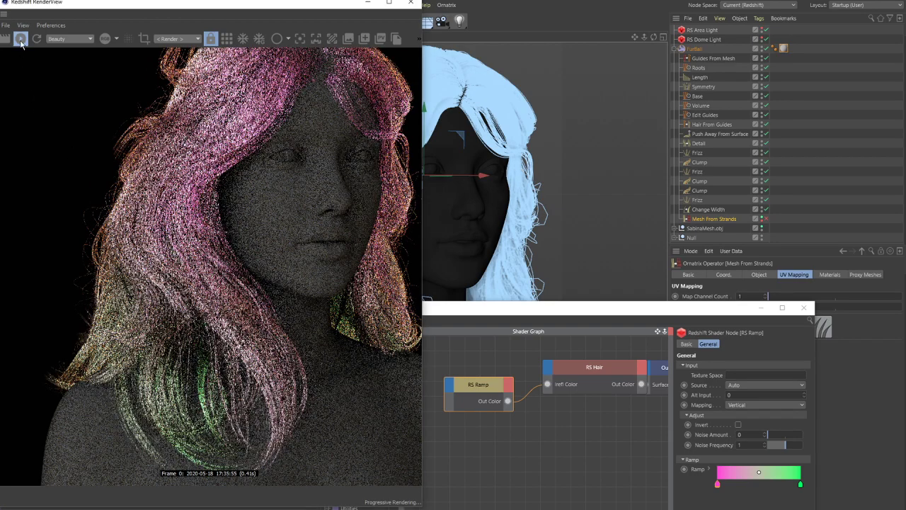
# Stop the live render and delete the Mesh From Strands operator from the FurBall stack
pyautogui.click(21, 39)
pyautogui.click(708, 210)
pyautogui.click(709, 219)
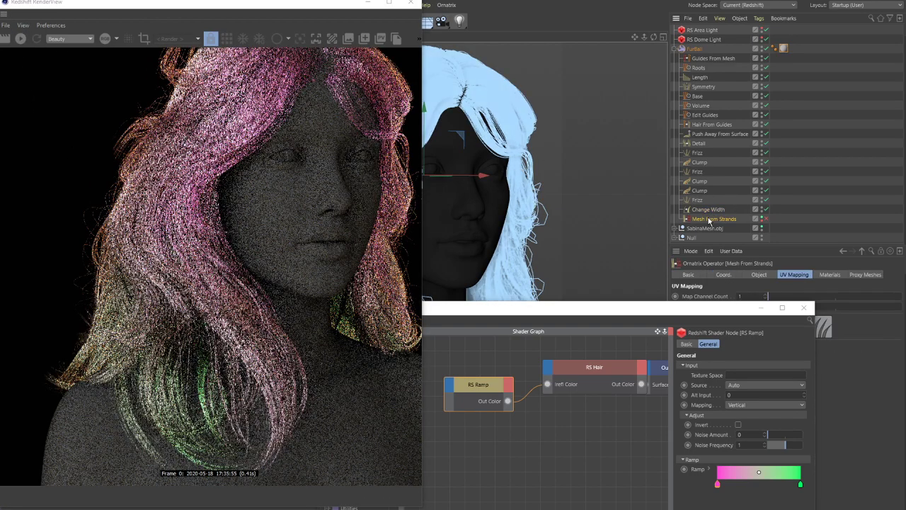
pyautogui.press('Delete')
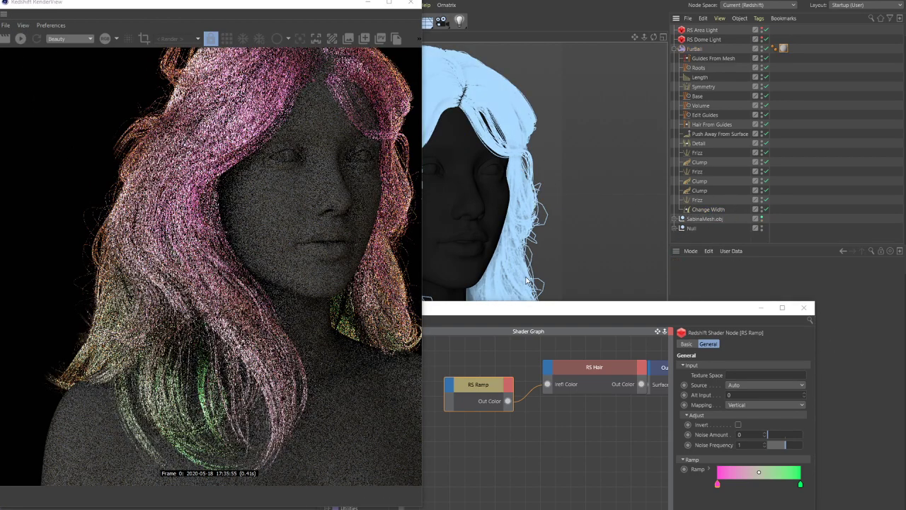
# Trace a hair strand on the render from the parting to its tip with the annotation pen
pyautogui.moveTo(522, 313); pyautogui.dragTo(564, 310)
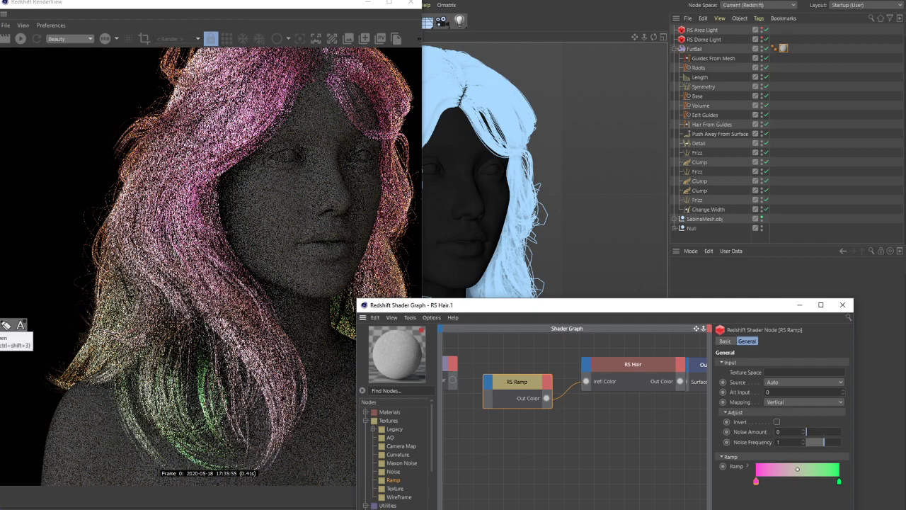
pyautogui.click(2, 324)
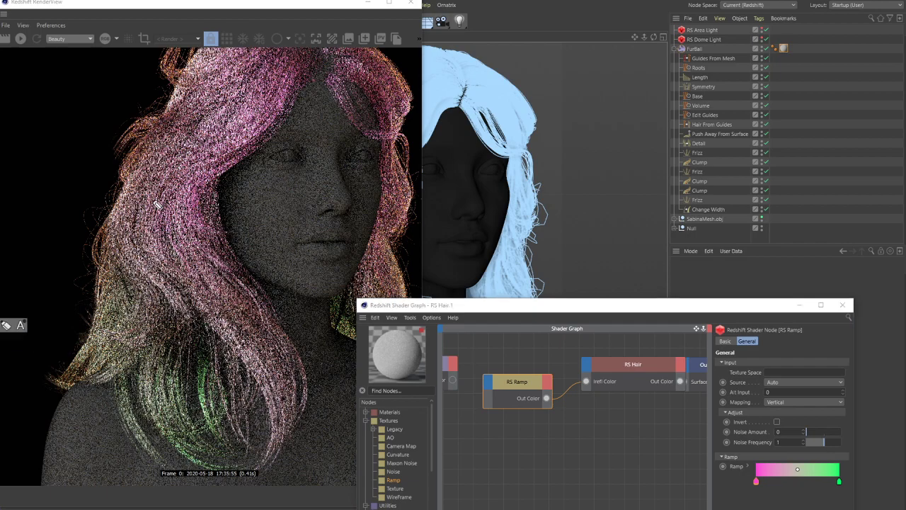
pyautogui.moveTo(313, 65)
pyautogui.mouseDown()
pyautogui.moveTo(296, 67)
pyautogui.moveTo(264, 134)
pyautogui.moveTo(201, 198)
pyautogui.moveTo(246, 344)
pyautogui.moveTo(255, 422)
pyautogui.mouseUp()
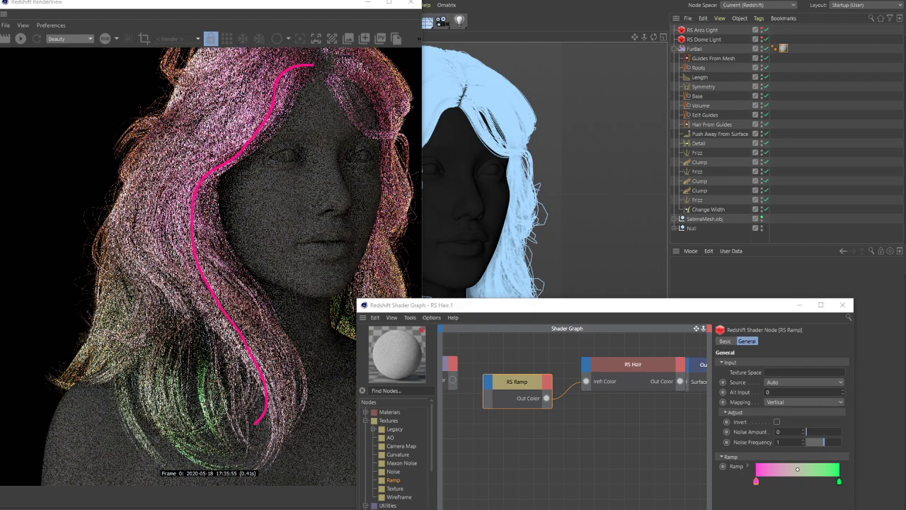
# Connect the RS Hair Position node's Out Vector to the RS Ramp node's input
pyautogui.moveTo(550, 308); pyautogui.dragTo(557, 271)
pyautogui.moveTo(548, 410); pyautogui.dragTo(645, 430, button='middle')
pyautogui.moveTo(511, 346)
pyautogui.mouseDown()
pyautogui.moveTo(496, 354)
pyautogui.moveTo(503, 351)
pyautogui.mouseUp()
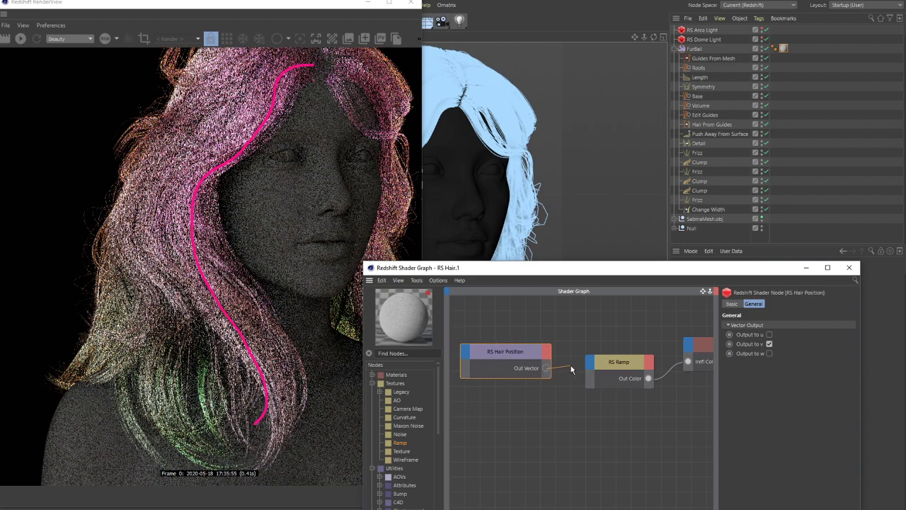
pyautogui.moveTo(591, 362); pyautogui.dragTo(592, 364)
pyautogui.moveTo(606, 369)
pyautogui.click(644, 368)
pyautogui.moveTo(509, 353); pyautogui.dragTo(523, 366)
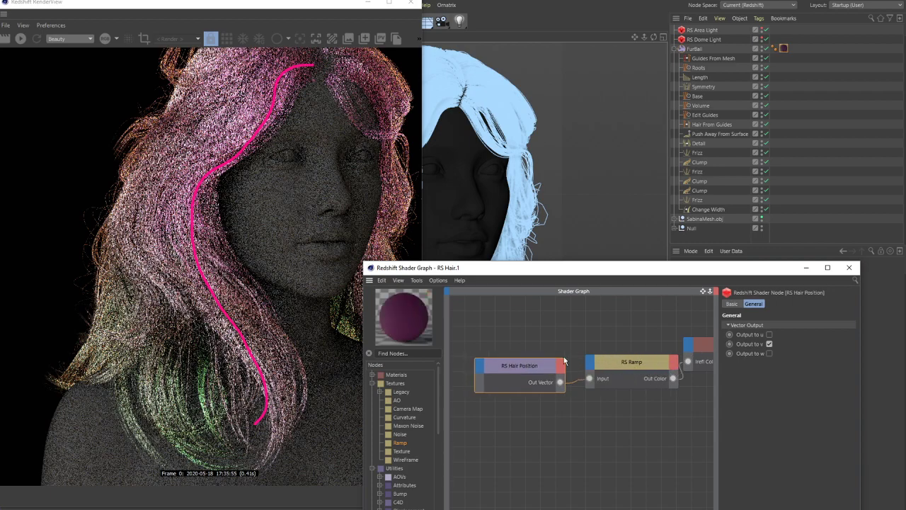
# Enable output to u, v and w on the RS Hair Position node and space out the two connected nodes
pyautogui.click(770, 334)
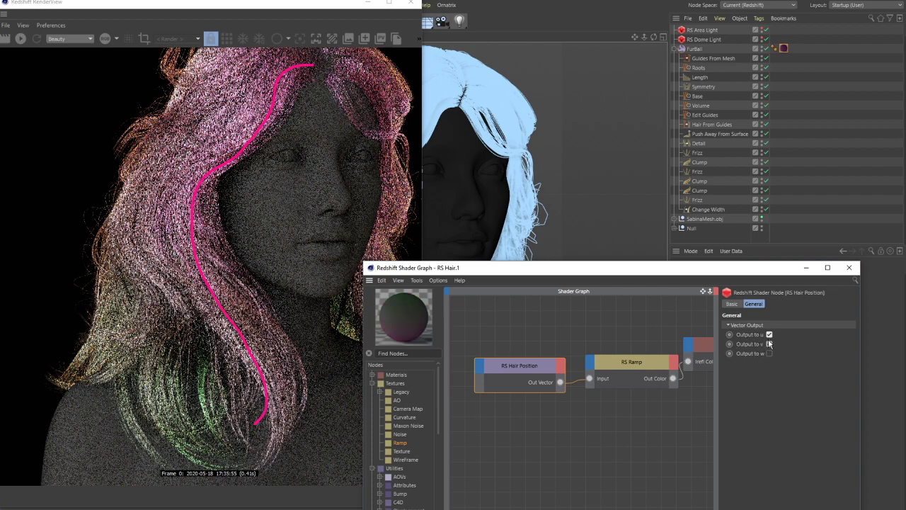
pyautogui.moveTo(526, 367)
pyautogui.mouseDown()
pyautogui.moveTo(534, 361)
pyautogui.moveTo(528, 365)
pyautogui.mouseUp()
pyautogui.moveTo(641, 363); pyautogui.dragTo(630, 364)
pyautogui.moveTo(547, 366); pyautogui.dragTo(516, 362)
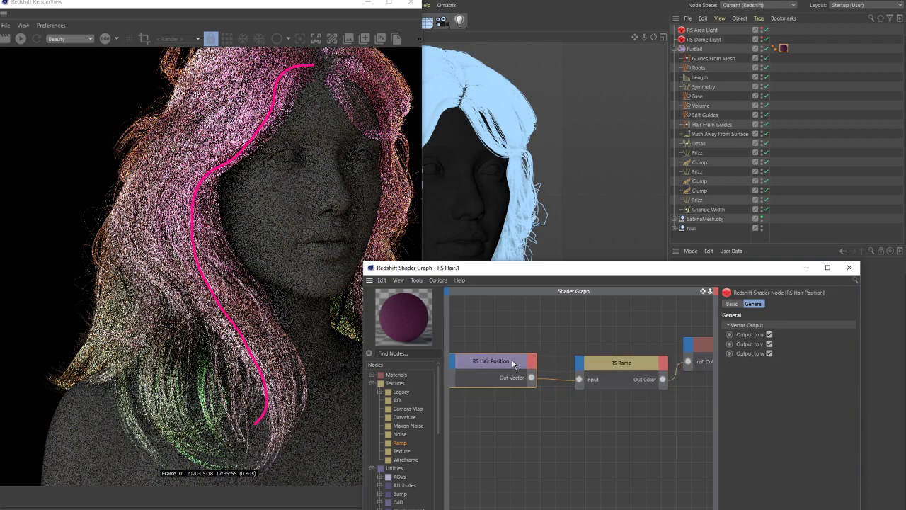
pyautogui.moveTo(623, 364); pyautogui.dragTo(607, 362)
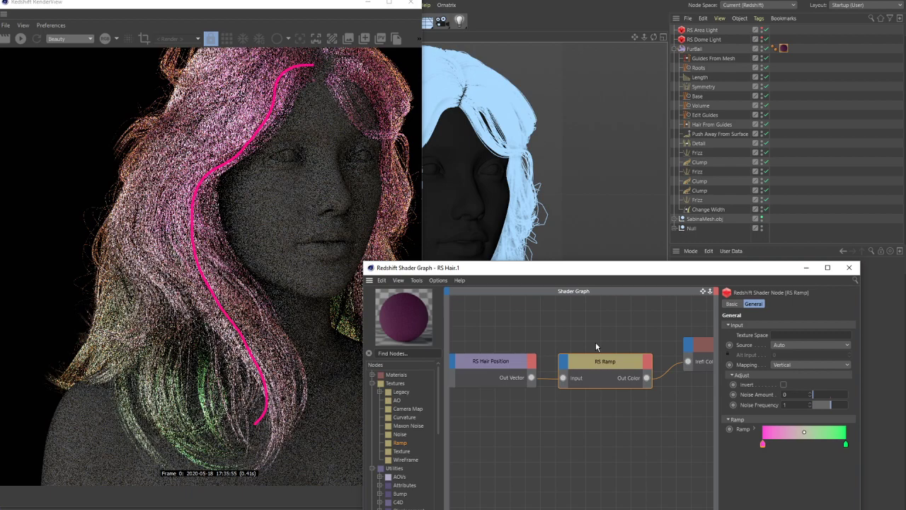
# Restart the live render and check the root-to-tip hair colors from the front and from behind
pyautogui.click(20, 39)
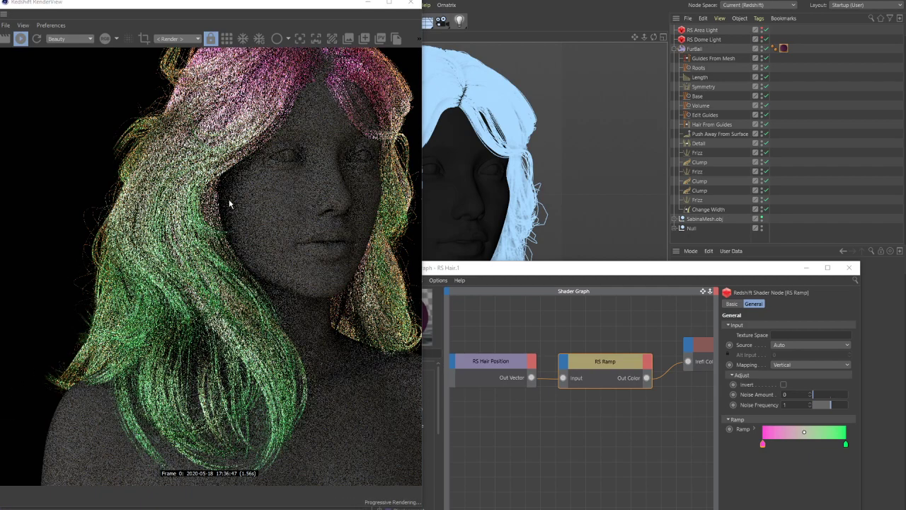
pyautogui.moveTo(264, 10); pyautogui.dragTo(269, 16)
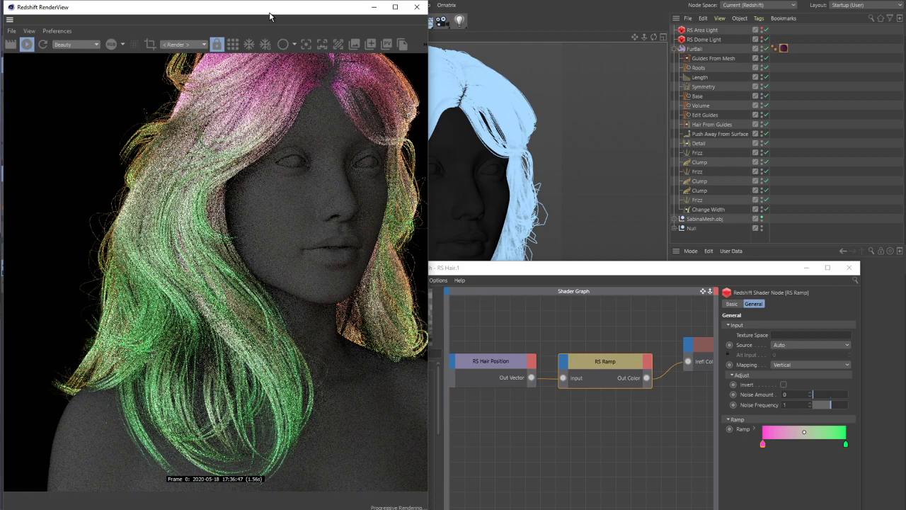
pyautogui.keyDown('alt'); pyautogui.moveTo(497, 161); pyautogui.dragTo(540, 161); pyautogui.keyUp('alt')
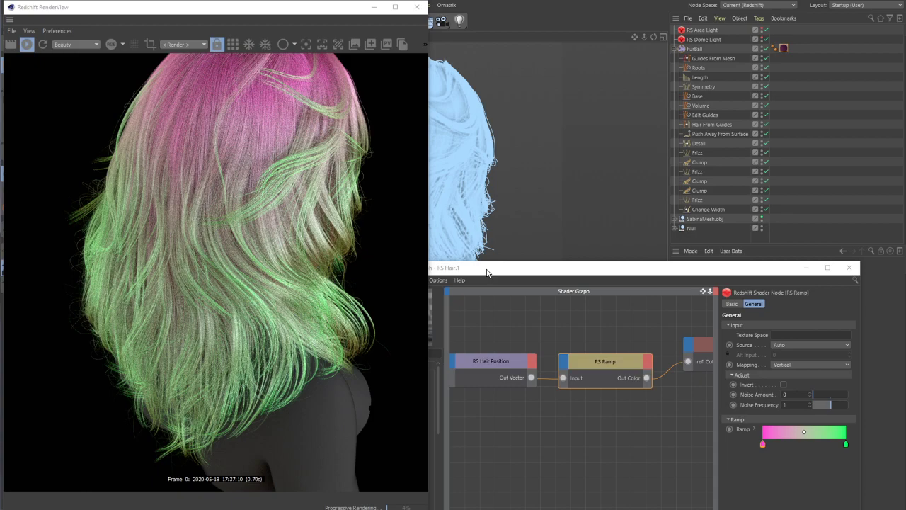
# Examine the shader graph's node chain from RS Hair Position through RS Ramp to RS Hair
pyautogui.keyDown('alt'); pyautogui.moveTo(518, 326); pyautogui.dragTo(550, 328, button='middle'); pyautogui.keyUp('alt')
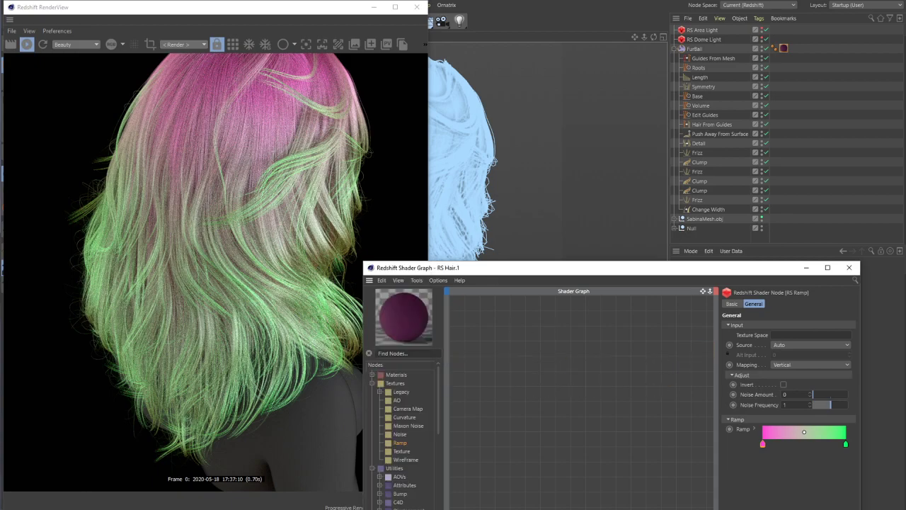
pyautogui.keyDown('alt'); pyautogui.moveTo(604, 352); pyautogui.dragTo(545, 354, button='middle'); pyautogui.keyUp('alt')
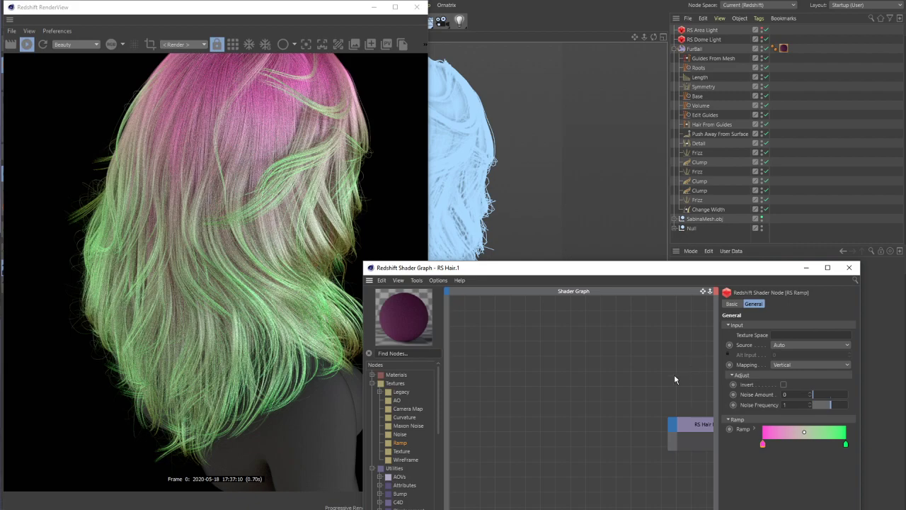
pyautogui.keyDown('alt'); pyautogui.moveTo(675, 376); pyautogui.dragTo(542, 354, button='middle'); pyautogui.keyUp('alt')
pyautogui.keyDown('alt'); pyautogui.moveTo(646, 363); pyautogui.dragTo(524, 338, button='middle'); pyautogui.keyUp('alt')
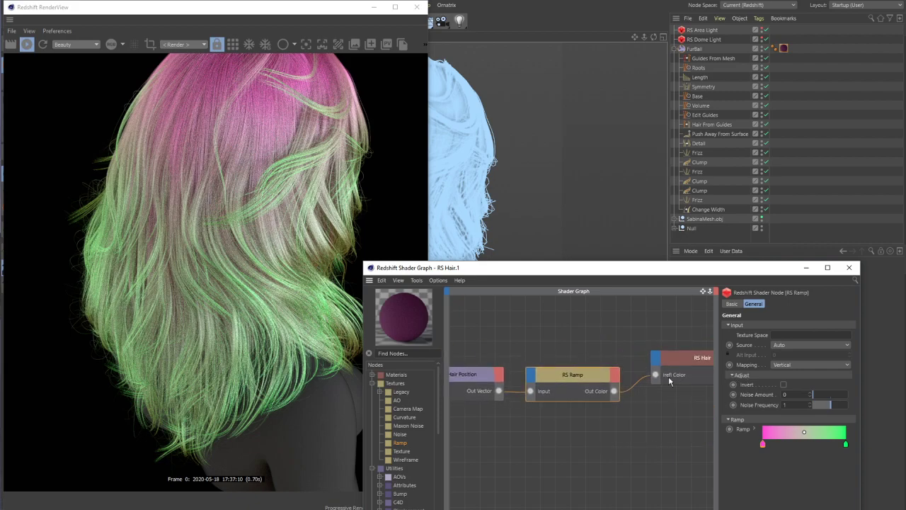
pyautogui.keyDown('alt'); pyautogui.moveTo(614, 368); pyautogui.dragTo(602, 367, button='right'); pyautogui.keyUp('alt')
pyautogui.keyDown('alt'); pyautogui.moveTo(552, 347); pyautogui.dragTo(568, 335, button='middle'); pyautogui.keyUp('alt')
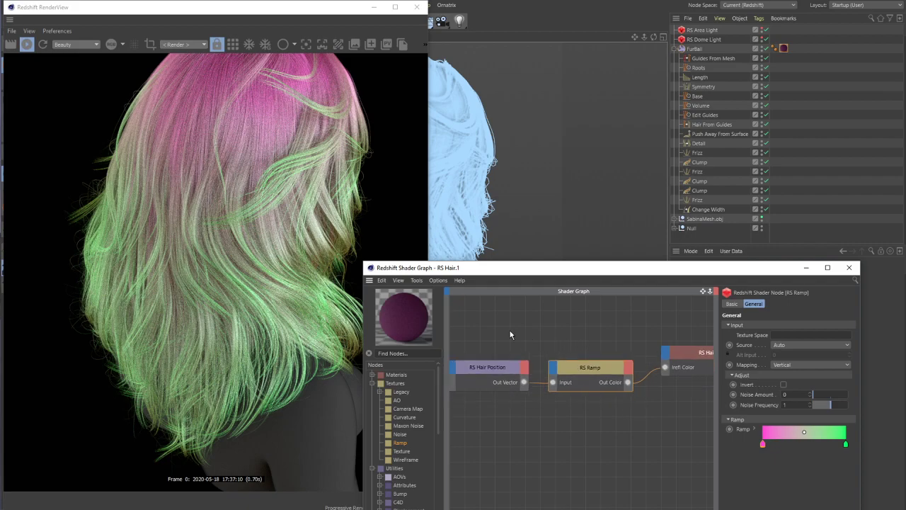
pyautogui.moveTo(463, 300); pyautogui.dragTo(706, 428)
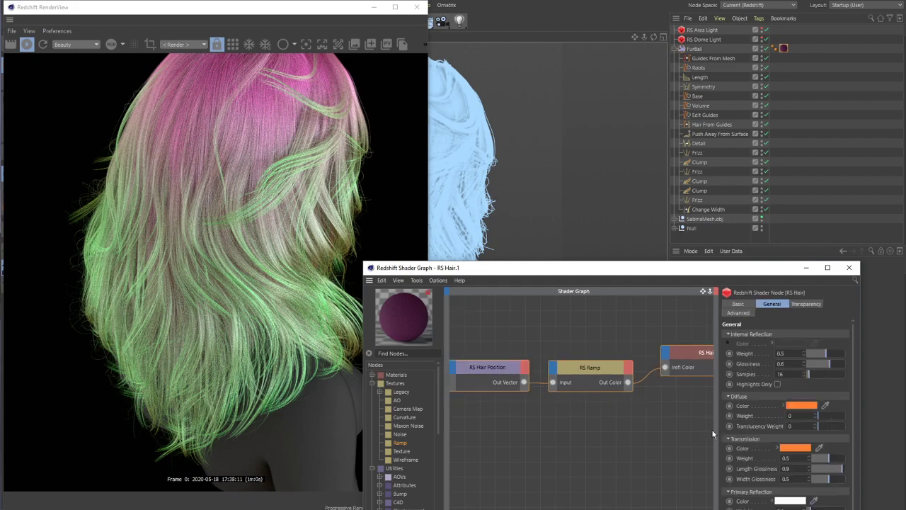
pyautogui.click(599, 440)
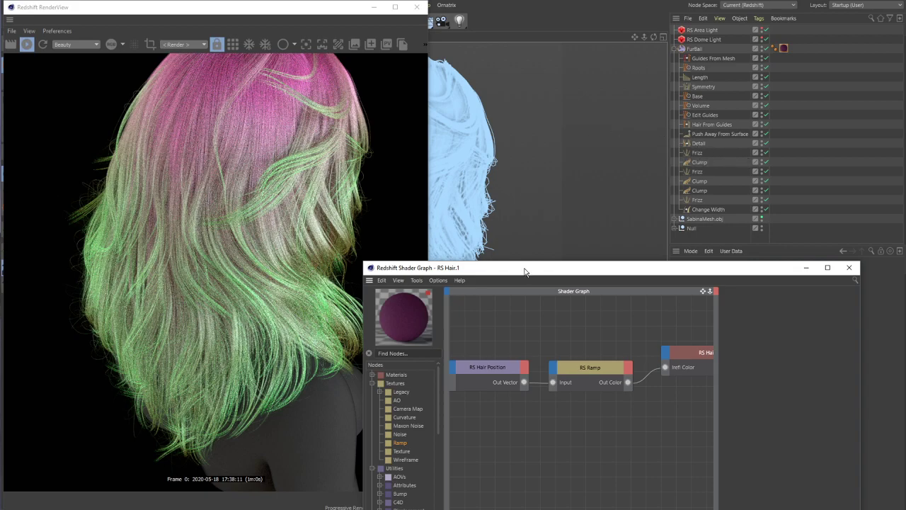
pyautogui.moveTo(510, 335); pyautogui.dragTo(530, 330, button='middle')
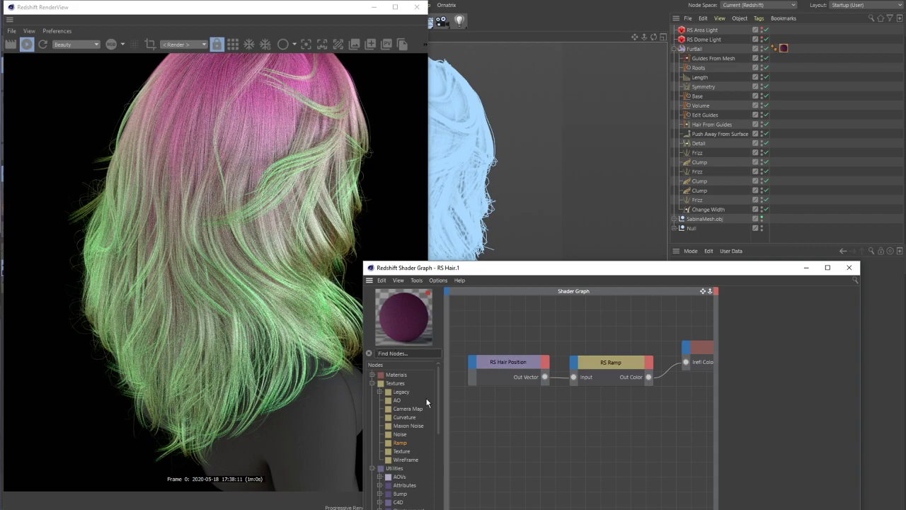
# Filter the shader graph's node list by "vecto"
pyautogui.moveTo(437, 393); pyautogui.dragTo(438, 416)
pyautogui.click(380, 417)
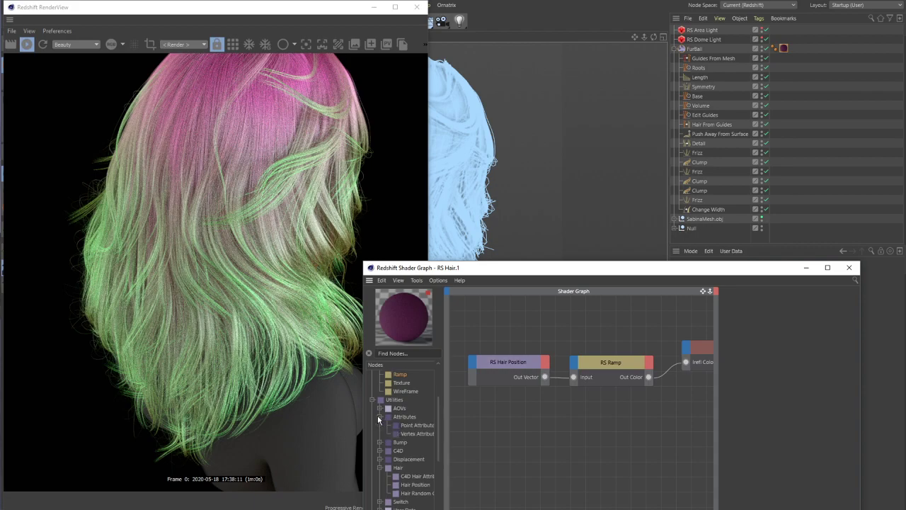
pyautogui.click(380, 418)
pyautogui.click(401, 353)
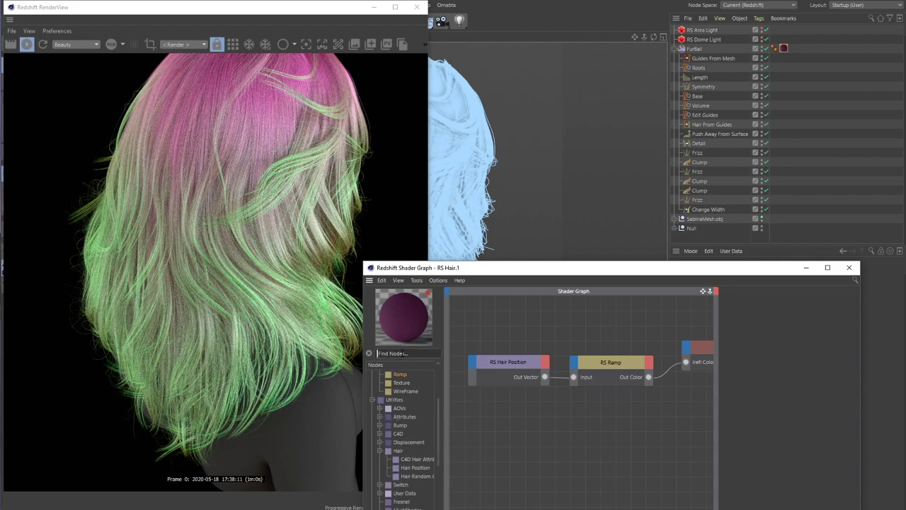
pyautogui.write('vecto')
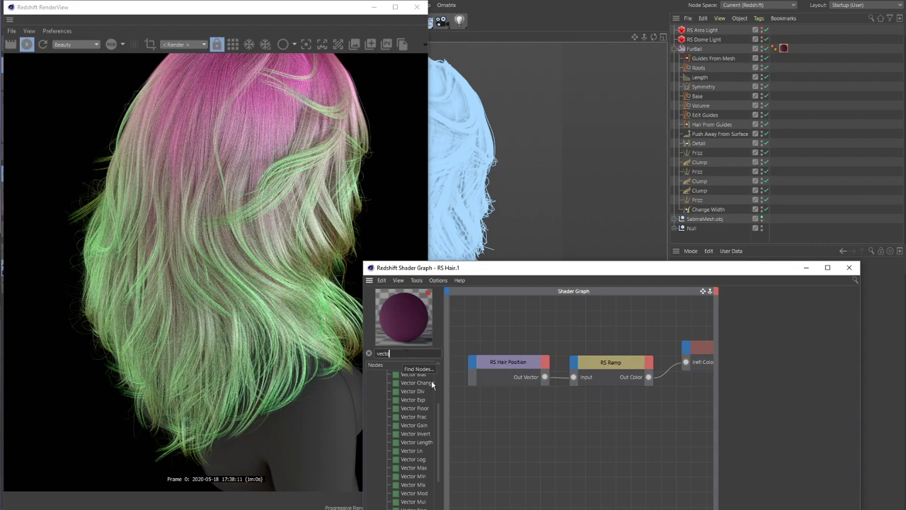
# Enlarge the shader graph window to show the whole vector node list and add a Vector Length node below the existing chain
pyautogui.moveTo(437, 425); pyautogui.dragTo(439, 464)
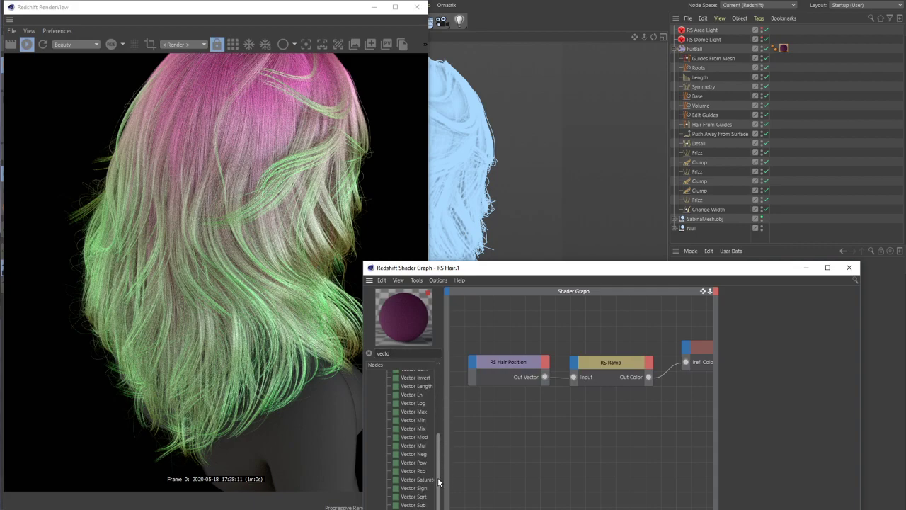
pyautogui.scroll(3, 433, 435)
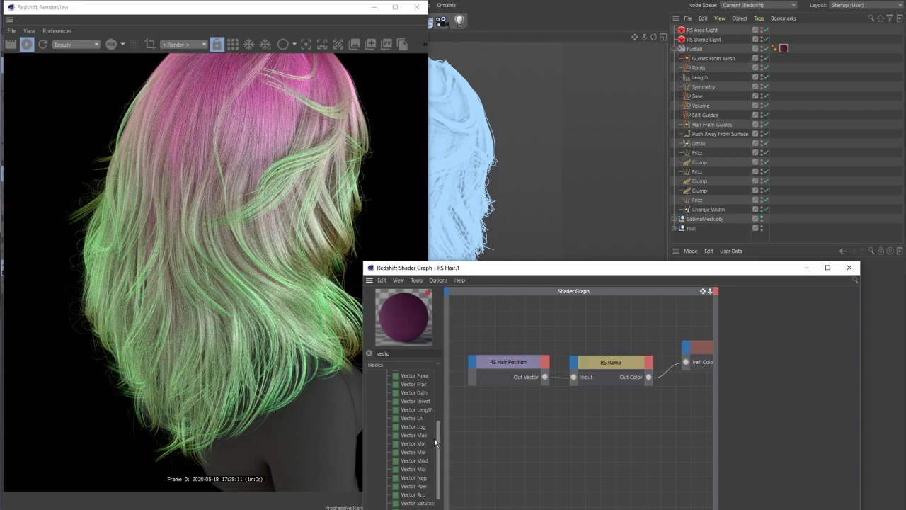
pyautogui.scroll(2, 432, 424)
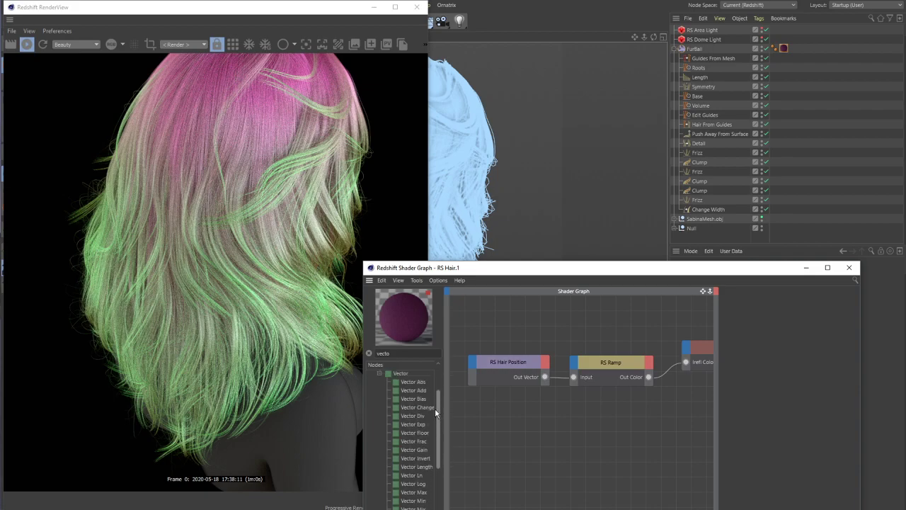
pyautogui.scroll(-3, 435, 425)
pyautogui.scroll(-3, 435, 440)
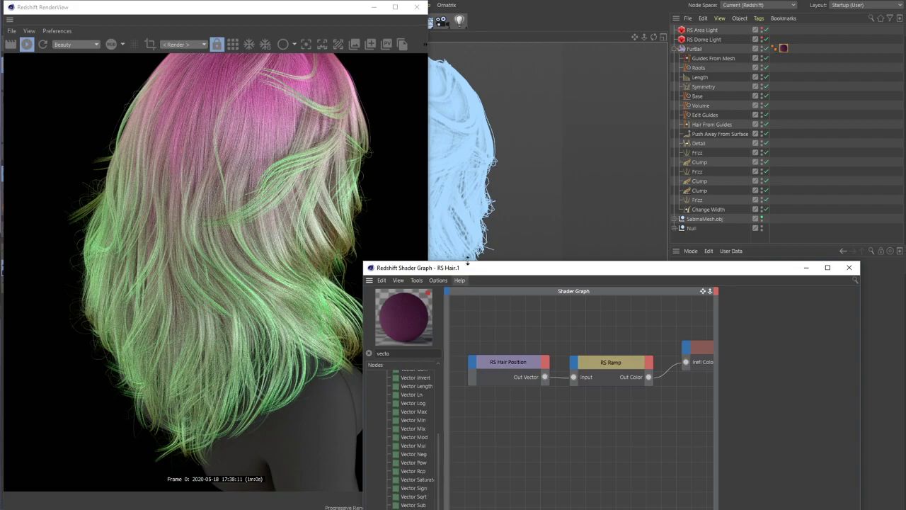
pyautogui.moveTo(464, 261); pyautogui.dragTo(453, 60)
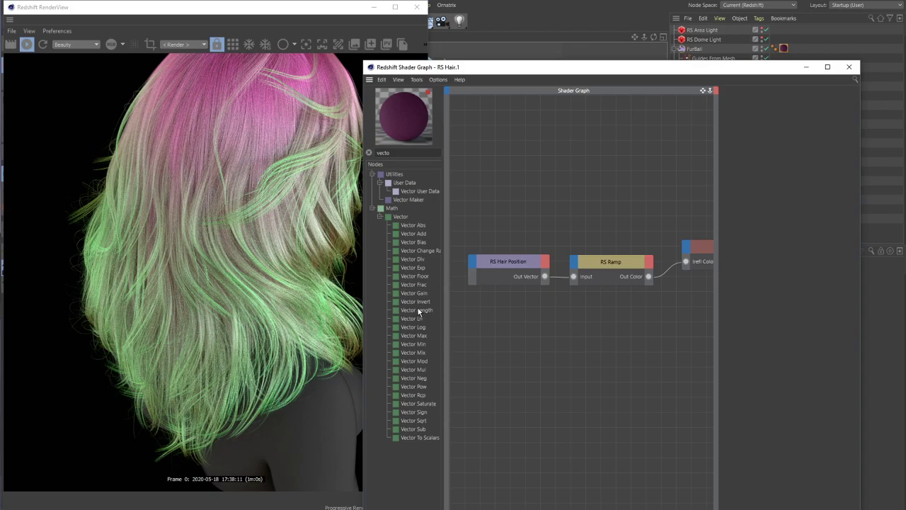
pyautogui.moveTo(418, 311); pyautogui.dragTo(514, 321)
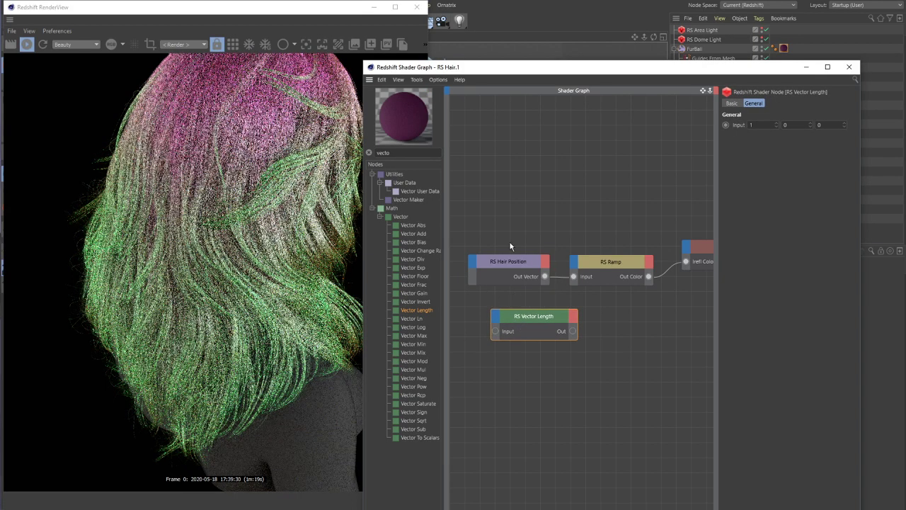
# Route RS Hair Position's Out Vector through RS Vector Length into the RS Ramp input, spacing the nodes apart
pyautogui.moveTo(492, 239); pyautogui.dragTo(521, 243, button='middle')
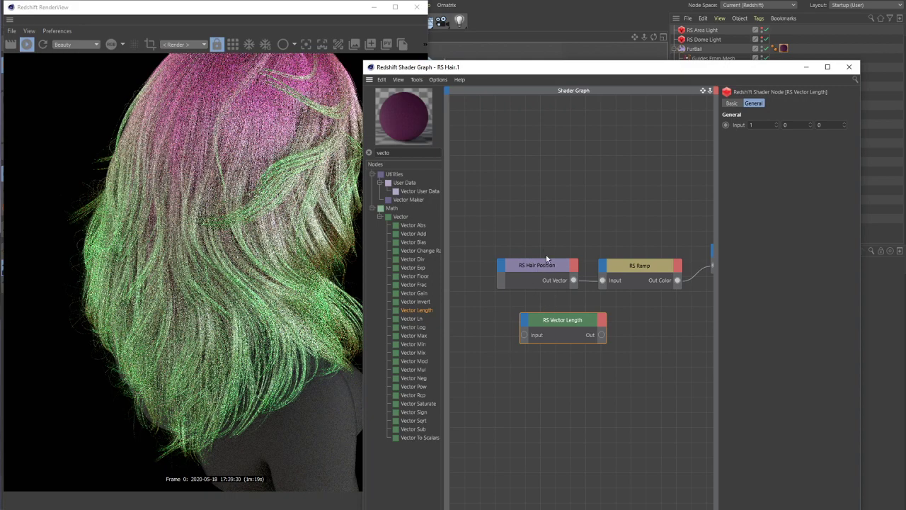
pyautogui.moveTo(545, 263); pyautogui.dragTo(485, 261)
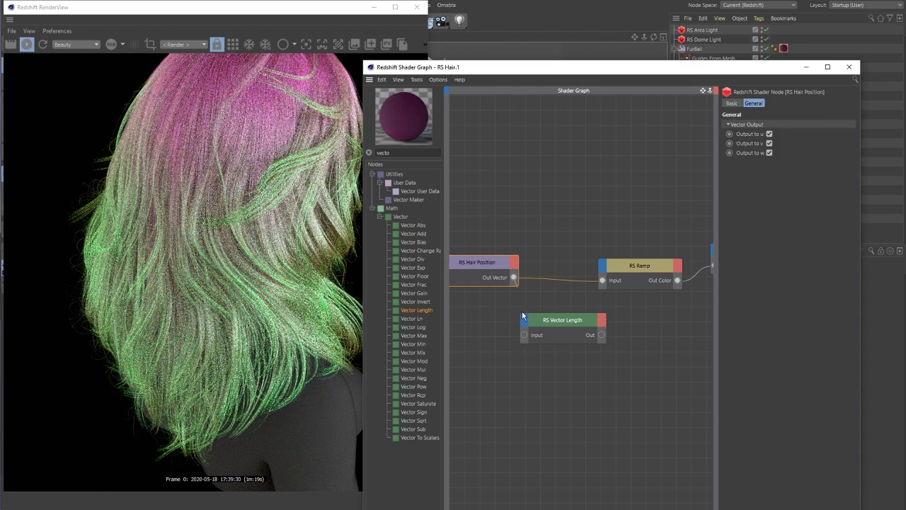
pyautogui.moveTo(514, 277); pyautogui.dragTo(537, 325)
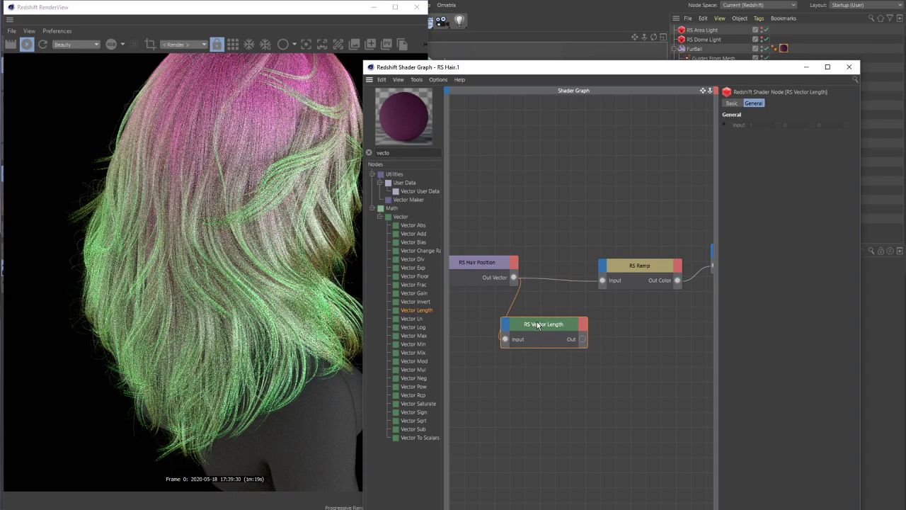
pyautogui.moveTo(486, 262); pyautogui.dragTo(461, 259)
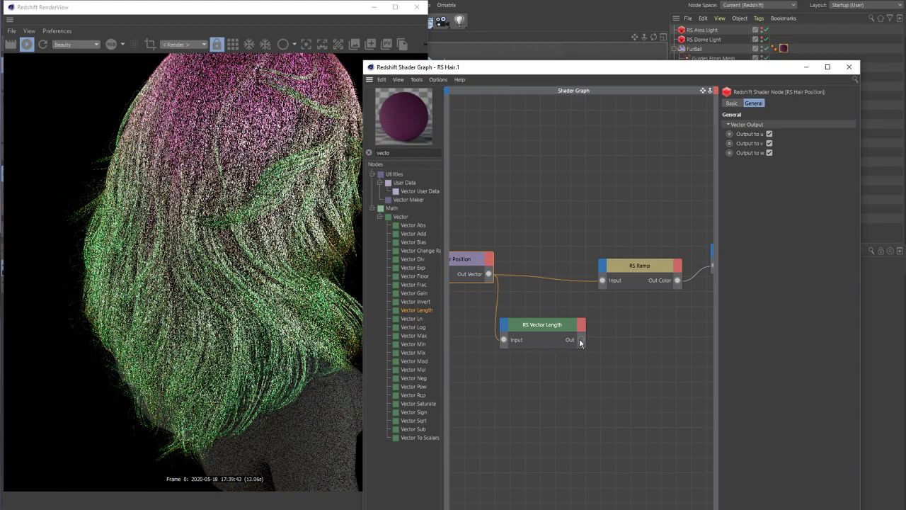
pyautogui.moveTo(582, 339); pyautogui.dragTo(602, 282)
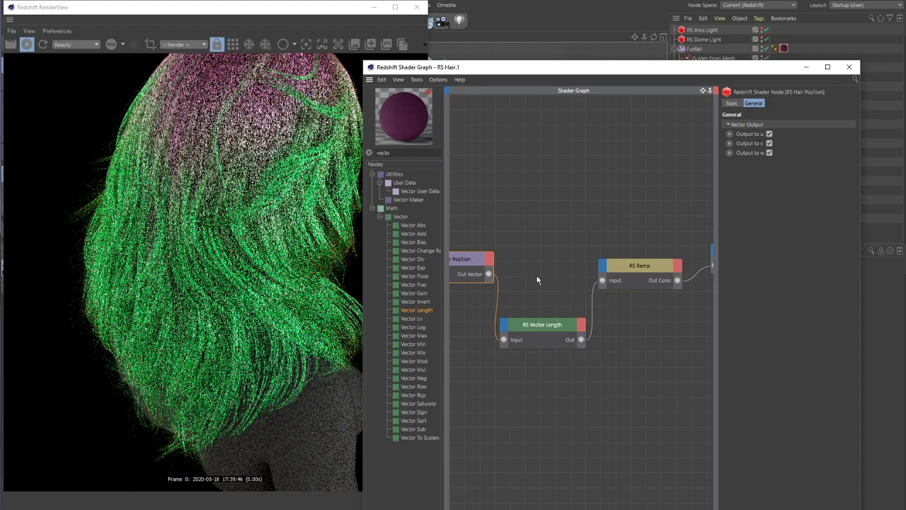
# Check the hair colors produced by RS Vector Length from behind and from the side, shifting the node slightly aside
pyautogui.moveTo(429, 71); pyautogui.dragTo(453, 103)
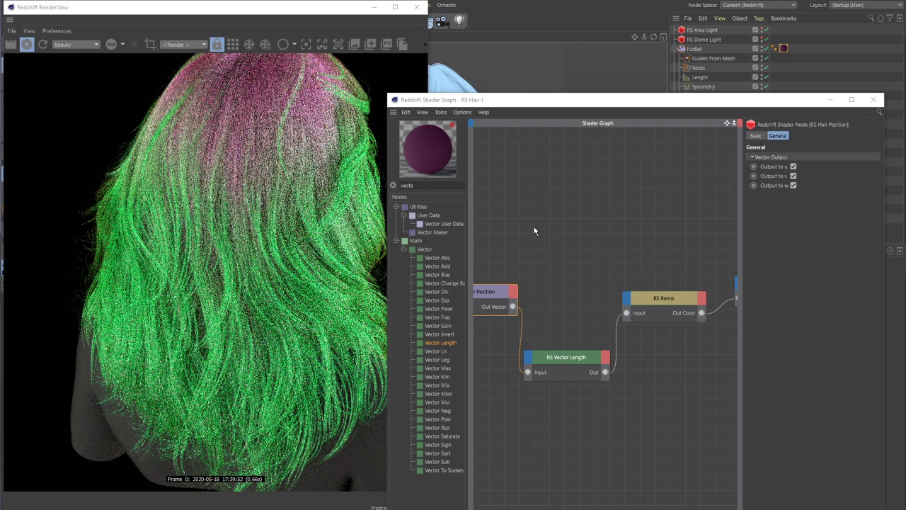
pyautogui.moveTo(491, 102); pyautogui.dragTo(522, 113)
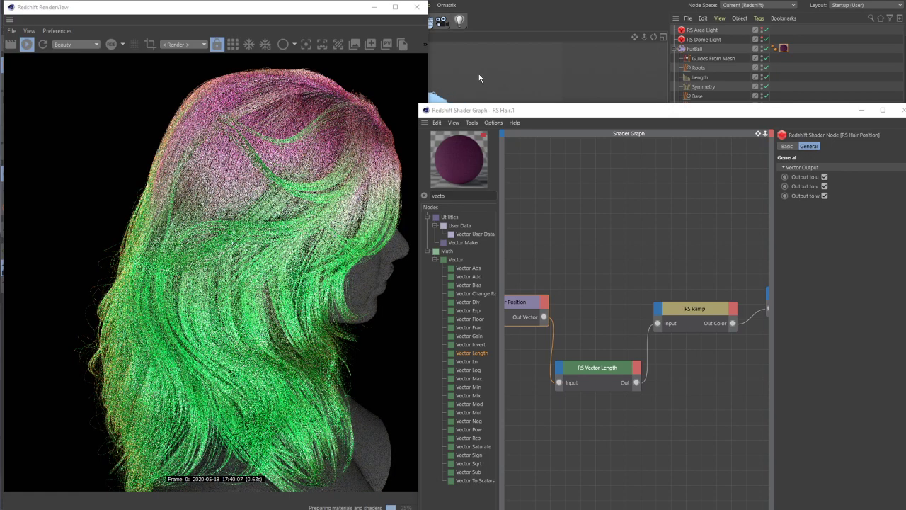
pyautogui.keyDown('alt'); pyautogui.moveTo(470, 77); pyautogui.dragTo(458, 64); pyautogui.keyUp('alt')
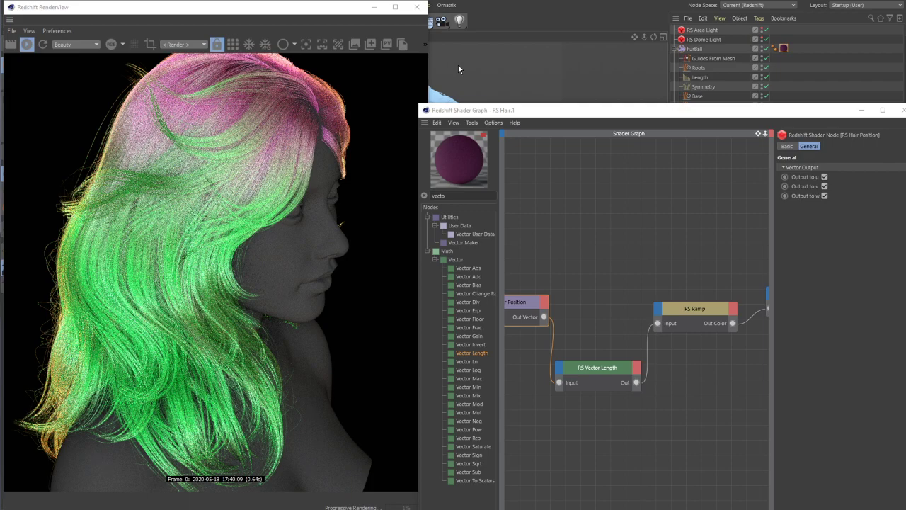
pyautogui.click(599, 373)
pyautogui.moveTo(598, 373); pyautogui.dragTo(604, 373)
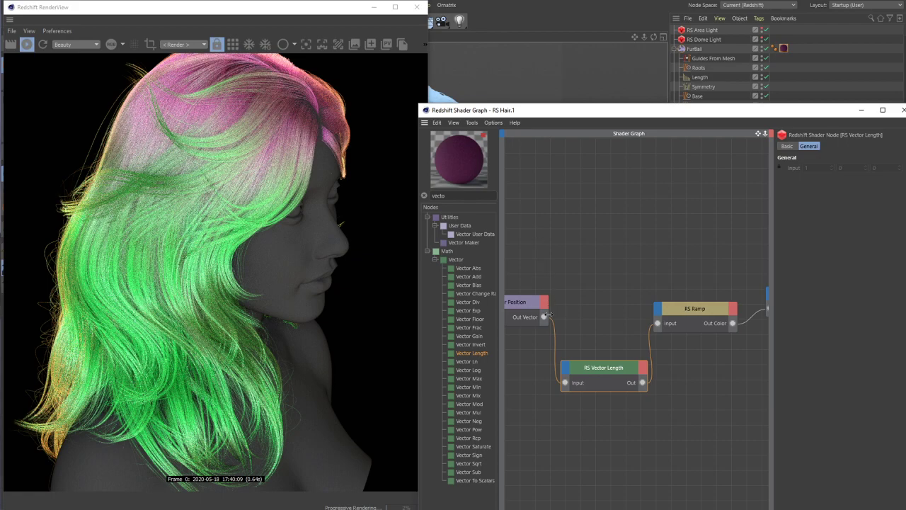
pyautogui.moveTo(544, 317); pyautogui.dragTo(631, 322)
# Save an incremental version of the project and take a snapshot of the RS Vector Length render
pyautogui.click(285, 13)
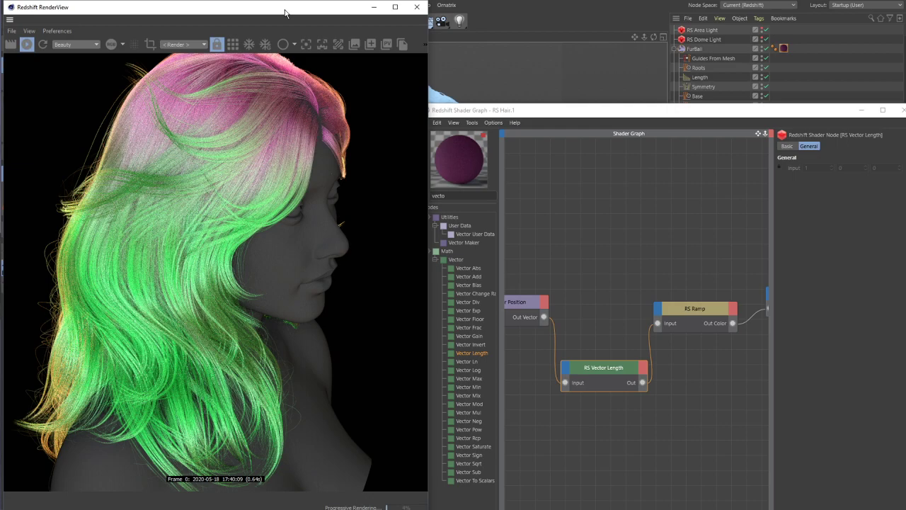
pyautogui.moveTo(284, 12); pyautogui.dragTo(280, 29)
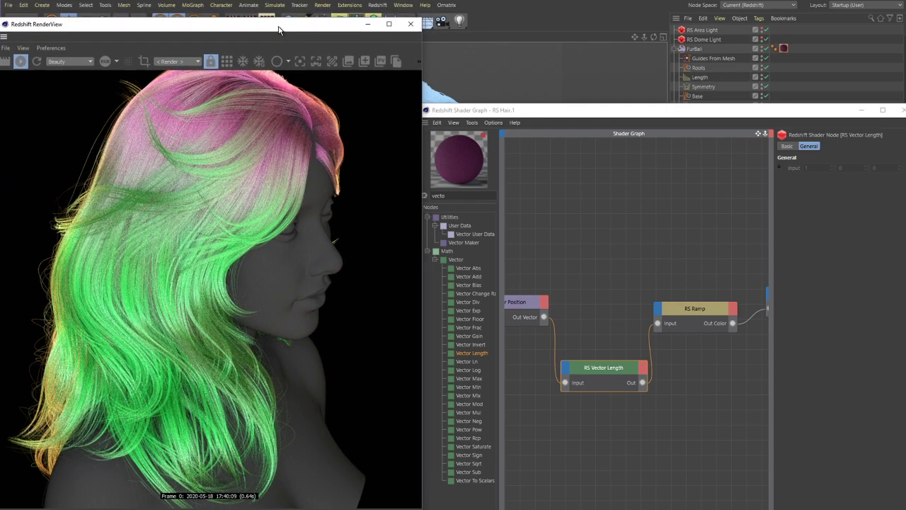
pyautogui.click(9, 5)
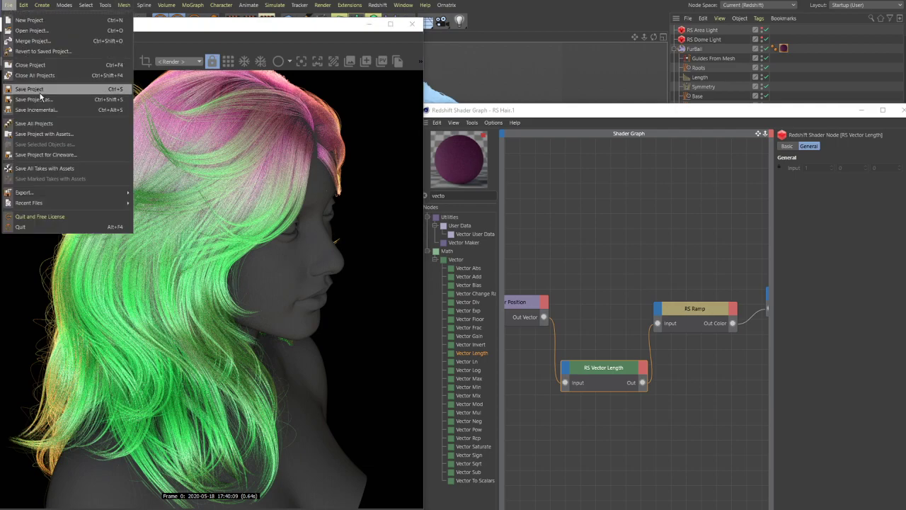
pyautogui.click(32, 110)
pyautogui.moveTo(130, 29); pyautogui.dragTo(134, 10)
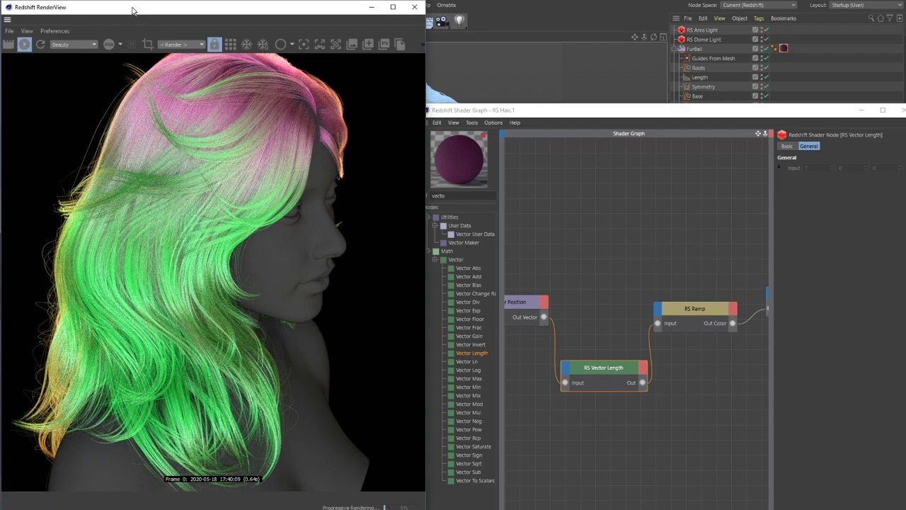
pyautogui.click(369, 45)
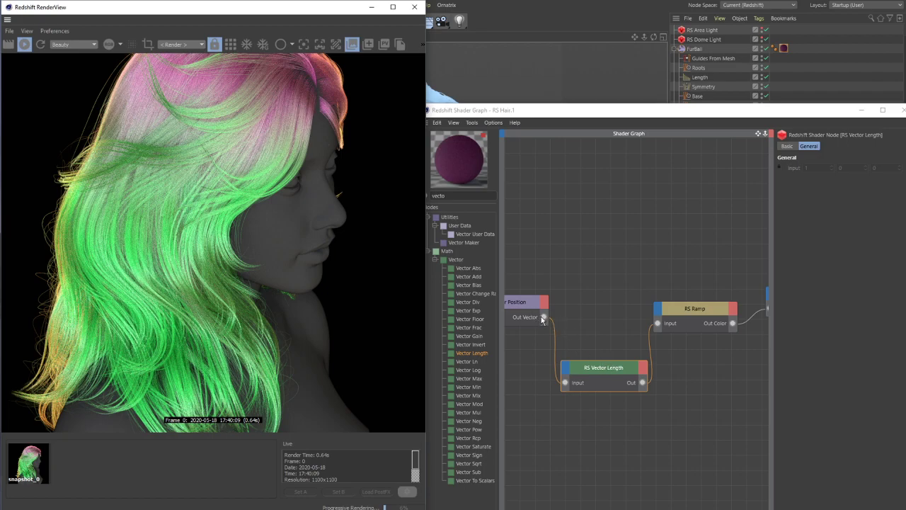
# Connect RS Hair Position's Out Vector directly to the RS Ramp input and take a second render snapshot
pyautogui.moveTo(544, 318); pyautogui.dragTo(657, 325)
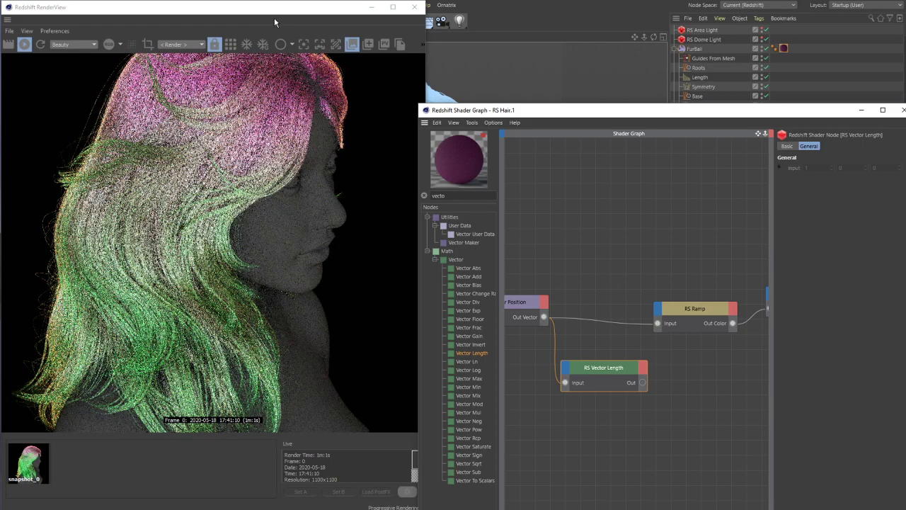
pyautogui.click(274, 16)
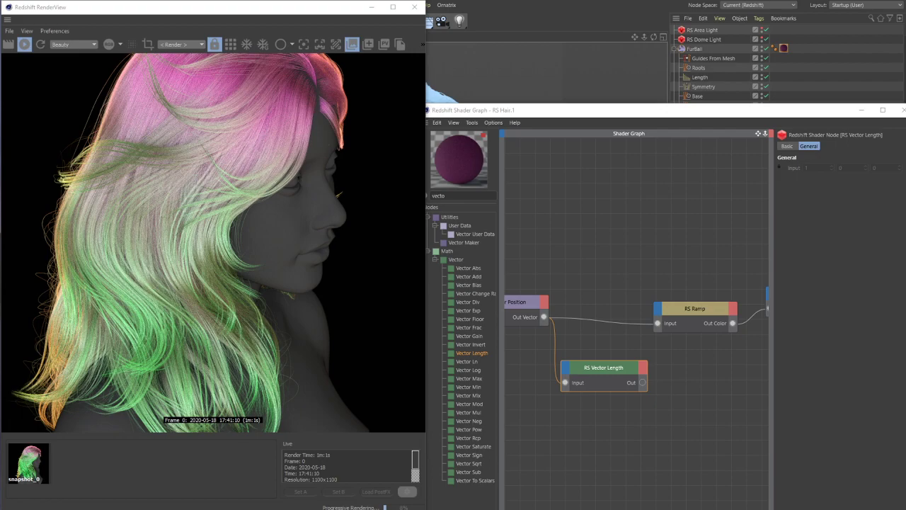
pyautogui.click(211, 12)
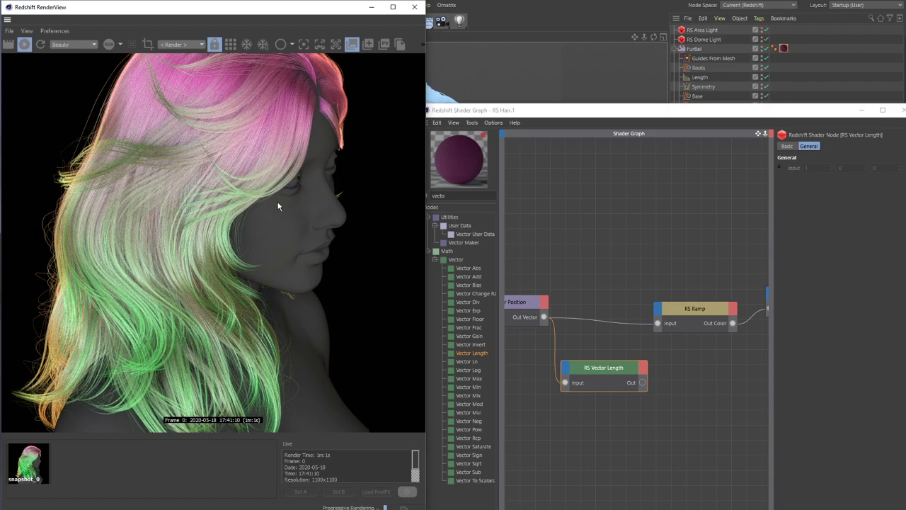
pyautogui.click(368, 48)
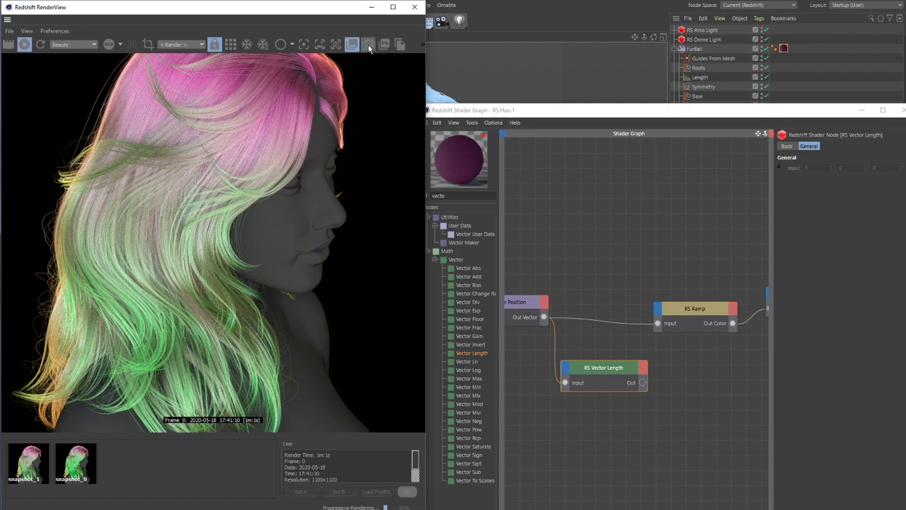
# Compare the root-to-tip hair colors by switching repeatedly between the two render snapshots
pyautogui.click(81, 465)
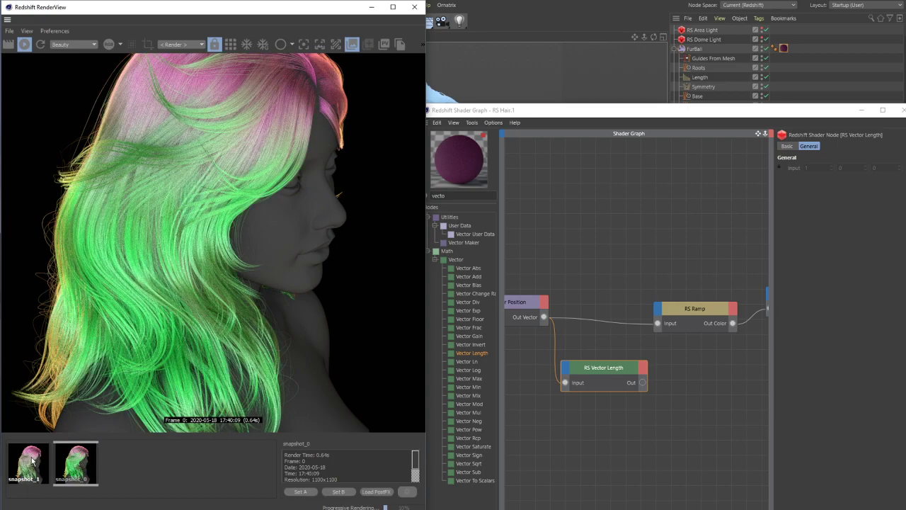
pyautogui.click(27, 464)
pyautogui.click(75, 466)
pyautogui.click(34, 471)
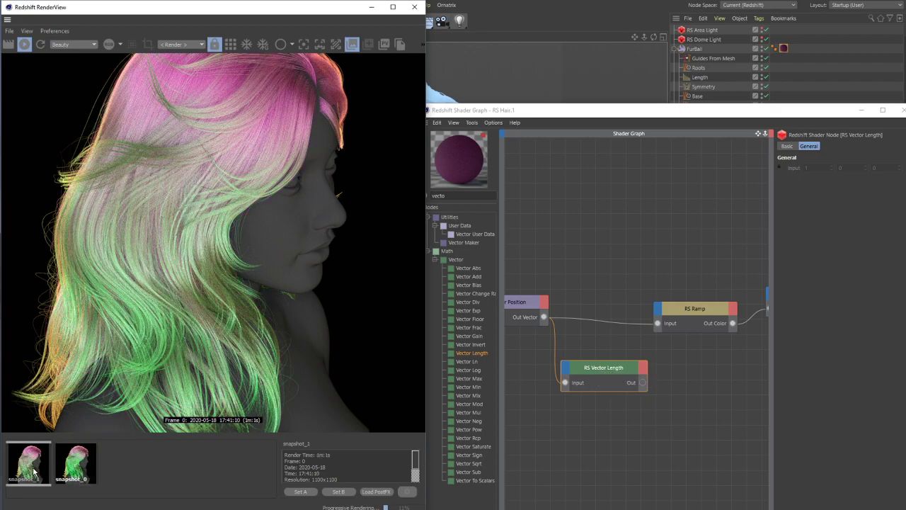
pyautogui.click(71, 470)
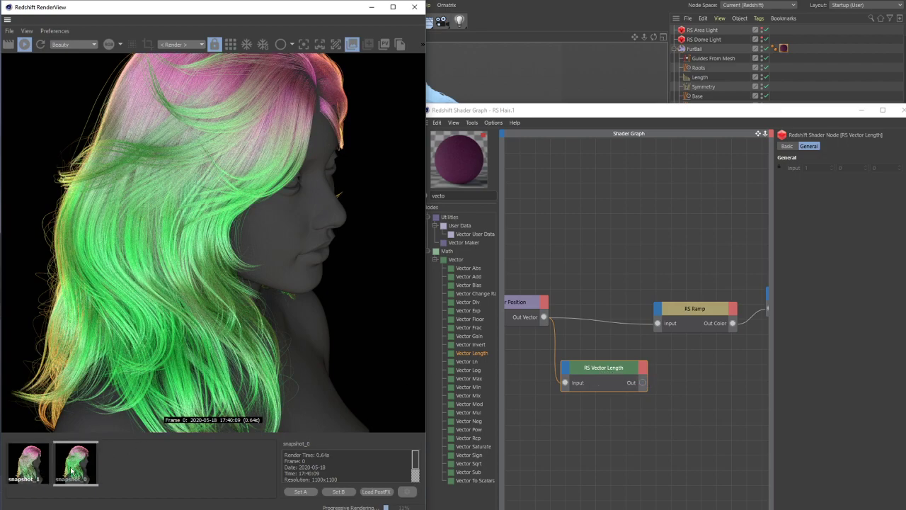
pyautogui.click(26, 468)
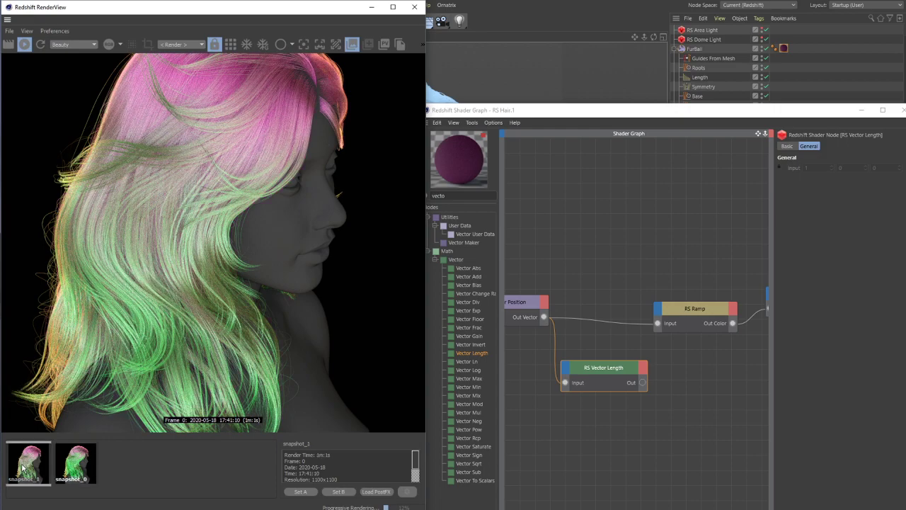
pyautogui.click(69, 466)
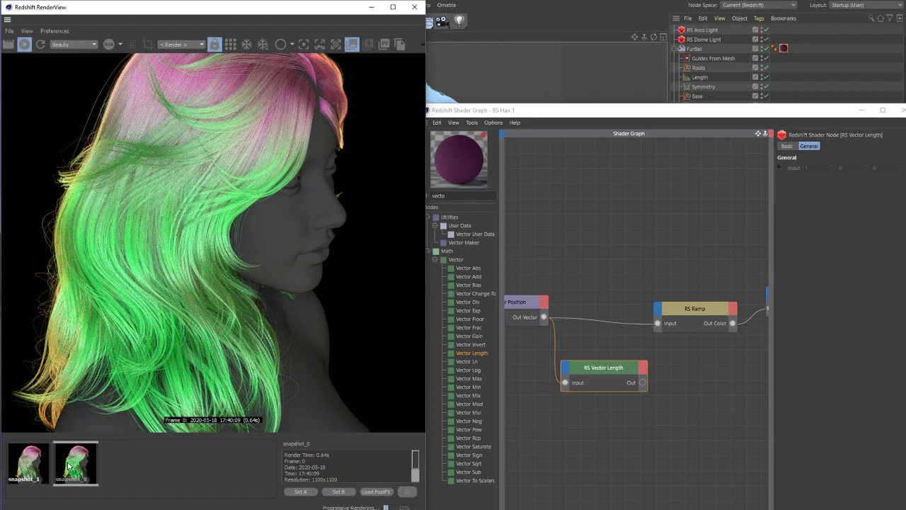
pyautogui.click(34, 467)
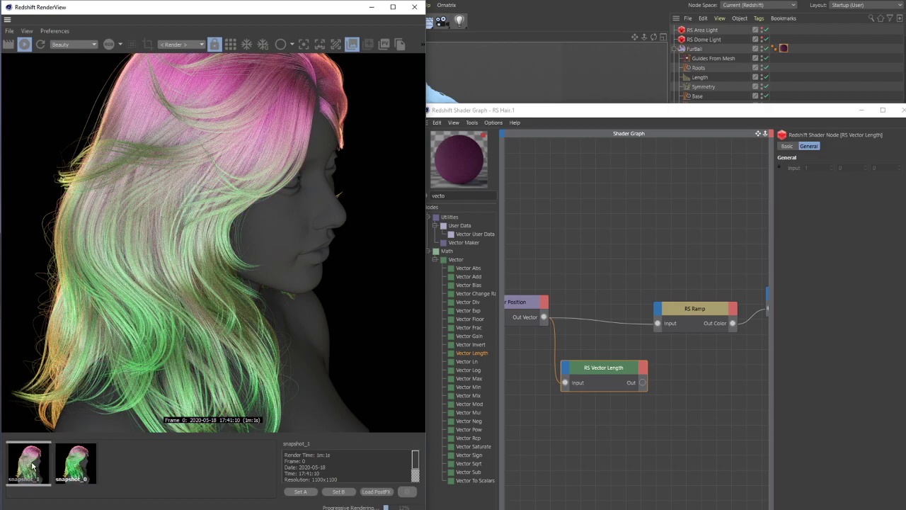
pyautogui.click(67, 466)
pyautogui.click(34, 464)
pyautogui.click(66, 464)
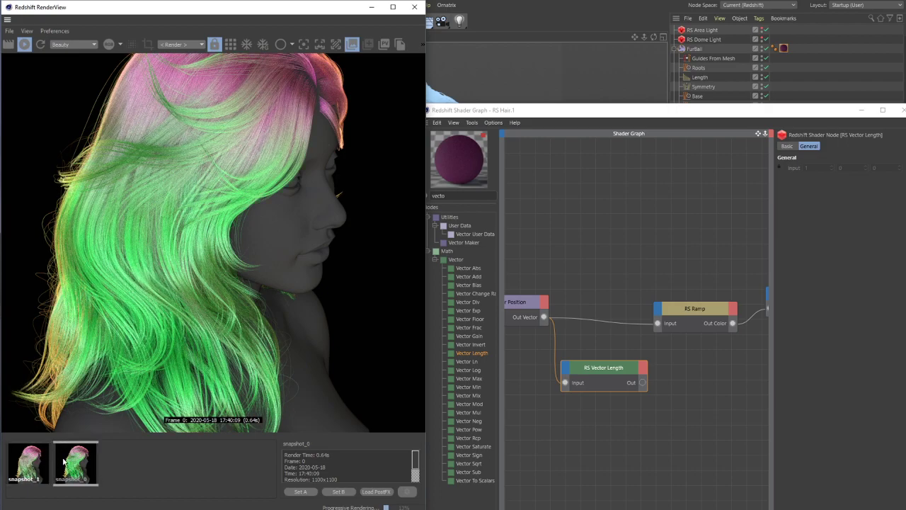
pyautogui.click(36, 461)
pyautogui.click(71, 462)
pyautogui.click(27, 454)
pyautogui.click(66, 460)
pyautogui.click(28, 459)
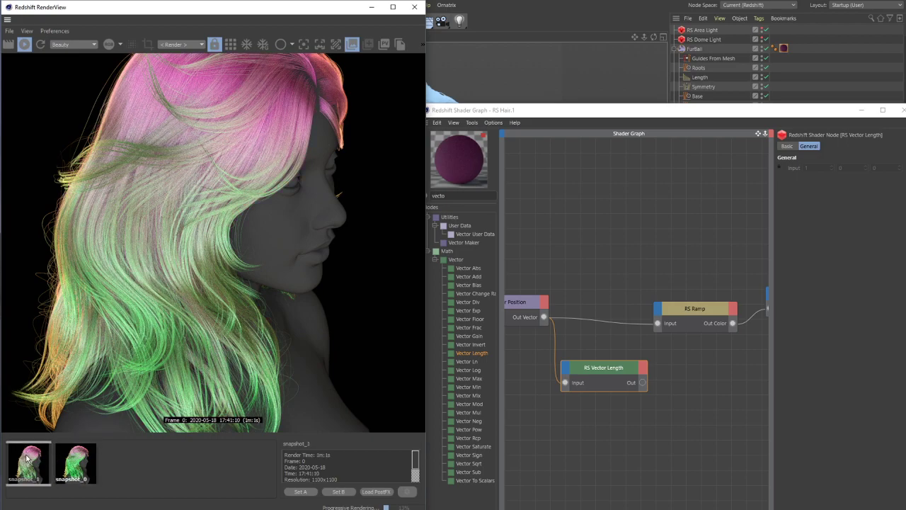
# Alternate between snapshot_0 and snapshot_1 to examine how the pink-to-green transition differs along the strands
pyautogui.click(65, 456)
pyautogui.click(30, 457)
pyautogui.click(68, 458)
pyautogui.click(27, 459)
pyautogui.click(74, 459)
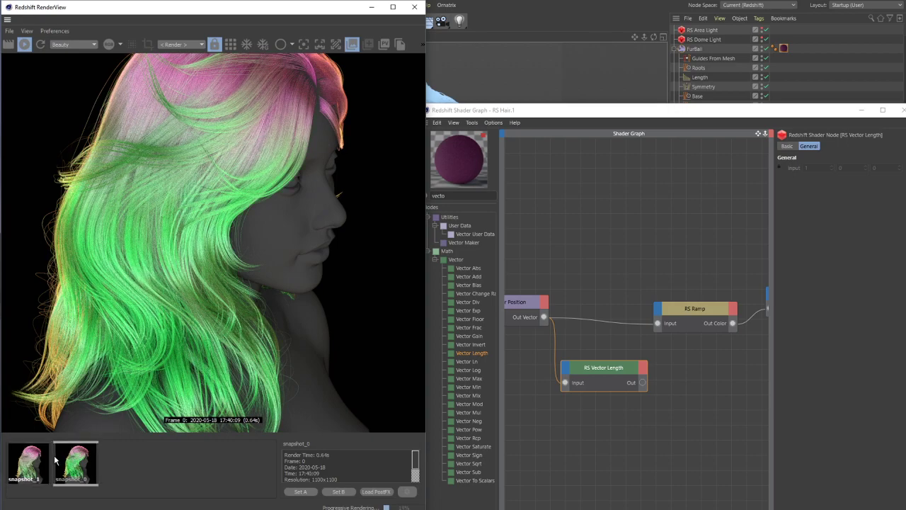
pyautogui.click(48, 460)
pyautogui.click(84, 459)
pyautogui.click(43, 458)
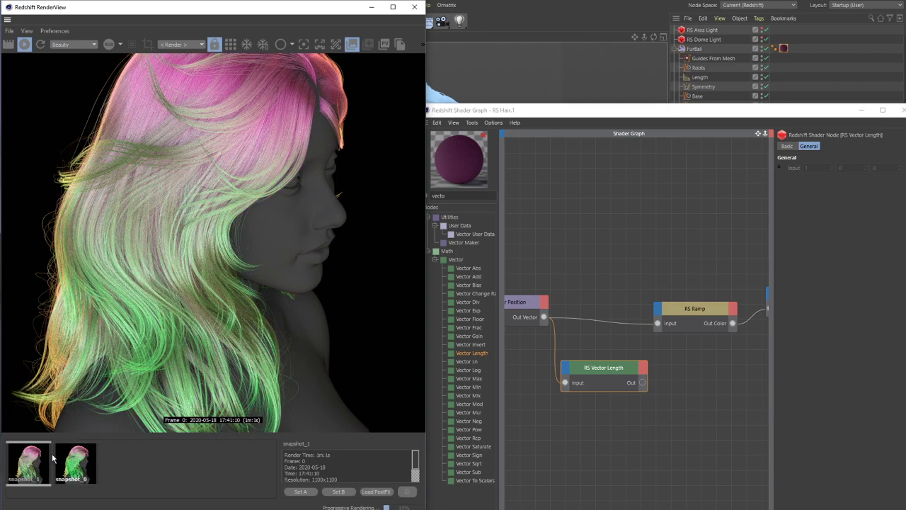
pyautogui.click(86, 456)
pyautogui.click(22, 459)
# Move the RS Vector Length node farther below the connection between RS Hair Position and RS Ramp
pyautogui.moveTo(619, 218)
pyautogui.mouseDown(button='middle')
pyautogui.moveTo(728, 129)
pyautogui.moveTo(640, 147)
pyautogui.moveTo(625, 221)
pyautogui.moveTo(557, 215)
pyautogui.moveTo(623, 212)
pyautogui.mouseUp(button='middle')
pyautogui.moveTo(572, 295); pyautogui.dragTo(603, 353)
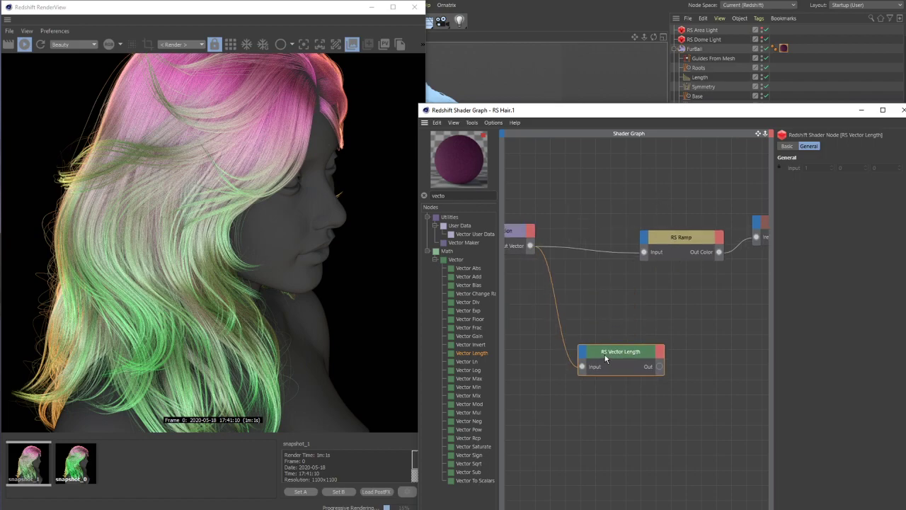
pyautogui.moveTo(646, 286); pyautogui.dragTo(772, 274, button='middle')
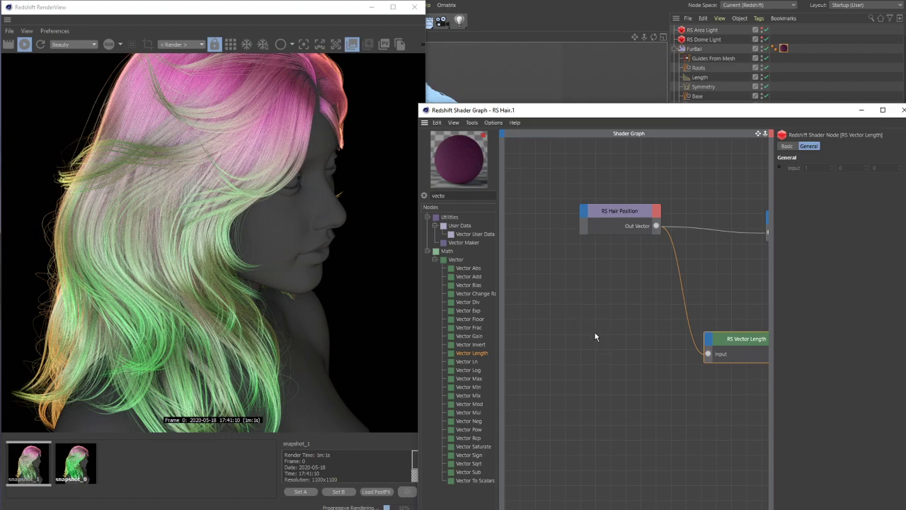
pyautogui.moveTo(595, 336); pyautogui.dragTo(471, 352, button='middle')
pyautogui.moveTo(714, 304); pyautogui.dragTo(679, 295, button='middle')
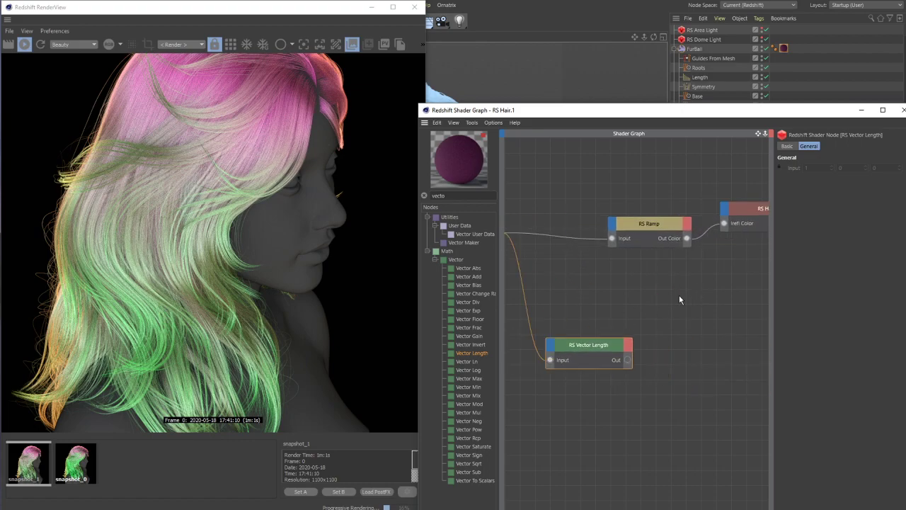
# Clear the node search, add a Hair Random Color node from the Hair utilities, and place it beneath RS Ramp
pyautogui.click(424, 196)
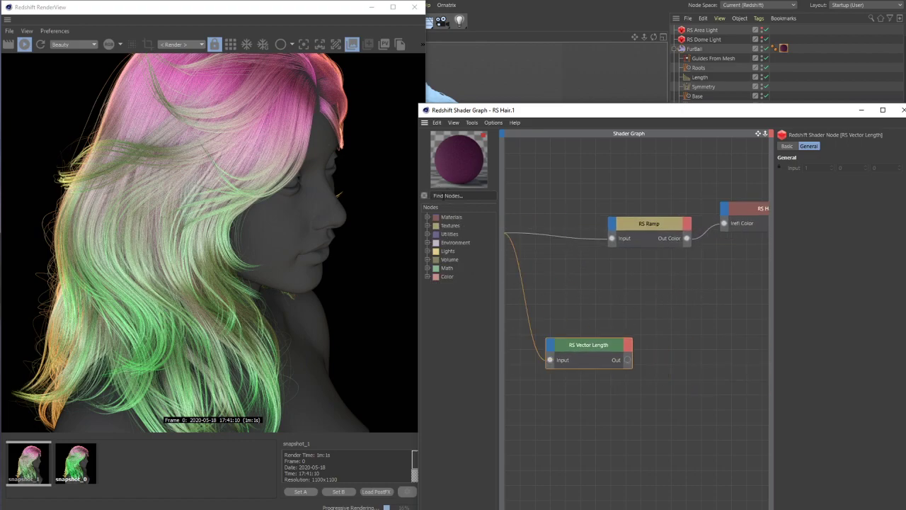
pyautogui.click(426, 233)
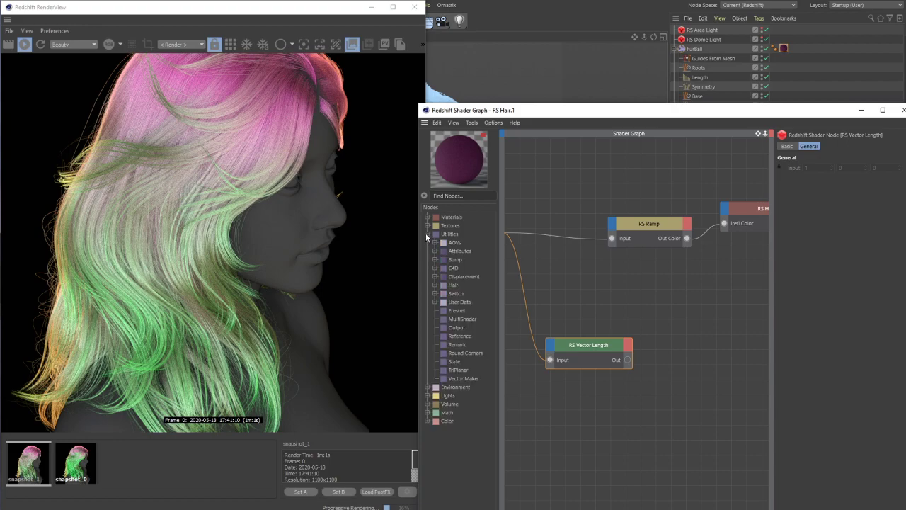
pyautogui.click(434, 284)
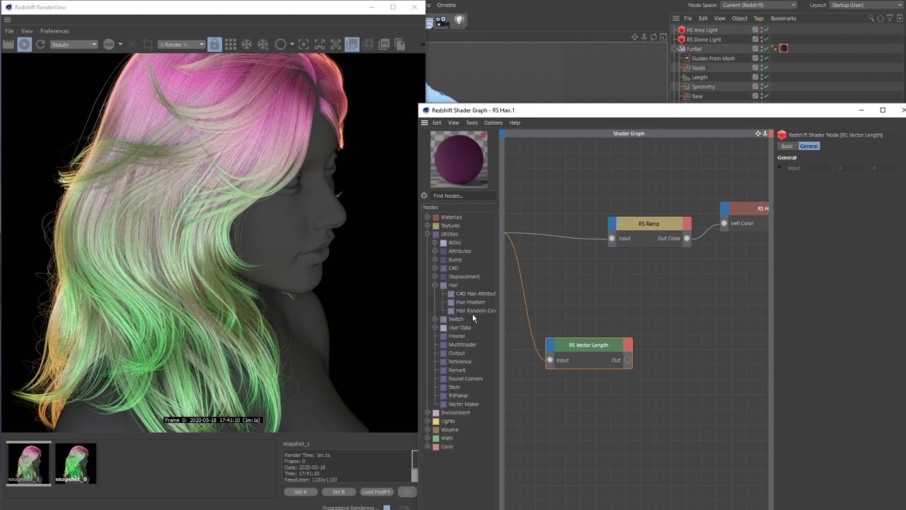
pyautogui.moveTo(472, 314); pyautogui.dragTo(562, 276)
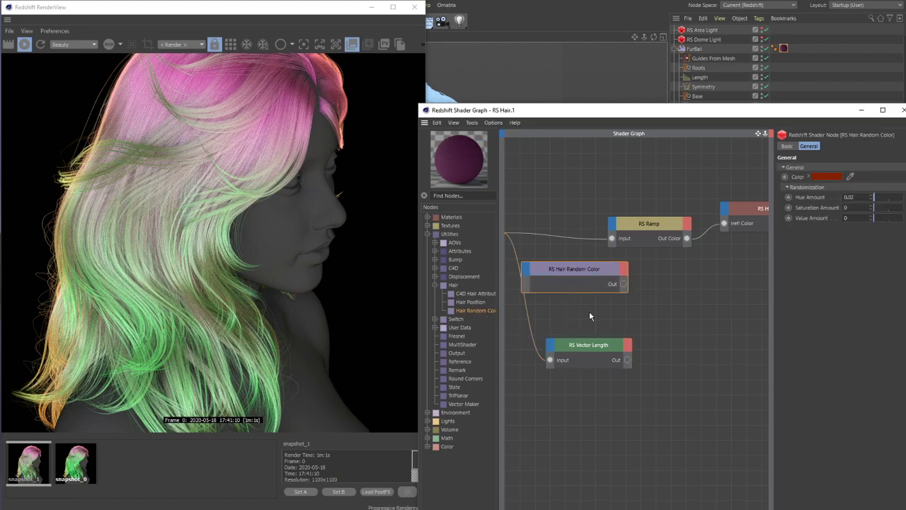
pyautogui.moveTo(590, 312); pyautogui.dragTo(634, 321, button='middle')
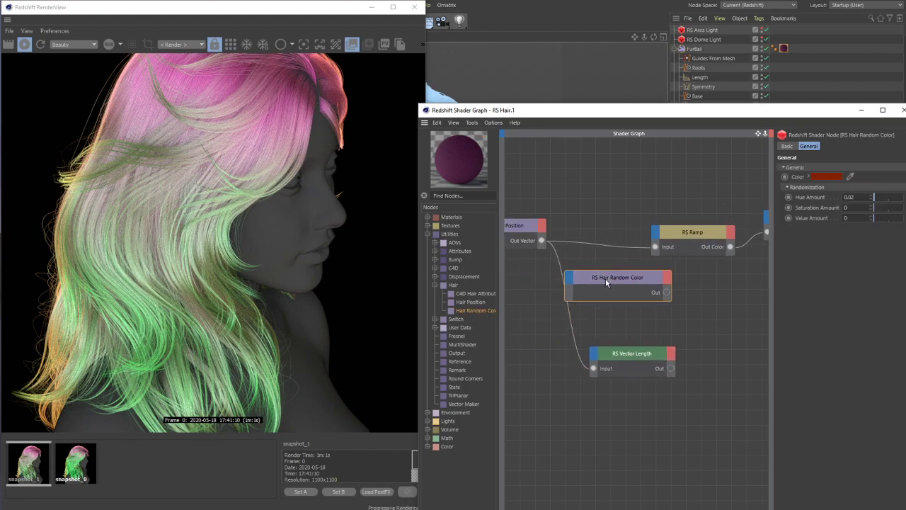
pyautogui.moveTo(606, 279); pyautogui.dragTo(656, 282)
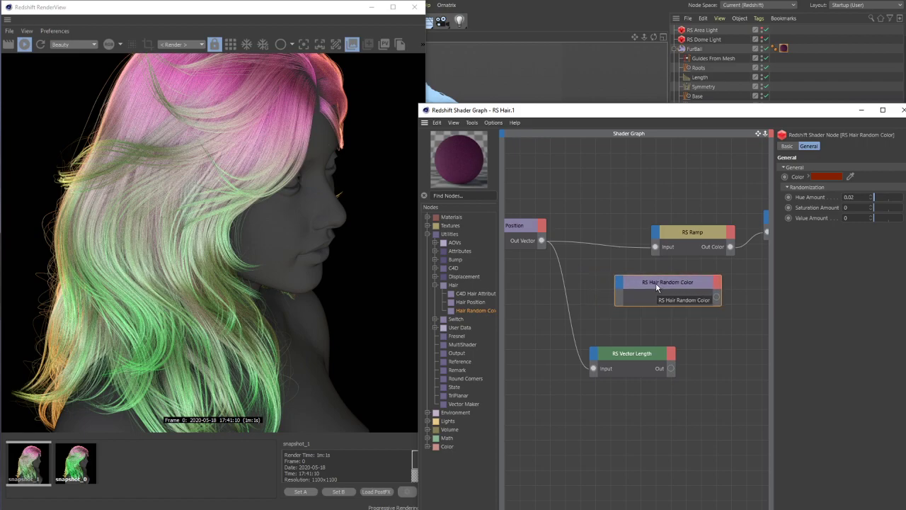
pyautogui.moveTo(600, 170); pyautogui.dragTo(545, 168, button='middle')
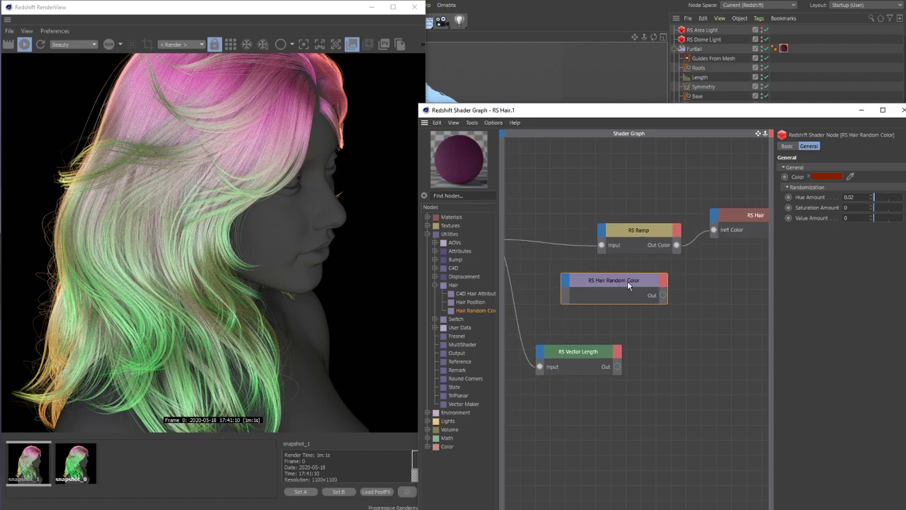
pyautogui.moveTo(627, 280); pyautogui.dragTo(657, 300)
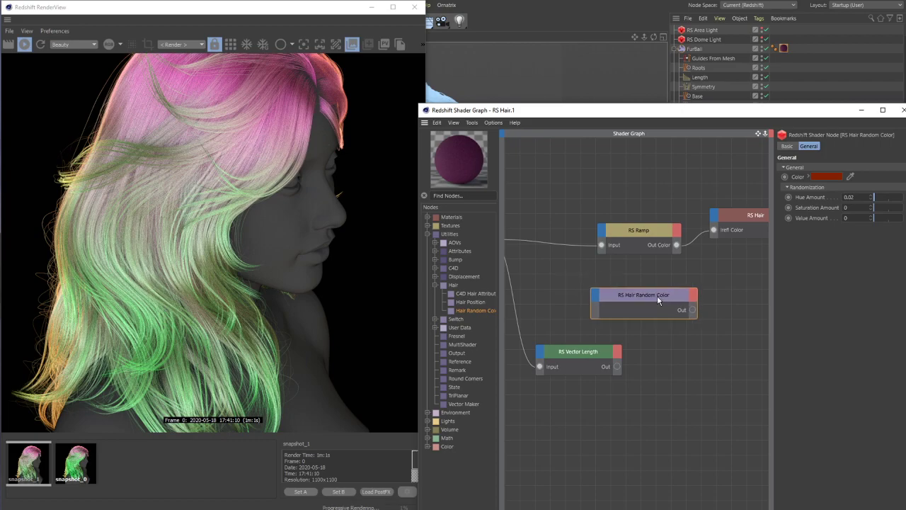
pyautogui.moveTo(657, 295); pyautogui.dragTo(652, 296)
pyautogui.moveTo(567, 275); pyautogui.dragTo(617, 270, button='middle')
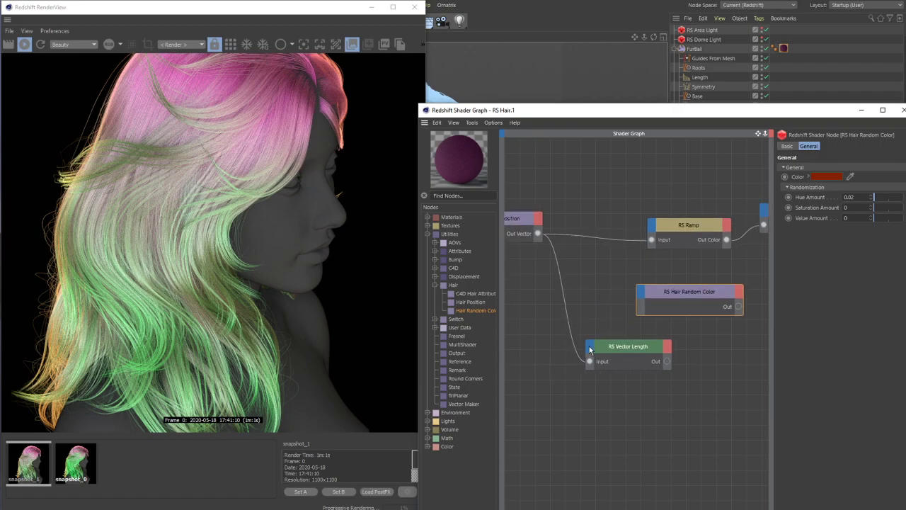
# Shift the RS Vector Length and RS Ramp nodes slightly to tidy the graph around RS Hair Random Color
pyautogui.click(617, 348)
pyautogui.moveTo(617, 349); pyautogui.dragTo(639, 356)
pyautogui.moveTo(565, 259); pyautogui.dragTo(588, 281, button='middle')
pyautogui.moveTo(670, 289); pyautogui.dragTo(610, 262, button='middle')
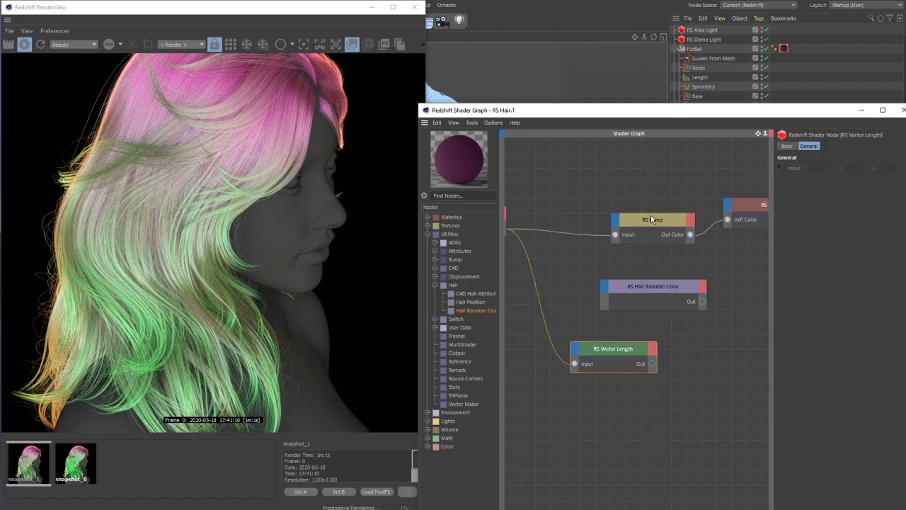
pyautogui.moveTo(667, 220); pyautogui.dragTo(659, 223, button='middle')
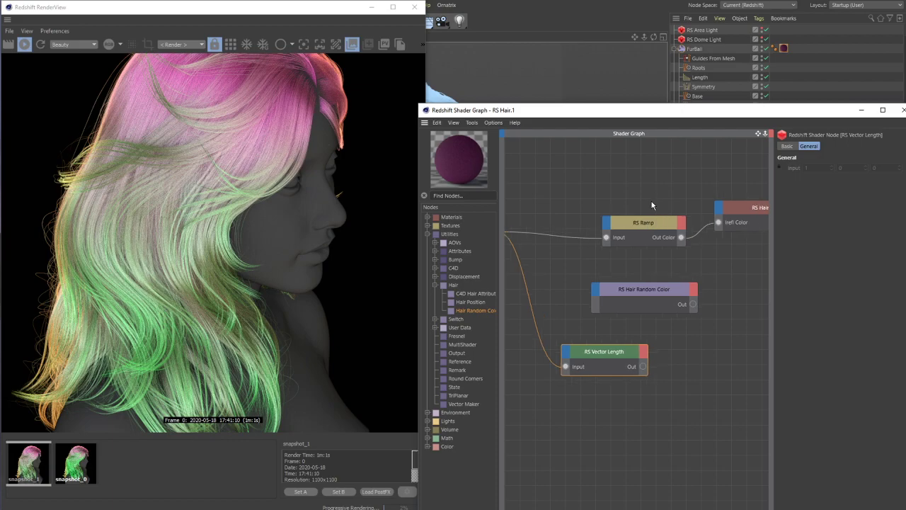
pyautogui.moveTo(666, 187); pyautogui.dragTo(649, 195, button='middle')
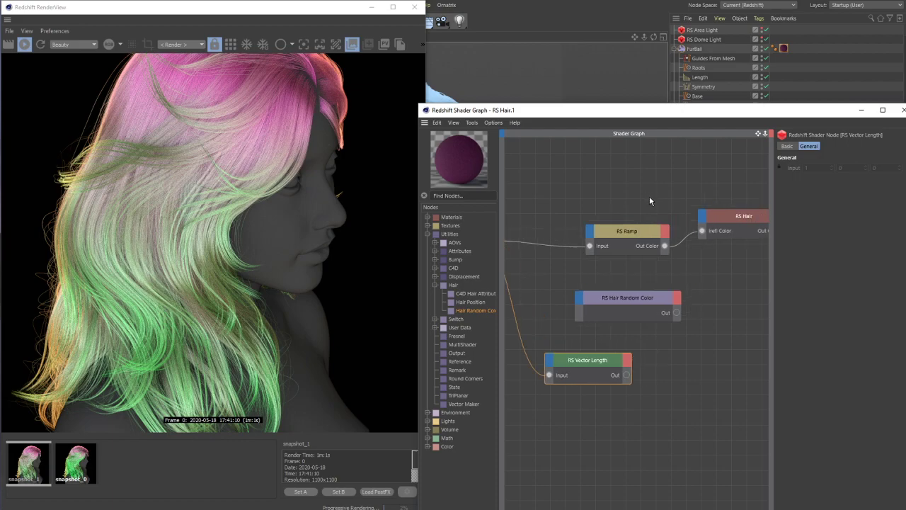
pyautogui.click(635, 232)
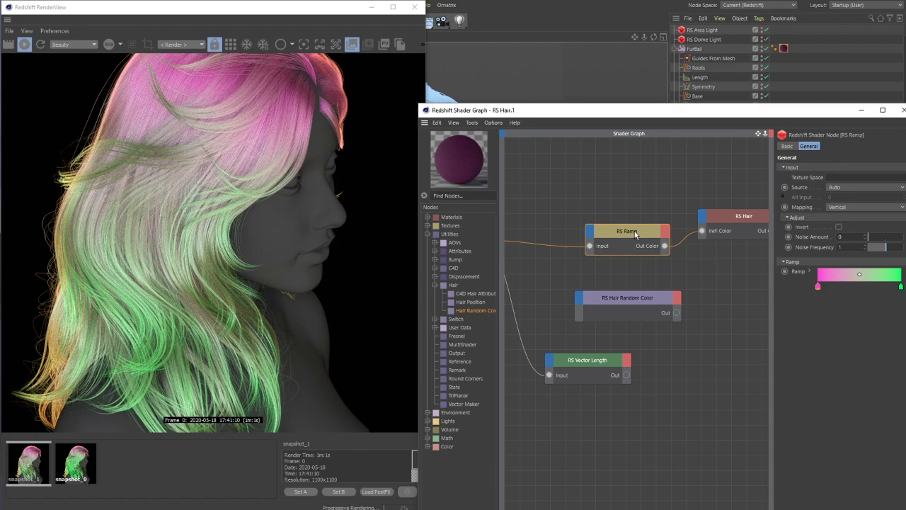
pyautogui.moveTo(620, 234)
pyautogui.mouseDown()
pyautogui.moveTo(623, 222)
pyautogui.moveTo(614, 227)
pyautogui.mouseUp()
pyautogui.moveTo(616, 237); pyautogui.dragTo(628, 293, button='middle')
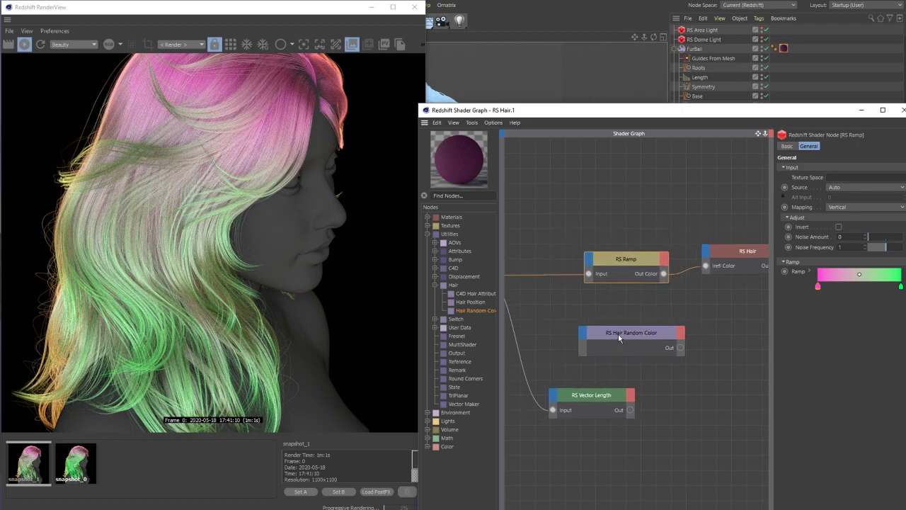
# Move the RS Hair Random Color node beneath the RS Hair node
pyautogui.moveTo(618, 335); pyautogui.dragTo(707, 336)
pyautogui.moveTo(520, 317); pyautogui.dragTo(752, 298, button='middle')
pyautogui.moveTo(633, 291); pyautogui.dragTo(629, 298, button='middle')
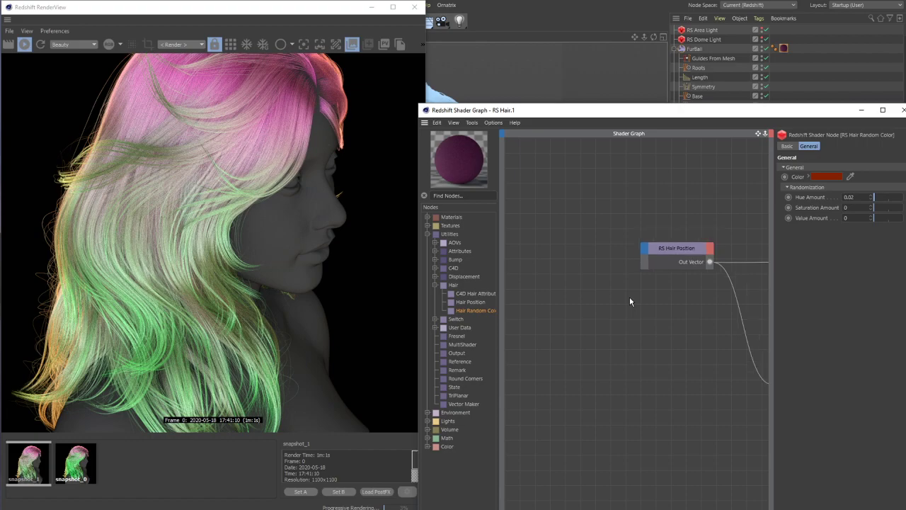
pyautogui.scroll(-1, 630, 295)
pyautogui.moveTo(709, 349); pyautogui.dragTo(643, 324, button='middle')
pyautogui.moveTo(744, 332); pyautogui.dragTo(579, 321, button='middle')
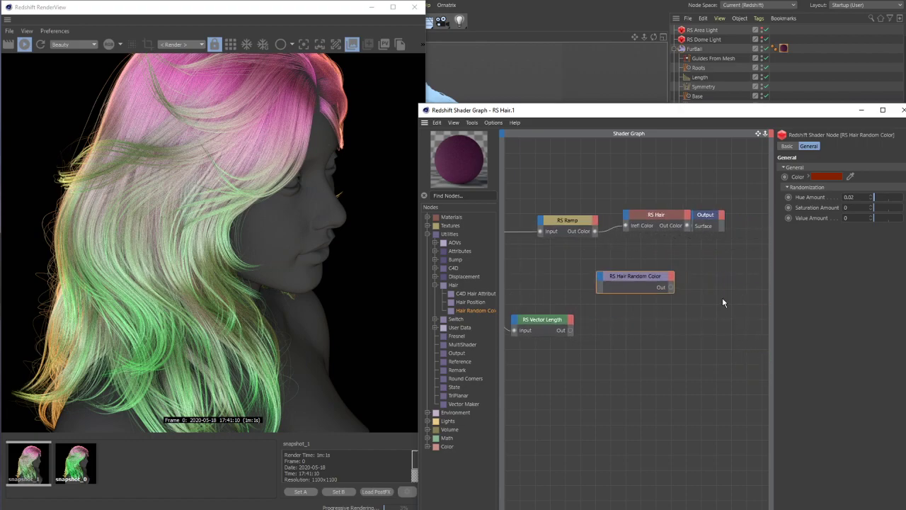
pyautogui.keyDown('alt'); pyautogui.moveTo(722, 299); pyautogui.dragTo(763, 297, button='right'); pyautogui.keyUp('alt')
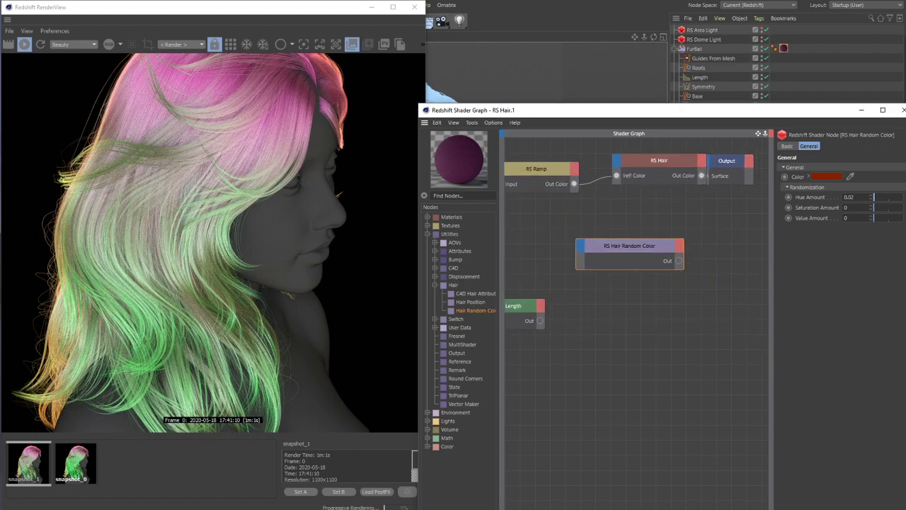
# Spread the Output and RS Hair nodes away from RS Ramp and place RS Hair Random Color below the gap
pyautogui.keyDown('alt'); pyautogui.moveTo(679, 150); pyautogui.dragTo(640, 196, button='middle'); pyautogui.keyUp('alt')
pyautogui.moveTo(693, 210); pyautogui.dragTo(769, 204)
pyautogui.moveTo(621, 209); pyautogui.dragTo(665, 209)
pyautogui.keyDown('alt'); pyautogui.moveTo(666, 210); pyautogui.dragTo(803, 227, button='middle'); pyautogui.keyUp('alt')
pyautogui.moveTo(631, 235); pyautogui.dragTo(585, 235)
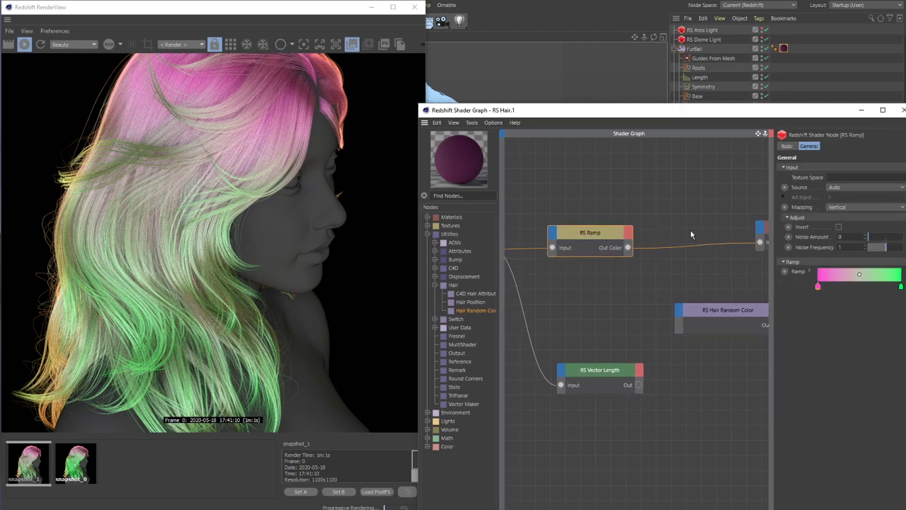
pyautogui.keyDown('alt'); pyautogui.moveTo(691, 232); pyautogui.dragTo(643, 220, button='middle'); pyautogui.keyUp('alt')
pyautogui.moveTo(687, 303); pyautogui.dragTo(650, 293)
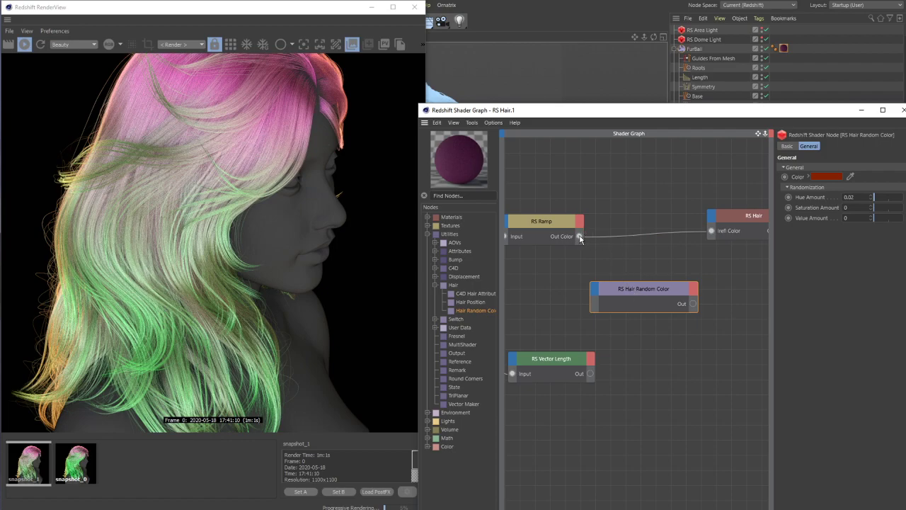
# Connect RS Ramp's Out Color to RS Hair Random Color's Color input, and its Out to RS Hair's Irefl Color
pyautogui.moveTo(579, 236); pyautogui.dragTo(606, 298)
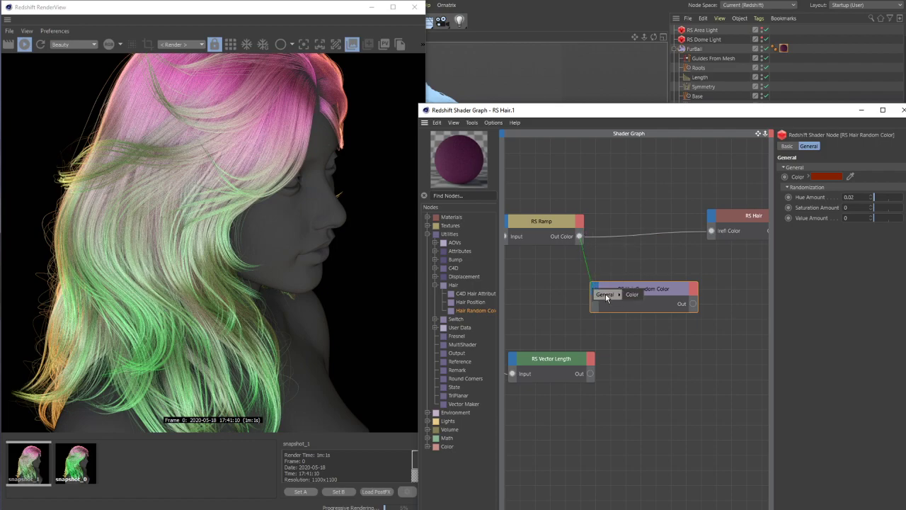
pyautogui.click(637, 294)
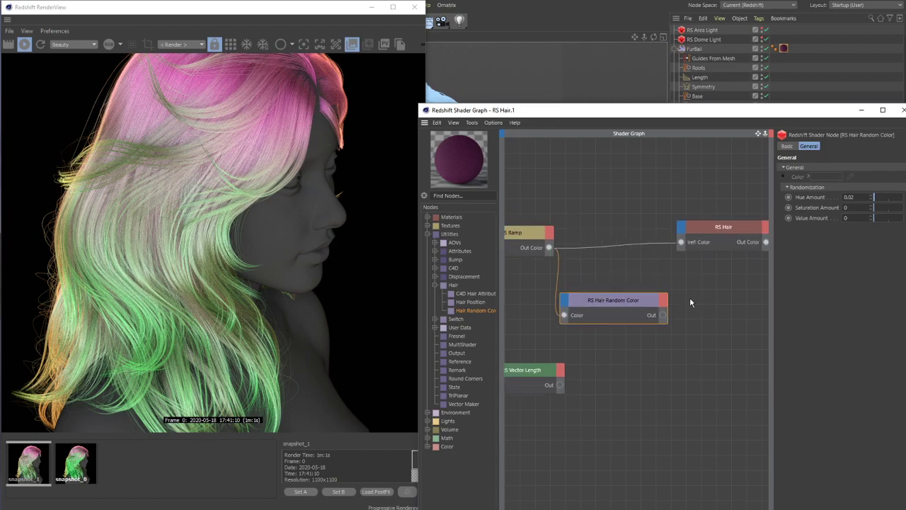
pyautogui.moveTo(663, 316); pyautogui.dragTo(676, 279)
pyautogui.moveTo(680, 248); pyautogui.dragTo(680, 246)
pyautogui.click(30, 466)
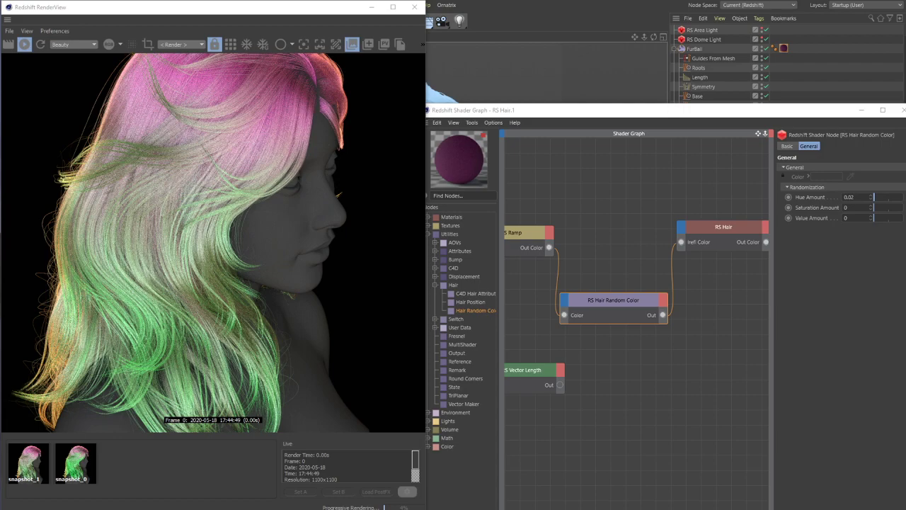
# Bring up the browser with the "rose x men" image results, examine the streaked hair reference photo, and move the window away
pyautogui.moveTo(885, 488); pyautogui.dragTo(257, 25)
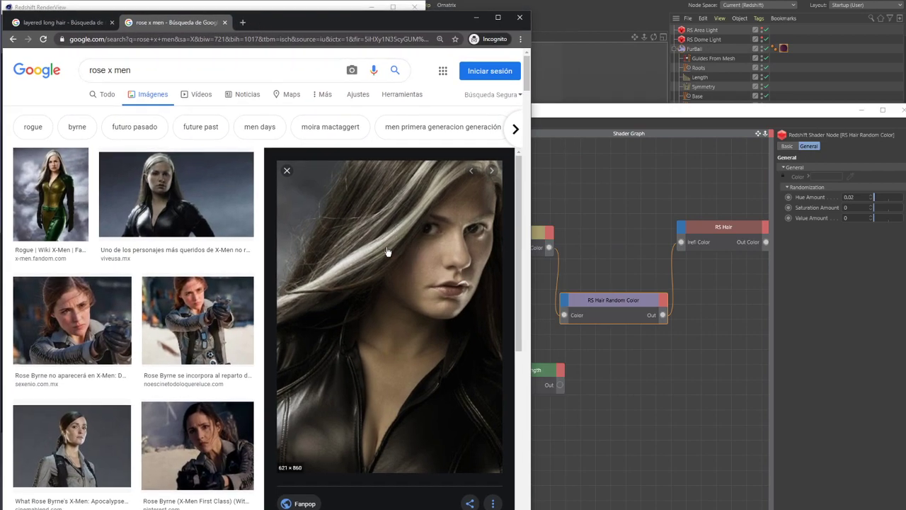
pyautogui.moveTo(325, 27); pyautogui.dragTo(560, 24)
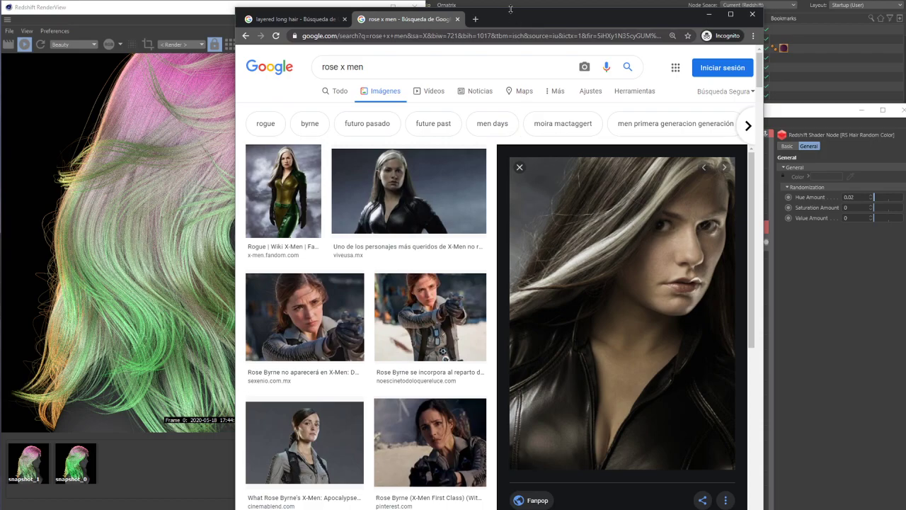
pyautogui.moveTo(498, 18)
pyautogui.mouseDown()
pyautogui.moveTo(564, 36)
pyautogui.moveTo(520, 51)
pyautogui.moveTo(503, 36)
pyautogui.mouseUp()
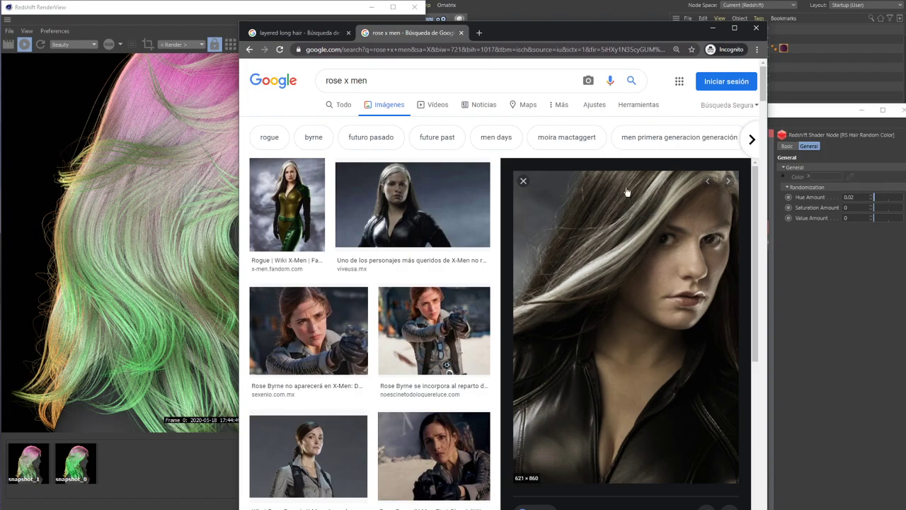
pyautogui.moveTo(503, 38); pyautogui.dragTo(905, 206)
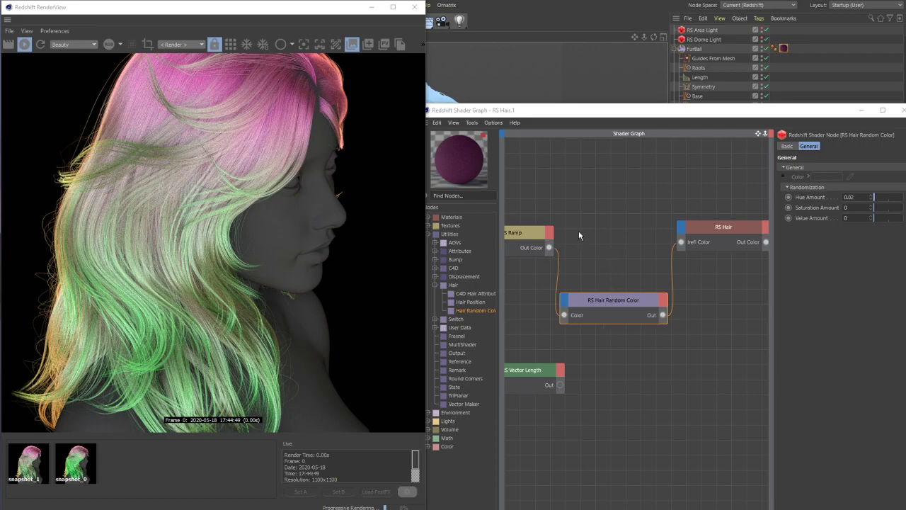
# Set the Hue Amount of the RS Hair Random Color node to 0.548
pyautogui.keyDown('alt'); pyautogui.moveTo(562, 232); pyautogui.dragTo(689, 156, button='middle'); pyautogui.keyUp('alt')
pyautogui.keyDown('alt'); pyautogui.moveTo(613, 228); pyautogui.dragTo(543, 267, button='middle'); pyautogui.keyUp('alt')
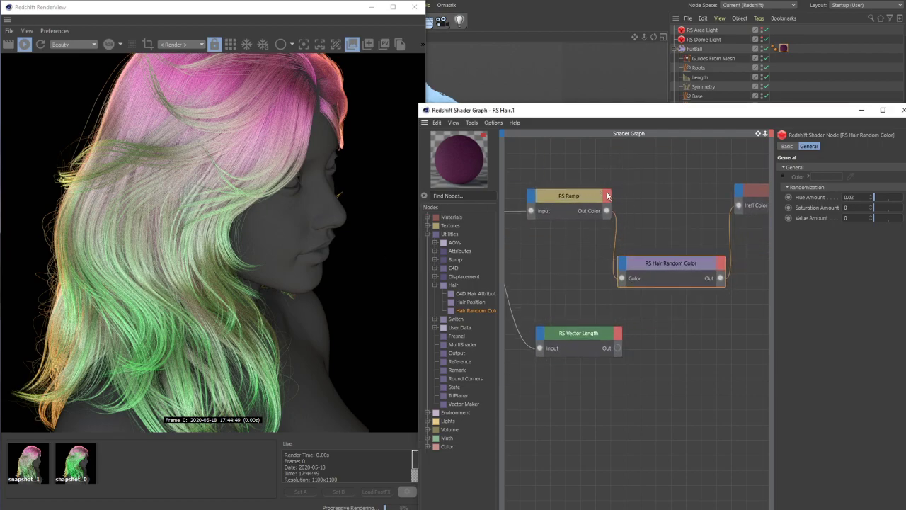
pyautogui.keyDown('alt'); pyautogui.moveTo(680, 217); pyautogui.dragTo(664, 223, button='middle'); pyautogui.keyUp('alt')
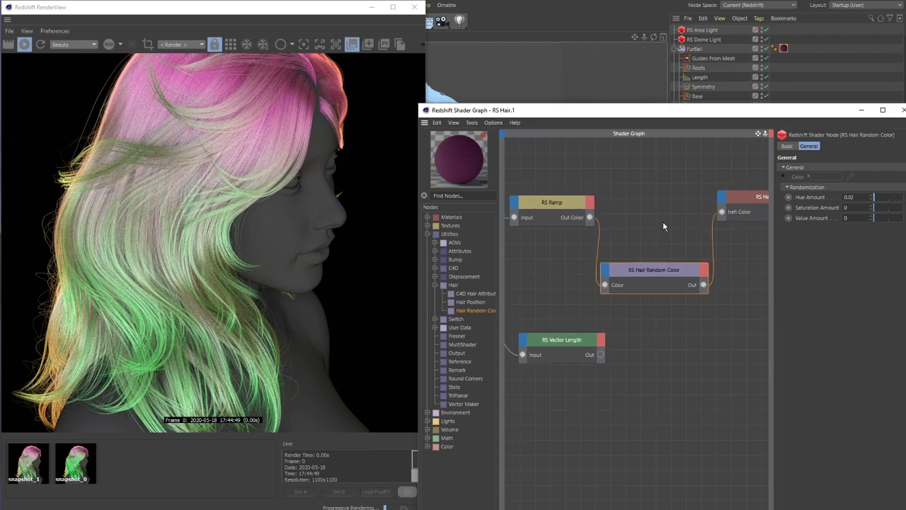
pyautogui.click(876, 201)
pyautogui.moveTo(876, 201); pyautogui.dragTo(884, 202)
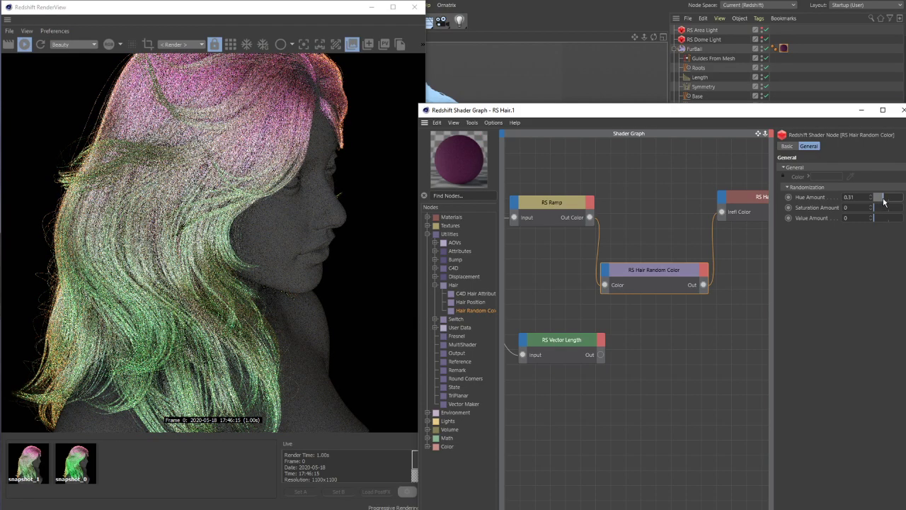
pyautogui.moveTo(857, 198); pyautogui.dragTo(853, 199)
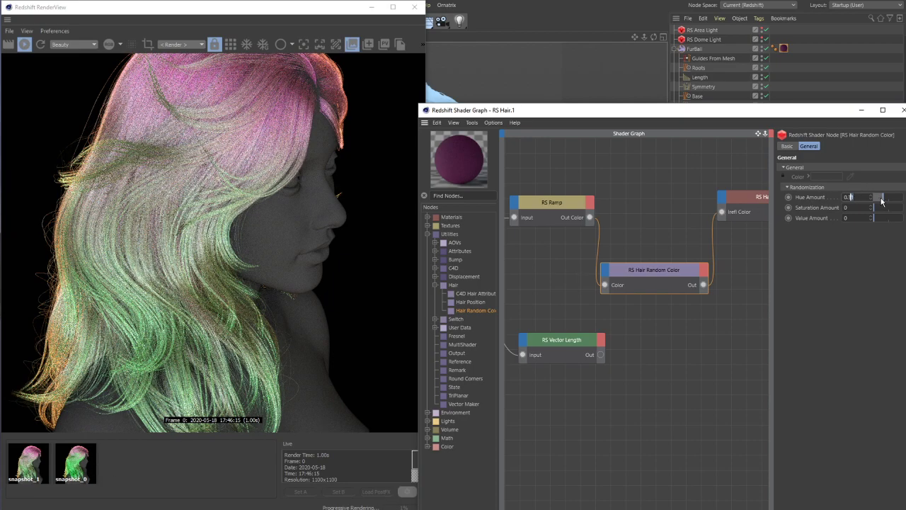
pyautogui.moveTo(881, 202); pyautogui.dragTo(891, 203)
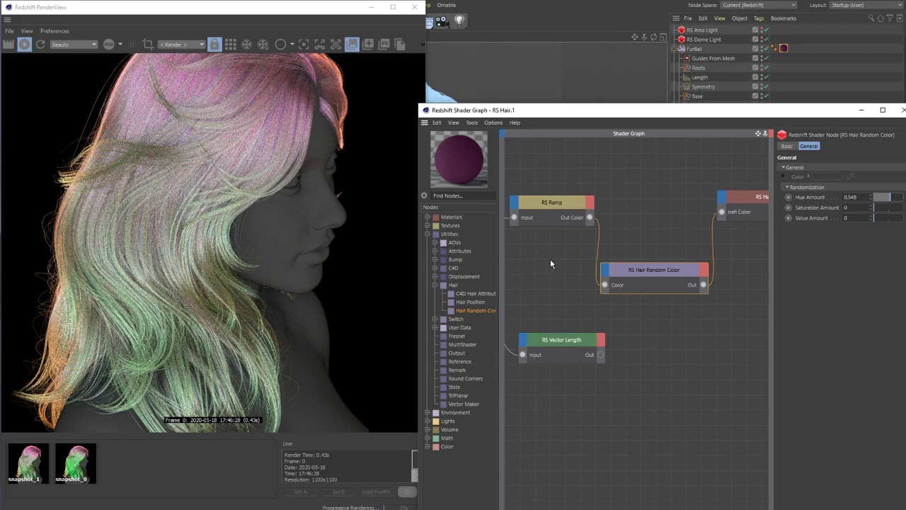
# Show the RS Ramp node's settings and examine the two end colors of its pink-to-green gradient
pyautogui.moveTo(558, 267); pyautogui.dragTo(598, 270, button='middle')
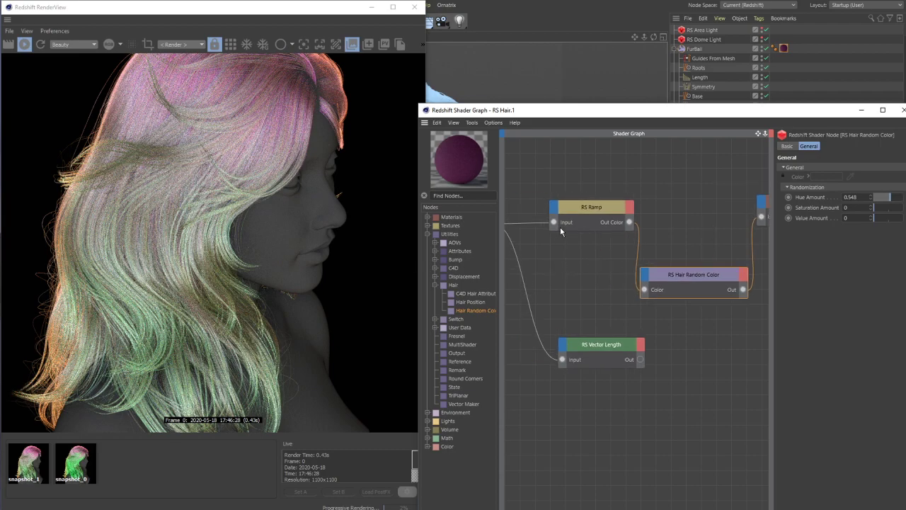
pyautogui.click(596, 212)
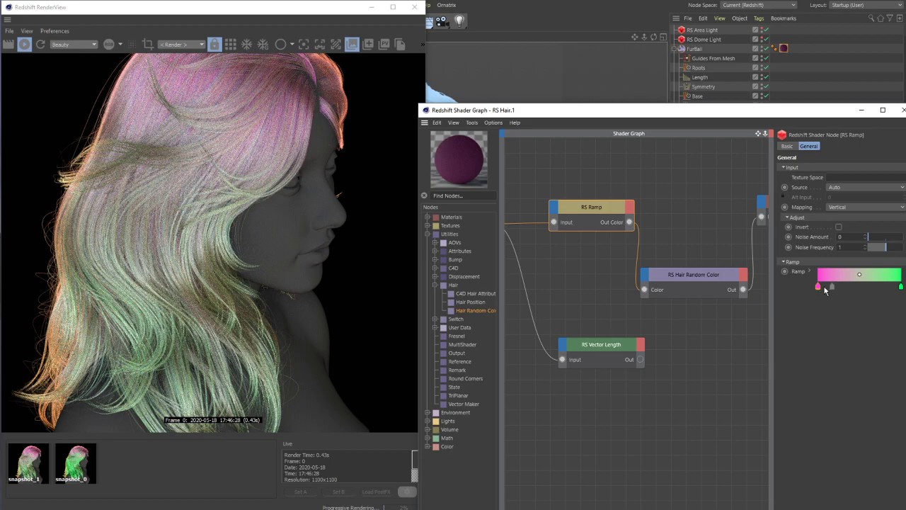
pyautogui.moveTo(819, 291)
pyautogui.moveTo(905, 301)
pyautogui.mouseDown()
pyautogui.moveTo(558, 132)
pyautogui.moveTo(486, 73)
pyautogui.moveTo(905, 268)
pyautogui.moveTo(905, 300)
pyautogui.mouseUp()
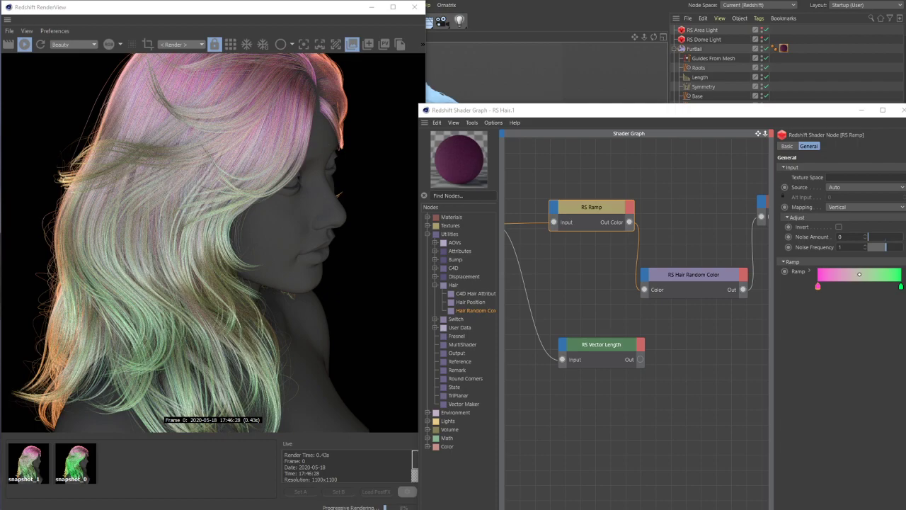
pyautogui.hotkey('alt', 'Tab')
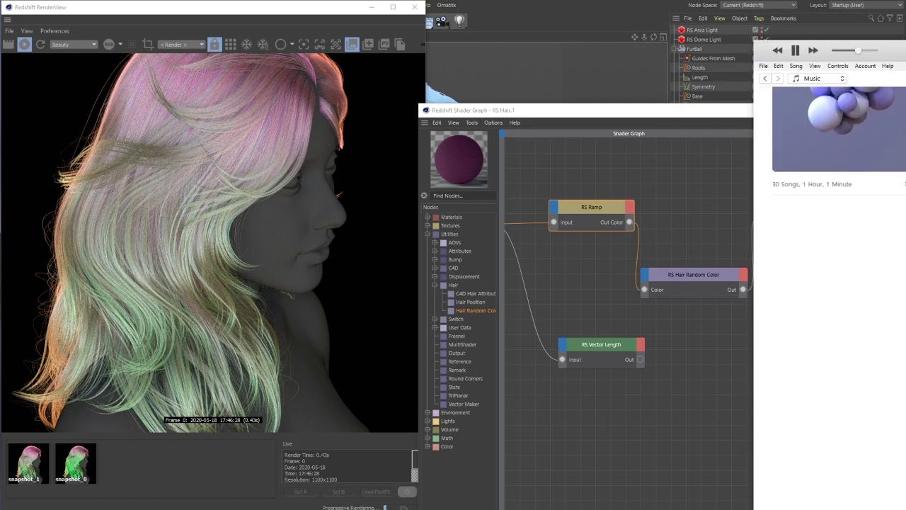
pyautogui.scroll(2, 835, 226)
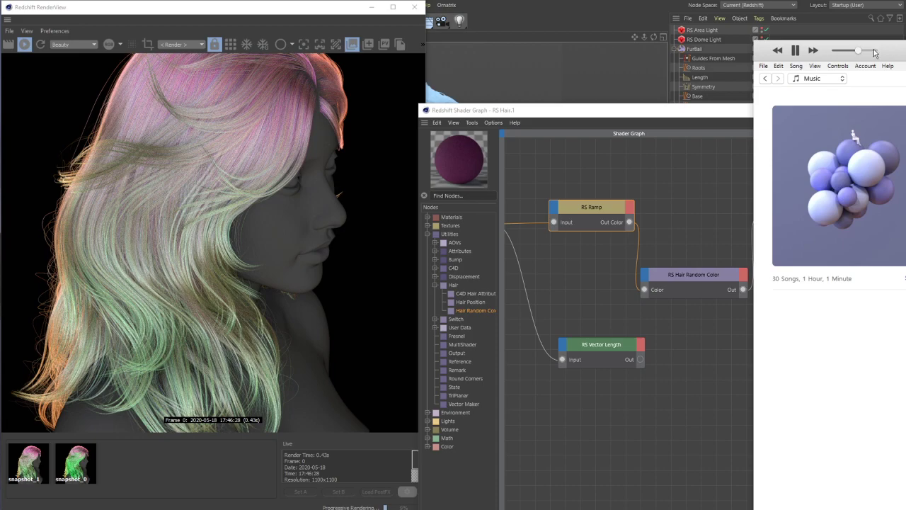
pyautogui.moveTo(896, 47); pyautogui.dragTo(905, 48)
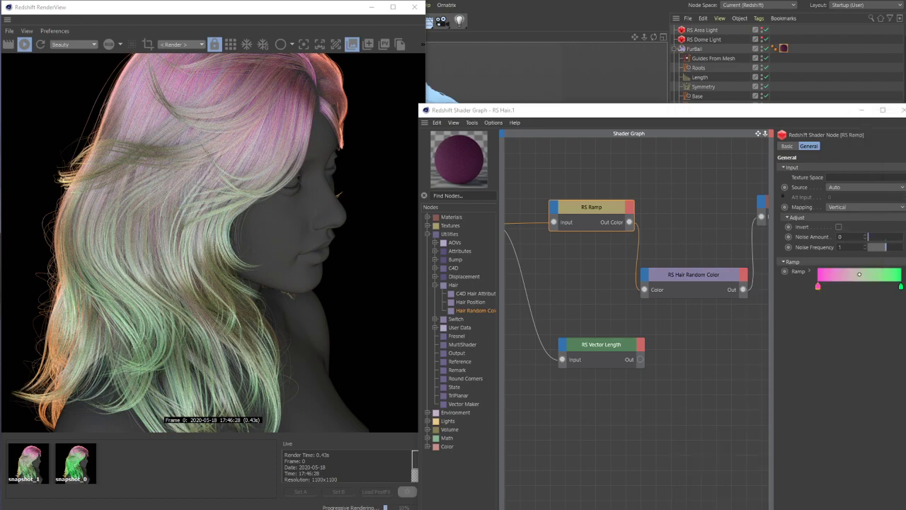
# Store a snapshot of the hue-randomized hair render in Redshift RenderView and display it
pyautogui.click(237, 64)
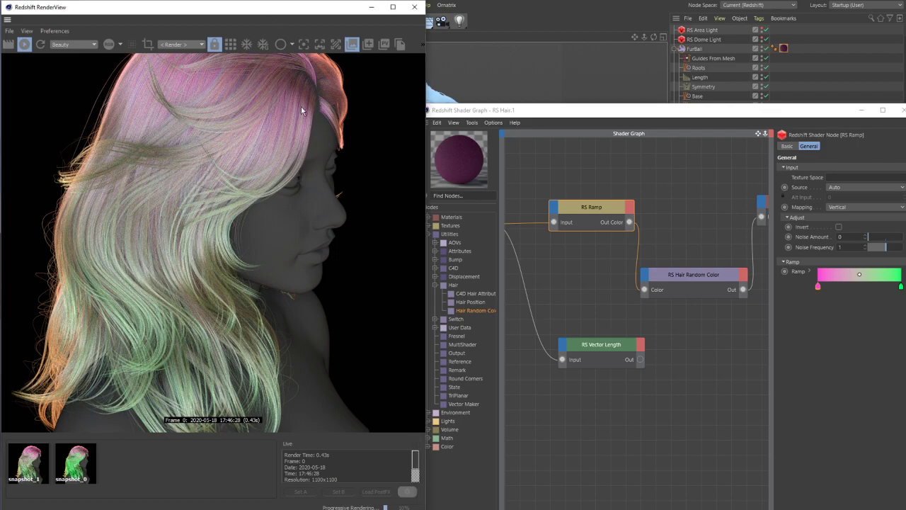
pyautogui.click(367, 45)
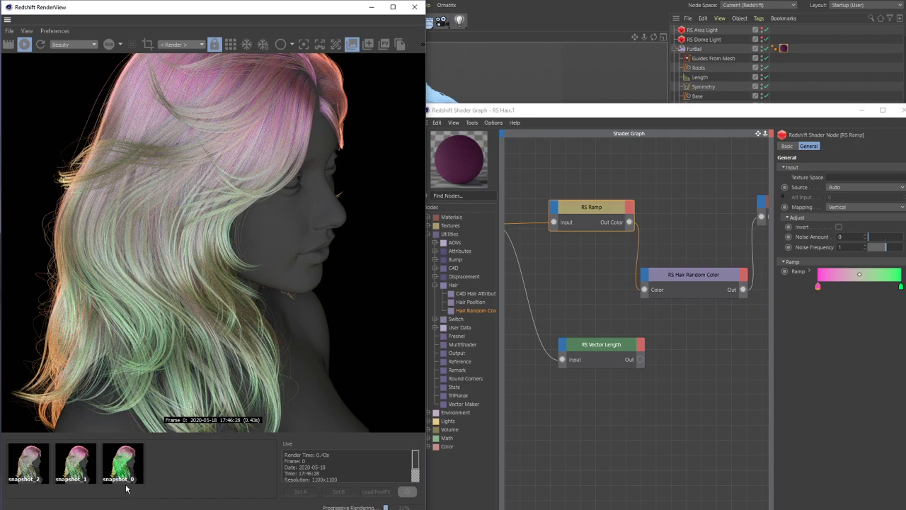
pyautogui.click(78, 466)
pyautogui.click(22, 469)
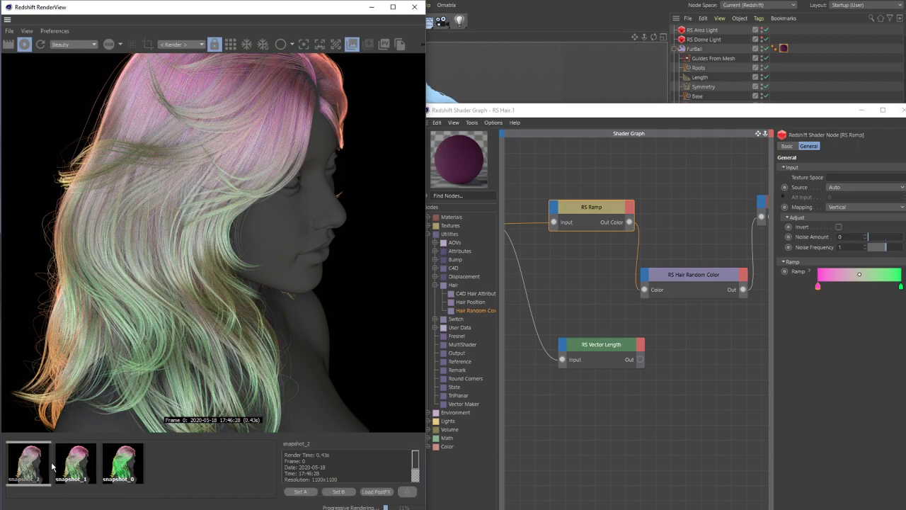
# Compare snapshot_1 and snapshot_2 by alternating between them, ending on snapshot_2
pyautogui.click(75, 467)
pyautogui.click(48, 469)
pyautogui.click(74, 468)
pyautogui.click(32, 465)
pyautogui.click(69, 469)
pyautogui.click(32, 465)
pyautogui.click(53, 464)
pyautogui.click(30, 465)
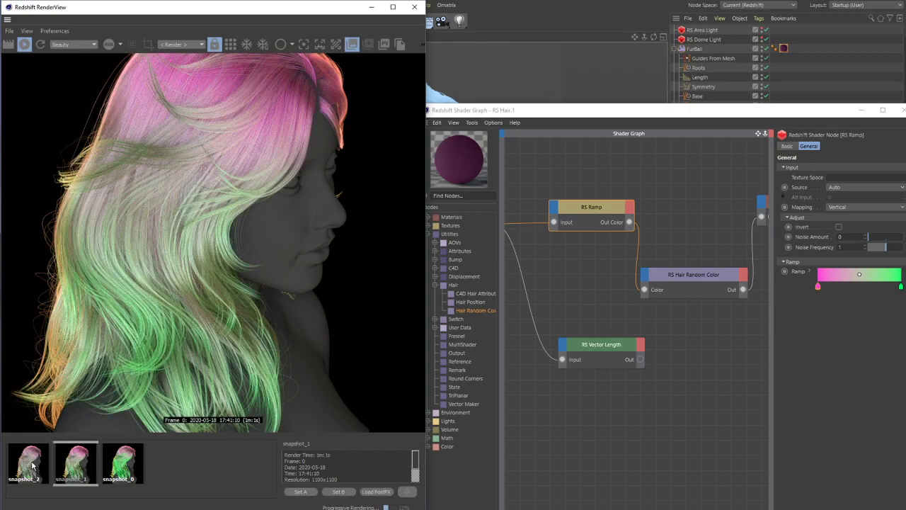
pyautogui.click(79, 471)
pyautogui.click(37, 471)
pyautogui.click(82, 468)
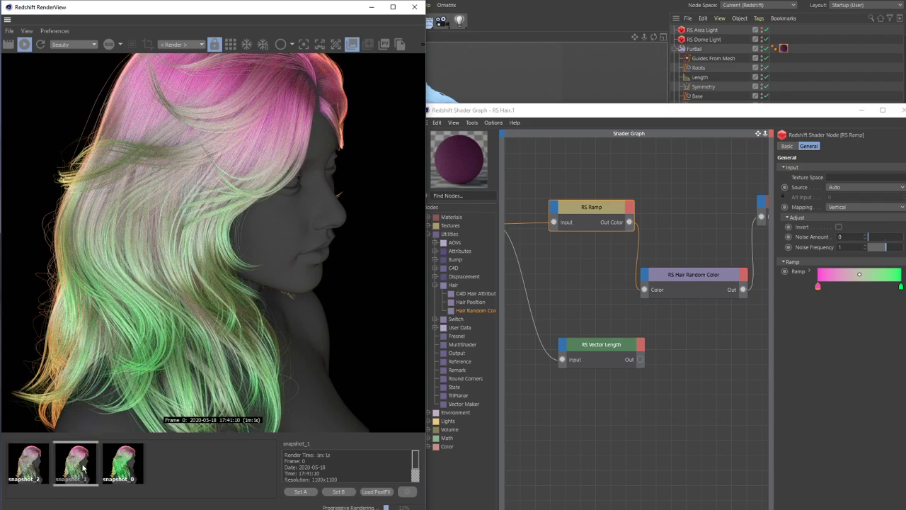
pyautogui.click(27, 467)
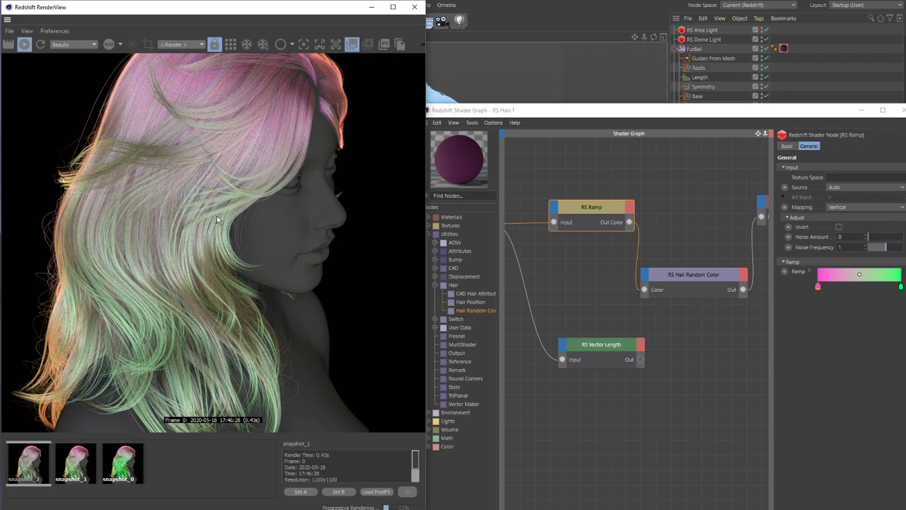
# Examine the per-strand color variation in snapshot_2 up close and across the whole head
pyautogui.scroll(3, 212, 300)
pyautogui.scroll(-5, 184, 296)
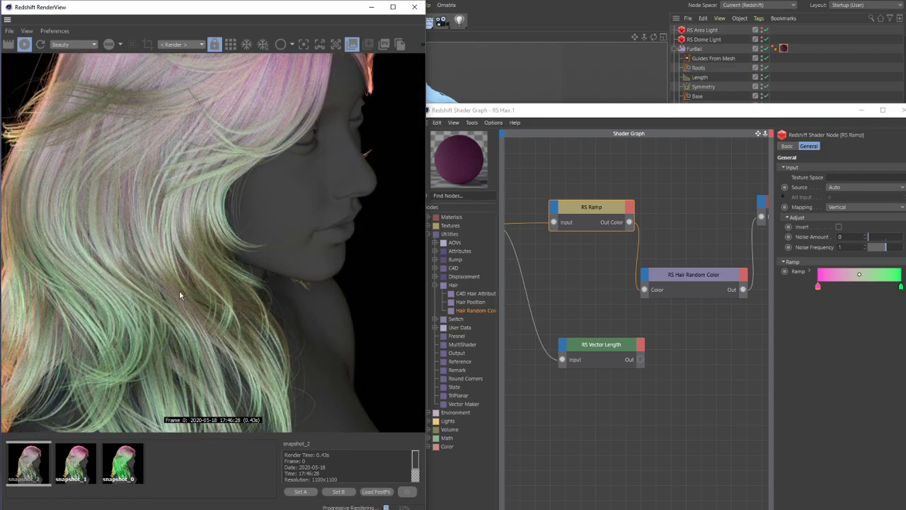
pyautogui.scroll(4, 118, 294)
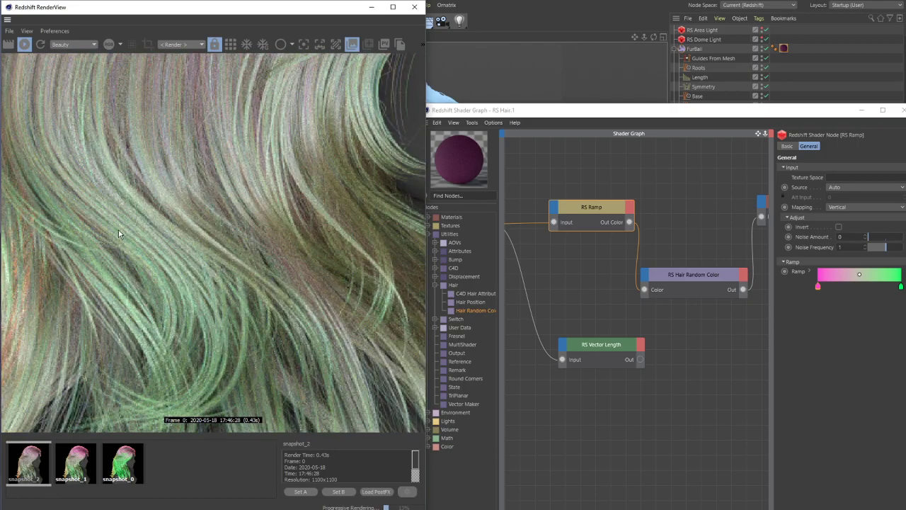
pyautogui.scroll(-3, 118, 229)
pyautogui.scroll(5, 95, 216)
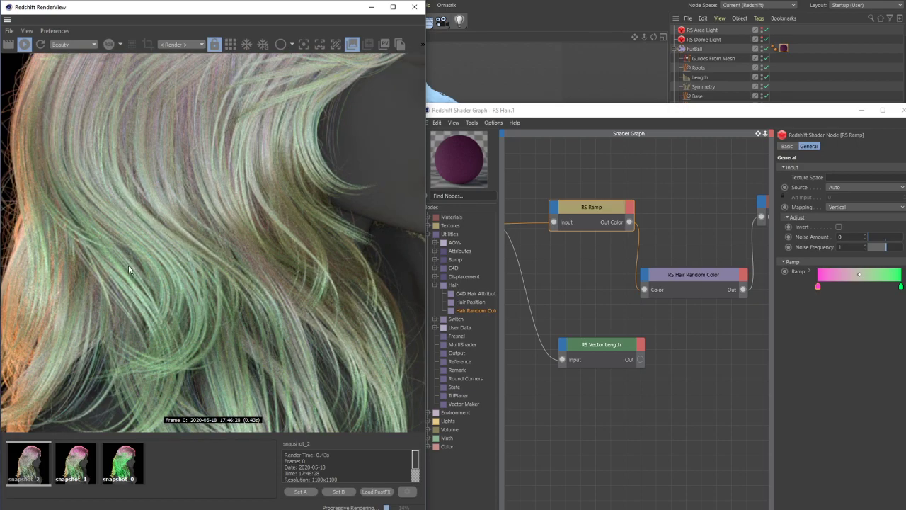
pyautogui.scroll(-5, 135, 263)
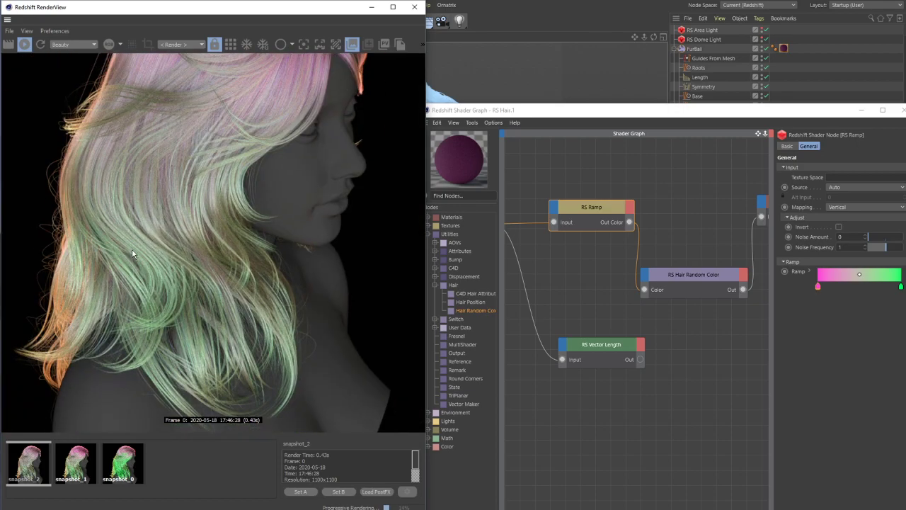
pyautogui.scroll(-4, 152, 233)
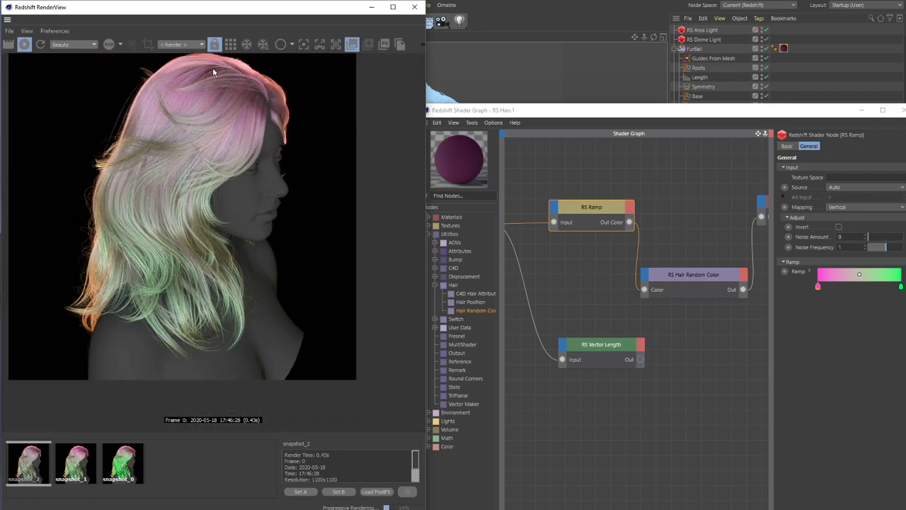
# Compare the hair colors of snapshot_1 and snapshot_2 again at full-head view, ending on snapshot_2
pyautogui.click(91, 450)
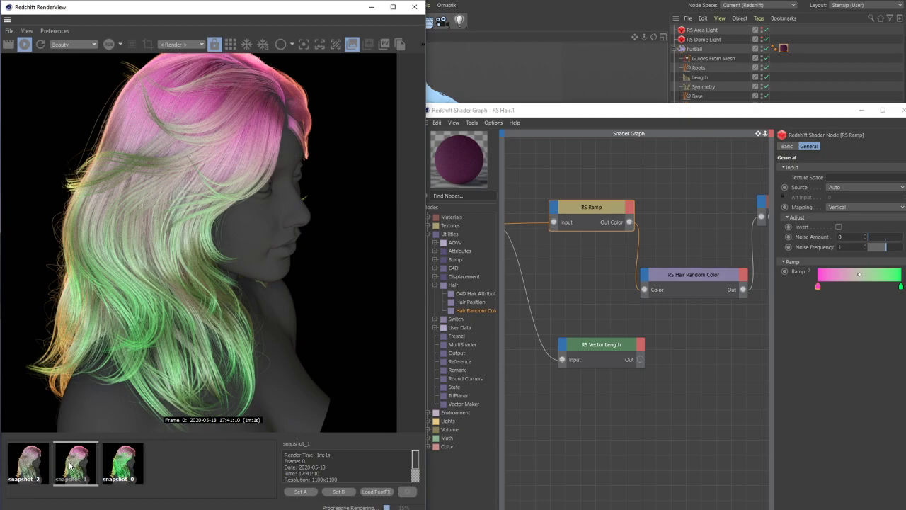
pyautogui.click(30, 465)
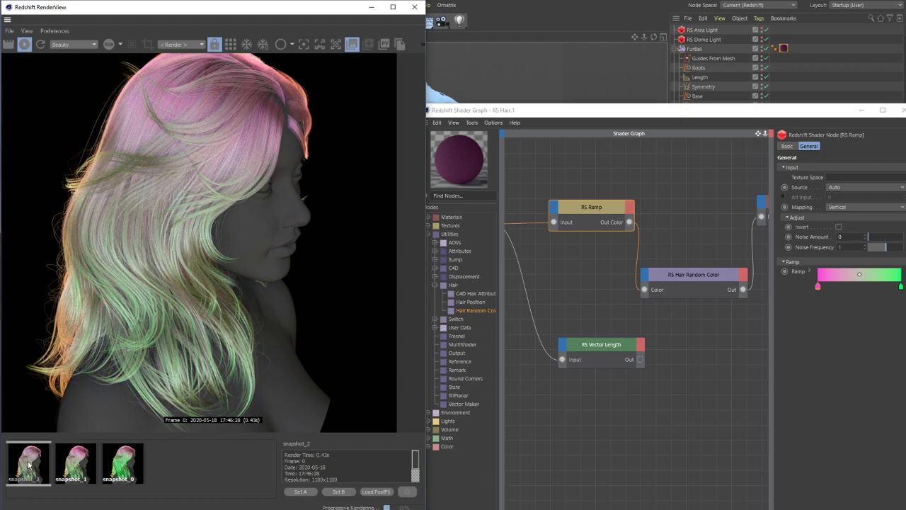
pyautogui.click(75, 463)
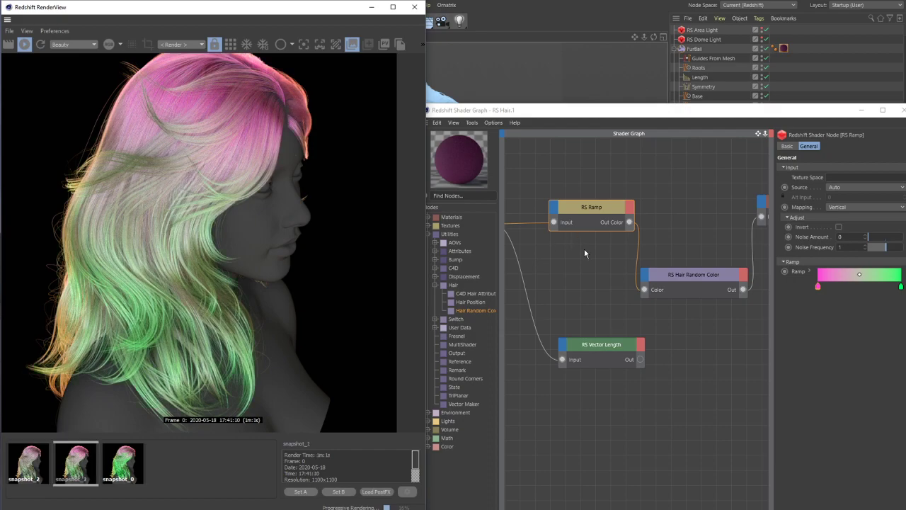
pyautogui.click(31, 465)
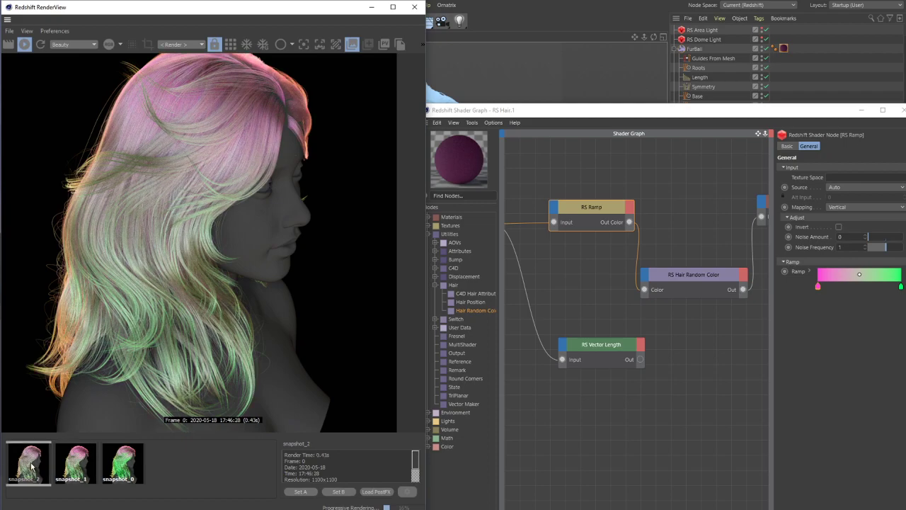
pyautogui.click(76, 466)
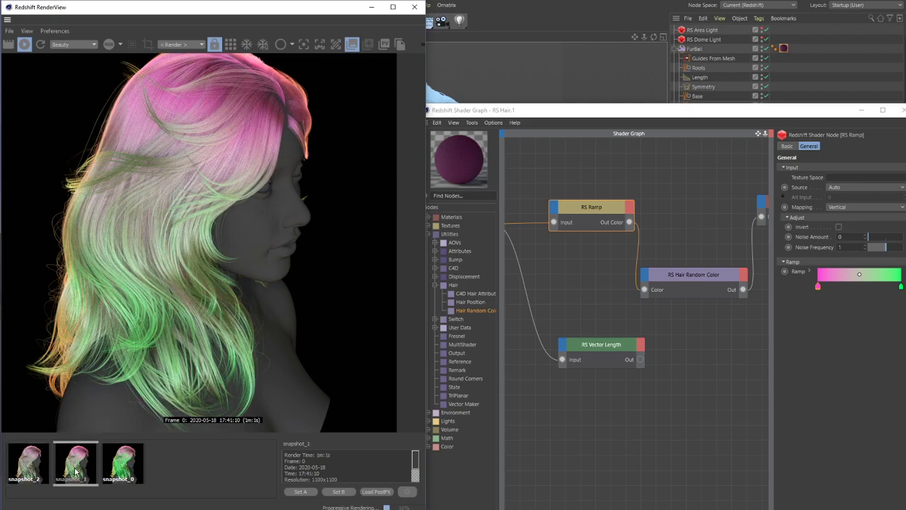
pyautogui.click(35, 469)
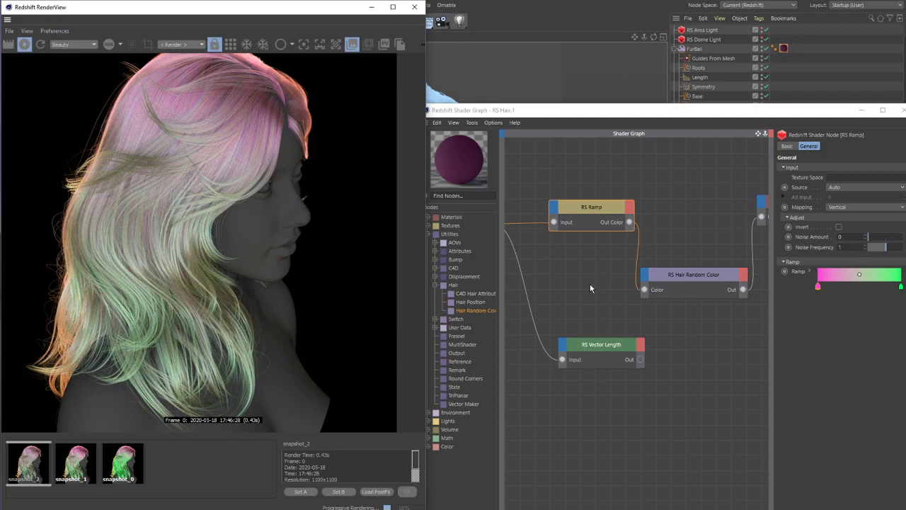
# Set the Saturation Amount of the RS Hair Random Color node to 0.167
pyautogui.keyDown('alt'); pyautogui.moveTo(586, 277); pyautogui.dragTo(586, 271, button='middle'); pyautogui.keyUp('alt')
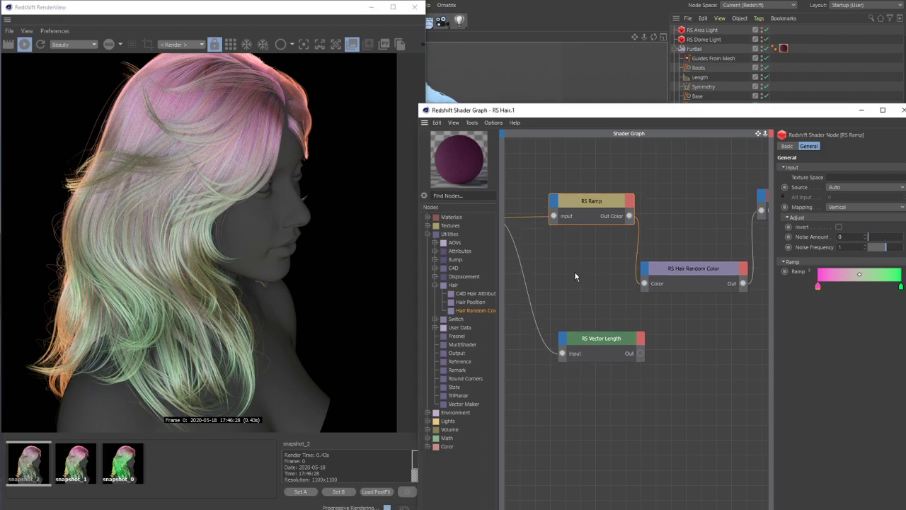
pyautogui.keyDown('alt'); pyautogui.moveTo(587, 276); pyautogui.dragTo(558, 271, button='middle'); pyautogui.keyUp('alt')
pyautogui.click(672, 267)
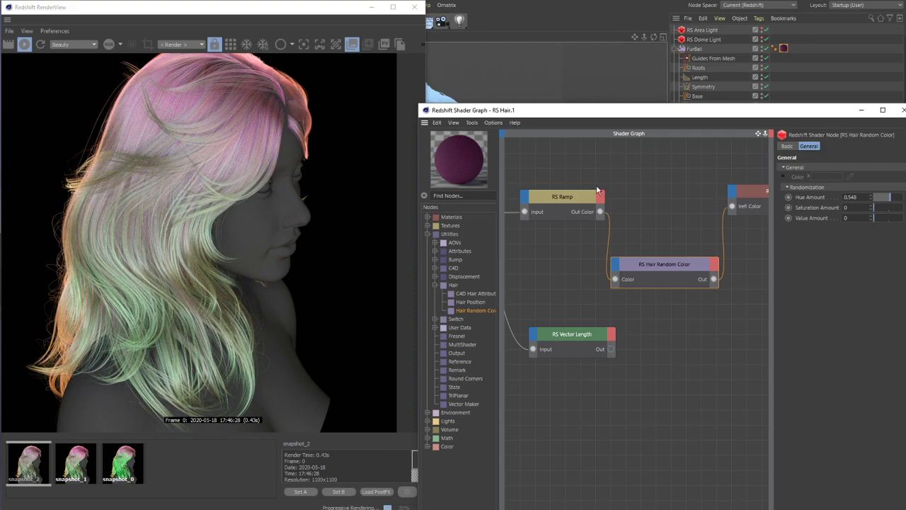
pyautogui.click(555, 200)
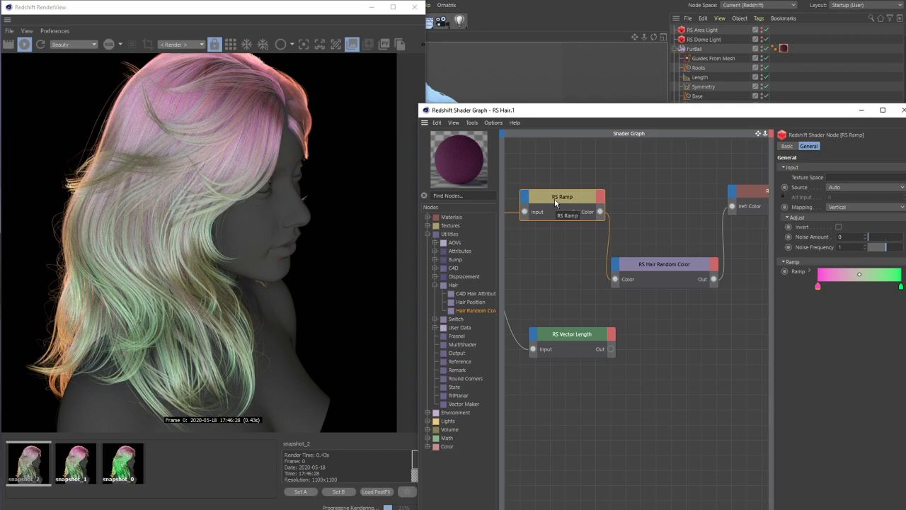
pyautogui.click(662, 268)
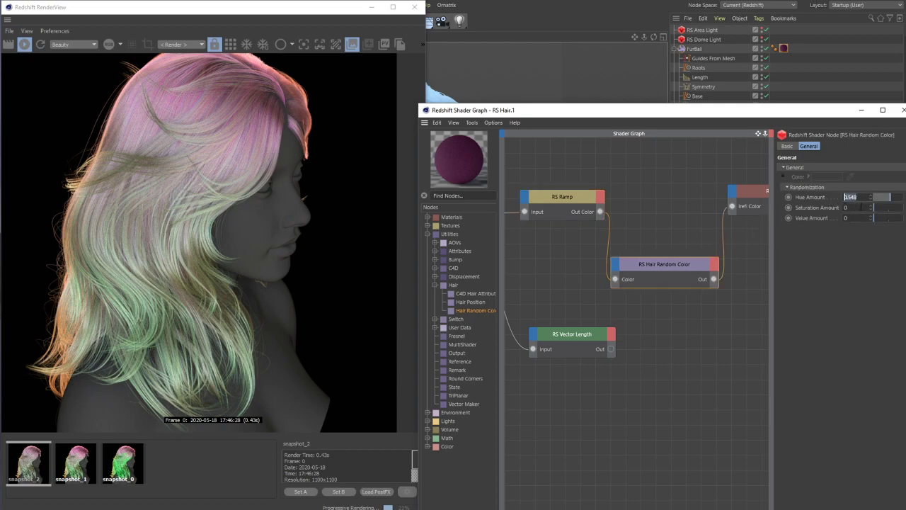
pyautogui.click(846, 208)
pyautogui.click(855, 218)
pyautogui.moveTo(875, 209); pyautogui.dragTo(879, 209)
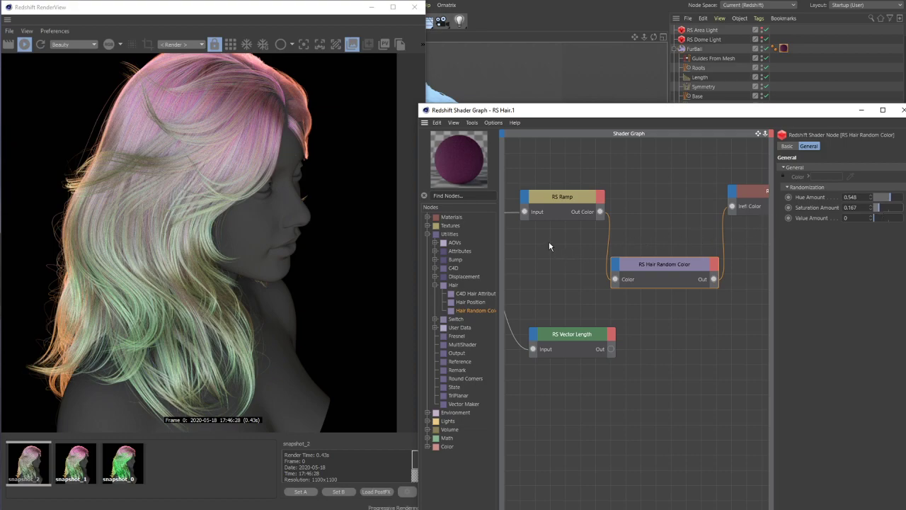
# Select the RS Ramp node to bring its gradient settings back up
pyautogui.keyDown('alt'); pyautogui.moveTo(538, 230); pyautogui.dragTo(552, 230, button='right'); pyautogui.keyUp('alt')
pyautogui.moveTo(553, 181); pyautogui.dragTo(595, 208, button='middle')
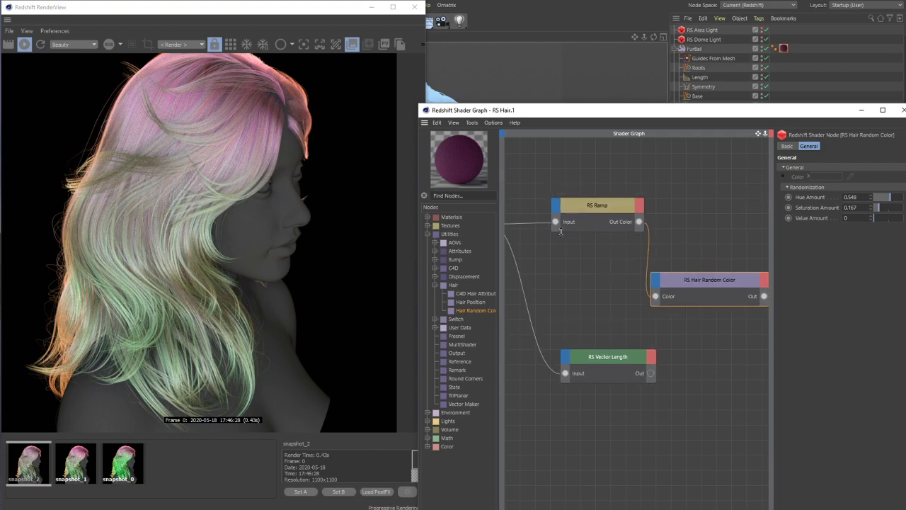
pyautogui.click(596, 209)
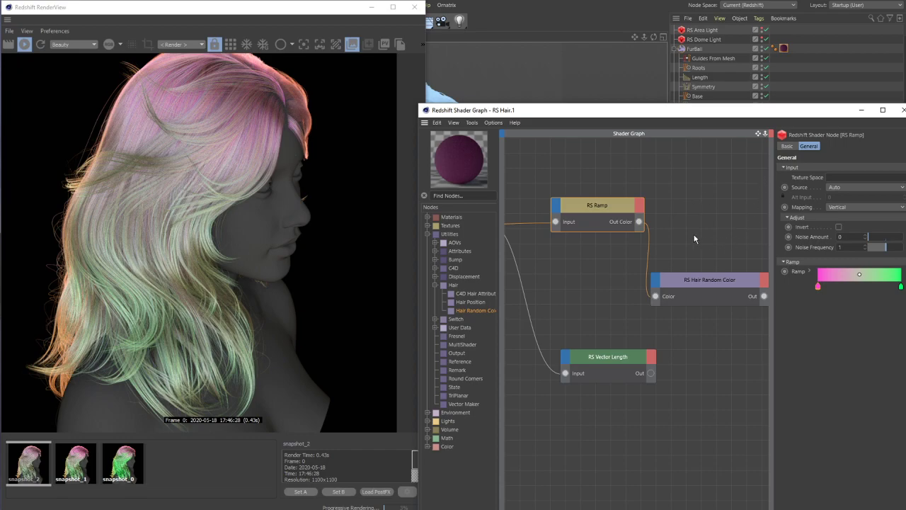
pyautogui.keyDown('alt'); pyautogui.moveTo(649, 222); pyautogui.dragTo(651, 222, button='middle'); pyautogui.keyUp('alt')
pyautogui.keyDown('alt'); pyautogui.moveTo(580, 270); pyautogui.dragTo(615, 269, button='middle'); pyautogui.keyUp('alt')
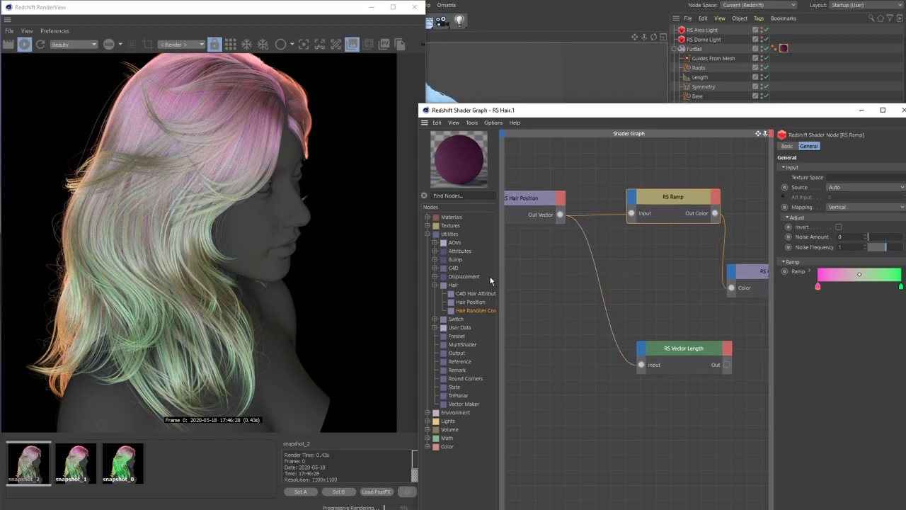
pyautogui.click(428, 446)
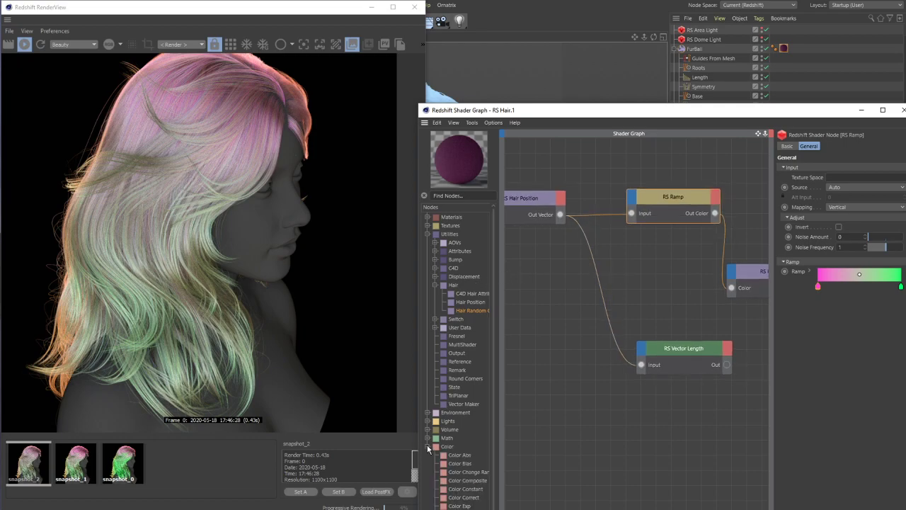
pyautogui.moveTo(494, 422); pyautogui.dragTo(505, 491)
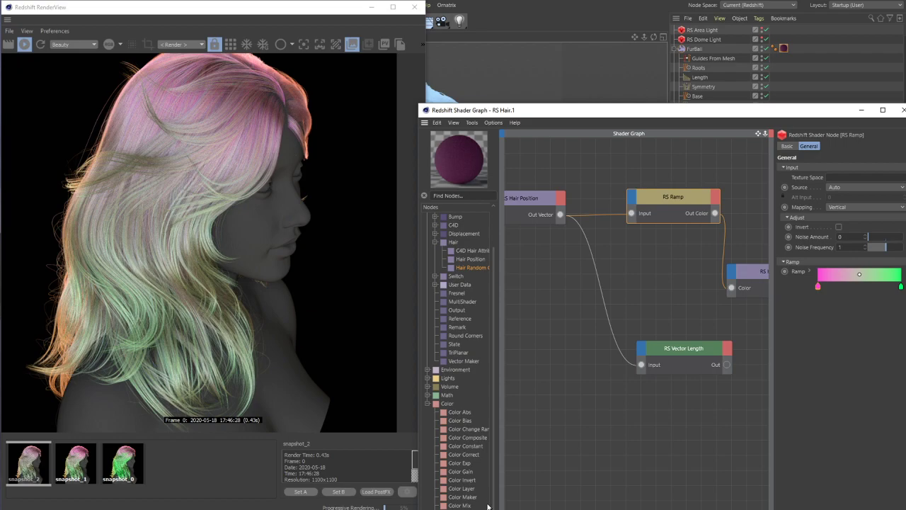
pyautogui.click(466, 446)
pyautogui.click(594, 422)
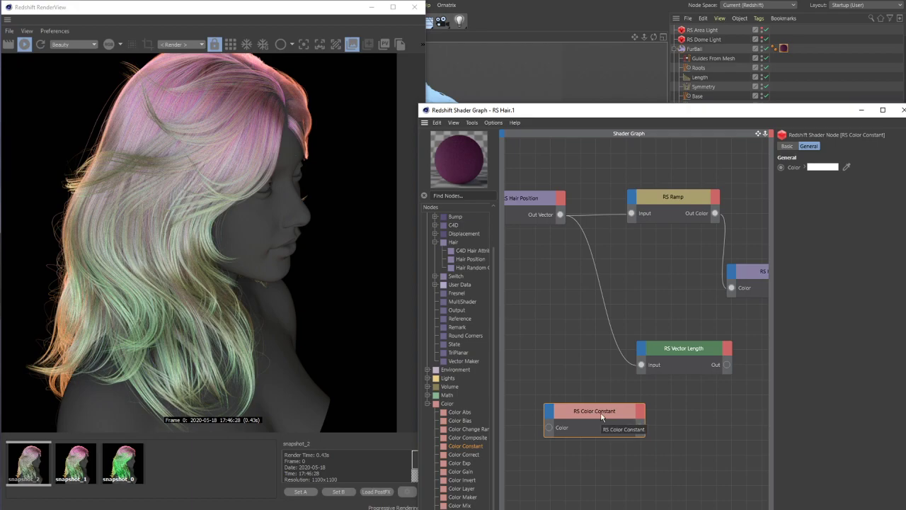
pyautogui.press('Delete')
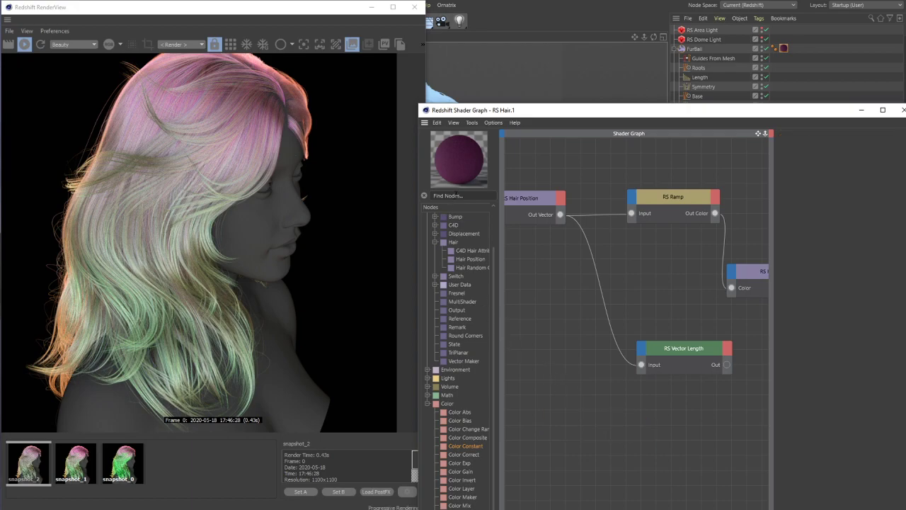
# Search the node list for "color" and add an RS Color User Data node below RS Vector Length in the shader graph
pyautogui.click(457, 195)
pyautogui.write('color')
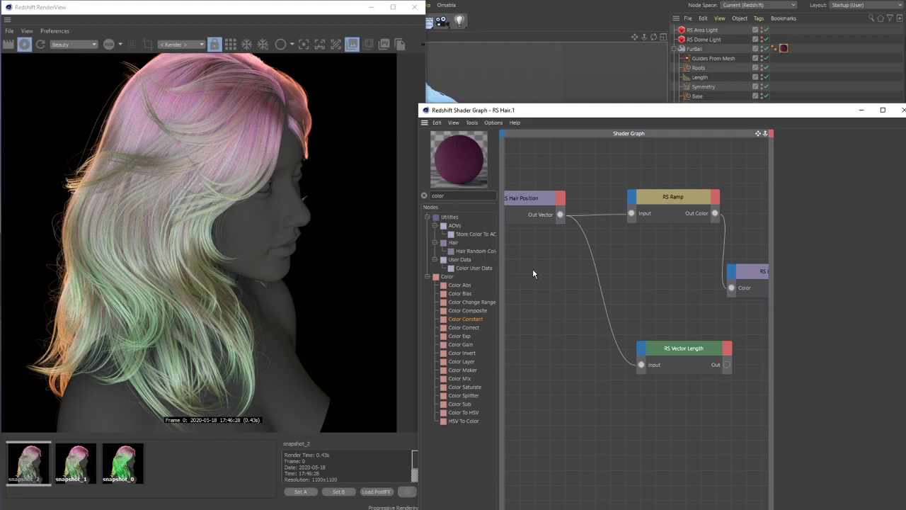
pyautogui.press('BackSpace')
pyautogui.moveTo(467, 271); pyautogui.dragTo(574, 411)
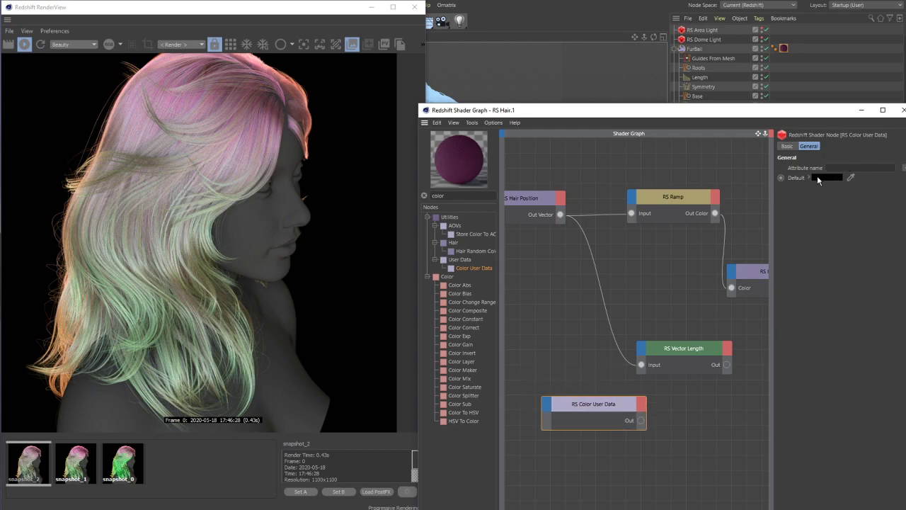
# Set the Default color of the RS Color User Data node to a dark orange-brown
pyautogui.click(817, 177)
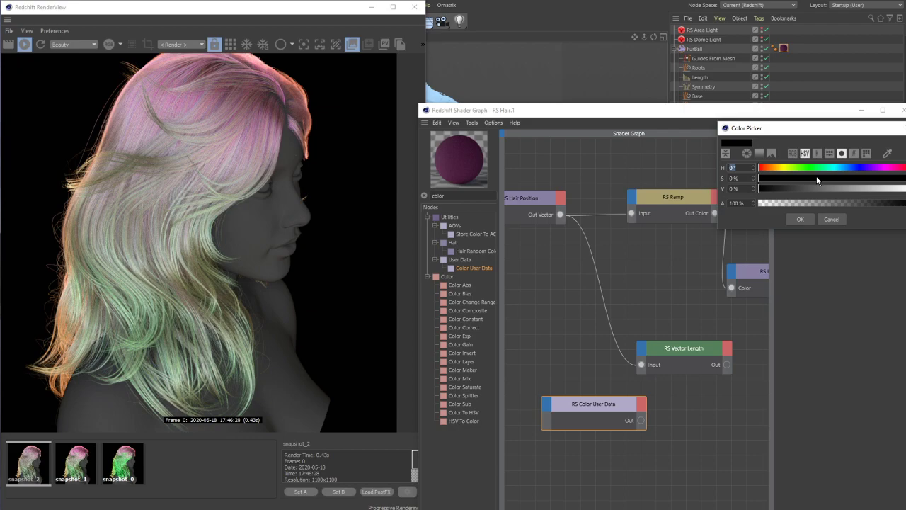
pyautogui.click(769, 169)
pyautogui.moveTo(769, 169); pyautogui.dragTo(771, 170)
pyautogui.moveTo(876, 189); pyautogui.dragTo(901, 190)
pyautogui.click(894, 180)
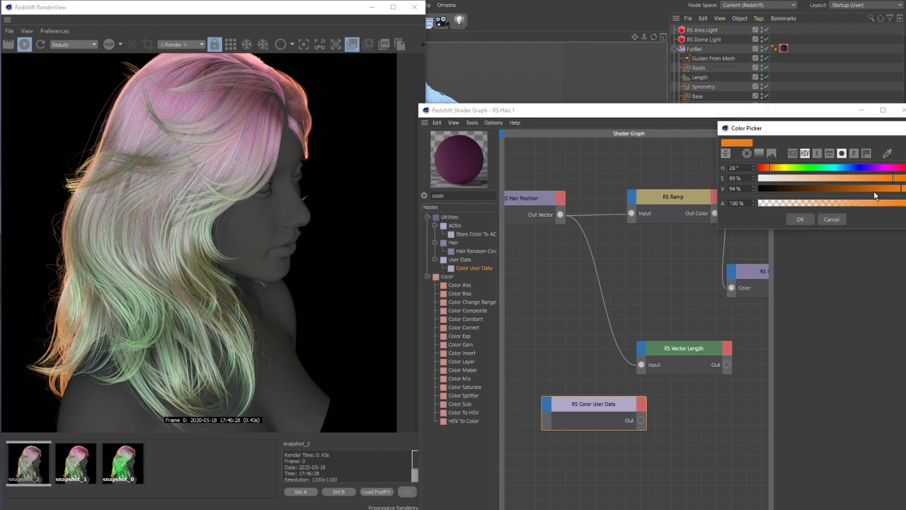
pyautogui.moveTo(775, 168); pyautogui.dragTo(763, 169)
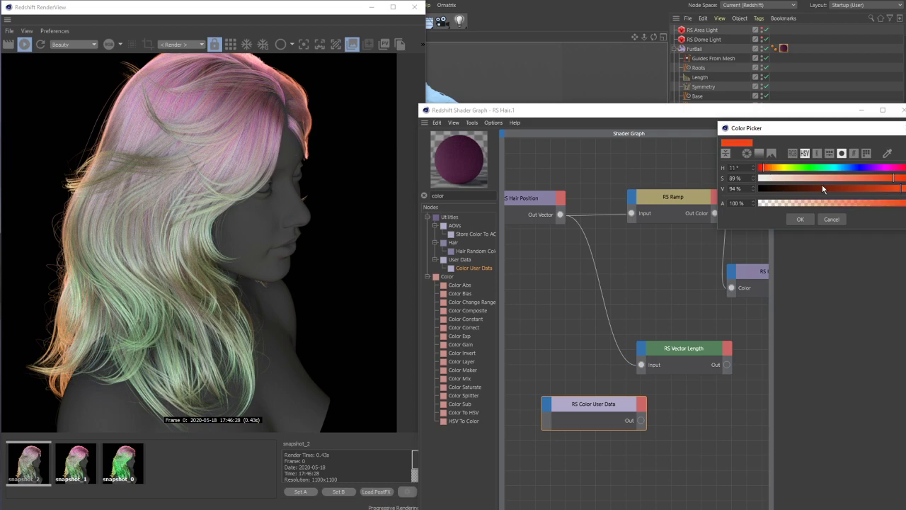
pyautogui.moveTo(764, 172); pyautogui.dragTo(770, 172)
pyautogui.moveTo(870, 187); pyautogui.dragTo(808, 193)
pyautogui.click(800, 221)
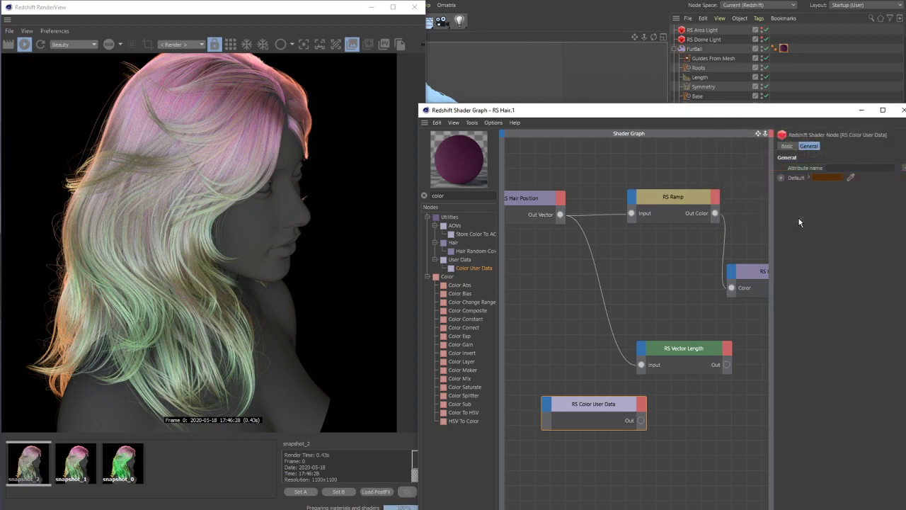
# Connect the RS Color User Data output to the Color input of RS Hair Random Color and return to the live render
pyautogui.moveTo(588, 411); pyautogui.dragTo(621, 274)
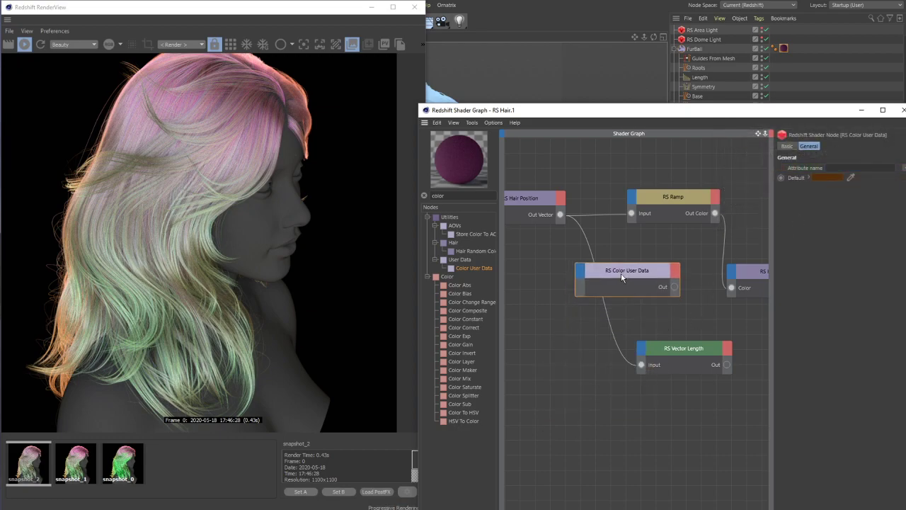
pyautogui.keyDown('alt'); pyautogui.moveTo(667, 256); pyautogui.dragTo(564, 220, button='middle'); pyautogui.keyUp('alt')
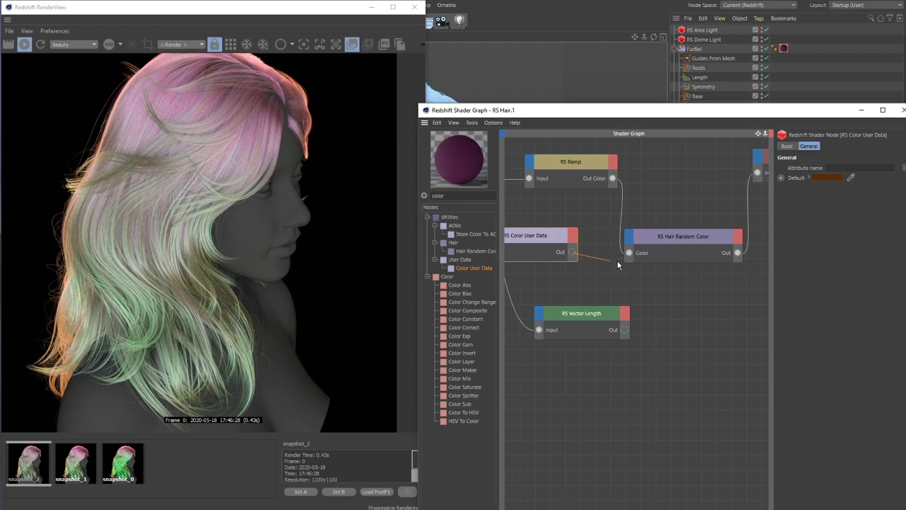
pyautogui.moveTo(617, 264); pyautogui.dragTo(628, 253)
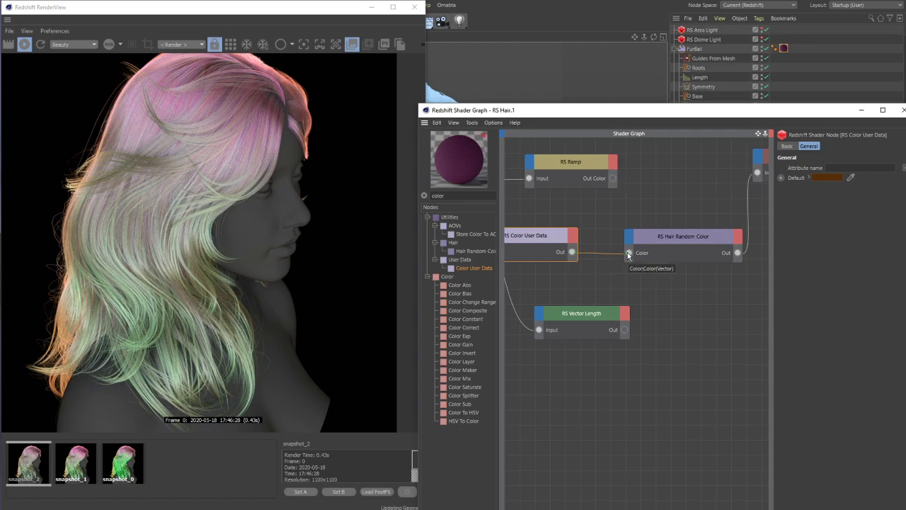
pyautogui.click(12, 471)
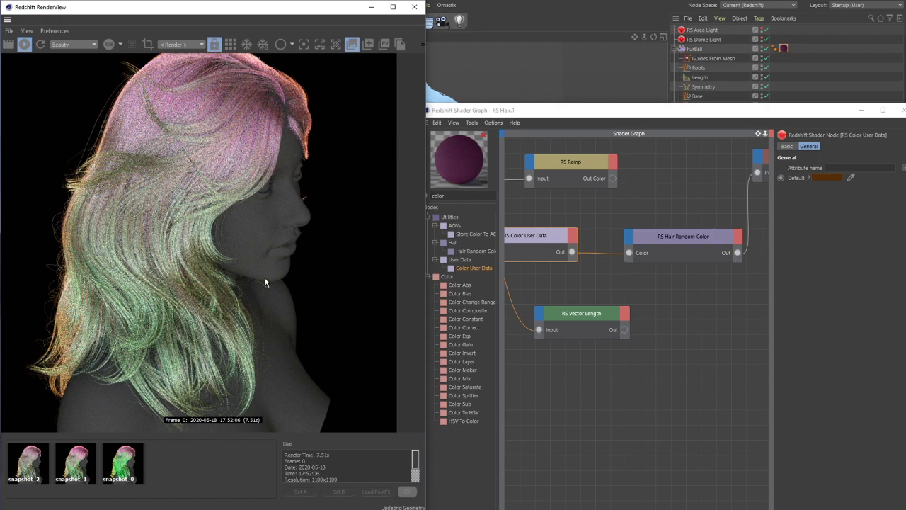
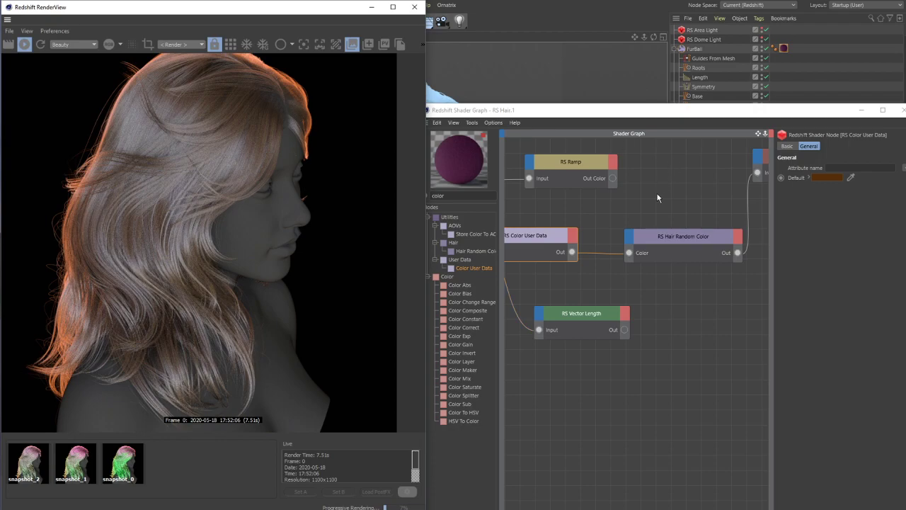
# Select the RS Hair Random Color node and store a snapshot of the randomized brown hair render
pyautogui.click(673, 243)
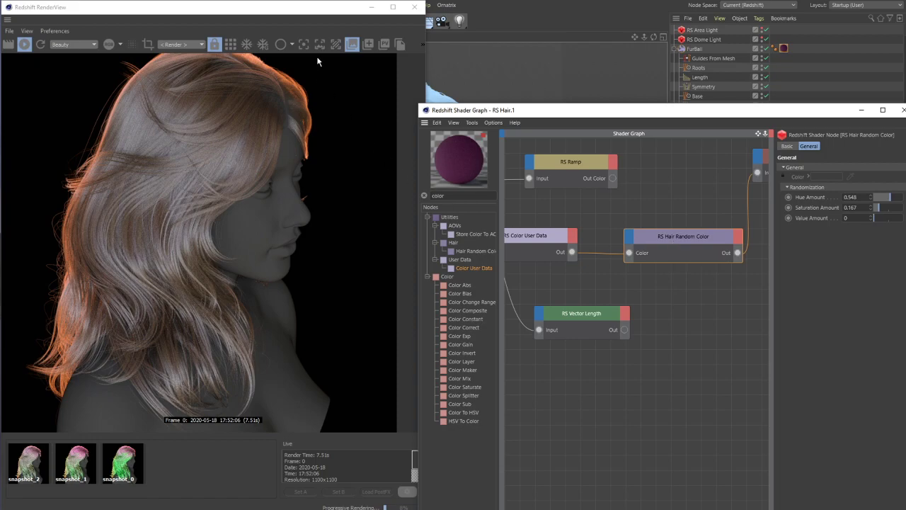
pyautogui.click(366, 46)
pyautogui.click(367, 45)
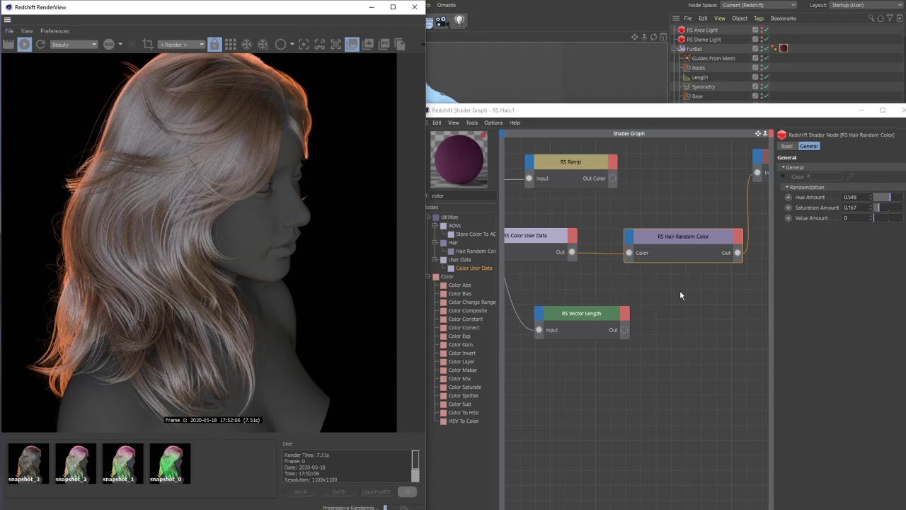
# Connect RS Color User Data directly to the Irefl Color input, bypassing RS Hair Random Color, and store a snapshot of the render
pyautogui.moveTo(680, 291); pyautogui.dragTo(654, 339, button='middle')
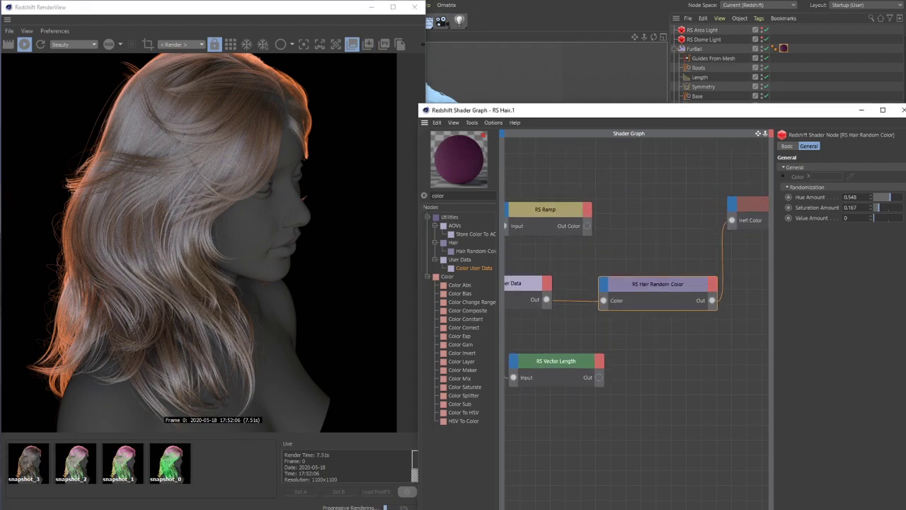
pyautogui.moveTo(546, 300); pyautogui.dragTo(733, 222)
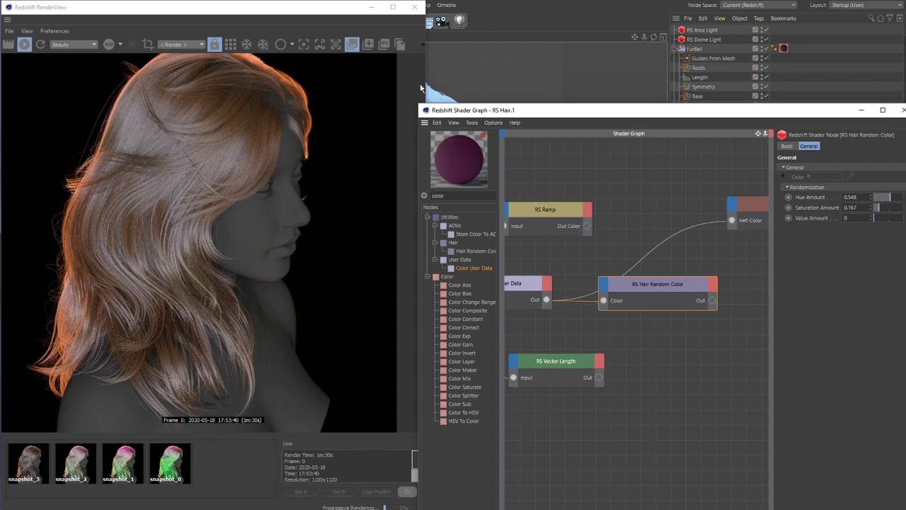
pyautogui.click(368, 44)
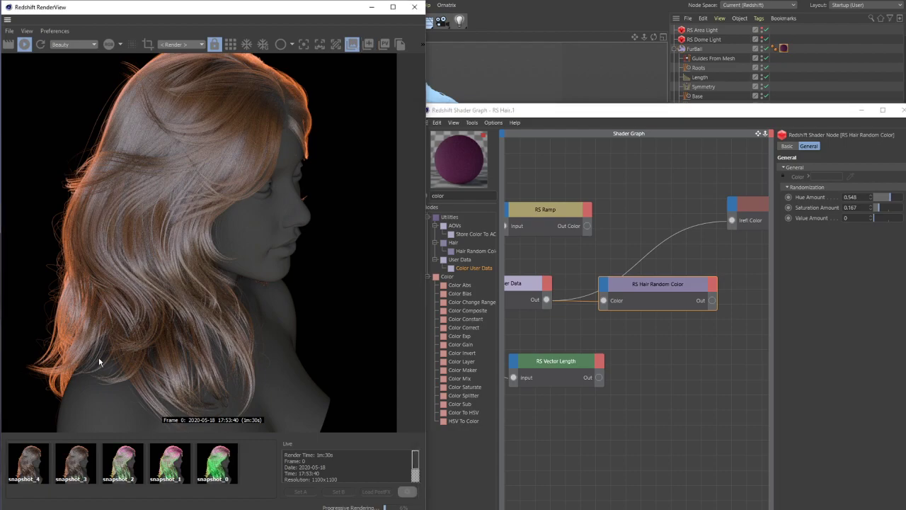
# Compare snapshot_3 and snapshot_4 up close to examine the strand color with and without randomization
pyautogui.click(76, 466)
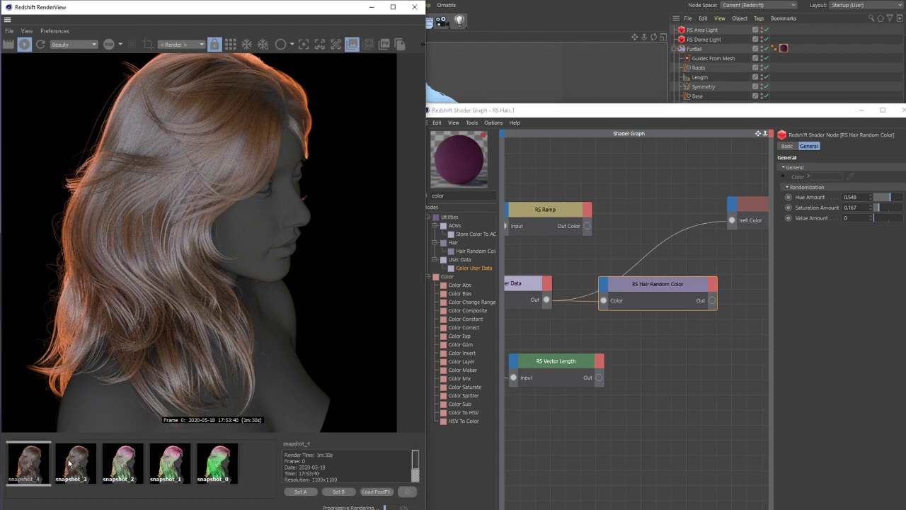
pyautogui.scroll(5, 202, 181)
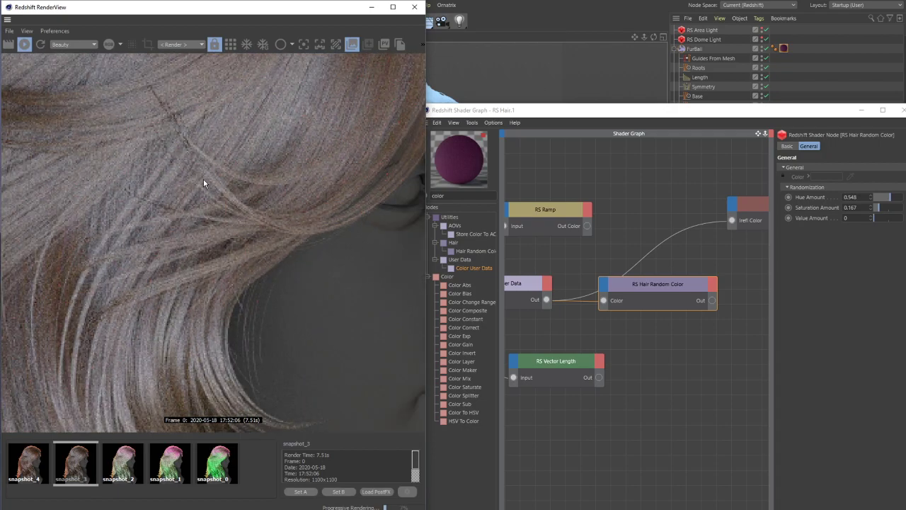
pyautogui.moveTo(203, 179); pyautogui.dragTo(285, 269)
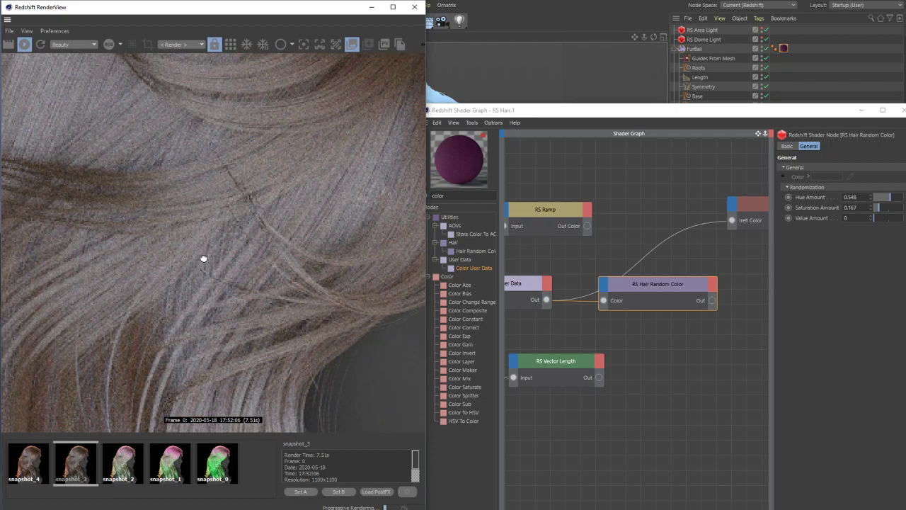
pyautogui.moveTo(202, 257); pyautogui.dragTo(271, 236)
pyautogui.moveTo(124, 274); pyautogui.dragTo(152, 287)
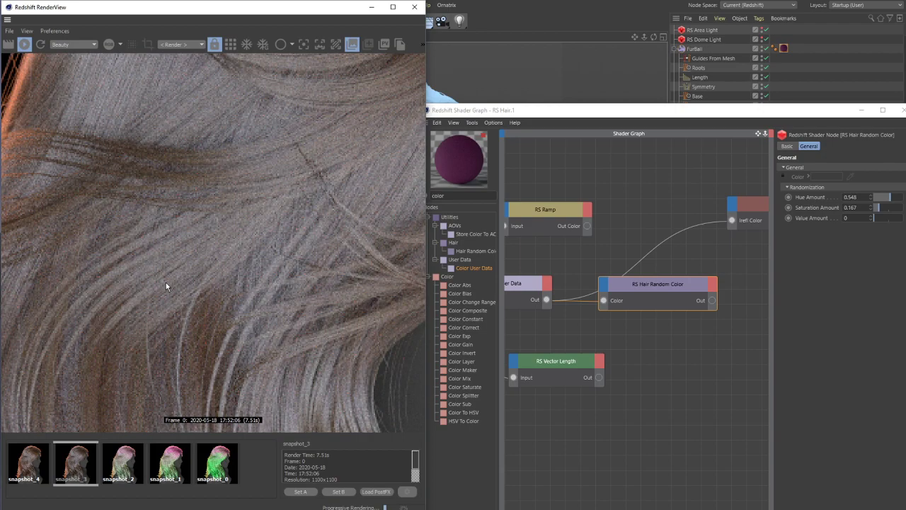
pyautogui.click(29, 461)
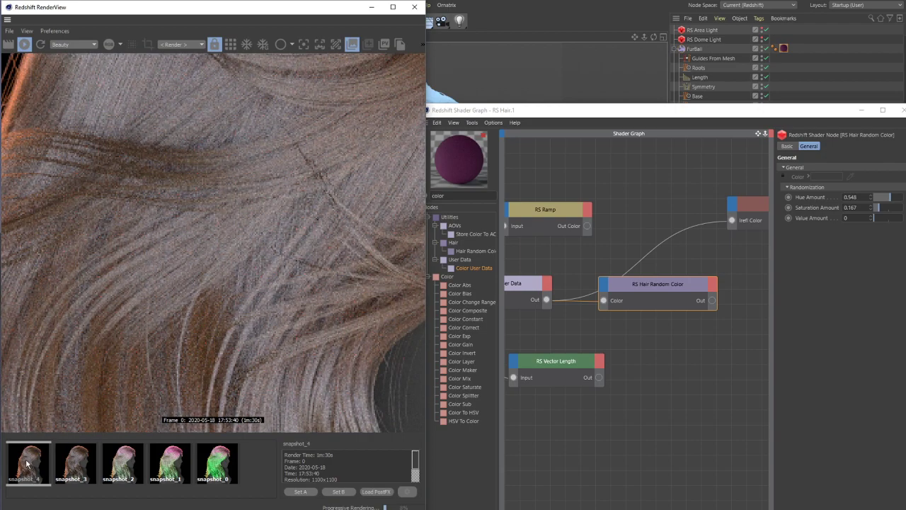
pyautogui.click(77, 466)
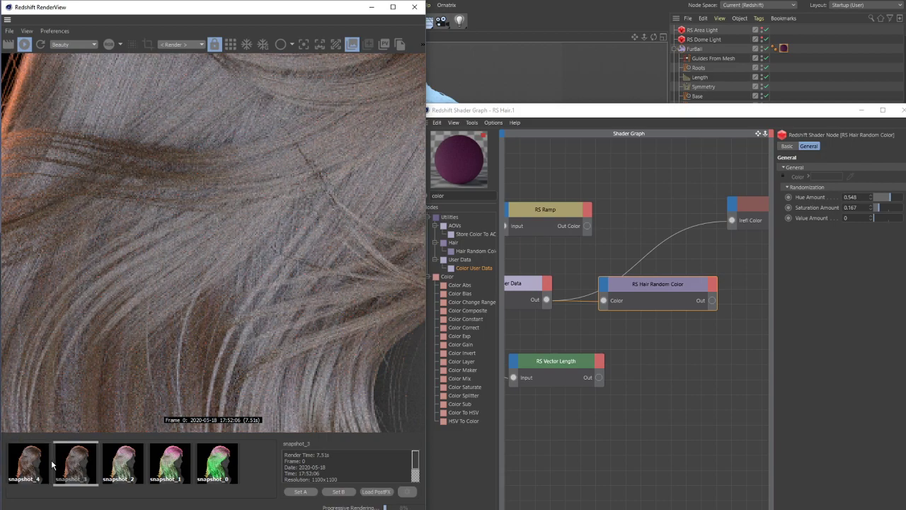
pyautogui.click(27, 468)
pyautogui.click(78, 466)
pyautogui.click(41, 468)
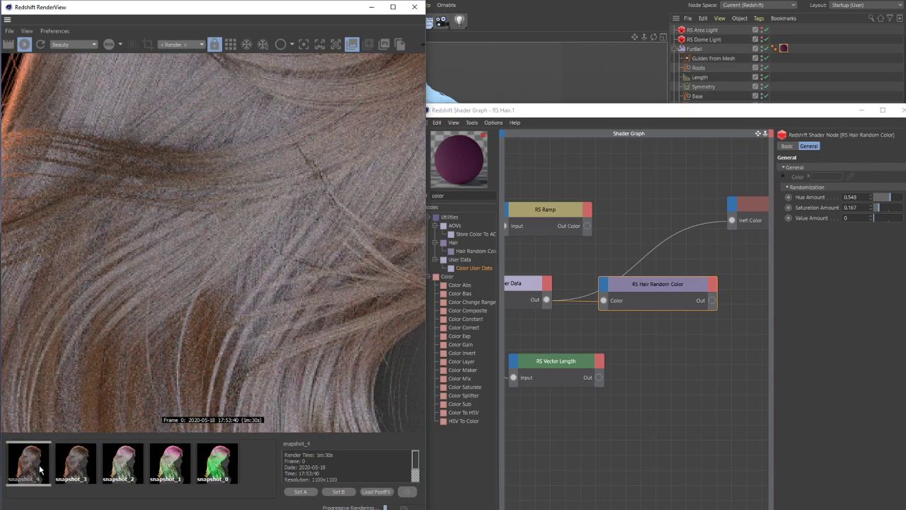
pyautogui.click(78, 469)
pyautogui.click(40, 466)
pyautogui.click(72, 465)
pyautogui.click(41, 464)
# Compare the pink-to-green hair in snapshot_2 and snapshot_1 at different zoom levels, ending on snapshot_2
pyautogui.click(116, 465)
pyautogui.scroll(-4, 215, 310)
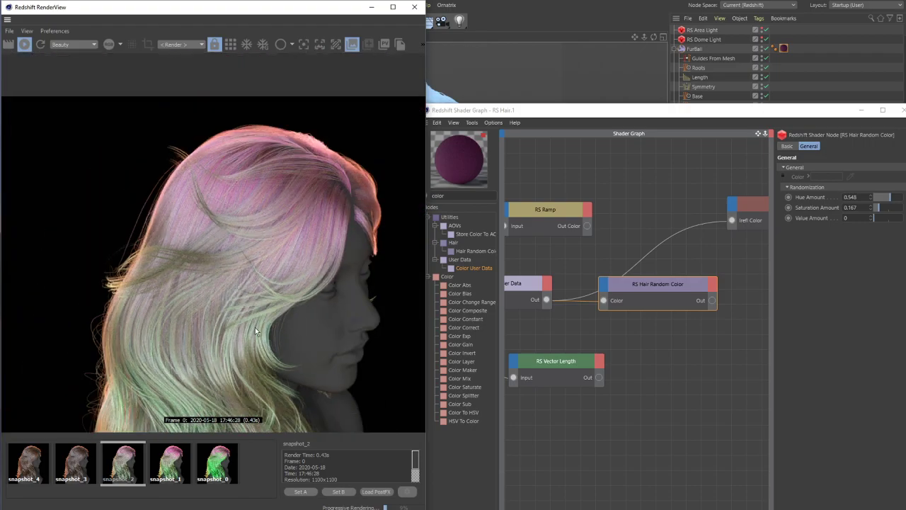
pyautogui.scroll(8, 244, 351)
pyautogui.scroll(-8, 215, 375)
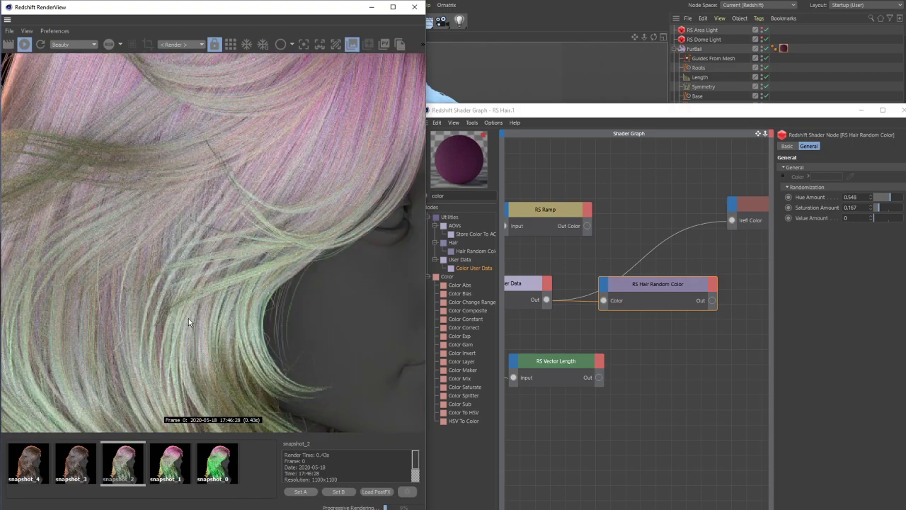
pyautogui.click(171, 463)
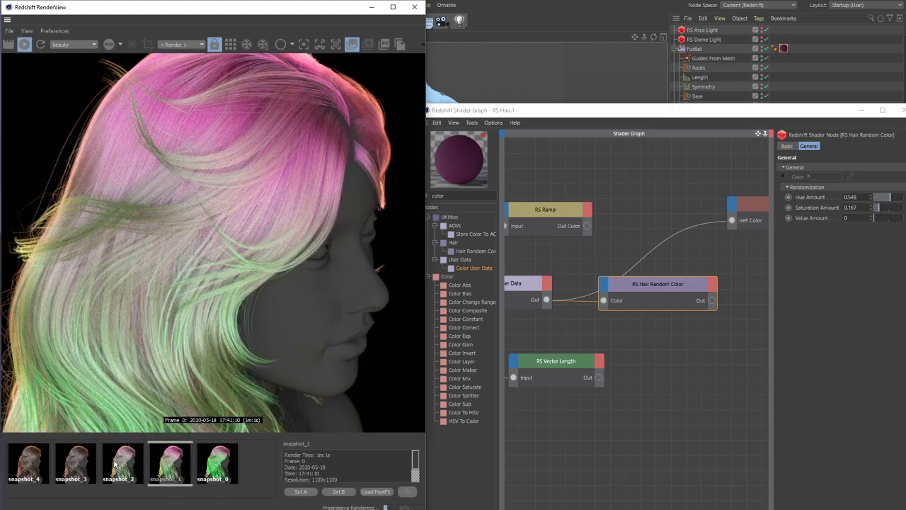
pyautogui.click(116, 465)
pyautogui.click(159, 460)
pyautogui.click(119, 458)
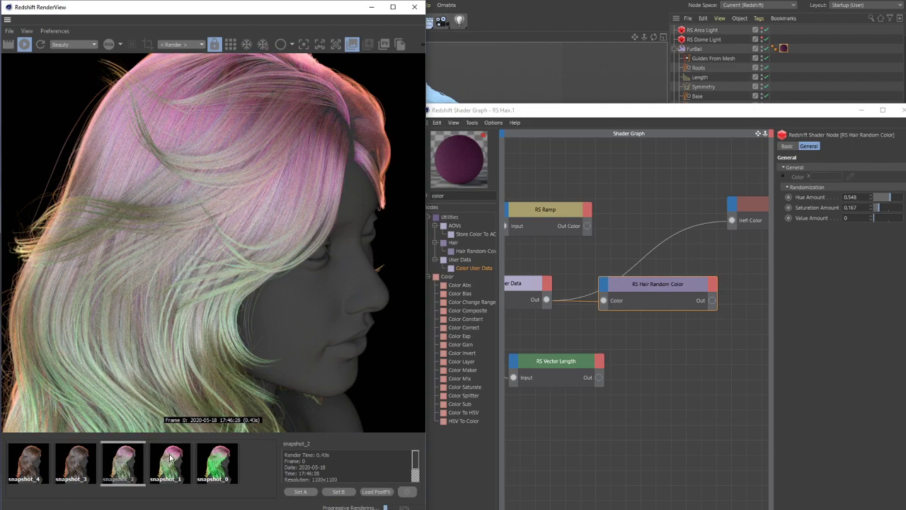
pyautogui.click(159, 460)
pyautogui.click(120, 458)
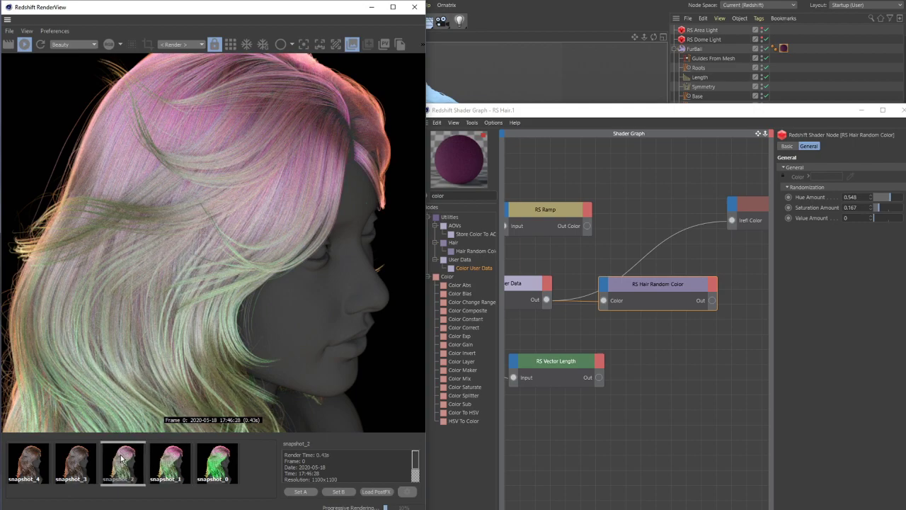
# Compare the brown hair of snapshot_3 and snapshot_4 again in the wider head view, ending on a close-up of snapshot_3
pyautogui.click(78, 465)
pyautogui.click(43, 466)
pyautogui.click(70, 465)
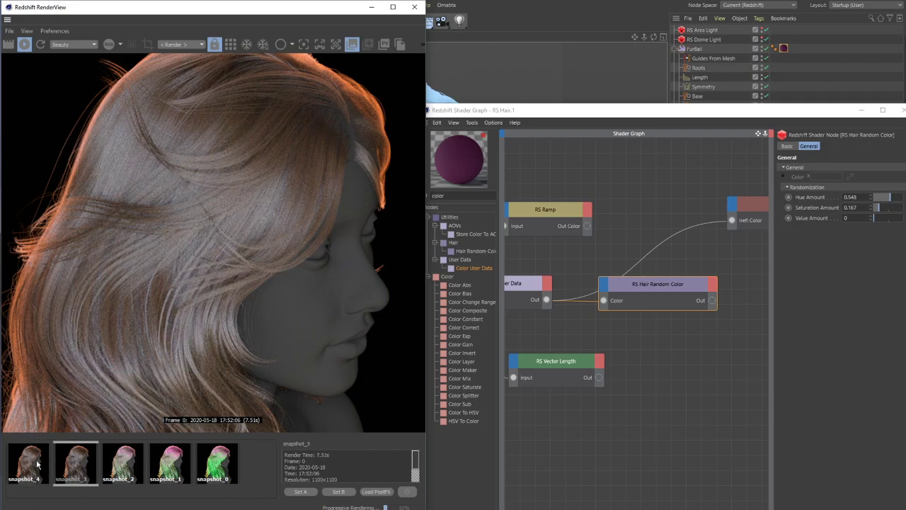
pyautogui.click(38, 465)
pyautogui.click(71, 464)
pyautogui.scroll(5, 111, 342)
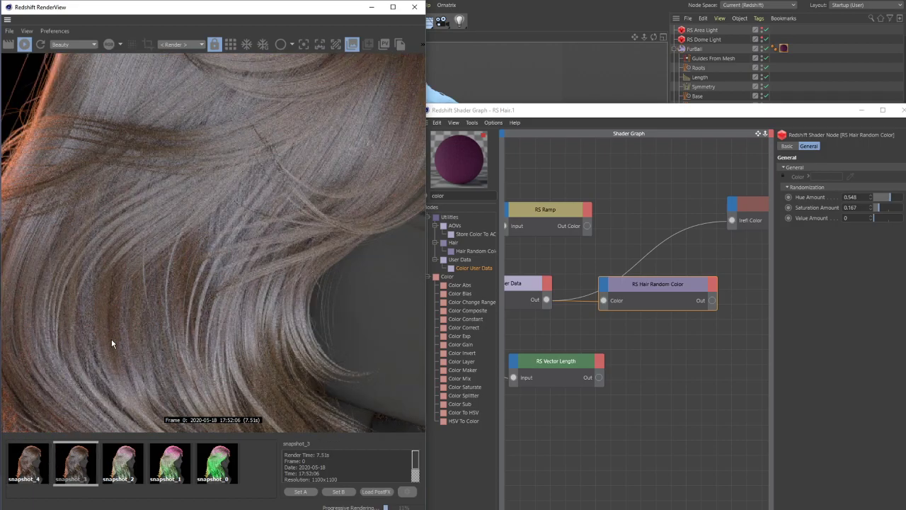
# Compare the brown hair of snapshot_4 and snapshot_3 in close-up and wide view, ending on the pink-to-green snapshot_2
pyautogui.click(25, 465)
pyautogui.click(67, 470)
pyautogui.click(31, 465)
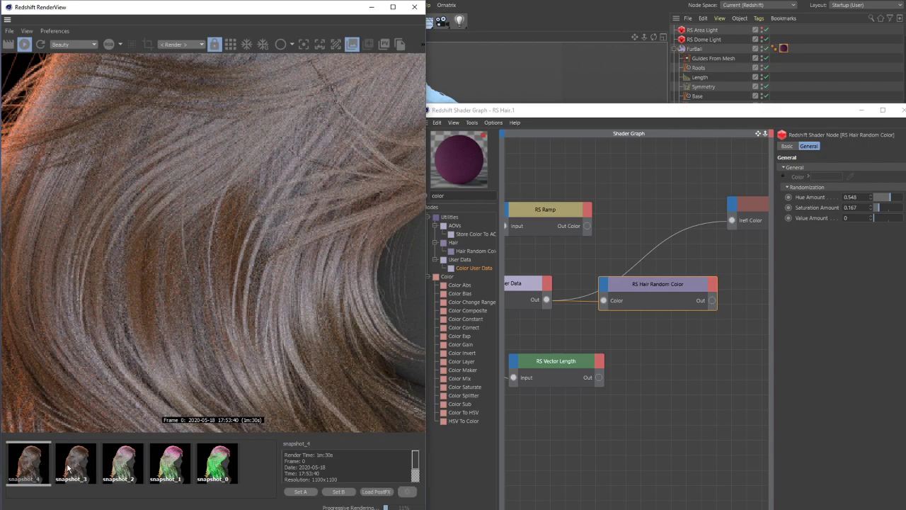
pyautogui.click(77, 468)
pyautogui.click(32, 465)
pyautogui.click(69, 461)
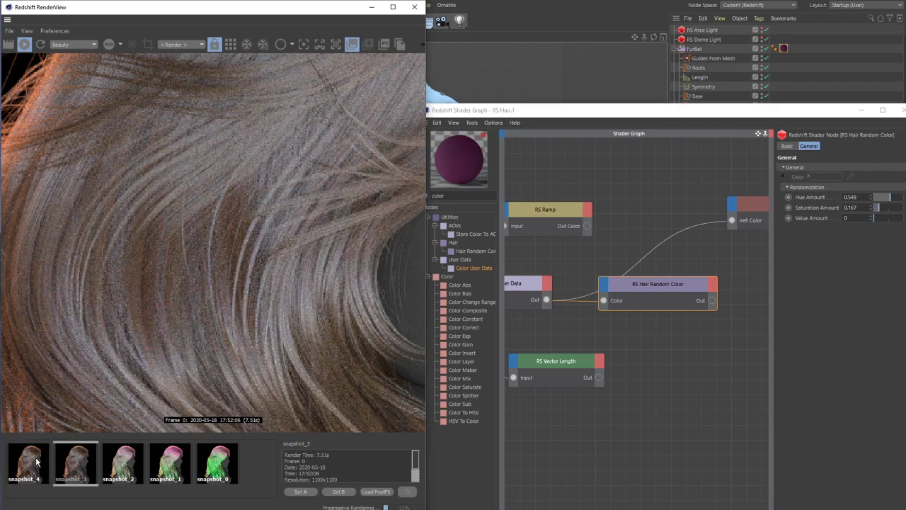
pyautogui.click(37, 461)
pyautogui.scroll(-5, 137, 352)
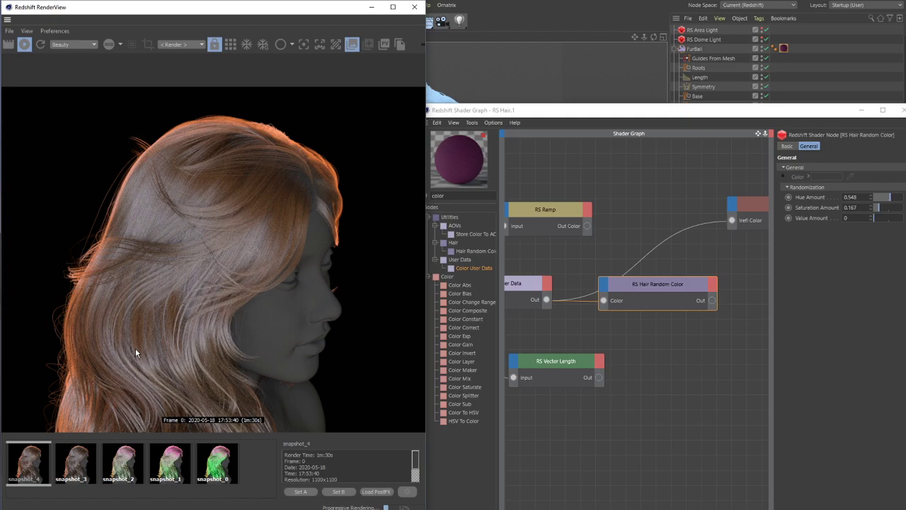
pyautogui.click(128, 466)
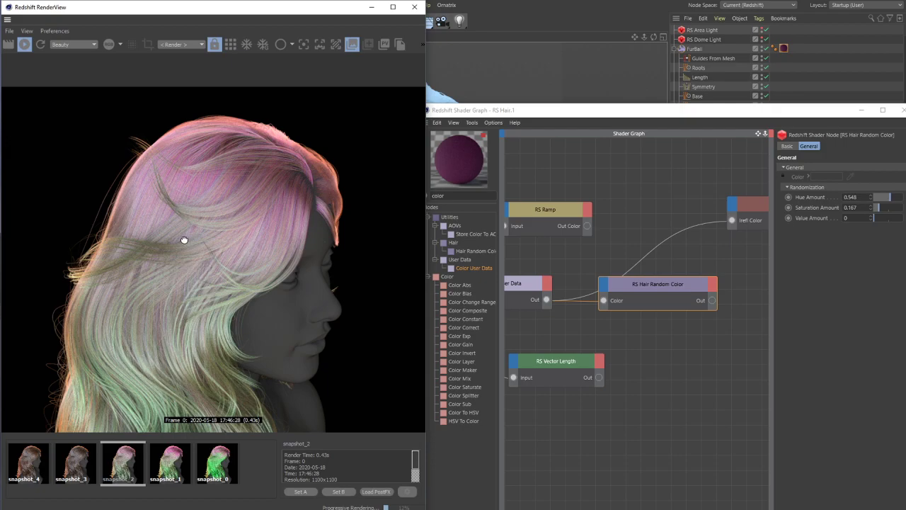
pyautogui.scroll(2, 194, 235)
# Move the RS Vector Length node further down, away from the RS Color User Data node
pyautogui.moveTo(588, 254); pyautogui.dragTo(647, 250, button='middle')
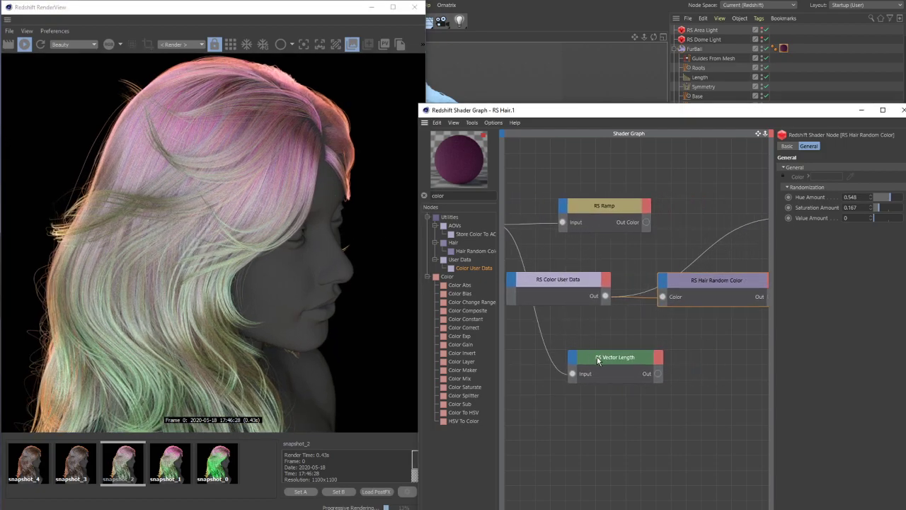
pyautogui.moveTo(614, 358); pyautogui.dragTo(604, 395)
pyautogui.moveTo(610, 262)
pyautogui.mouseDown(button='middle')
pyautogui.moveTo(628, 266)
pyautogui.moveTo(583, 271)
pyautogui.moveTo(632, 284)
pyautogui.moveTo(660, 278)
pyautogui.moveTo(651, 272)
pyautogui.moveTo(666, 260)
pyautogui.moveTo(692, 260)
pyautogui.moveTo(598, 262)
pyautogui.mouseUp(button='middle')
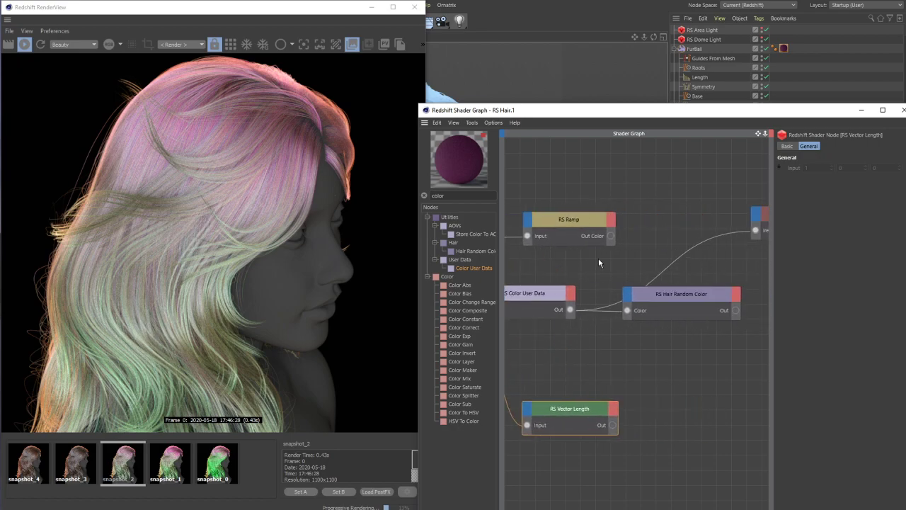
# Examine the RS Ramp and RS Hair Position settings and how Out Vector feeds the ramp and RS Vector Length
pyautogui.click(587, 220)
pyautogui.moveTo(653, 224); pyautogui.dragTo(683, 224, button='middle')
pyautogui.moveTo(570, 206); pyautogui.dragTo(647, 214, button='middle')
pyautogui.moveTo(528, 224); pyautogui.dragTo(535, 223, button='middle')
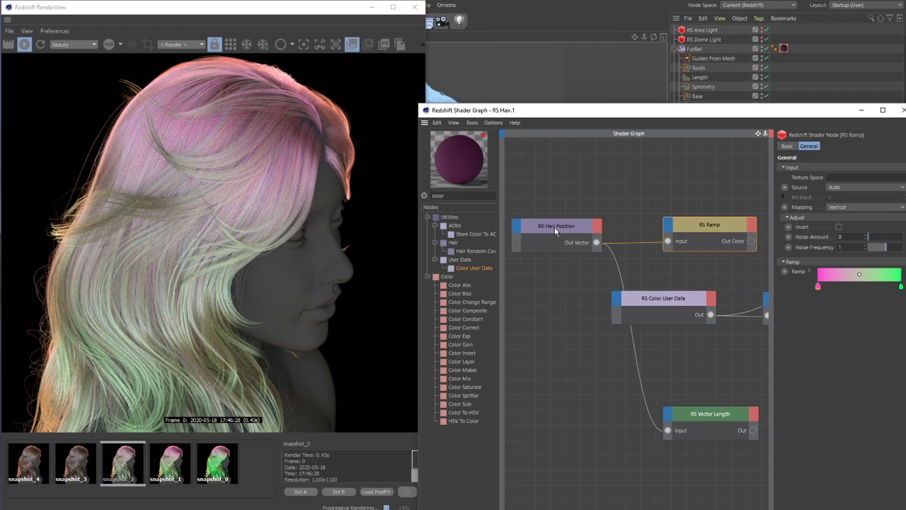
pyautogui.click(554, 227)
pyautogui.moveTo(734, 386); pyautogui.dragTo(673, 364, button='middle')
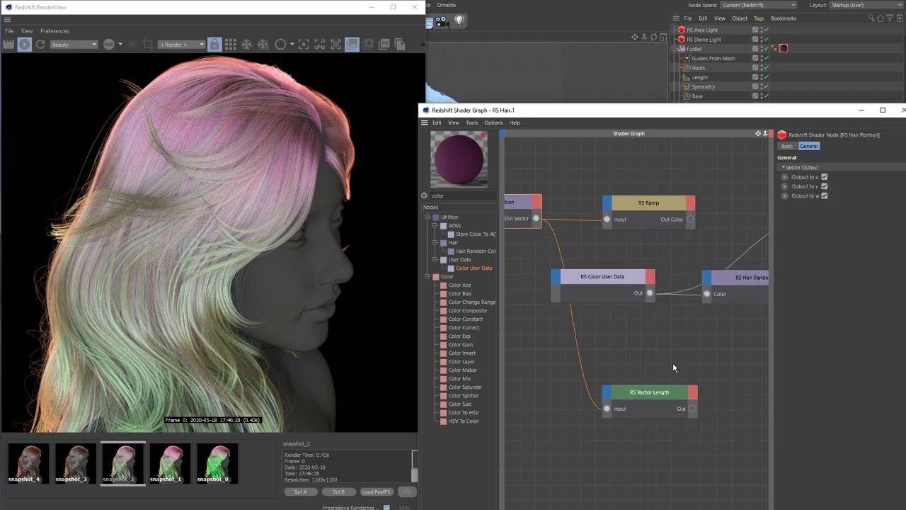
pyautogui.moveTo(604, 215); pyautogui.dragTo(654, 209, button='middle')
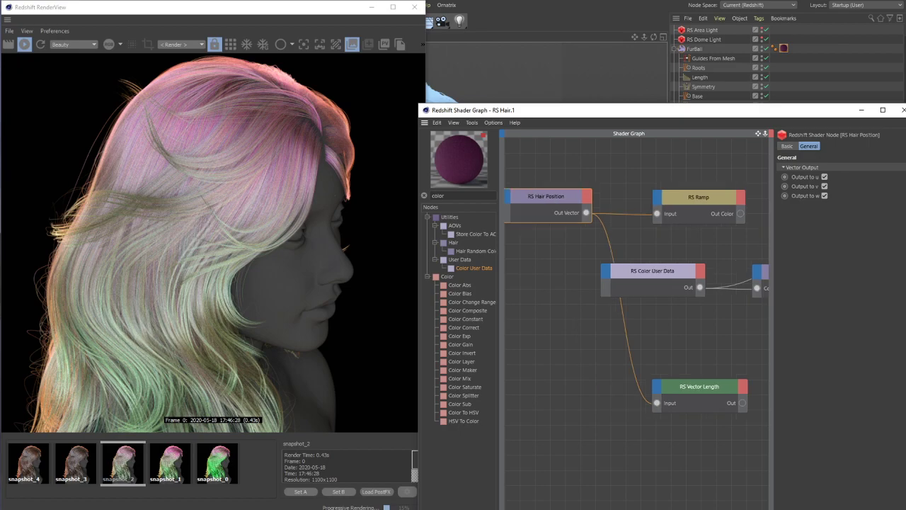
pyautogui.moveTo(550, 198); pyautogui.dragTo(554, 198, button='middle')
pyautogui.moveTo(736, 418); pyautogui.dragTo(677, 391, button='middle')
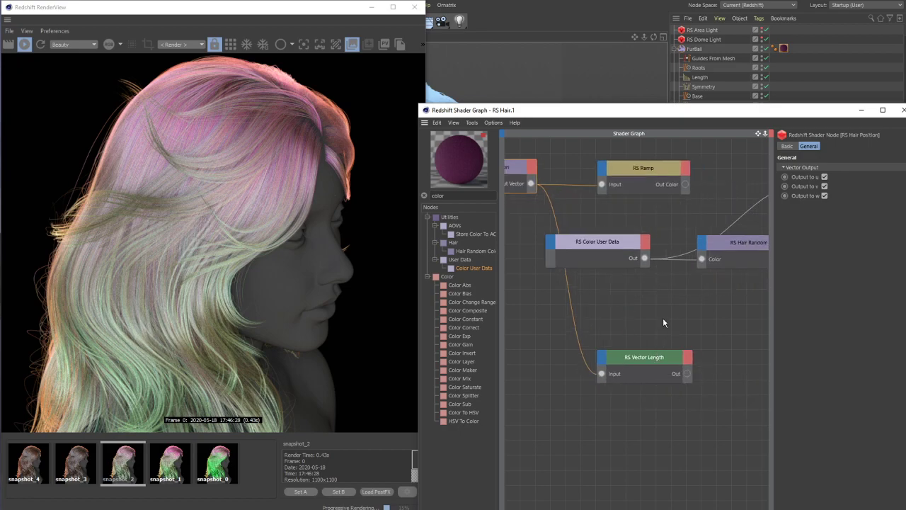
pyautogui.moveTo(663, 317); pyautogui.dragTo(650, 322, button='middle')
# Connect the pink-to-green RS Ramp's Out Color to the RS Hair Irefl Color input and return to the live render
pyautogui.moveTo(737, 173); pyautogui.dragTo(672, 251, button='middle')
pyautogui.moveTo(511, 398); pyautogui.dragTo(779, 237, button='middle')
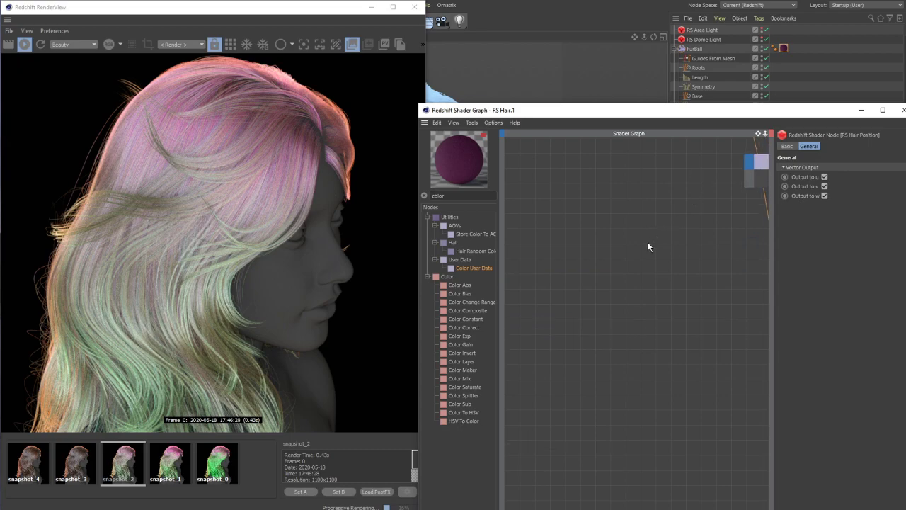
pyautogui.moveTo(648, 241); pyautogui.dragTo(485, 322, button='middle')
pyautogui.moveTo(750, 208); pyautogui.dragTo(649, 241, button='middle')
pyautogui.moveTo(782, 199); pyautogui.dragTo(720, 201, button='middle')
pyautogui.moveTo(555, 222); pyautogui.dragTo(699, 218)
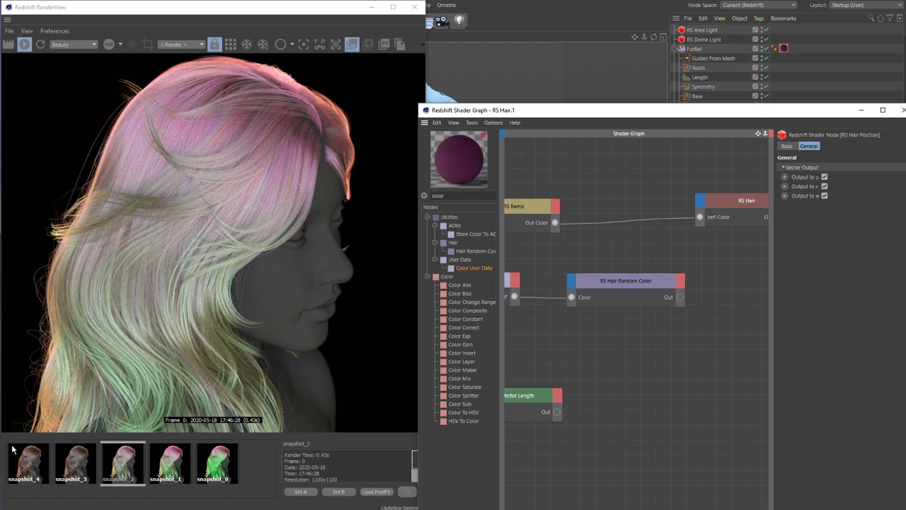
pyautogui.click(123, 464)
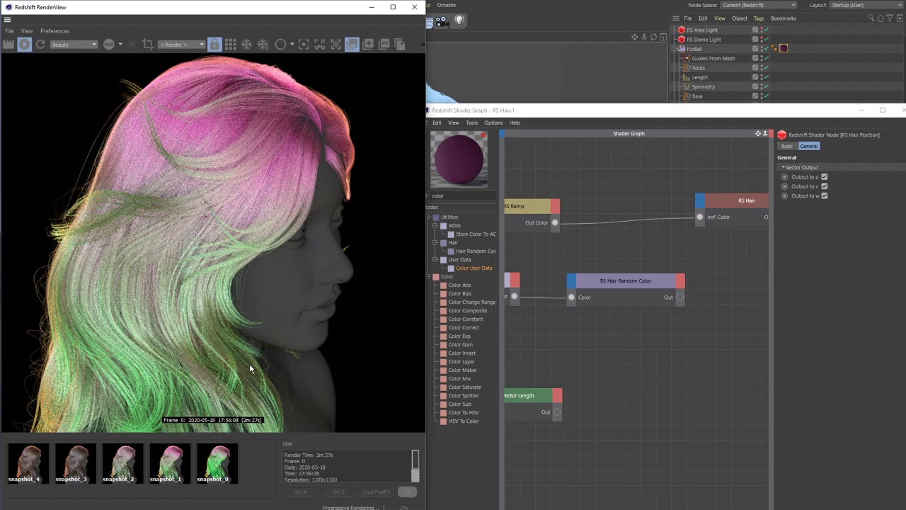
# Move the RS Color User Data and RS Hair Random Color nodes down to free space below the RS Ramp
pyautogui.moveTo(472, 268); pyautogui.dragTo(561, 294)
pyautogui.moveTo(688, 267); pyautogui.dragTo(688, 295)
pyautogui.moveTo(601, 254); pyautogui.dragTo(598, 268, button='middle')
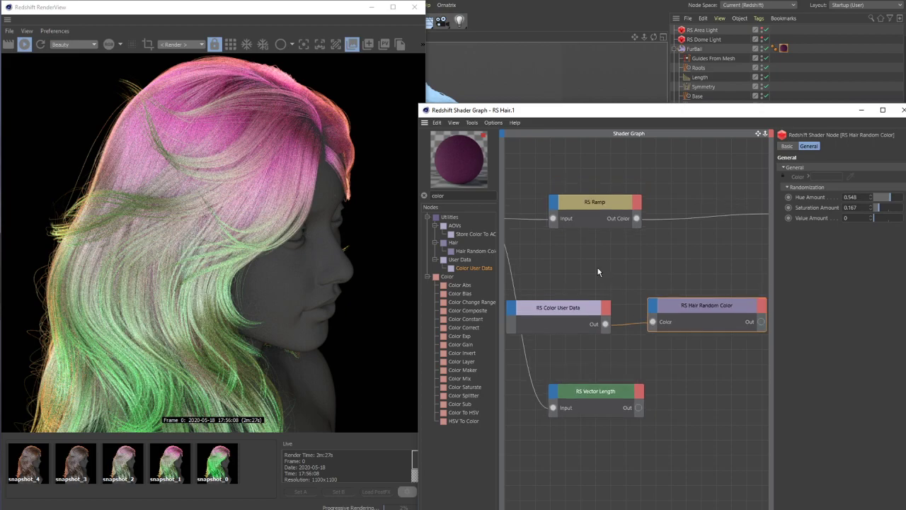
# Find the Ramp texture node by searching for "ramp" and add a second RS Ramp below the first
pyautogui.doubleClick(465, 196)
pyautogui.write('ramp')
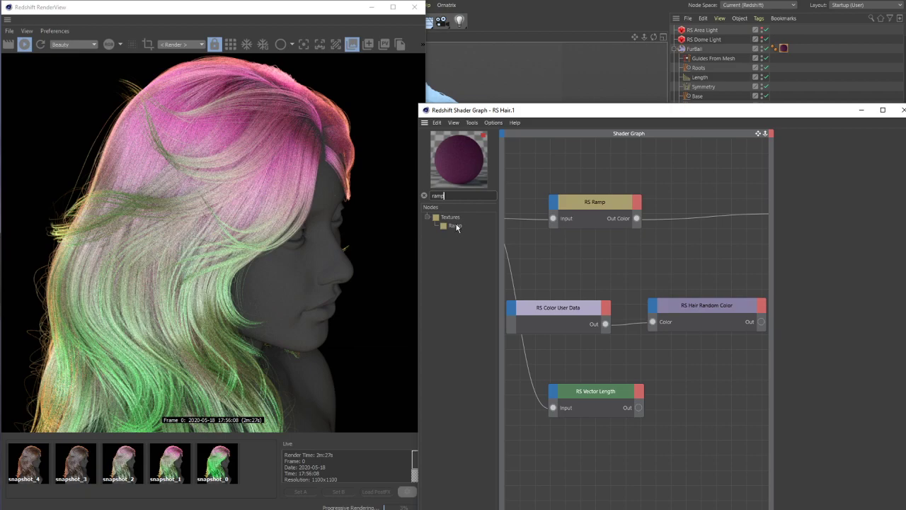
pyautogui.click(455, 226)
pyautogui.click(593, 252)
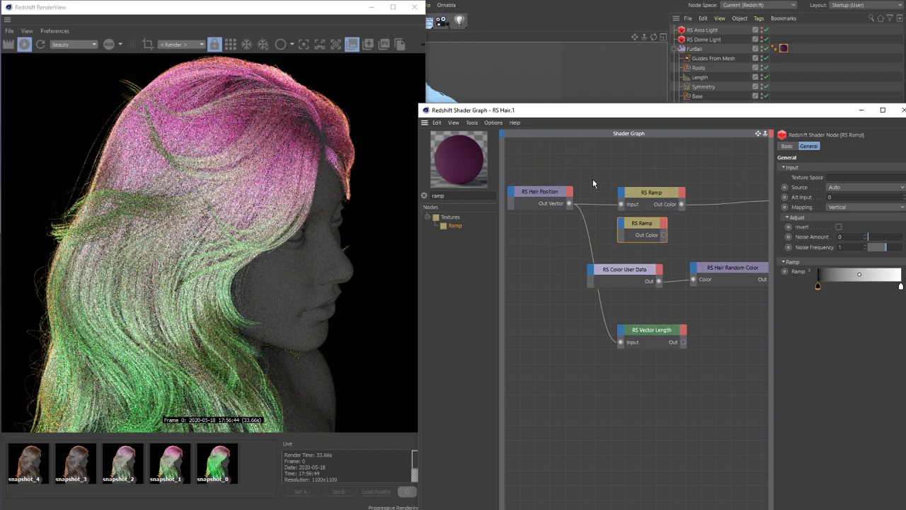
# Connect RS Hair Position's Out Vector to the new ramp's Input and position the node just below the first ramp
pyautogui.scroll(3, 595, 220)
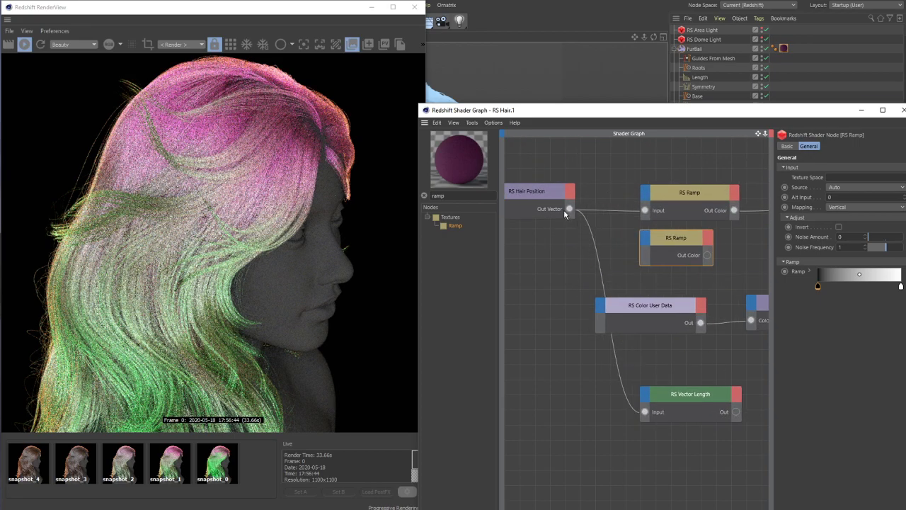
pyautogui.moveTo(569, 208); pyautogui.dragTo(647, 244)
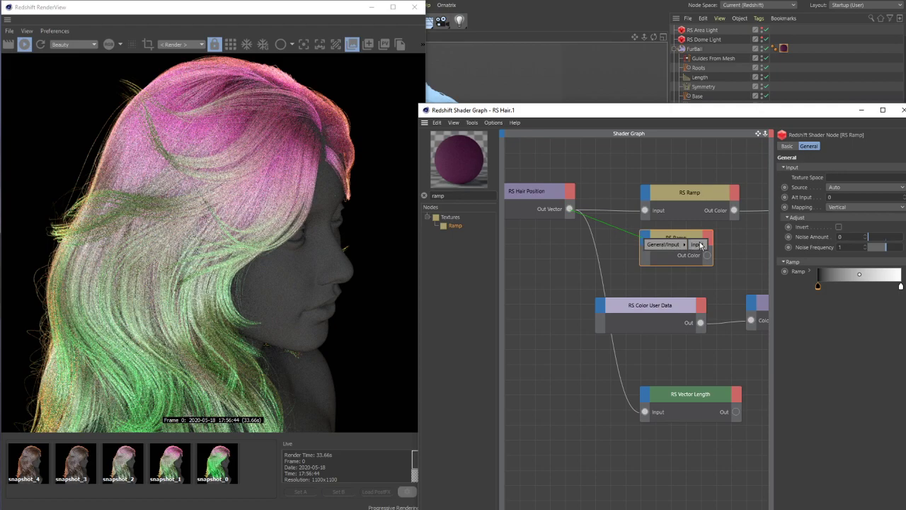
pyautogui.click(700, 244)
pyautogui.moveTo(711, 231); pyautogui.dragTo(624, 241, button='middle')
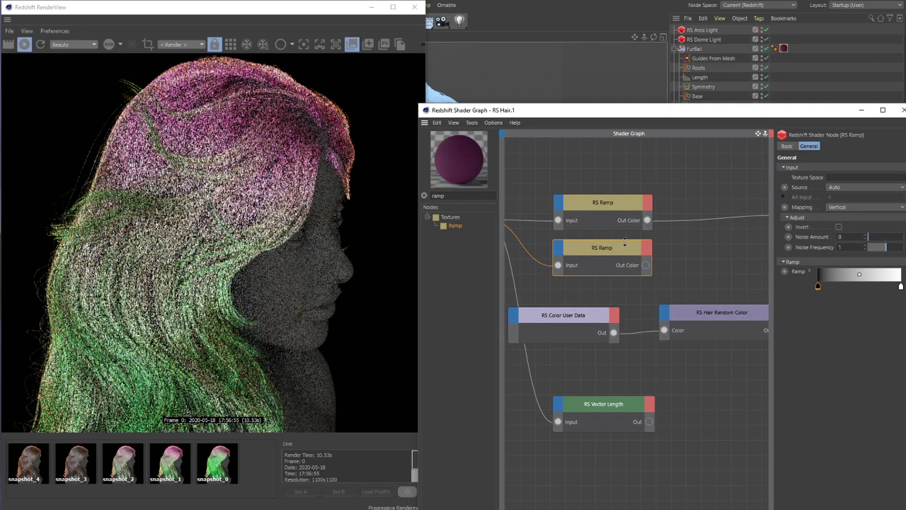
pyautogui.moveTo(613, 248); pyautogui.dragTo(610, 254)
pyautogui.moveTo(677, 260); pyautogui.dragTo(667, 261, button='middle')
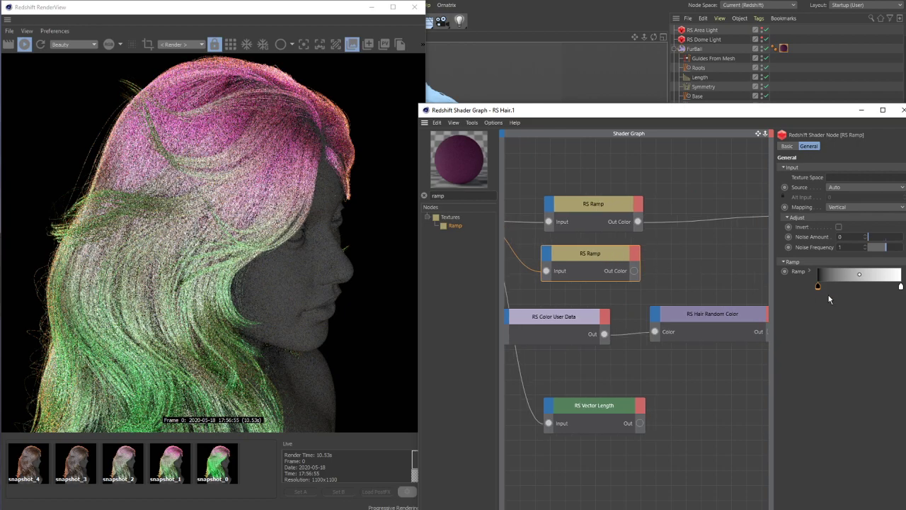
# Set the new ramp's start knot to dark brown with H 26°, S 84% and V 33%
pyautogui.doubleClick(818, 286)
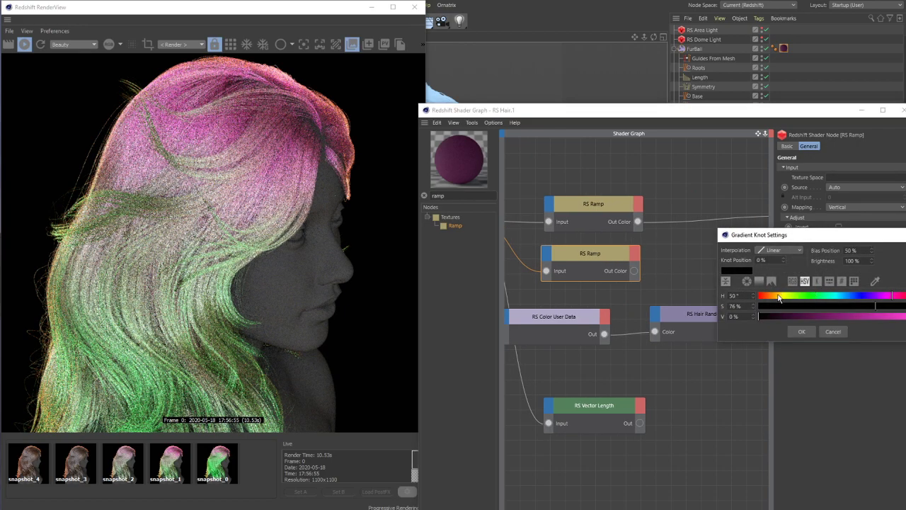
pyautogui.moveTo(778, 296); pyautogui.dragTo(768, 296)
pyautogui.moveTo(876, 318)
pyautogui.mouseDown()
pyautogui.moveTo(900, 316)
pyautogui.moveTo(809, 316)
pyautogui.moveTo(887, 309)
pyautogui.mouseUp()
pyautogui.click(905, 307)
pyautogui.click(769, 296)
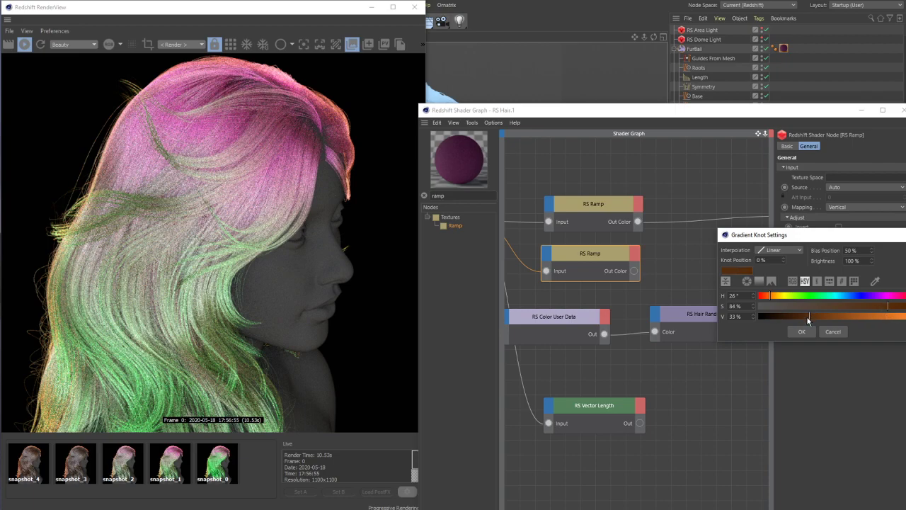
pyautogui.click(802, 332)
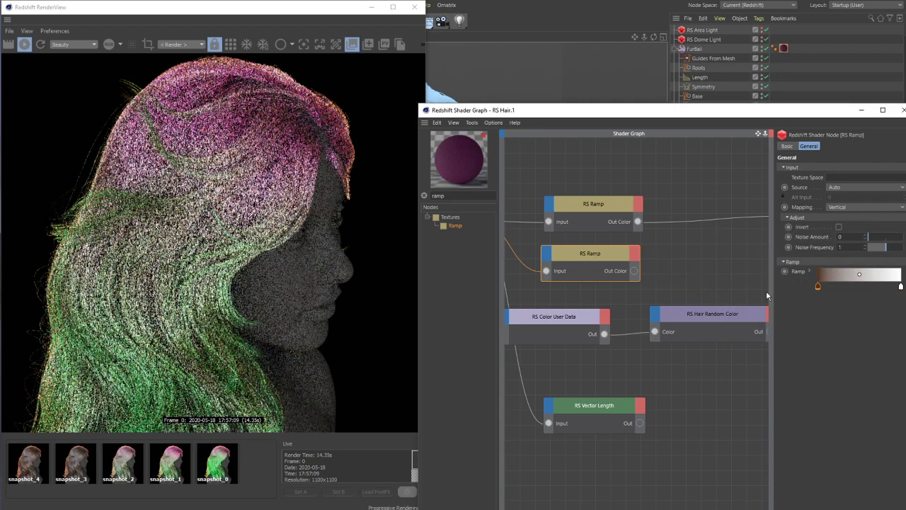
# Set the new ramp's end knot to a lighter brown with H 26°, S 71% and V 58%
pyautogui.doubleClick(900, 285)
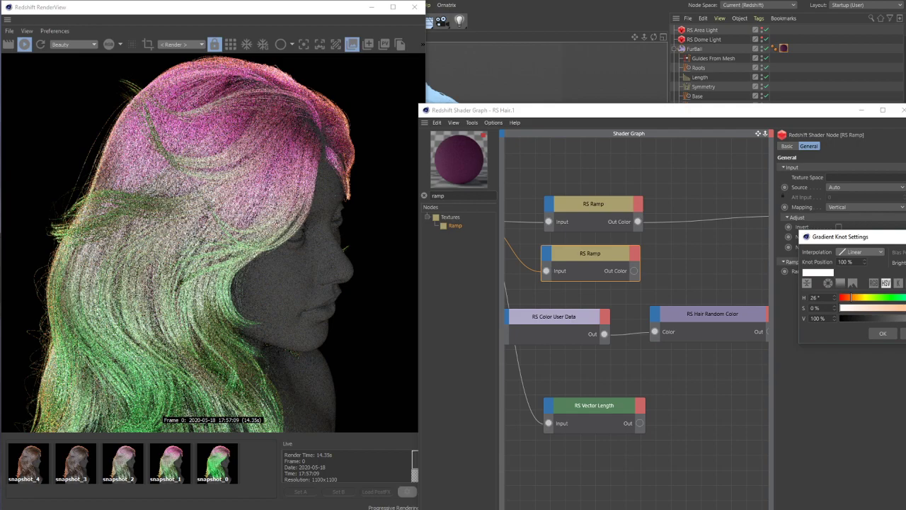
pyautogui.click(905, 308)
pyautogui.click(905, 319)
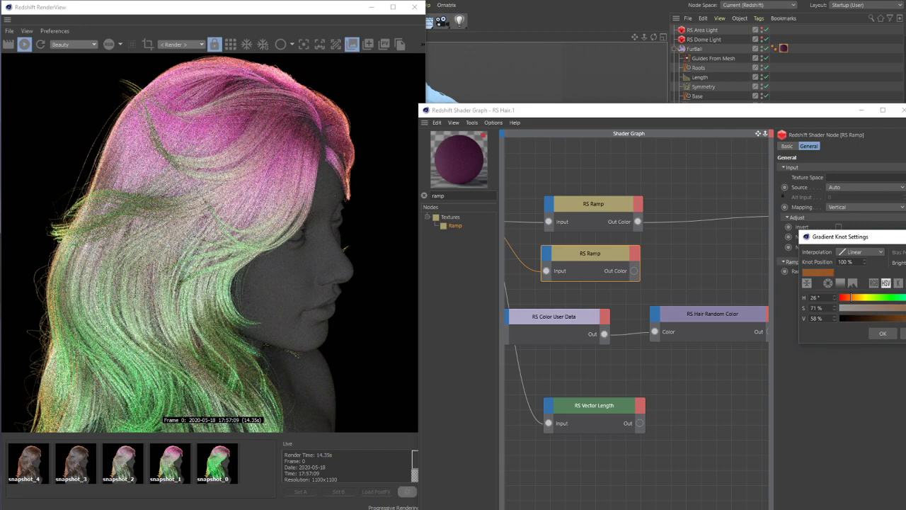
pyautogui.click(883, 333)
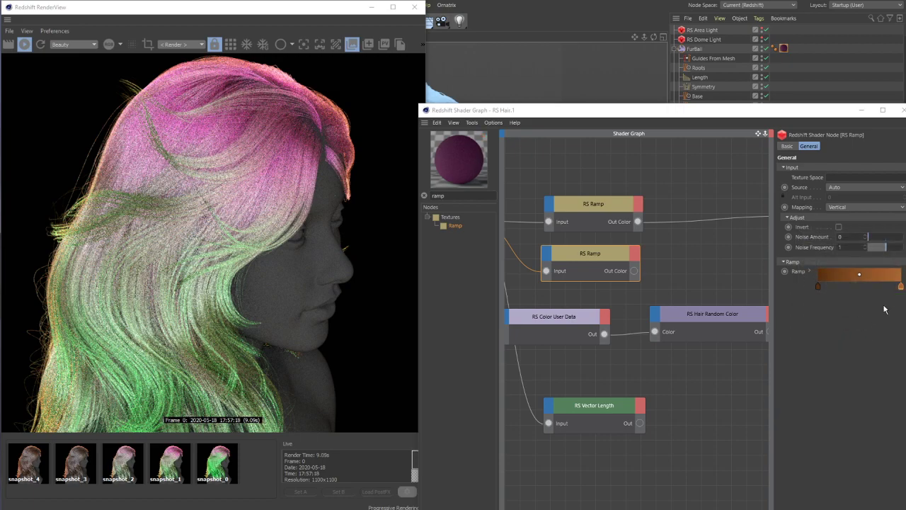
# Add a middle knot to the brown ramp and set its end knot to position 94.886%, S 48% and V 66%
pyautogui.moveTo(899, 286)
pyautogui.mouseDown()
pyautogui.moveTo(865, 288)
pyautogui.moveTo(897, 288)
pyautogui.mouseUp()
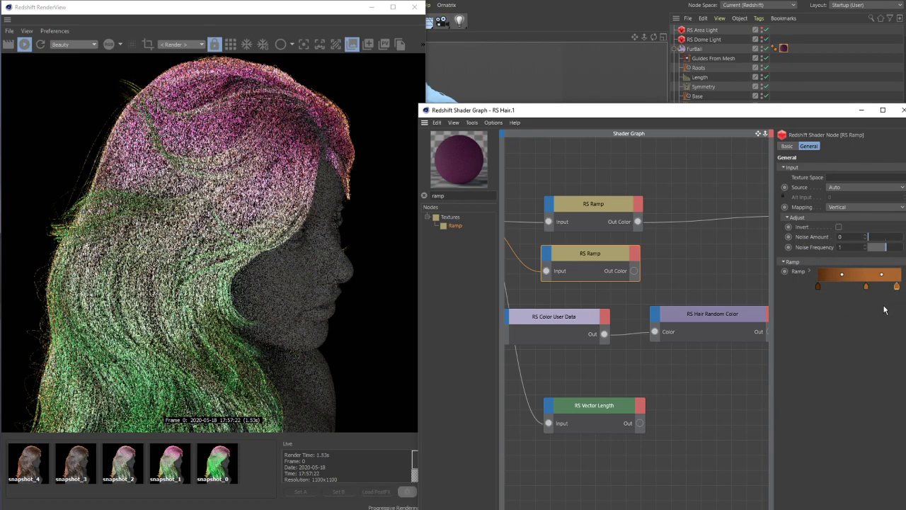
pyautogui.doubleClick(897, 286)
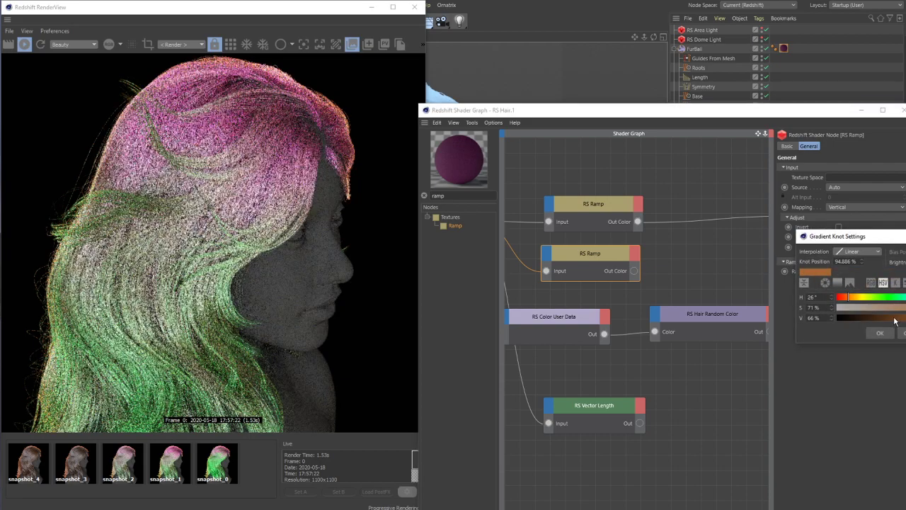
pyautogui.click(899, 308)
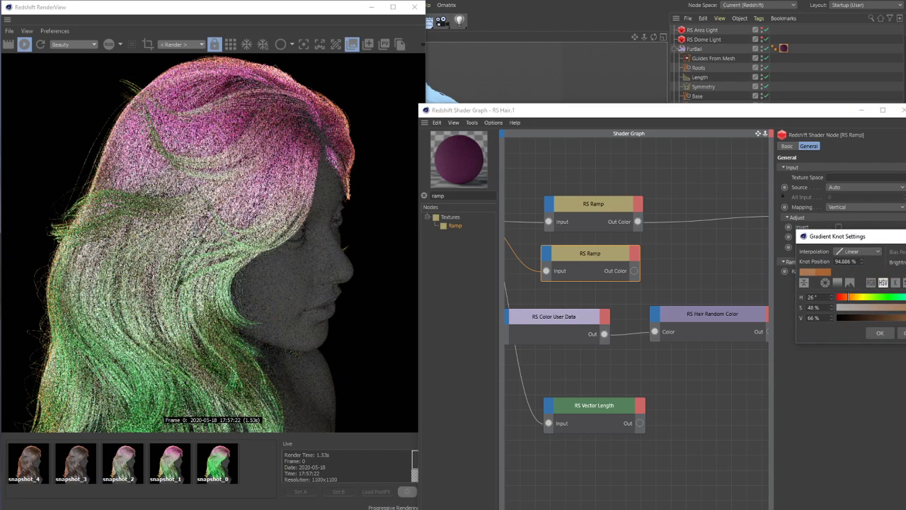
pyautogui.click(882, 333)
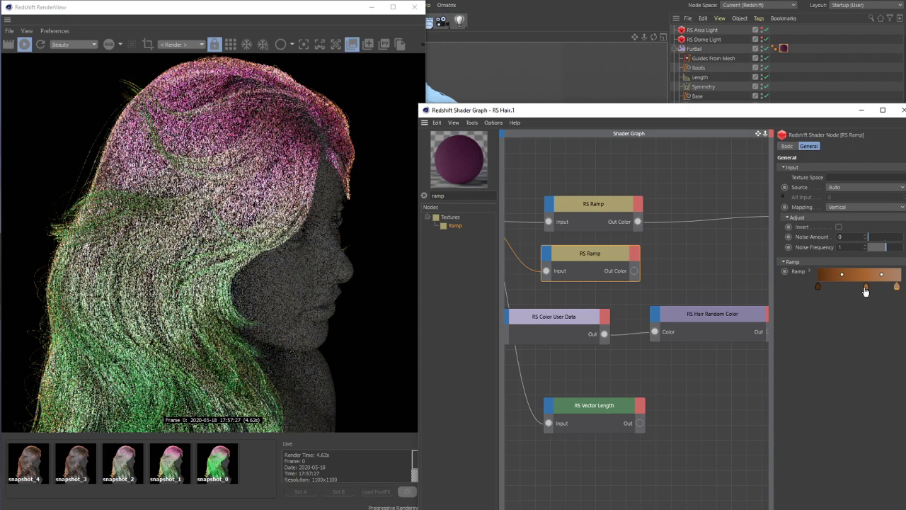
pyautogui.click(865, 288)
# Compare the gradients of the two RS Ramp nodes and offset the nodes slightly from each other
pyautogui.moveTo(668, 232); pyautogui.dragTo(664, 233, button='middle')
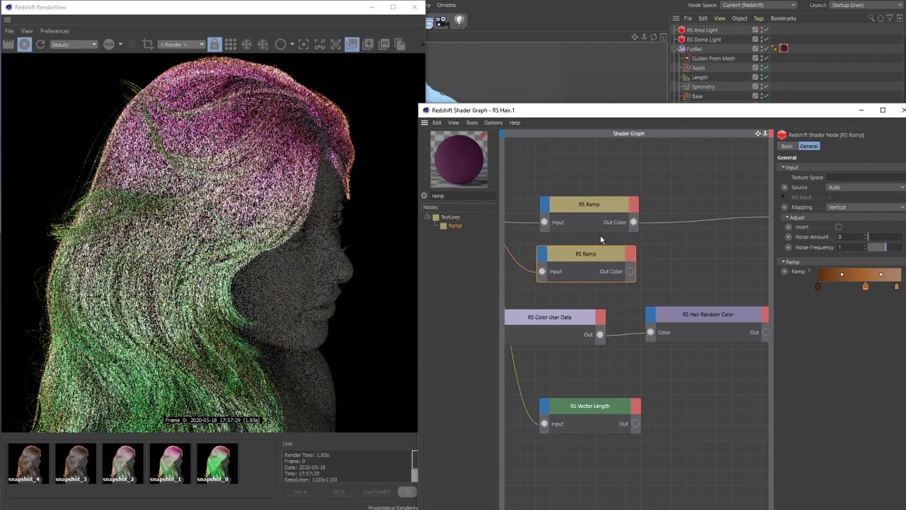
pyautogui.moveTo(657, 263); pyautogui.dragTo(471, 257, button='middle')
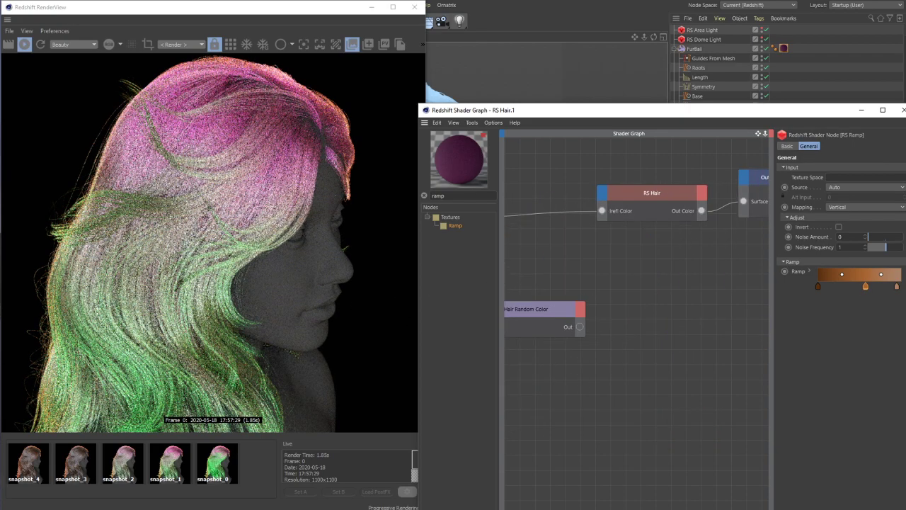
pyautogui.moveTo(468, 205); pyautogui.dragTo(650, 214, button='middle')
pyautogui.click(650, 214)
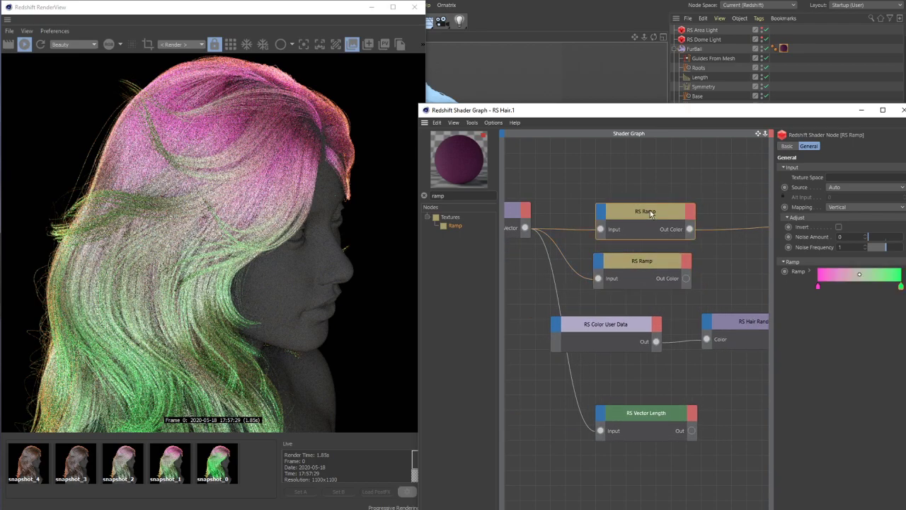
pyautogui.moveTo(649, 214); pyautogui.dragTo(638, 216)
pyautogui.click(643, 266)
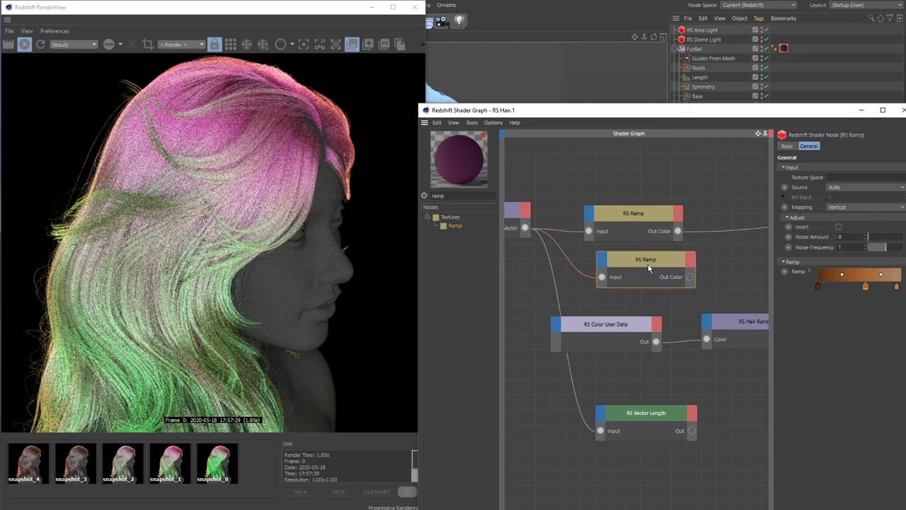
pyautogui.moveTo(648, 266); pyautogui.dragTo(555, 291, button='middle')
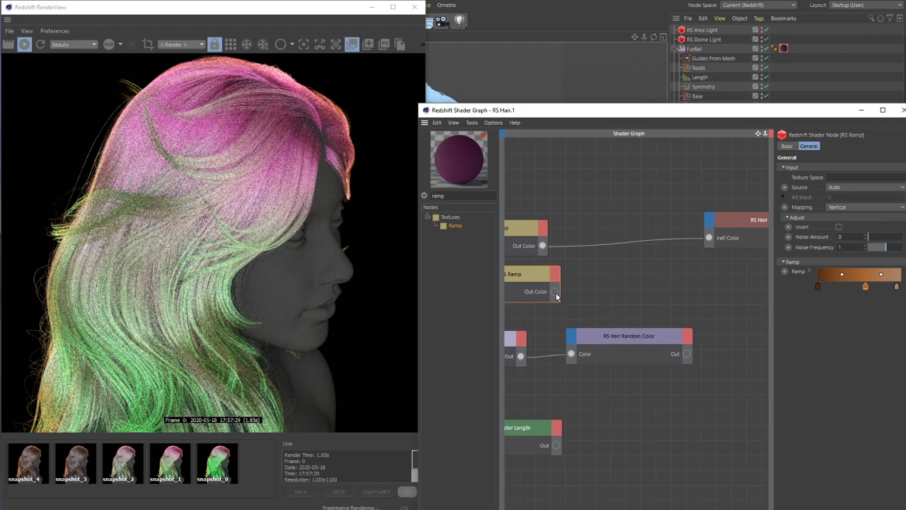
# Connect the brown ramp's output to the RS Hair internal reflection color and set the ramp's start knot to V 24%
pyautogui.moveTo(556, 292); pyautogui.dragTo(708, 238)
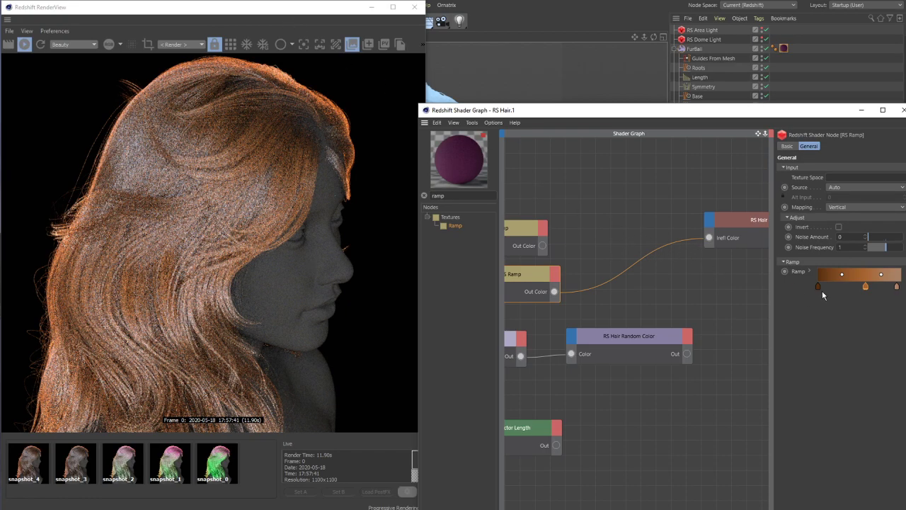
pyautogui.click(840, 286)
pyautogui.moveTo(841, 286); pyautogui.dragTo(823, 287)
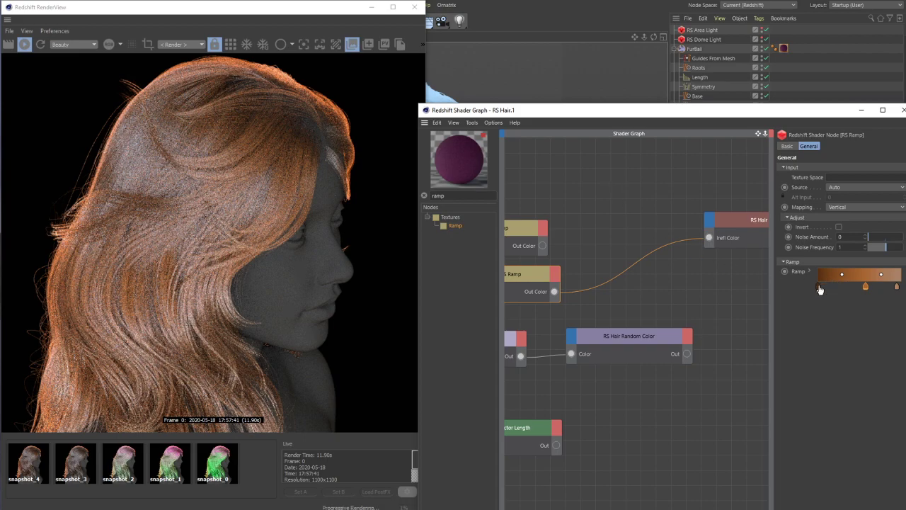
pyautogui.doubleClick(821, 286)
pyautogui.moveTo(799, 318); pyautogui.dragTo(796, 315)
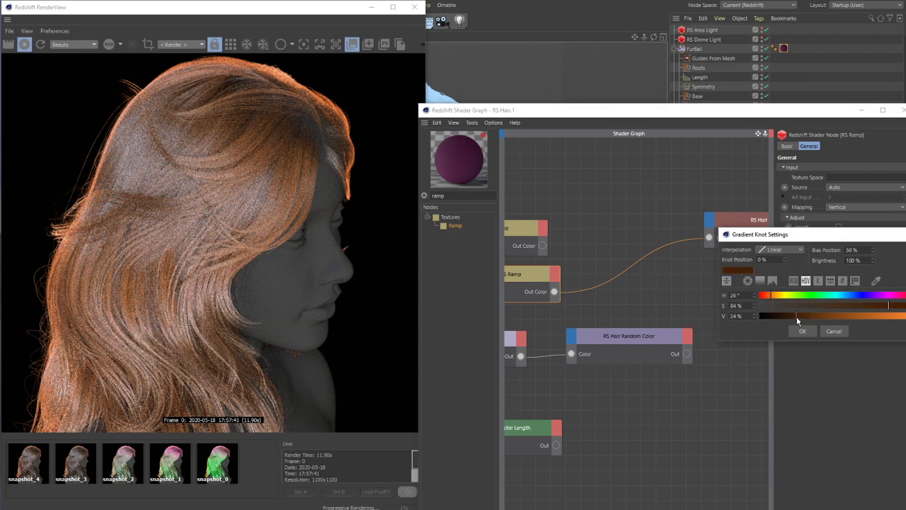
pyautogui.click(802, 332)
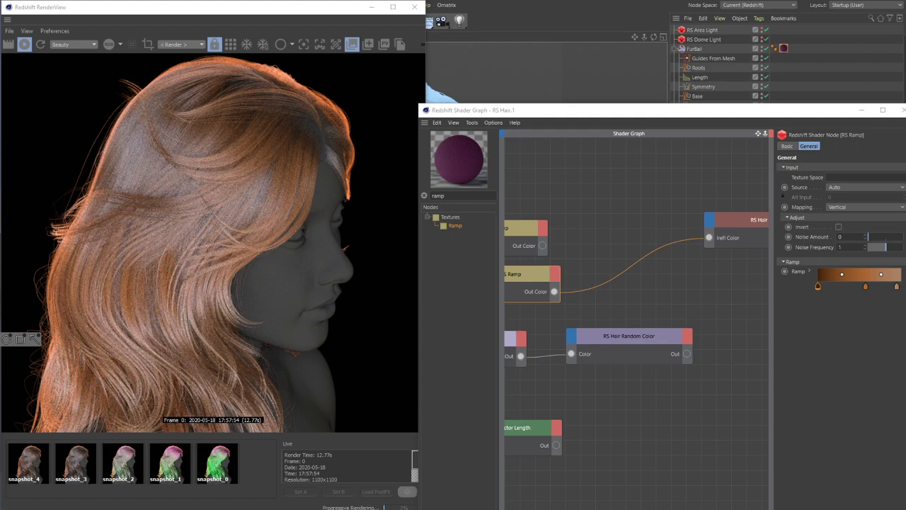
# Compare snapshot_0 with snapshot_1 in the render view
pyautogui.click(211, 467)
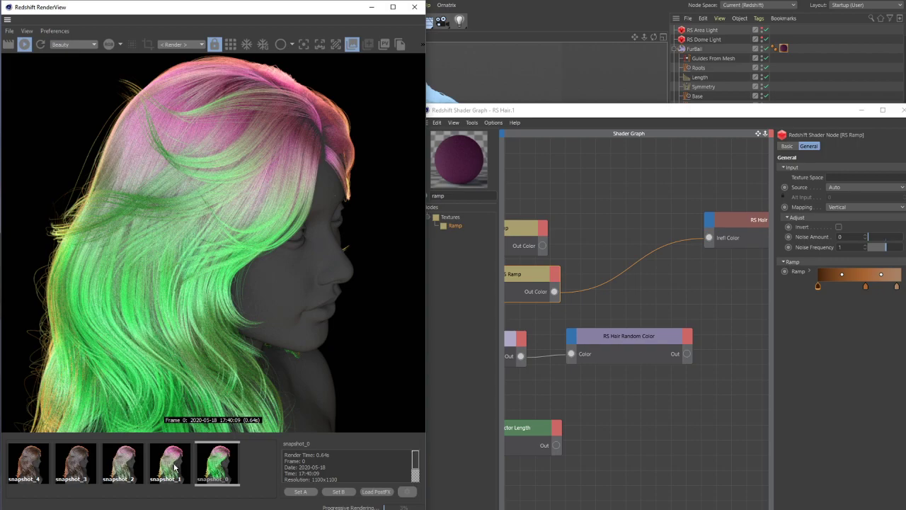
pyautogui.click(170, 466)
pyautogui.click(219, 467)
# Shift the RS Hair Position and RS Vector Length nodes slightly to the left within the shader graph
pyautogui.moveTo(581, 420); pyautogui.dragTo(715, 287, button='middle')
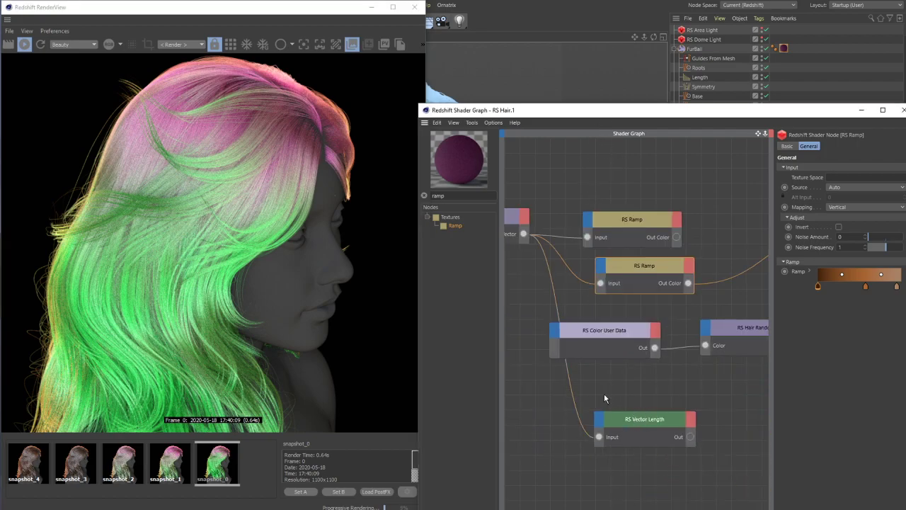
pyautogui.moveTo(553, 393); pyautogui.dragTo(628, 407, button='middle')
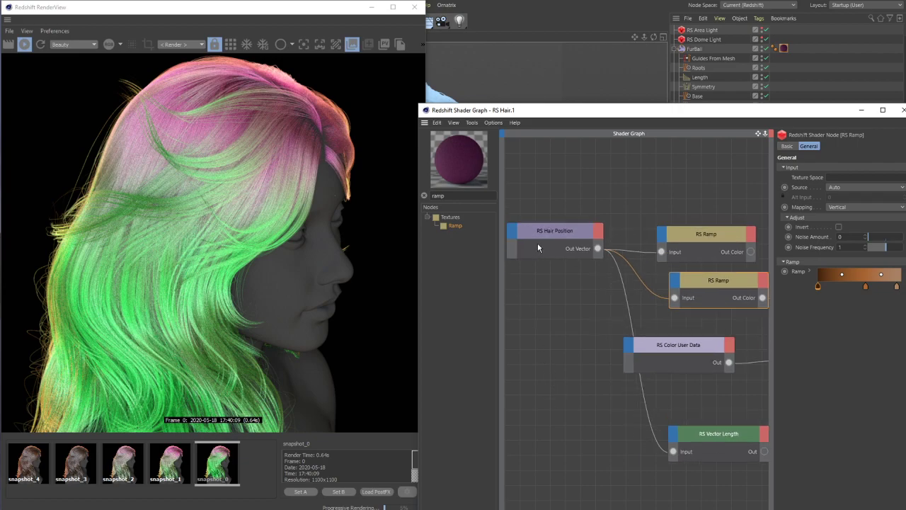
pyautogui.moveTo(557, 234); pyautogui.dragTo(519, 243)
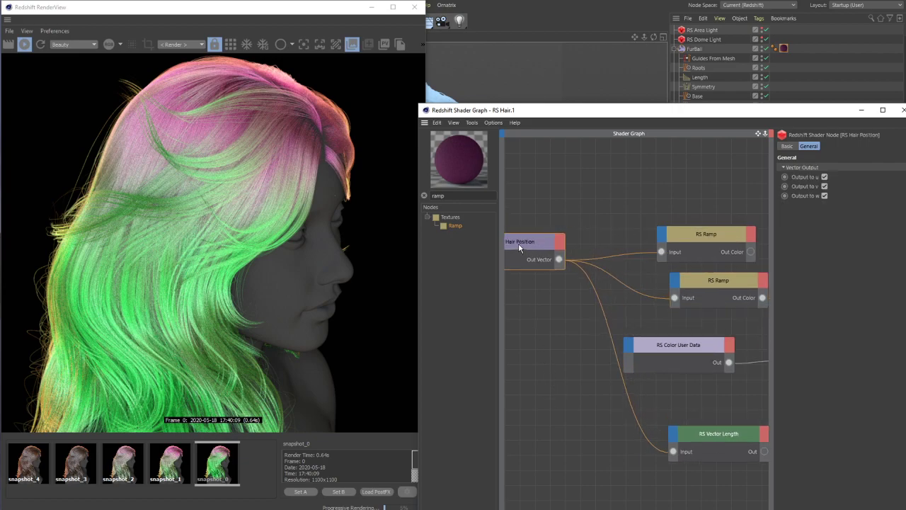
pyautogui.moveTo(593, 425); pyautogui.dragTo(527, 378, button='middle')
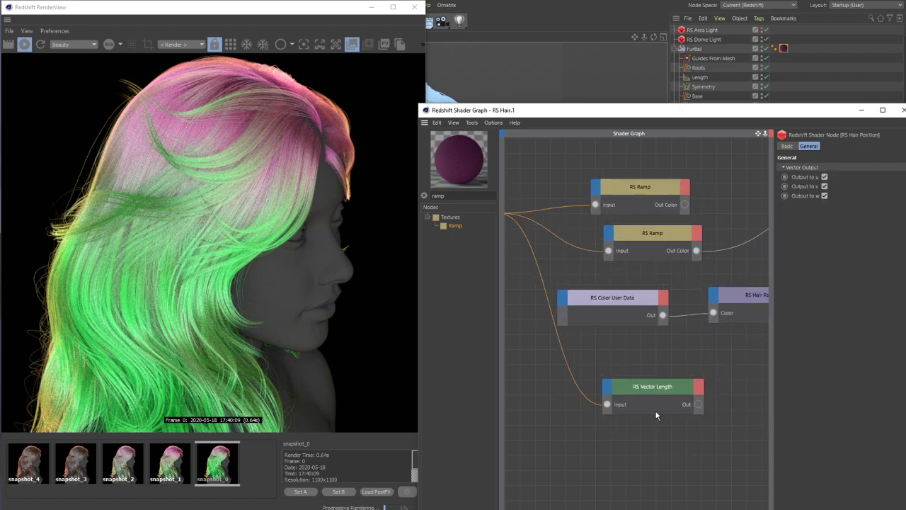
pyautogui.moveTo(642, 387); pyautogui.dragTo(631, 388)
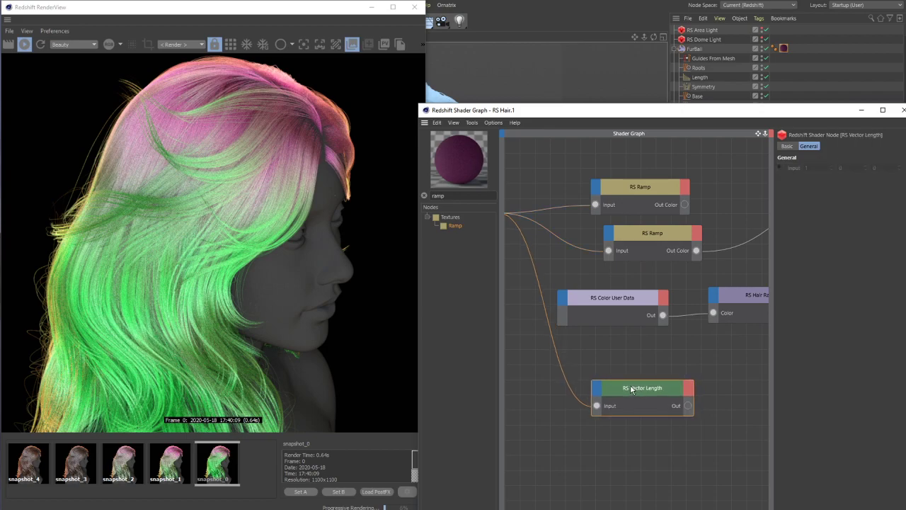
pyautogui.moveTo(653, 370); pyautogui.dragTo(613, 407, button='middle')
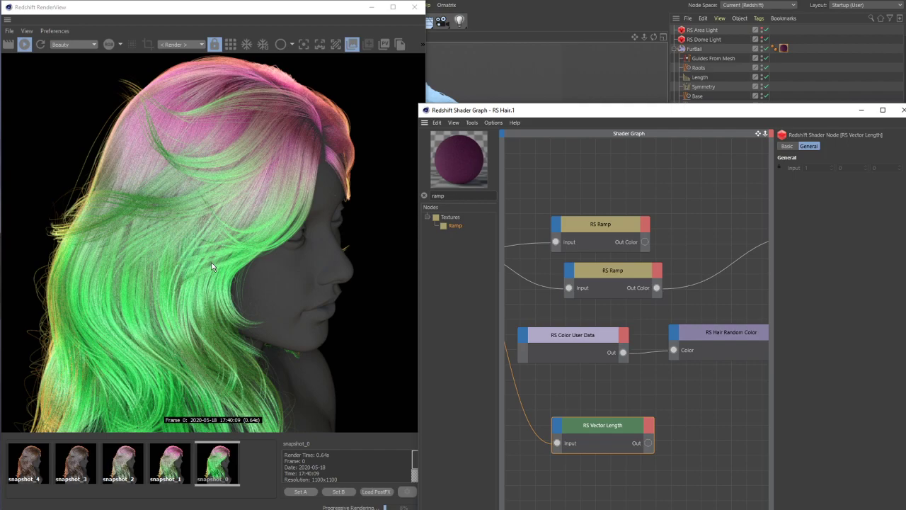
pyautogui.moveTo(549, 315); pyautogui.dragTo(716, 327, button='middle')
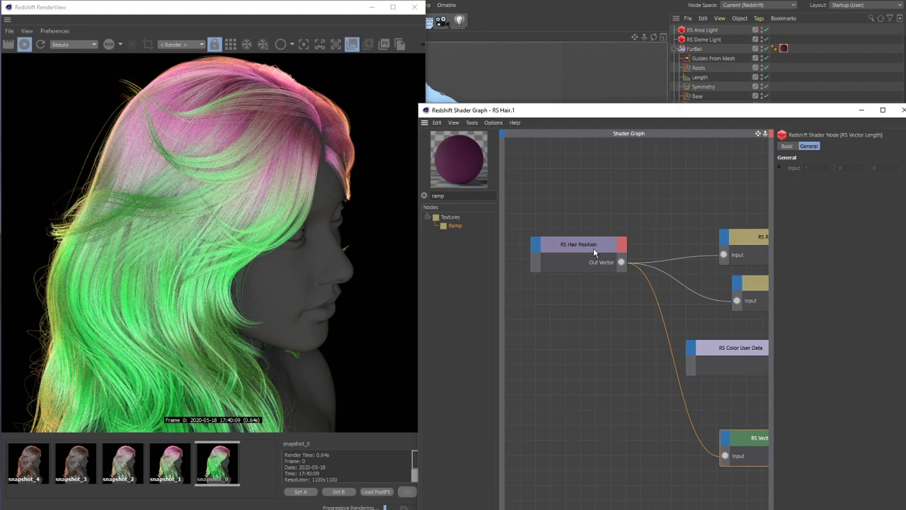
pyautogui.moveTo(750, 444); pyautogui.dragTo(640, 414, button='middle')
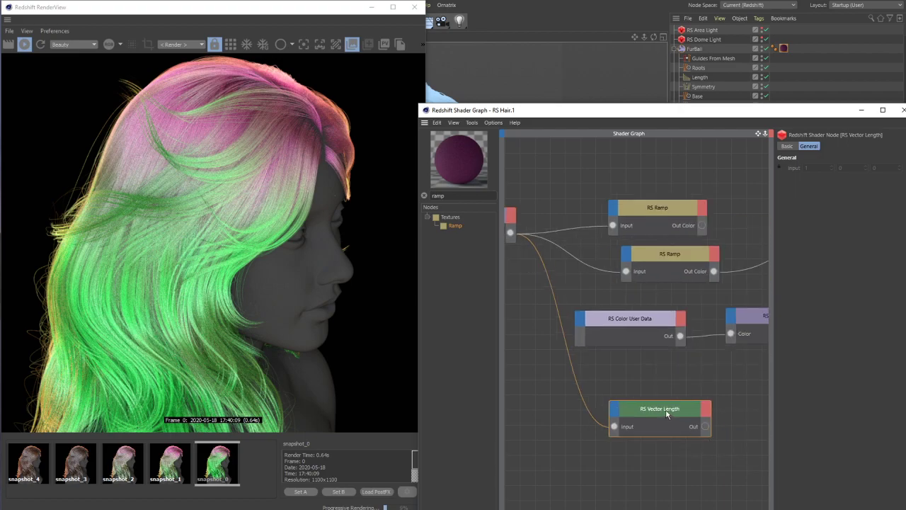
pyautogui.moveTo(505, 251); pyautogui.dragTo(575, 309, button='middle')
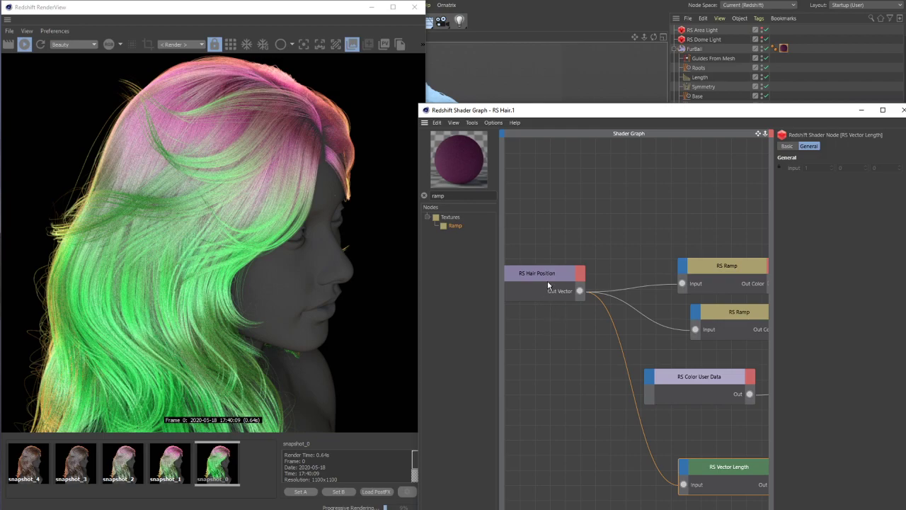
# Alternate repeatedly between snapshot_1 and snapshot_0 to examine how the pink-to-green transition differs along the hair
pyautogui.click(176, 472)
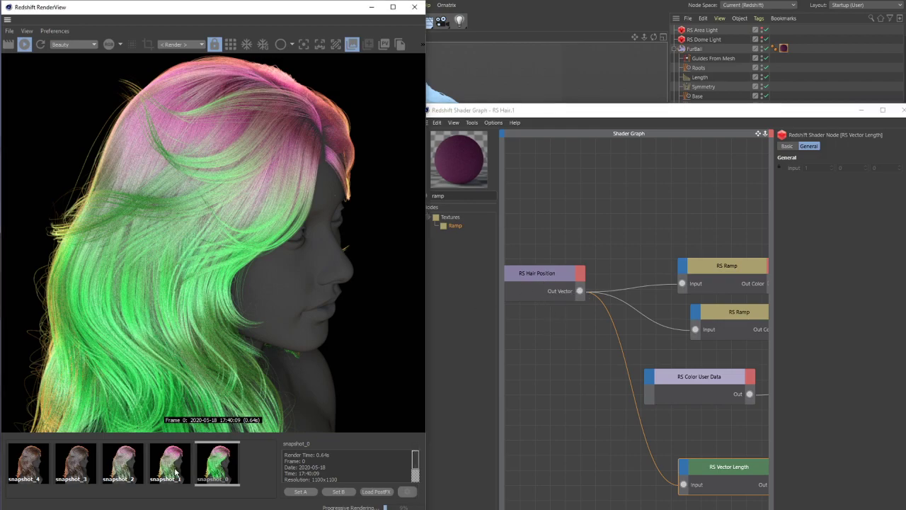
pyautogui.click(221, 463)
pyautogui.click(182, 468)
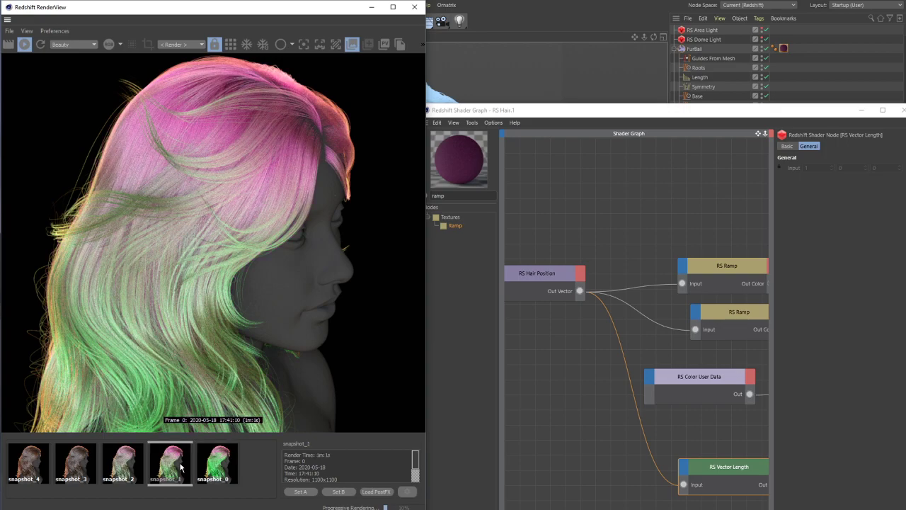
pyautogui.click(217, 462)
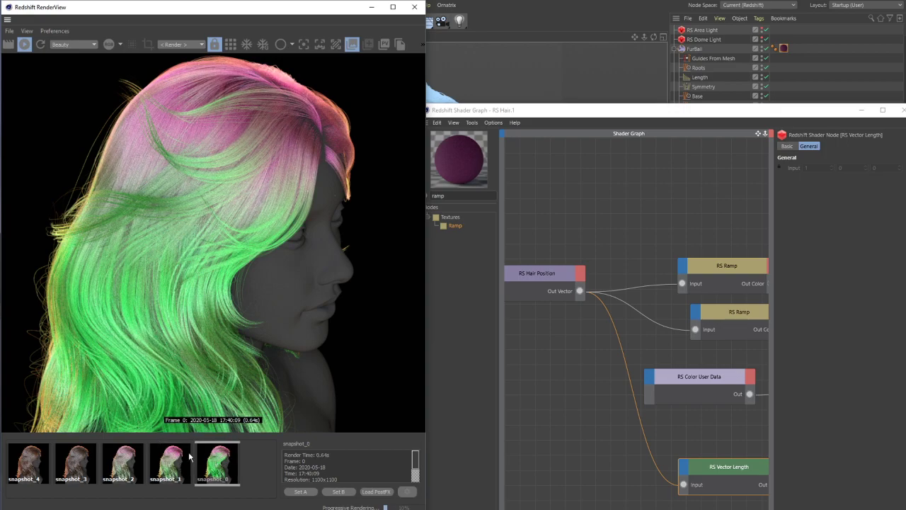
pyautogui.click(173, 465)
pyautogui.click(201, 462)
pyautogui.click(170, 463)
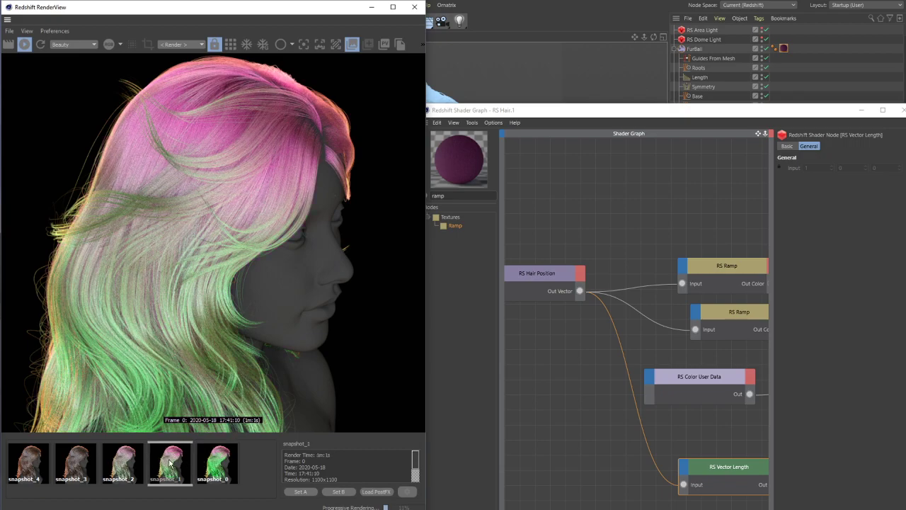
pyautogui.click(209, 466)
pyautogui.click(178, 471)
pyautogui.click(217, 474)
pyautogui.click(174, 467)
pyautogui.click(222, 468)
pyautogui.click(181, 464)
pyautogui.click(212, 467)
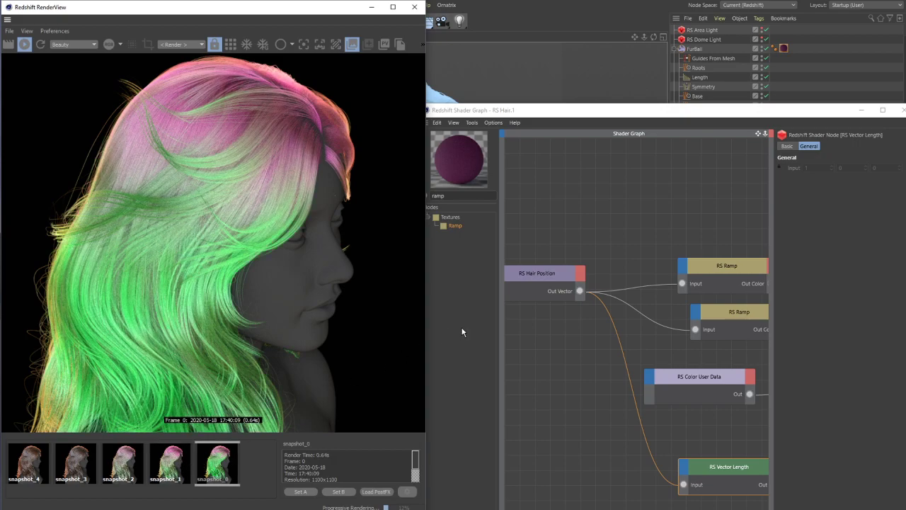
# Return the render view to the live image and align the brown RS Ramp node beneath the pink-to-green one
pyautogui.moveTo(591, 214); pyautogui.dragTo(442, 167, button='middle')
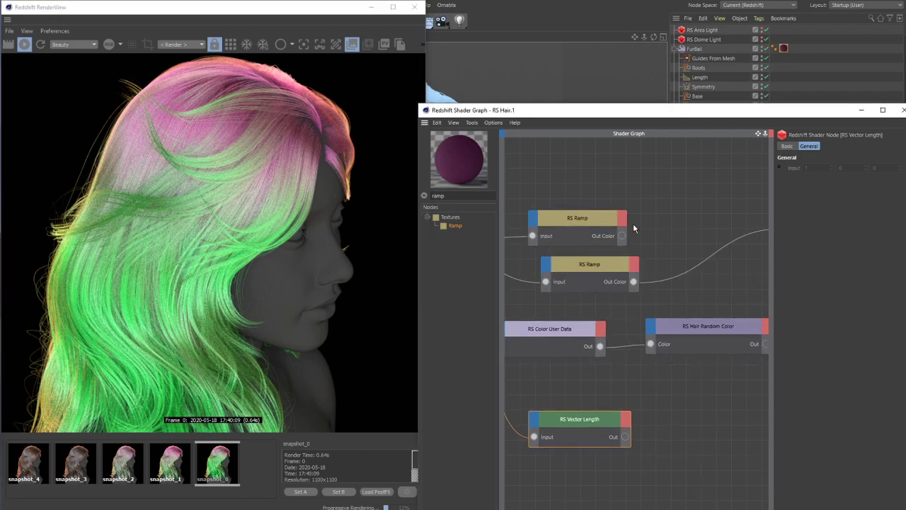
pyautogui.moveTo(673, 247); pyautogui.dragTo(396, 170, button='middle')
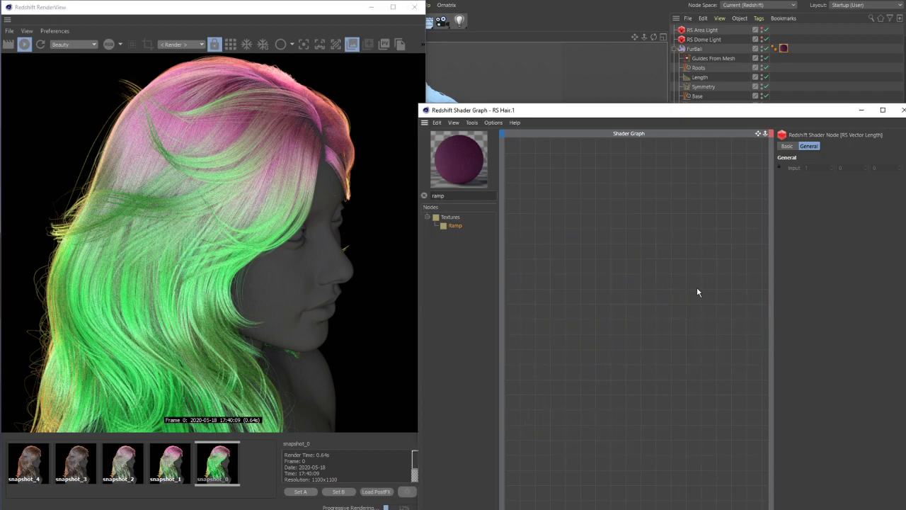
pyautogui.scroll(-3, 701, 288)
pyautogui.moveTo(730, 258); pyautogui.dragTo(521, 283, button='middle')
pyautogui.scroll(1, 582, 257)
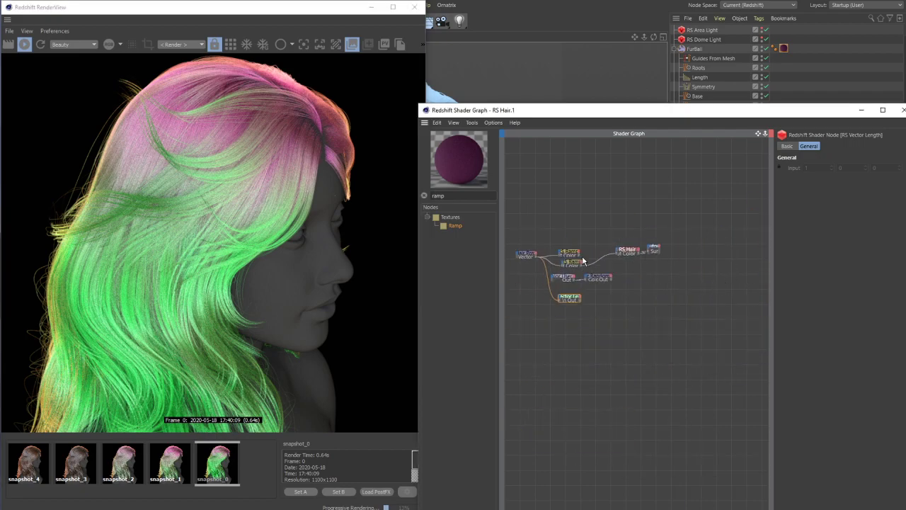
pyautogui.scroll(4, 582, 255)
pyautogui.click(216, 461)
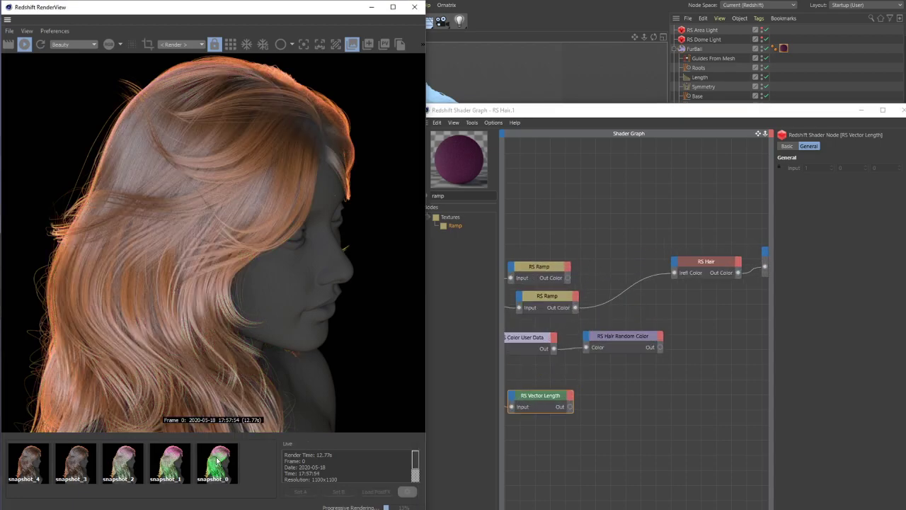
pyautogui.moveTo(668, 252); pyautogui.dragTo(738, 247, button='middle')
pyautogui.scroll(1, 573, 271)
pyautogui.moveTo(628, 294); pyautogui.dragTo(620, 301)
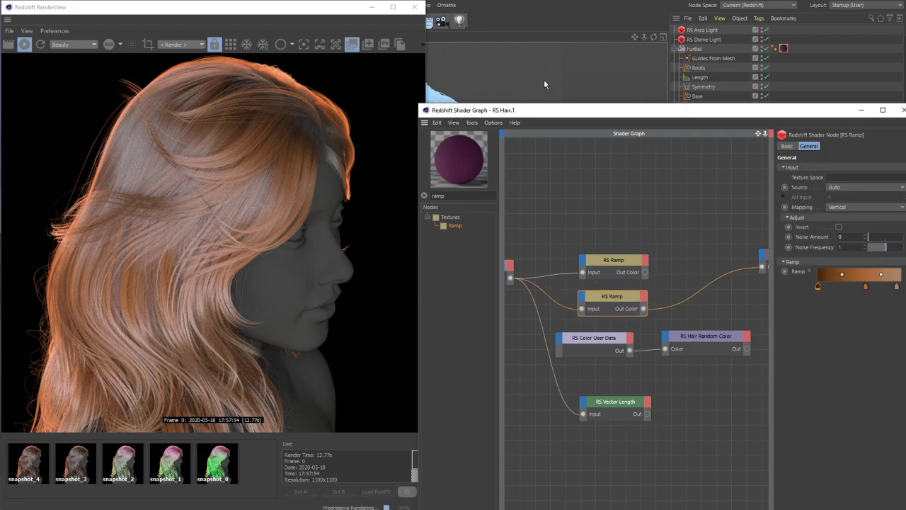
# Reframe the viewport to examine the brown hair from behind, moving the shader graph window aside and back
pyautogui.keyDown('alt'); pyautogui.moveTo(545, 85); pyautogui.dragTo(467, 79, button='right'); pyautogui.keyUp('alt')
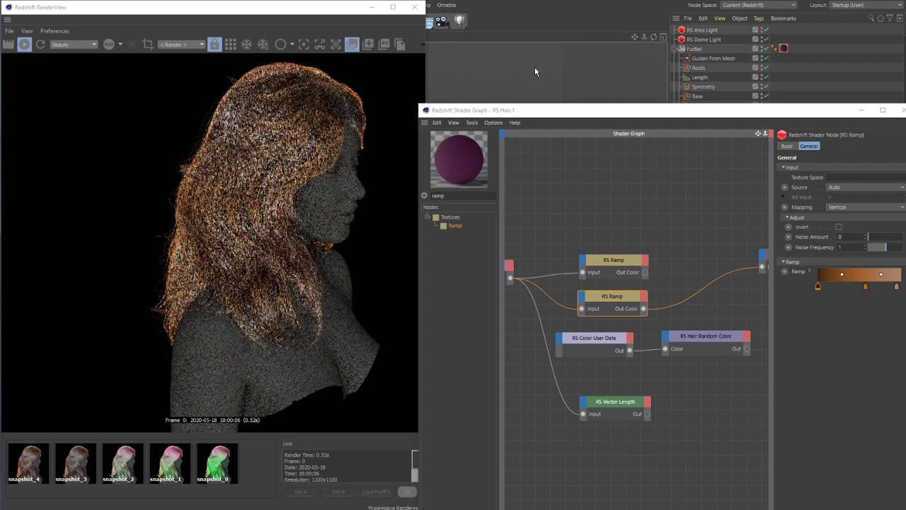
pyautogui.keyDown('alt'); pyautogui.moveTo(535, 72); pyautogui.dragTo(532, 73); pyautogui.keyUp('alt')
pyautogui.keyDown('alt'); pyautogui.moveTo(466, 78); pyautogui.dragTo(561, 66, button='middle'); pyautogui.keyUp('alt')
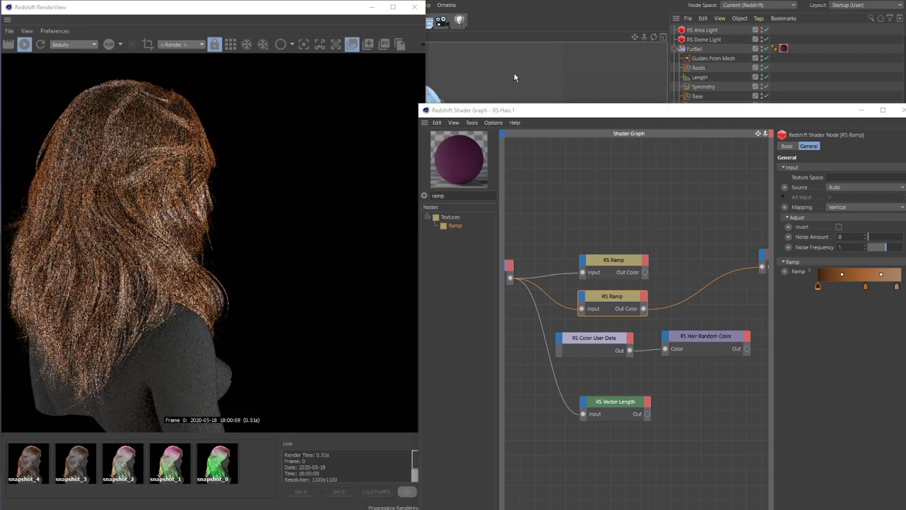
pyautogui.keyDown('alt'); pyautogui.moveTo(479, 75); pyautogui.dragTo(499, 76); pyautogui.keyUp('alt')
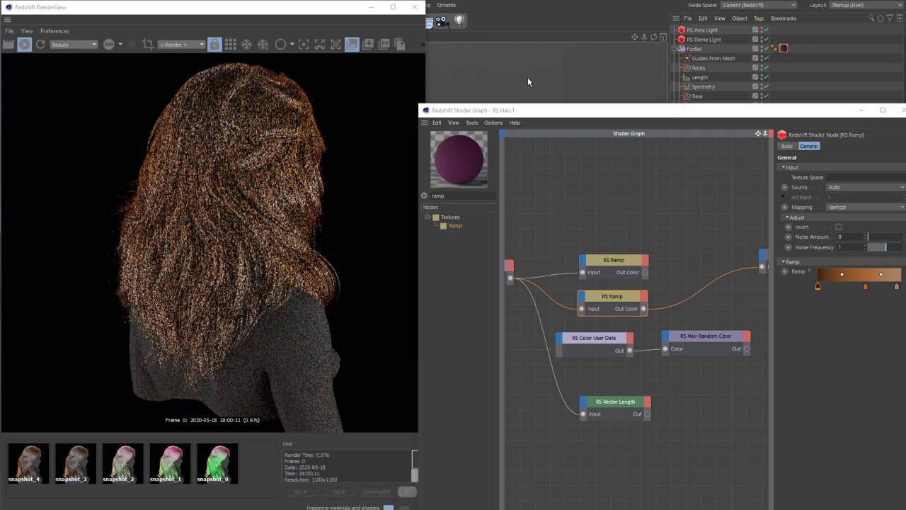
pyautogui.moveTo(520, 112); pyautogui.dragTo(520, 407)
pyautogui.keyDown('alt'); pyautogui.moveTo(515, 278); pyautogui.dragTo(492, 239); pyautogui.keyUp('alt')
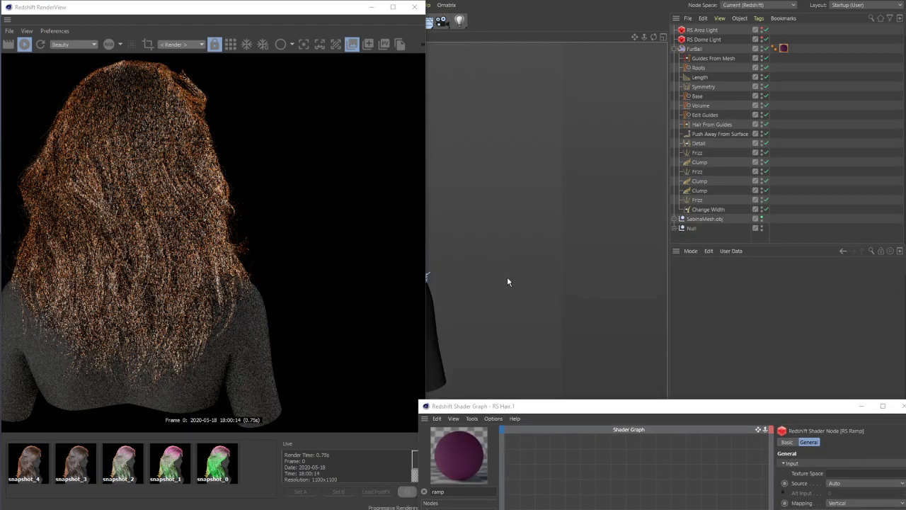
pyautogui.moveTo(559, 405); pyautogui.dragTo(605, 101)
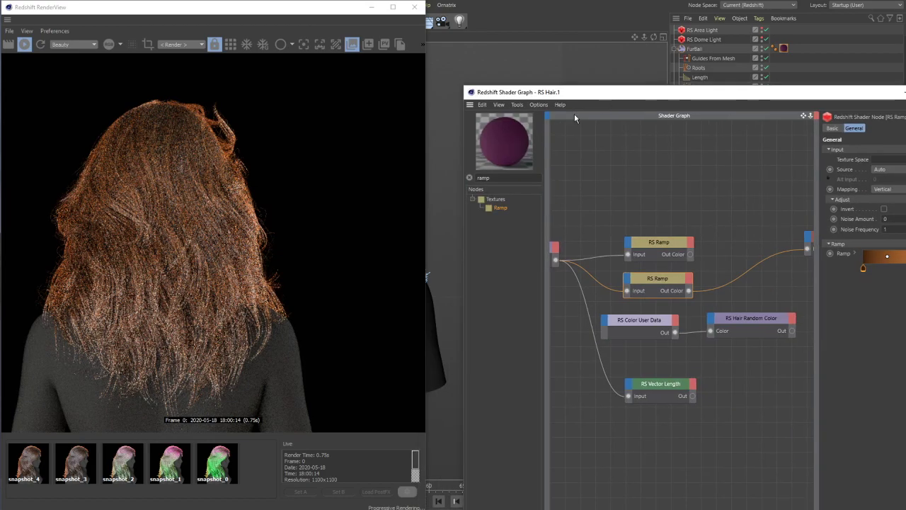
pyautogui.click(449, 184)
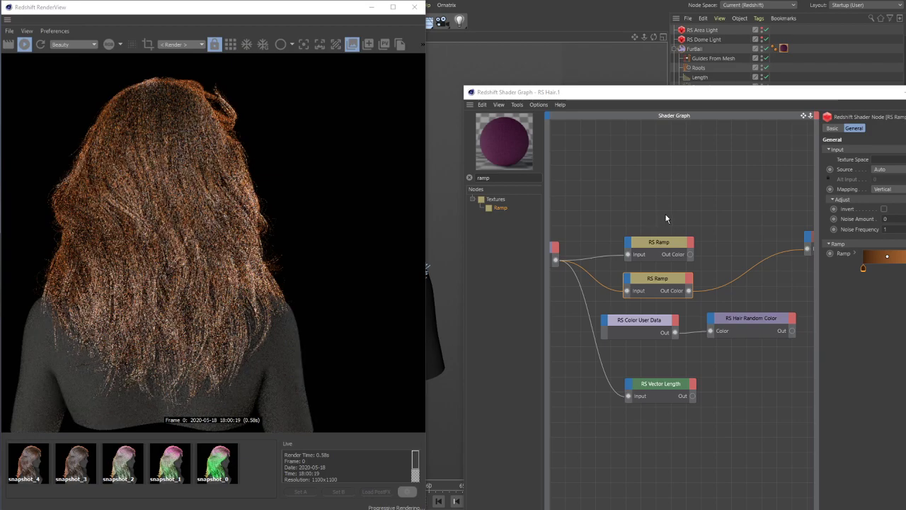
# Connect the brown ramp's Out Color to the Color input of RS Hair Random Color, replacing the RS Color User Data link
pyautogui.moveTo(766, 229); pyautogui.dragTo(647, 222, button='middle')
pyautogui.click(733, 235)
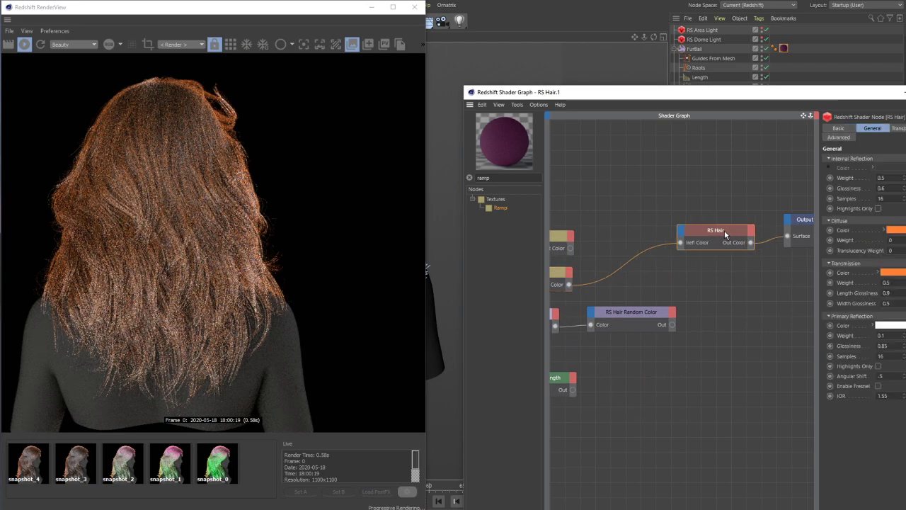
pyautogui.moveTo(733, 234); pyautogui.dragTo(862, 230, button='middle')
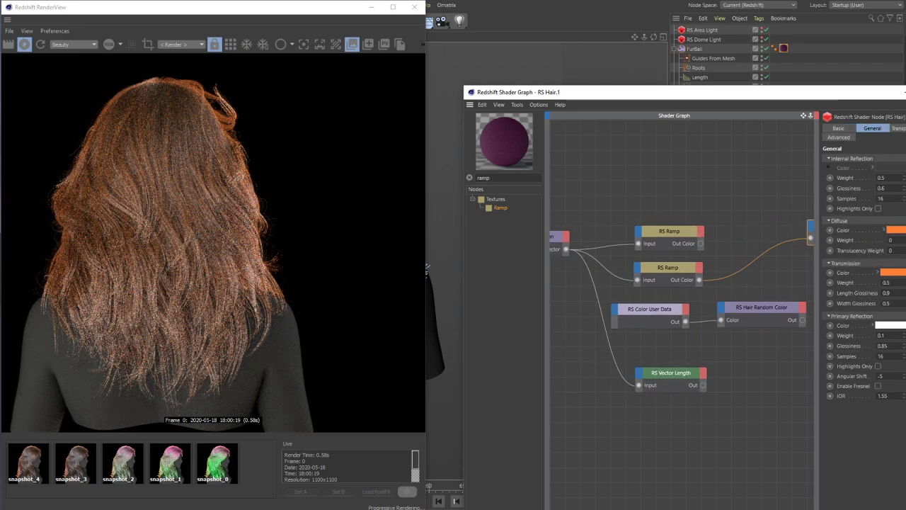
pyautogui.moveTo(649, 236); pyautogui.dragTo(624, 241, button='middle')
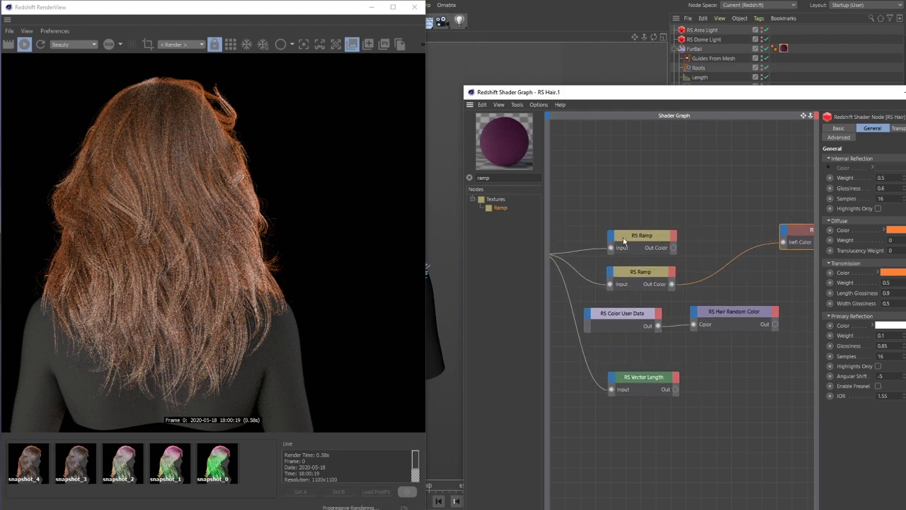
pyautogui.moveTo(703, 256); pyautogui.dragTo(701, 252, button='middle')
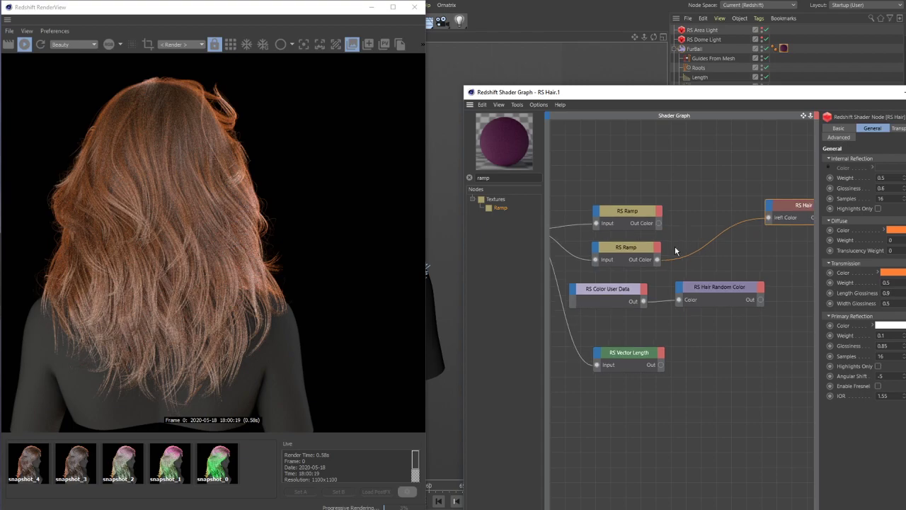
pyautogui.moveTo(657, 259); pyautogui.dragTo(678, 301)
pyautogui.moveTo(742, 276); pyautogui.dragTo(657, 300, button='middle')
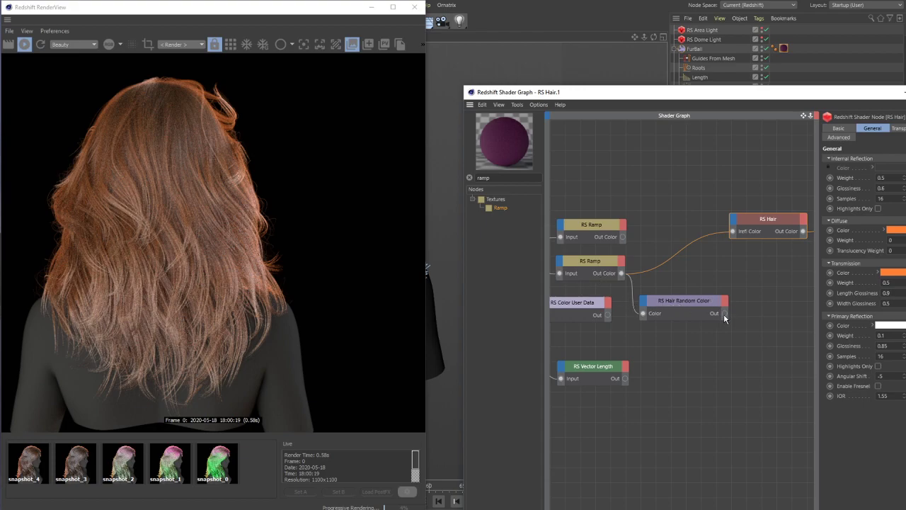
# Connect RS Hair Random Color's Out to RS Hair's internal reflection color and shift the brown ramp's dark root knot toward the tip end
pyautogui.moveTo(724, 313); pyautogui.dragTo(732, 233)
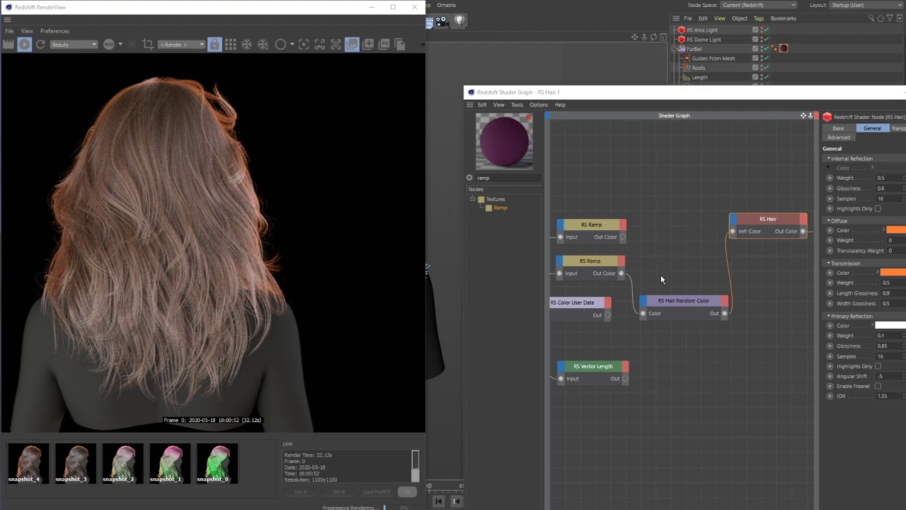
pyautogui.click(603, 264)
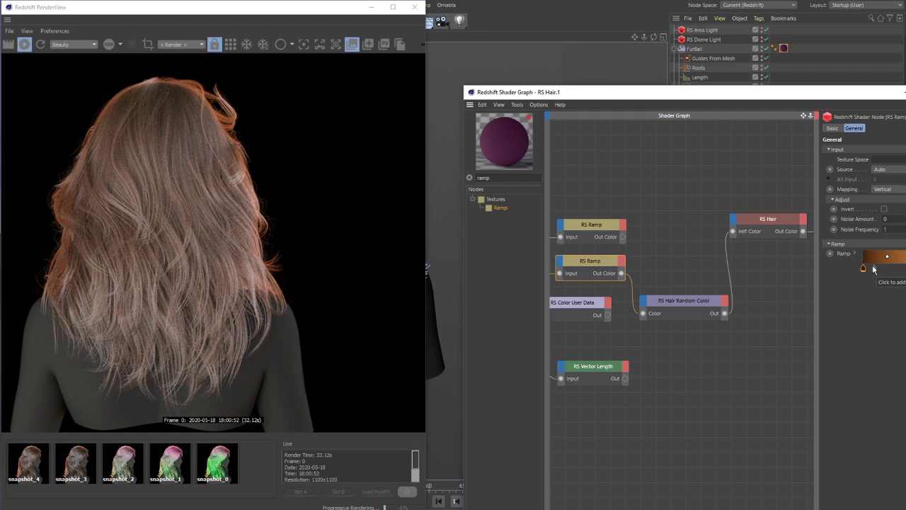
pyautogui.moveTo(863, 269); pyautogui.dragTo(892, 273)
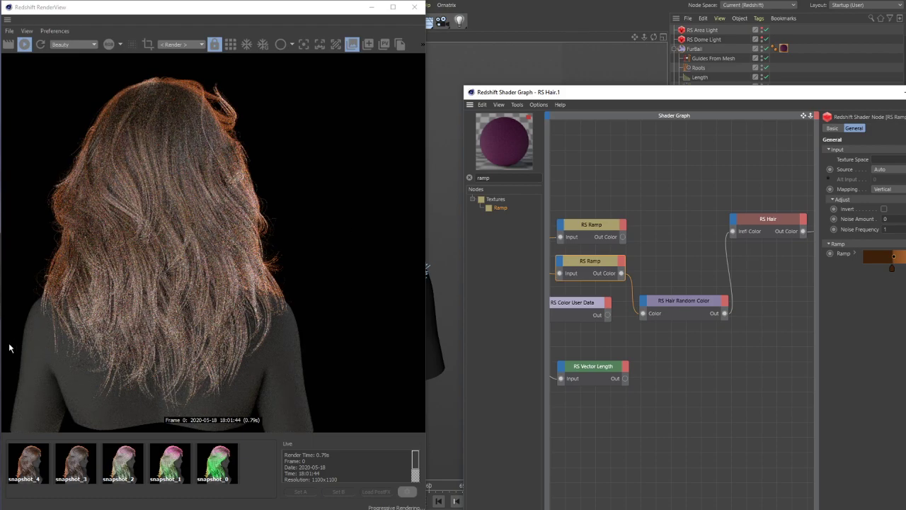
# Brighten the light brown knot near the tip end of the ramp by raising its V value
pyautogui.click(2, 319)
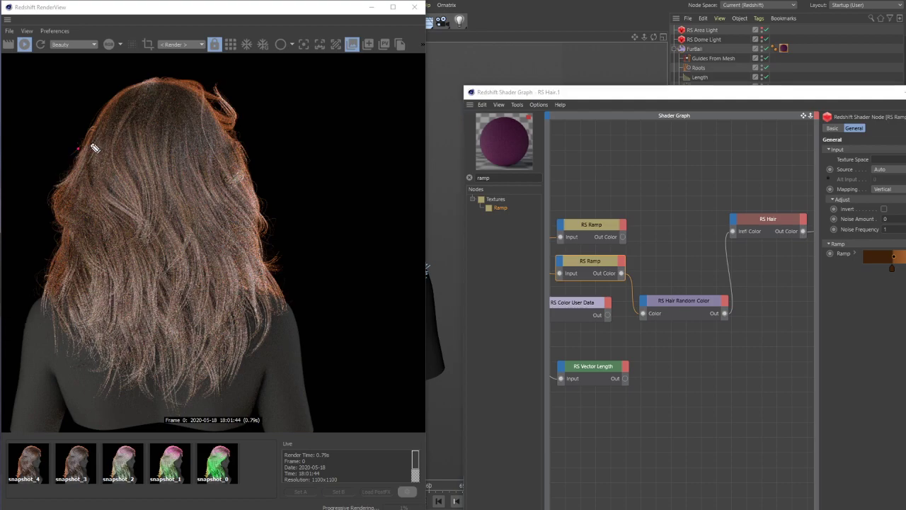
pyautogui.moveTo(78, 148)
pyautogui.mouseDown()
pyautogui.moveTo(184, 166)
pyautogui.moveTo(231, 146)
pyautogui.moveTo(234, 125)
pyautogui.mouseUp()
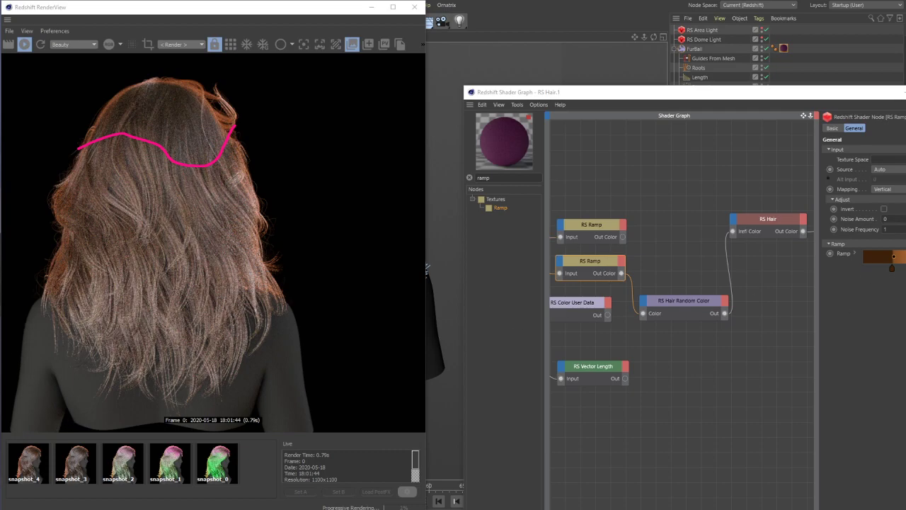
pyautogui.doubleClick(904, 268)
pyautogui.click(905, 288)
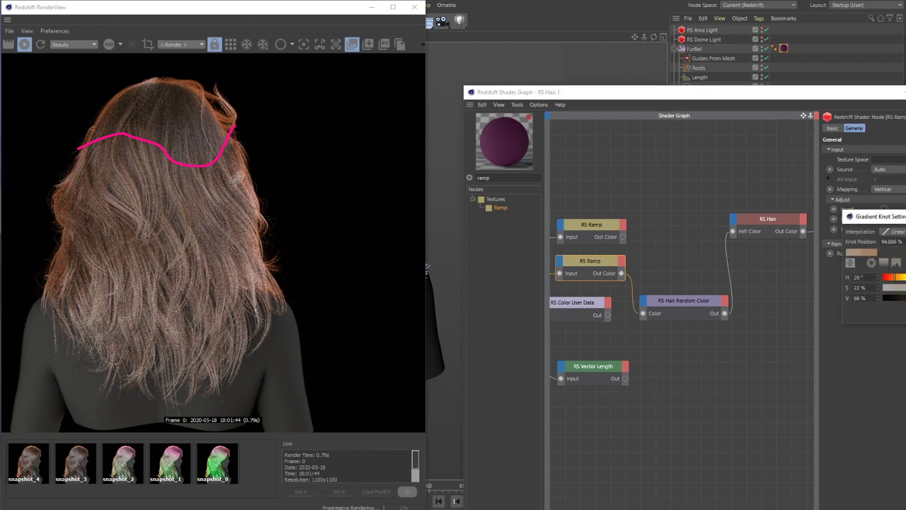
pyautogui.moveTo(899, 298); pyautogui.dragTo(905, 298)
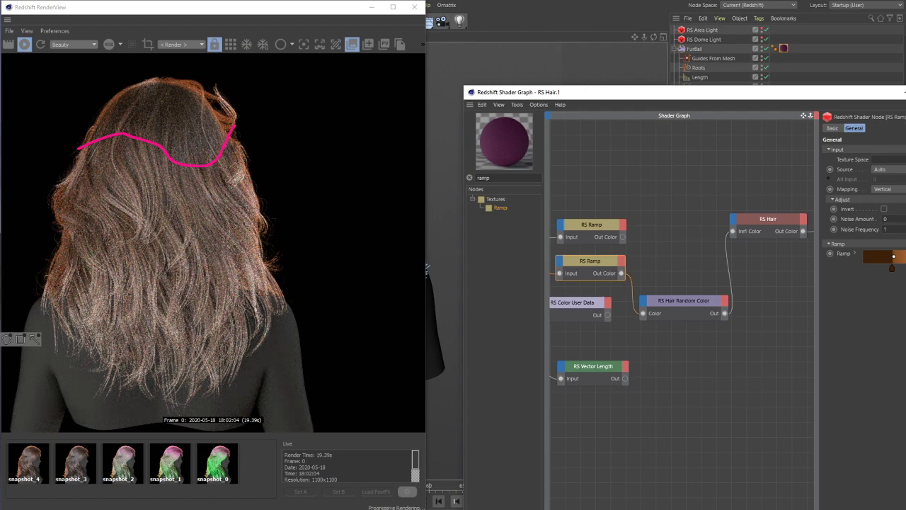
pyautogui.press('Escape')
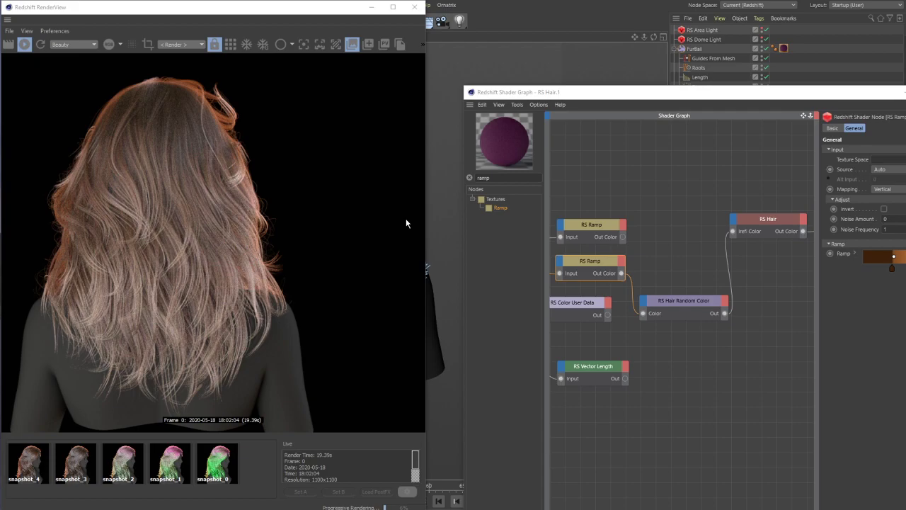
# Examine the transition from dark roots to lighter tips in the live render, from the crown down to the ends
pyautogui.scroll(4, 199, 352)
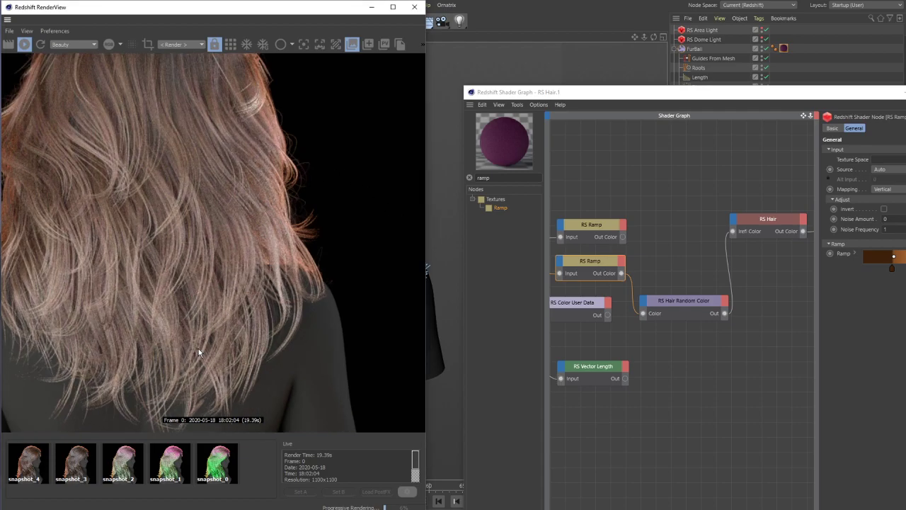
pyautogui.scroll(-5, 198, 348)
pyautogui.scroll(4, 111, 198)
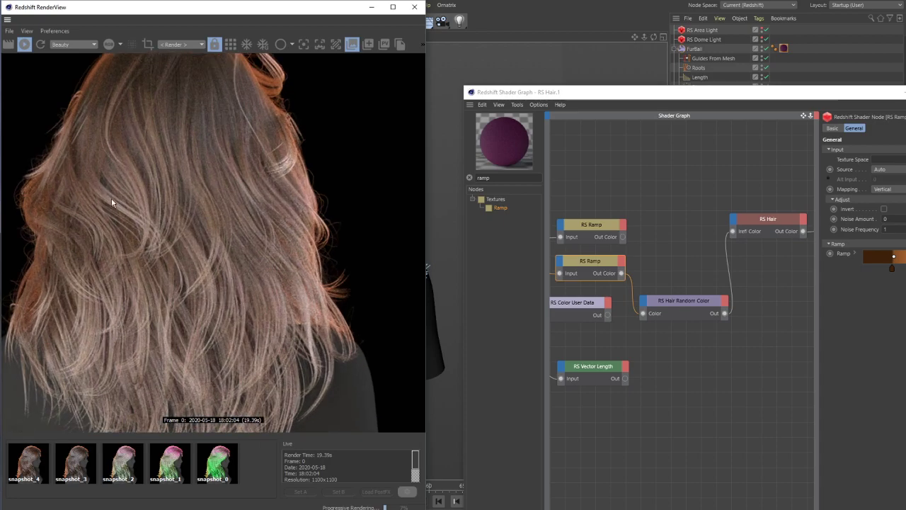
pyautogui.moveTo(202, 205); pyautogui.dragTo(220, 282, button='middle')
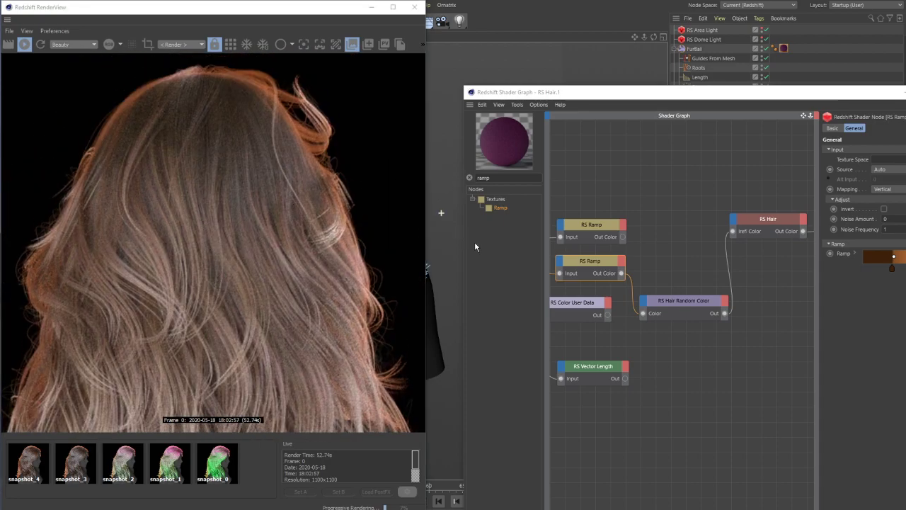
pyautogui.click(213, 282)
pyautogui.scroll(-2, 213, 281)
pyautogui.scroll(-5, 211, 280)
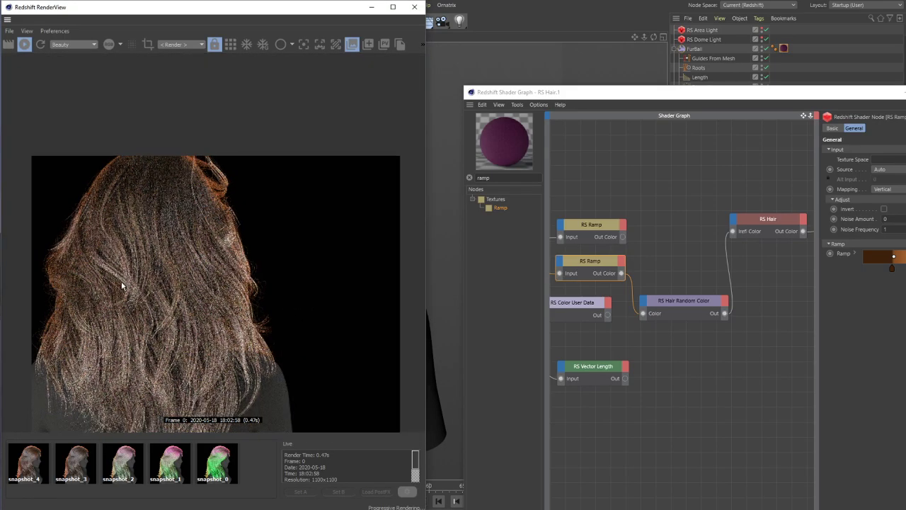
pyautogui.scroll(2, 152, 302)
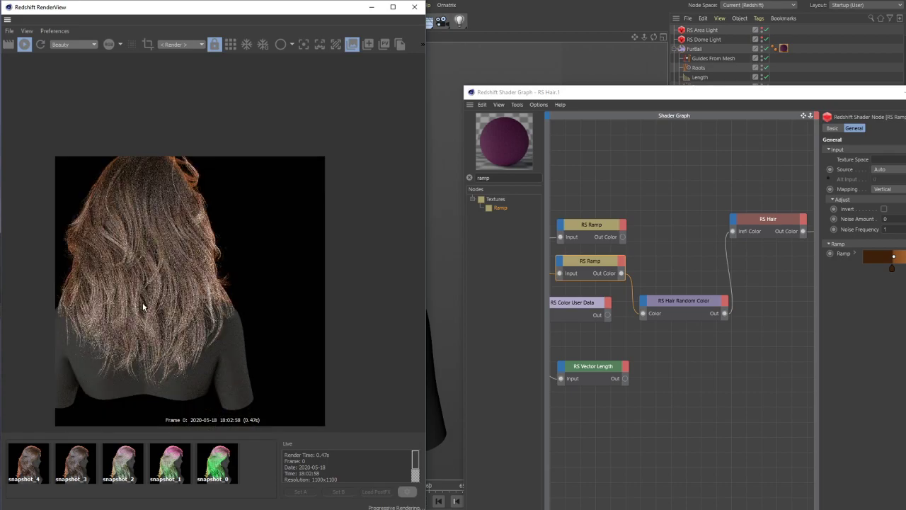
# Reframe the viewport camera closer on the back of the hair for a more detailed render
pyautogui.keyDown('alt'); pyautogui.moveTo(440, 233); pyautogui.dragTo(481, 230); pyautogui.keyUp('alt')
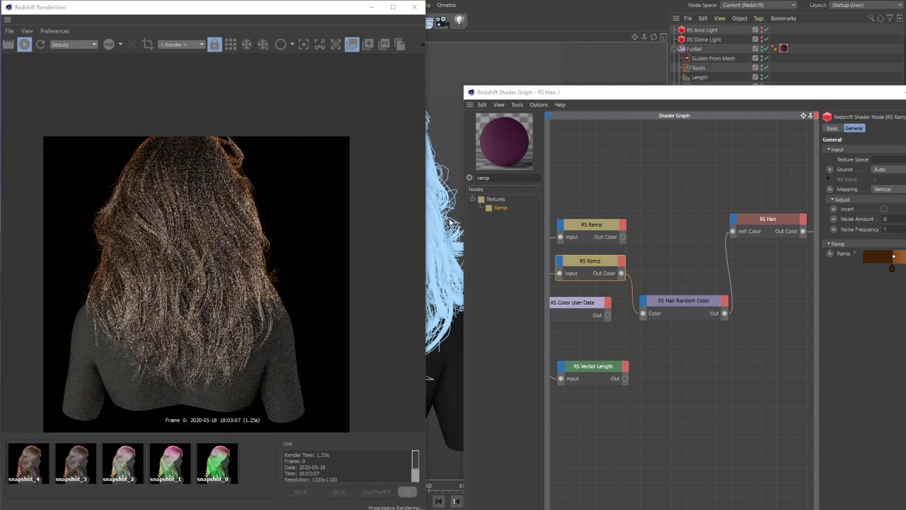
pyautogui.keyDown('alt'); pyautogui.moveTo(450, 219); pyautogui.dragTo(511, 246, button='right'); pyautogui.keyUp('alt')
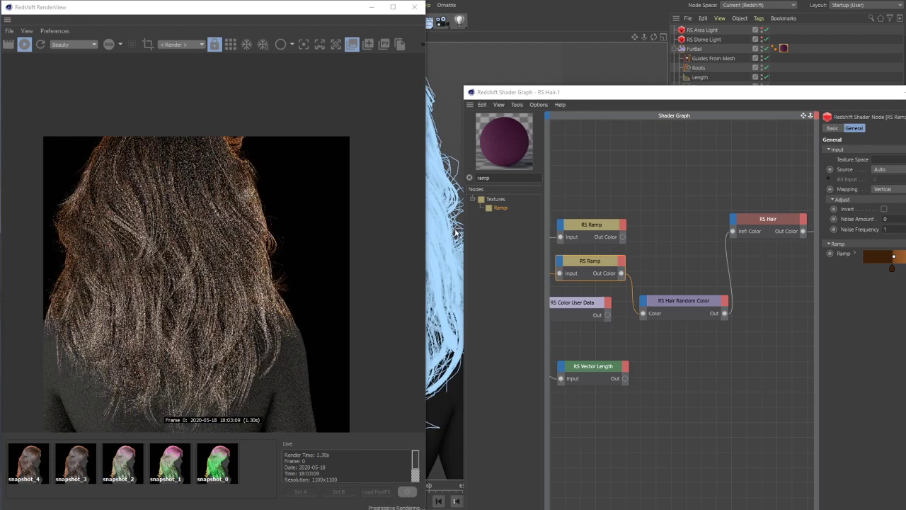
pyautogui.keyDown('alt'); pyautogui.moveTo(442, 221); pyautogui.dragTo(466, 219, button='middle'); pyautogui.keyUp('alt')
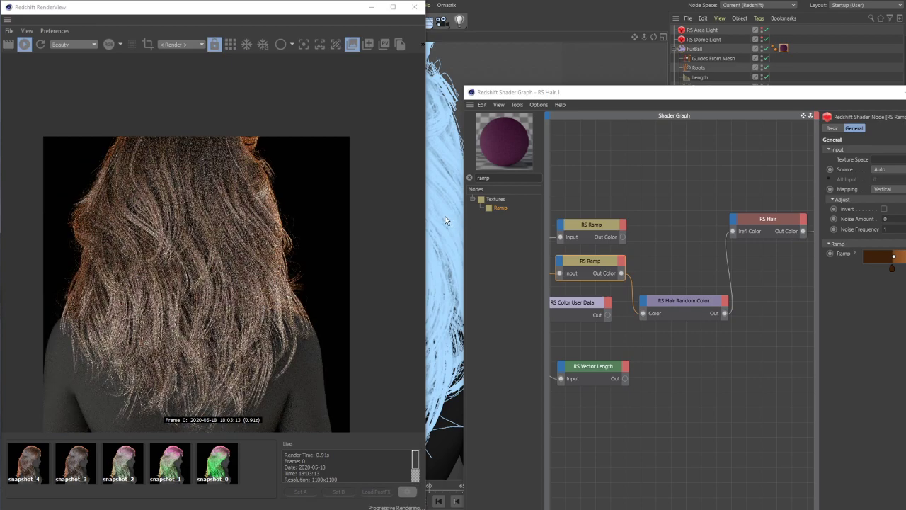
pyautogui.keyDown('alt'); pyautogui.moveTo(448, 223); pyautogui.dragTo(481, 222); pyautogui.keyUp('alt')
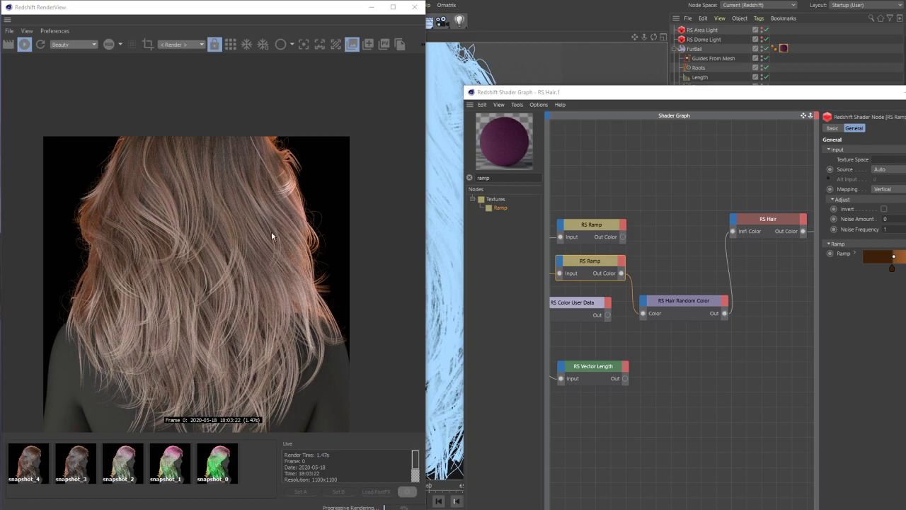
# Examine the strand-to-strand color variation up close across the middle and upper parts of the rendered hair
pyautogui.scroll(5, 187, 267)
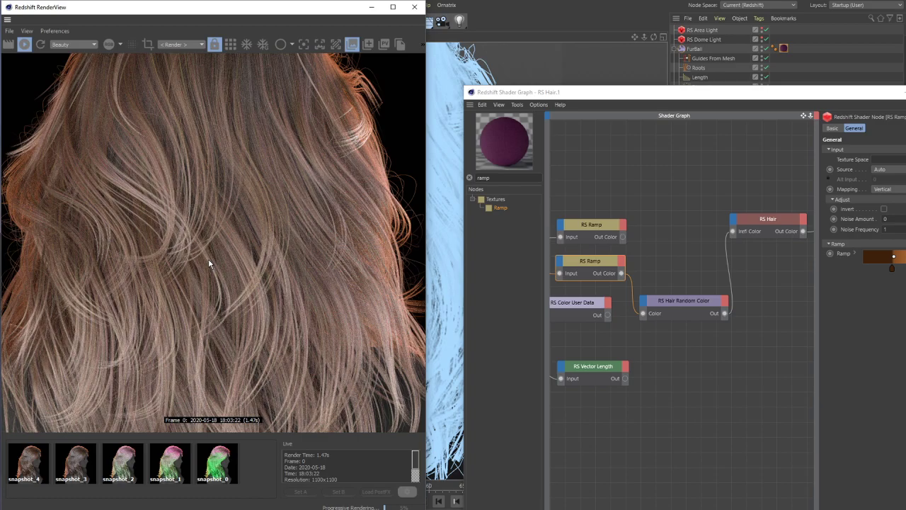
pyautogui.scroll(2, 208, 259)
pyautogui.moveTo(243, 264); pyautogui.dragTo(308, 341, button='middle')
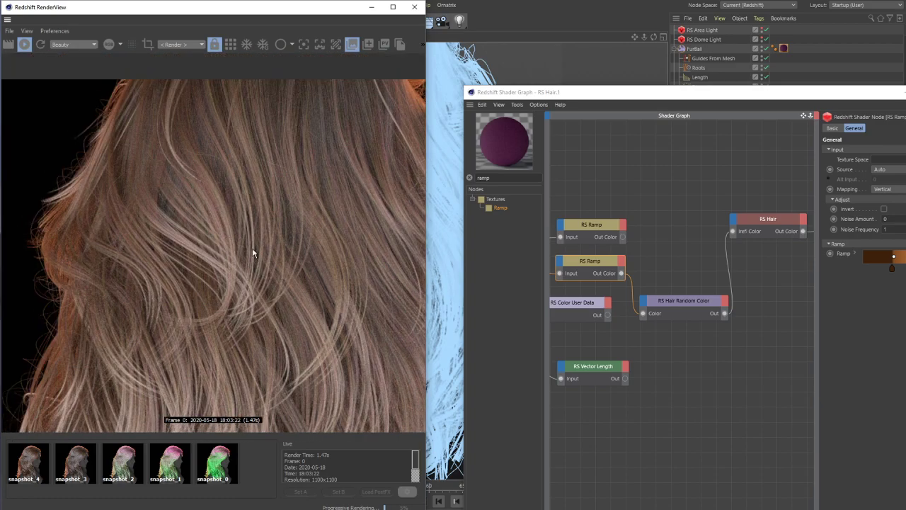
pyautogui.moveTo(256, 295); pyautogui.dragTo(226, 269, button='middle')
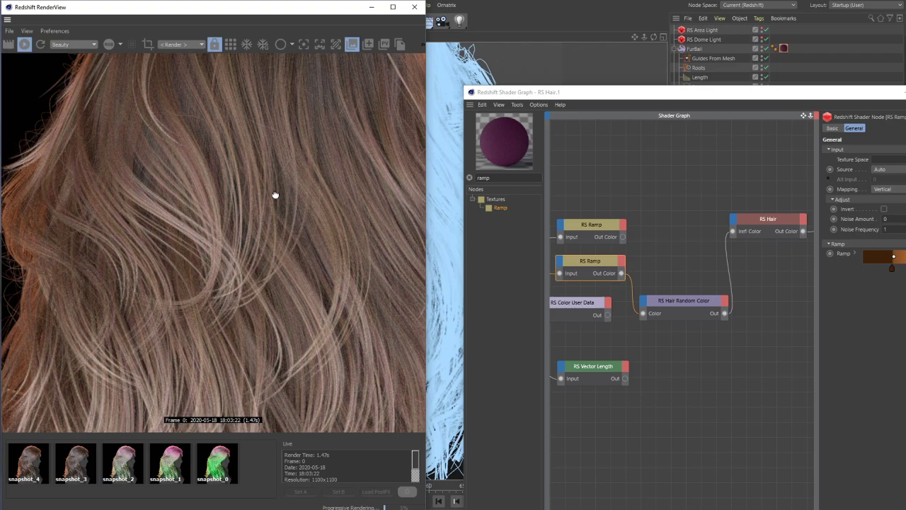
pyautogui.moveTo(275, 195); pyautogui.dragTo(255, 207, button='middle')
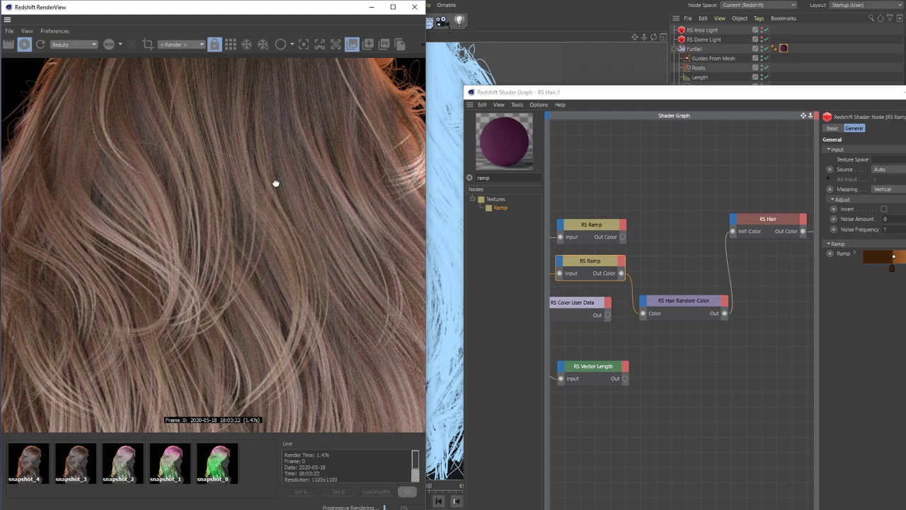
pyautogui.moveTo(275, 184); pyautogui.dragTo(241, 209, button='middle')
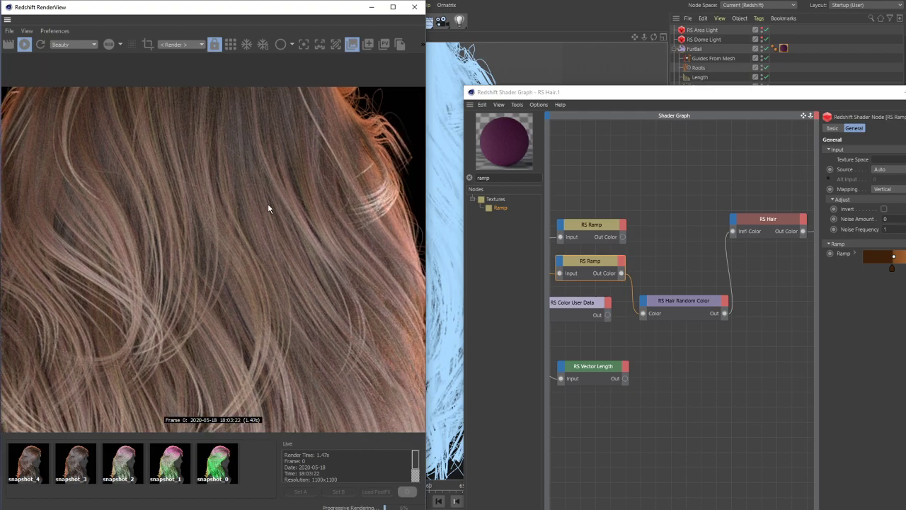
pyautogui.moveTo(259, 151); pyautogui.dragTo(236, 163, button='middle')
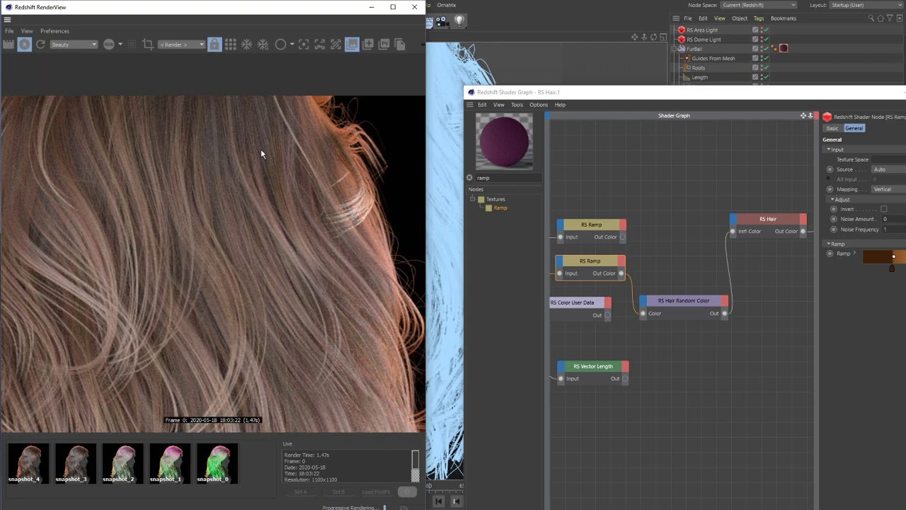
pyautogui.scroll(2, 261, 150)
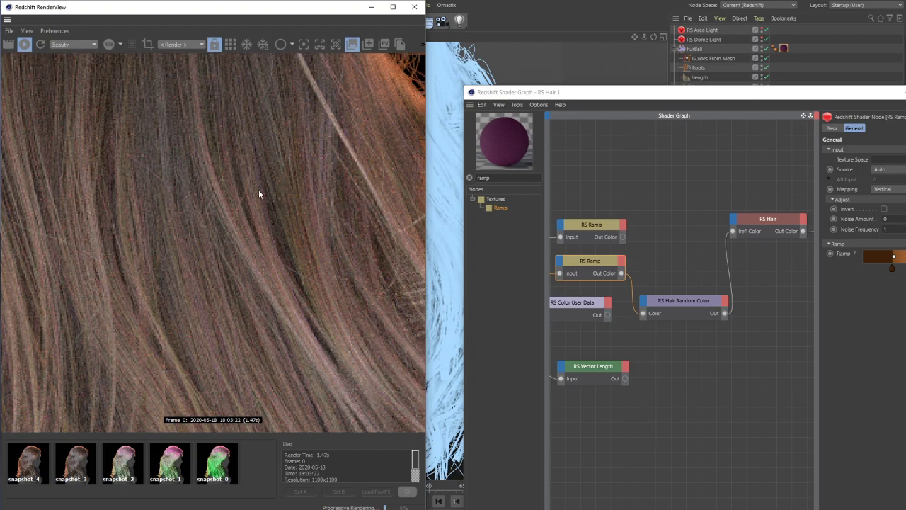
pyautogui.scroll(-2, 300, 253)
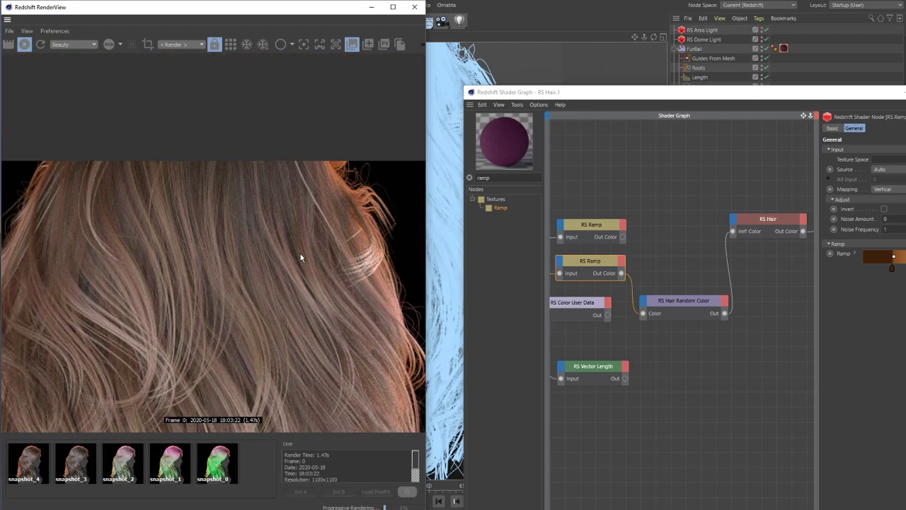
pyautogui.moveTo(286, 268)
pyautogui.mouseDown(button='middle')
pyautogui.moveTo(276, 291)
pyautogui.moveTo(281, 271)
pyautogui.mouseUp(button='middle')
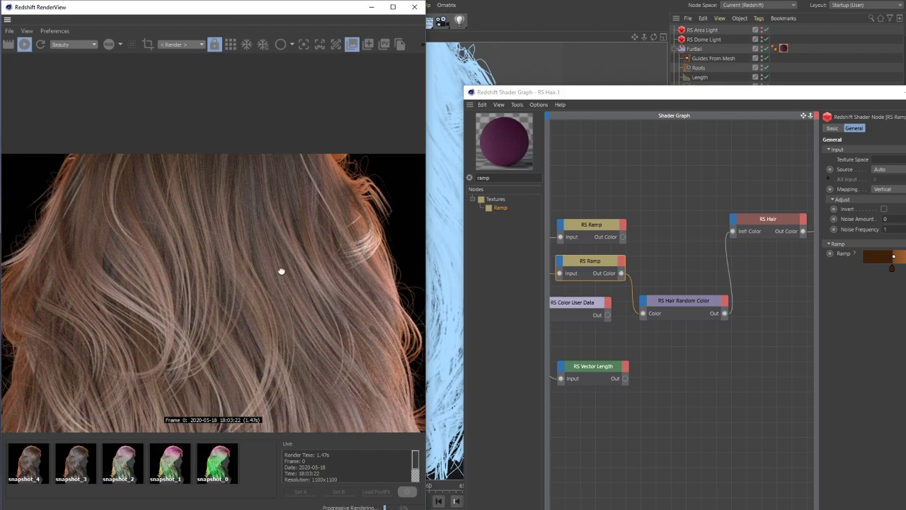
# Inspect the randomization amounts of RS Hair Random Color and check their effect on the upper strands in the render
pyautogui.click(681, 301)
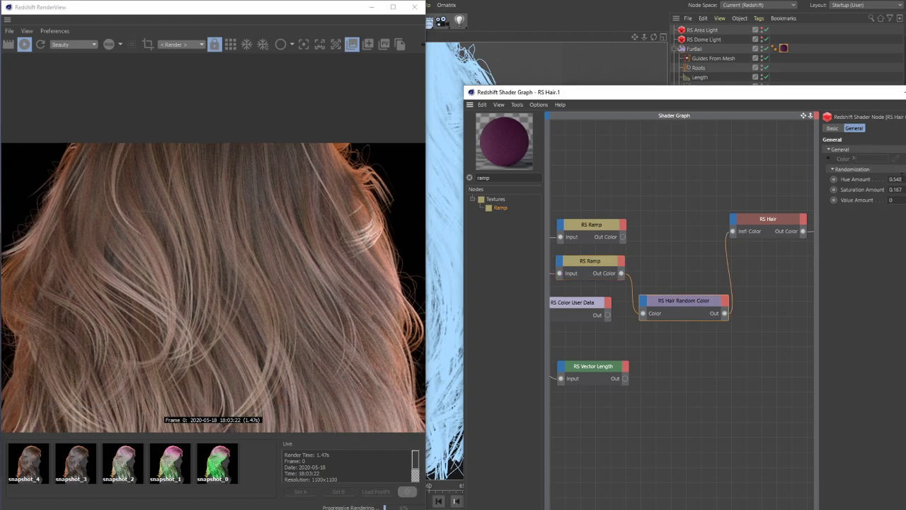
pyautogui.moveTo(901, 180); pyautogui.dragTo(890, 179)
pyautogui.moveTo(246, 228); pyautogui.dragTo(203, 224)
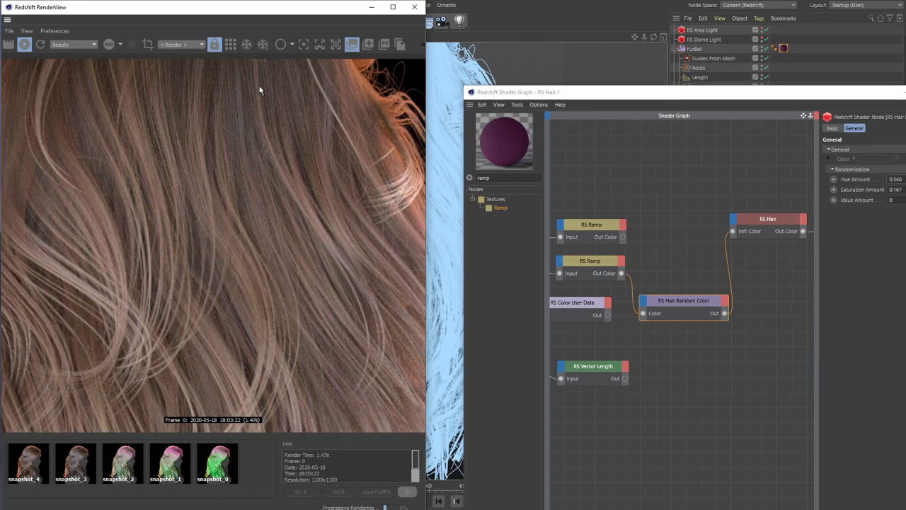
pyautogui.scroll(2, 228, 151)
pyautogui.moveTo(228, 150); pyautogui.dragTo(304, 163, button='middle')
pyautogui.moveTo(117, 172); pyautogui.dragTo(132, 172, button='middle')
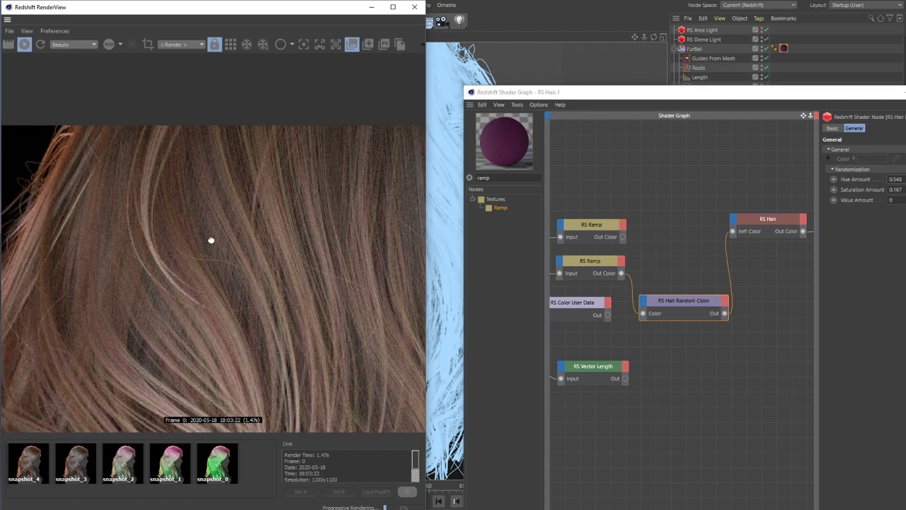
pyautogui.scroll(3, 160, 155)
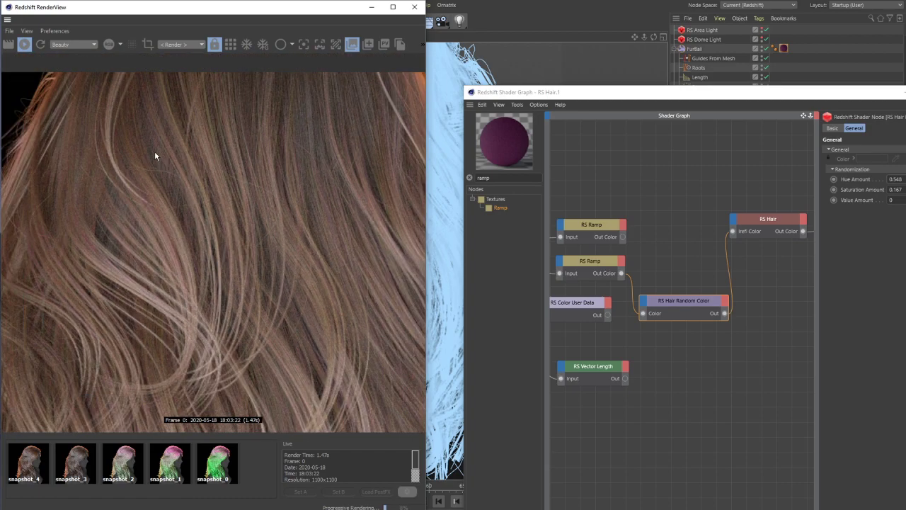
pyautogui.scroll(-1, 155, 156)
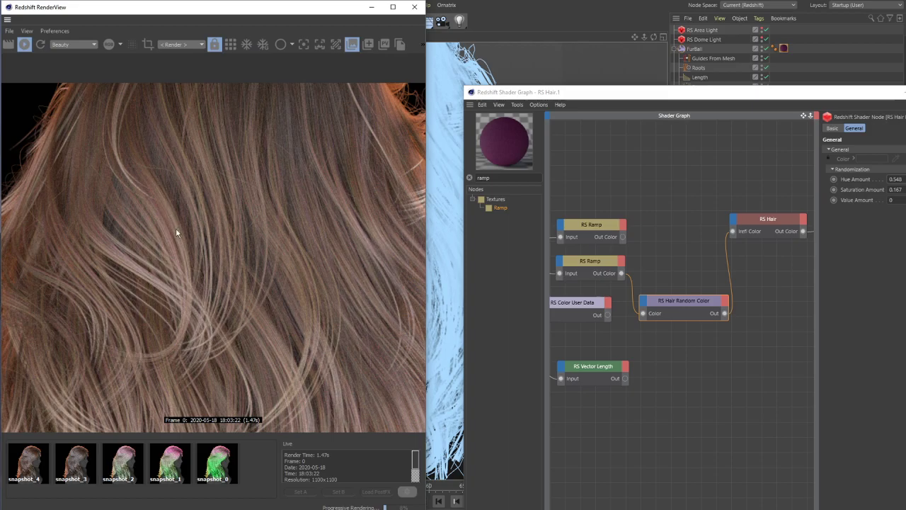
# Examine the random color variation along the hair's mid-lengths and down at the tips in the render
pyautogui.moveTo(188, 266); pyautogui.dragTo(191, 184, button='middle')
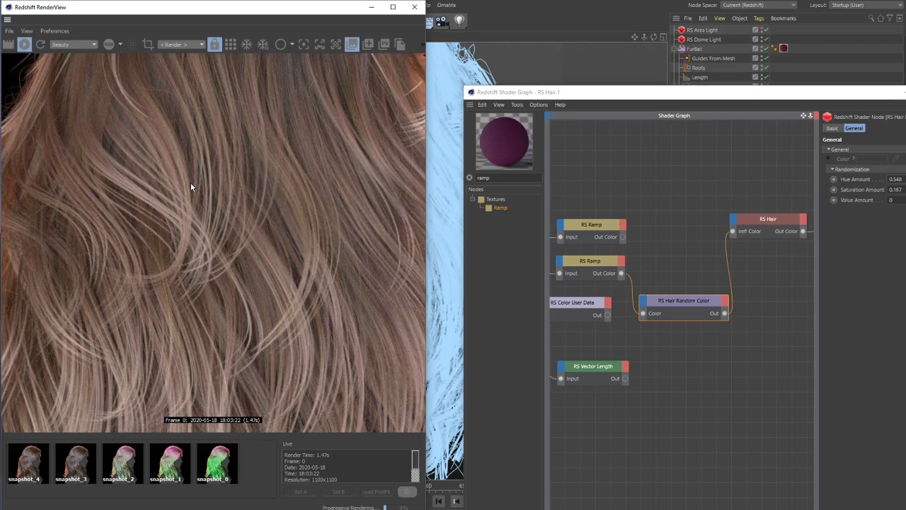
pyautogui.moveTo(191, 223); pyautogui.dragTo(195, 201, button='middle')
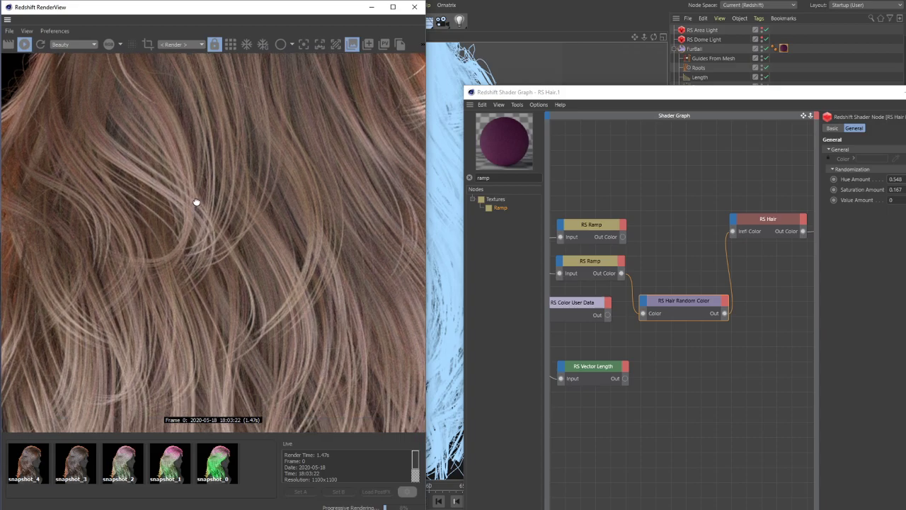
pyautogui.scroll(-2, 212, 236)
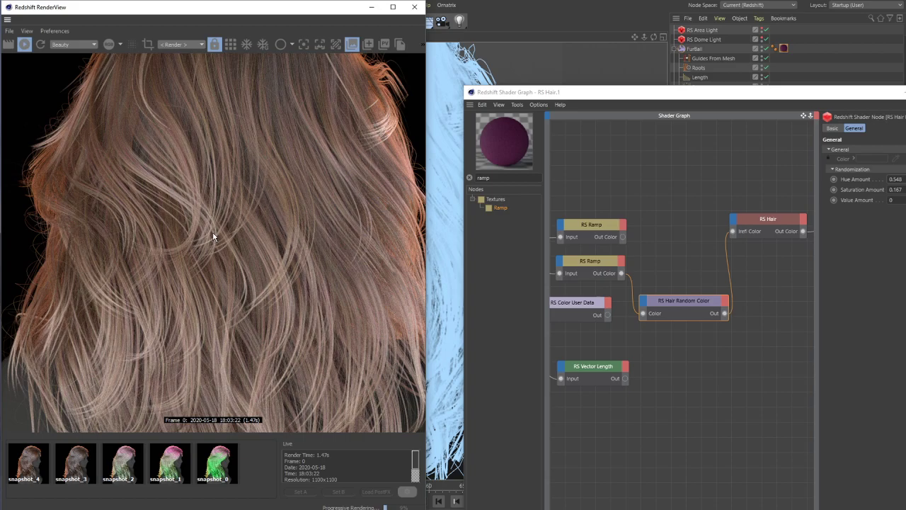
pyautogui.moveTo(237, 249); pyautogui.dragTo(216, 126, button='middle')
pyautogui.moveTo(214, 335); pyautogui.dragTo(239, 328, button='middle')
pyautogui.scroll(2, 224, 344)
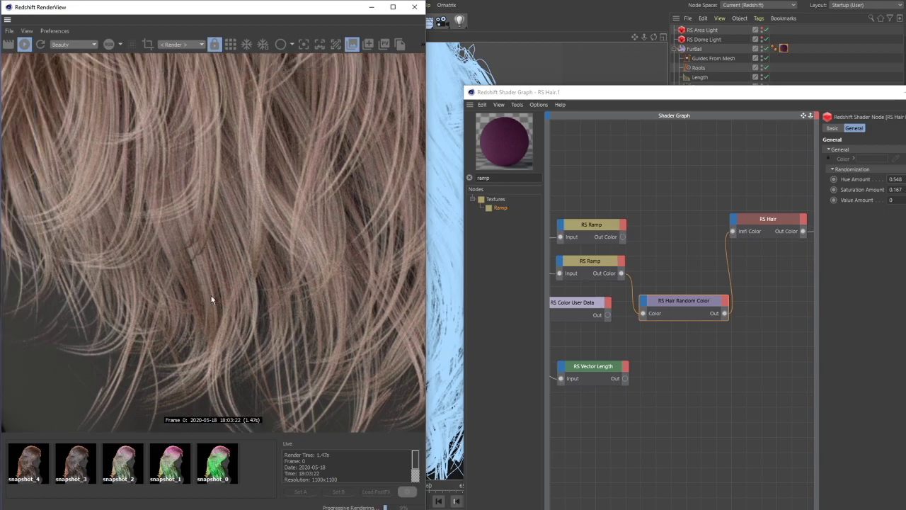
# Lower the microphone noise suppression in NVIDIA RTX Voice to about a third and close its window
pyautogui.moveTo(193, 276); pyautogui.dragTo(245, 281, button='middle')
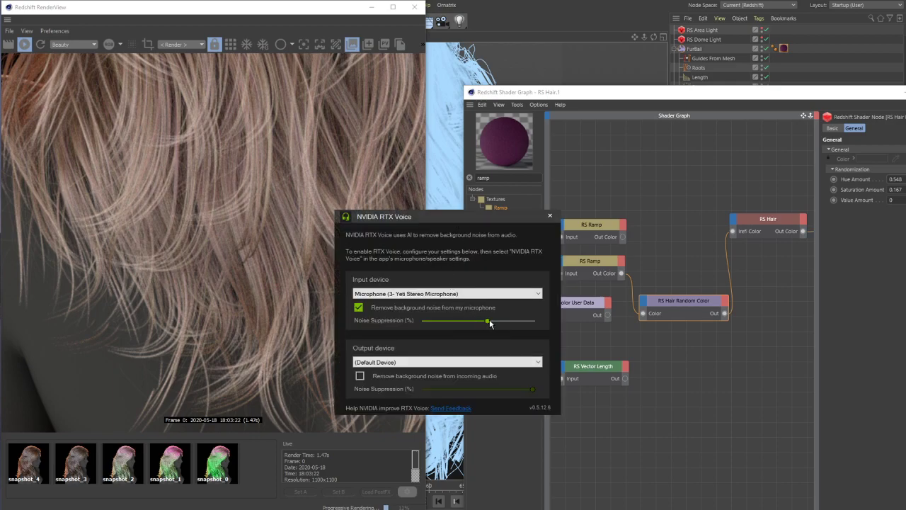
pyautogui.moveTo(487, 323); pyautogui.dragTo(458, 323)
pyautogui.click(550, 215)
pyautogui.moveTo(419, 219); pyautogui.dragTo(399, 221)
pyautogui.click(529, 218)
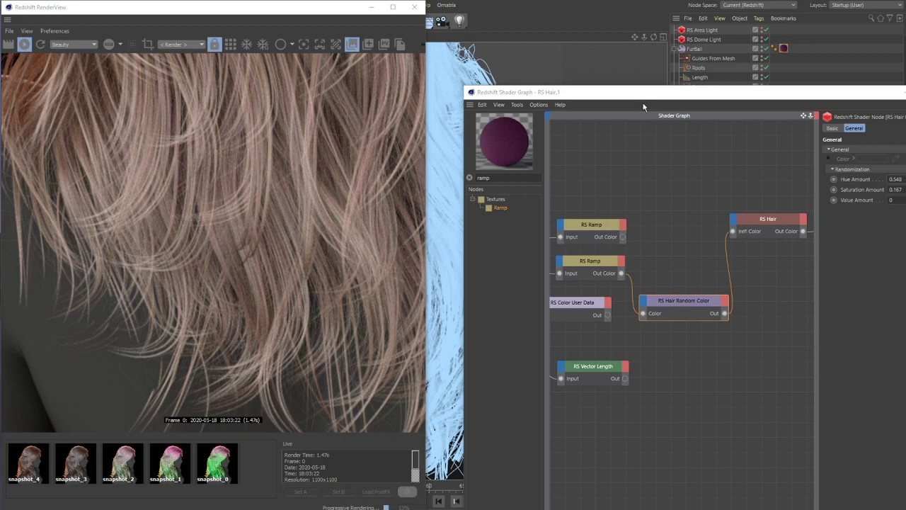
# Move the Shader Graph window off the viewport hair and reframe the render on the full back of the hair
pyautogui.moveTo(640, 95); pyautogui.dragTo(630, 86)
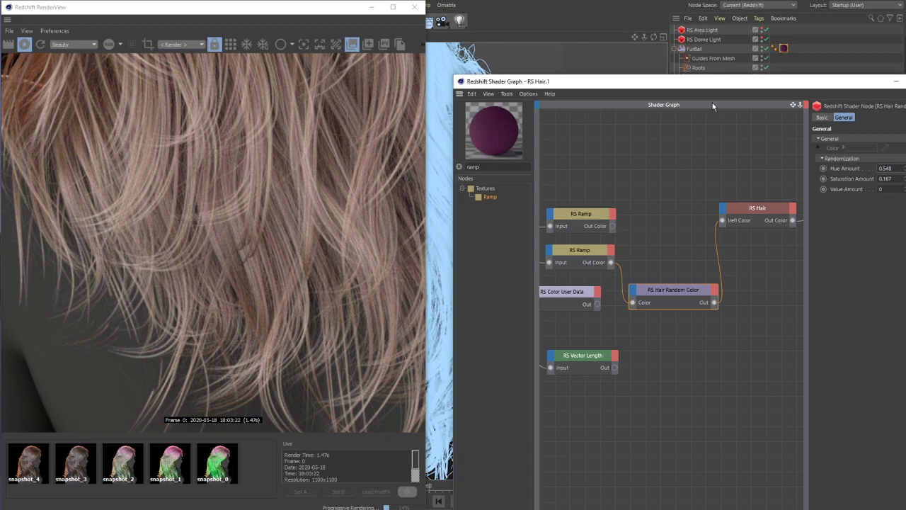
pyautogui.moveTo(637, 86); pyautogui.dragTo(702, 100)
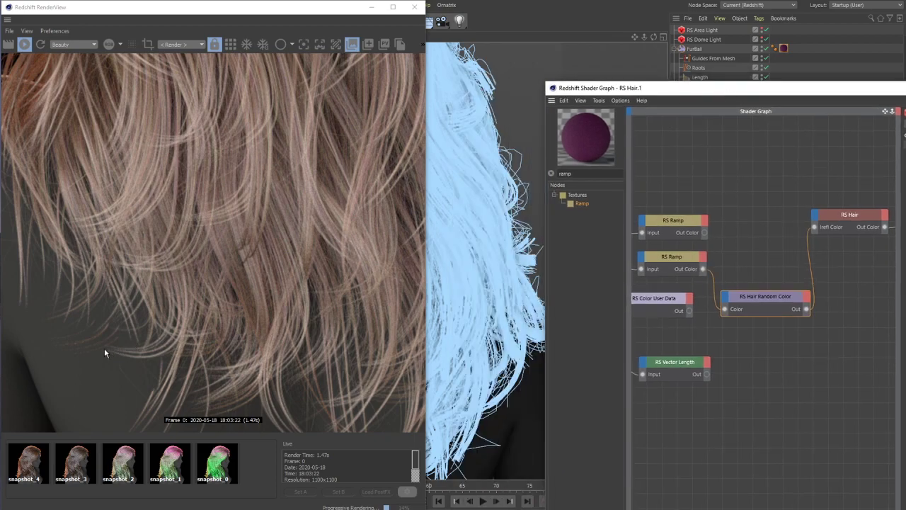
pyautogui.scroll(-3, 105, 351)
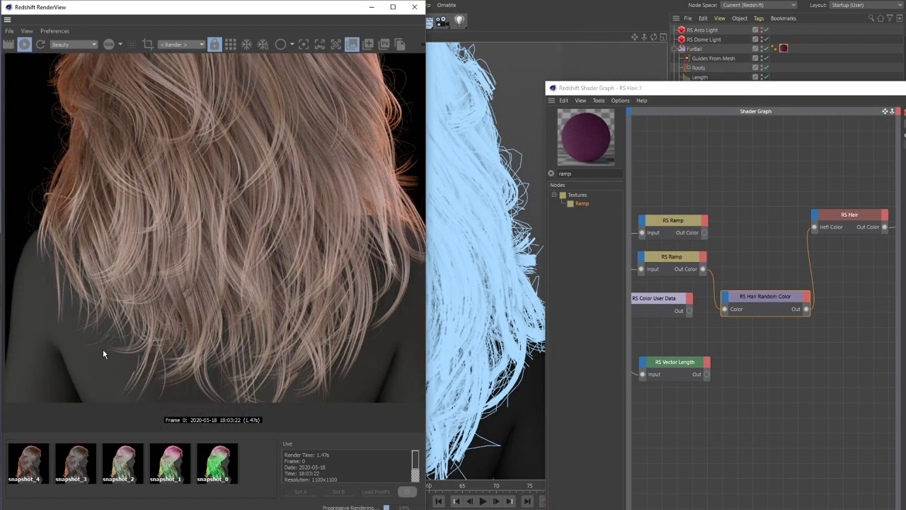
pyautogui.scroll(-3, 202, 186)
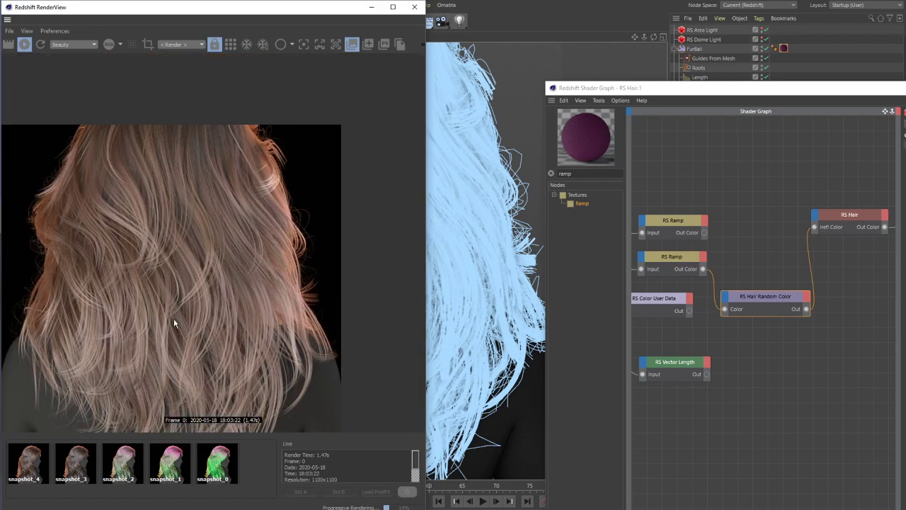
pyautogui.scroll(2, 175, 335)
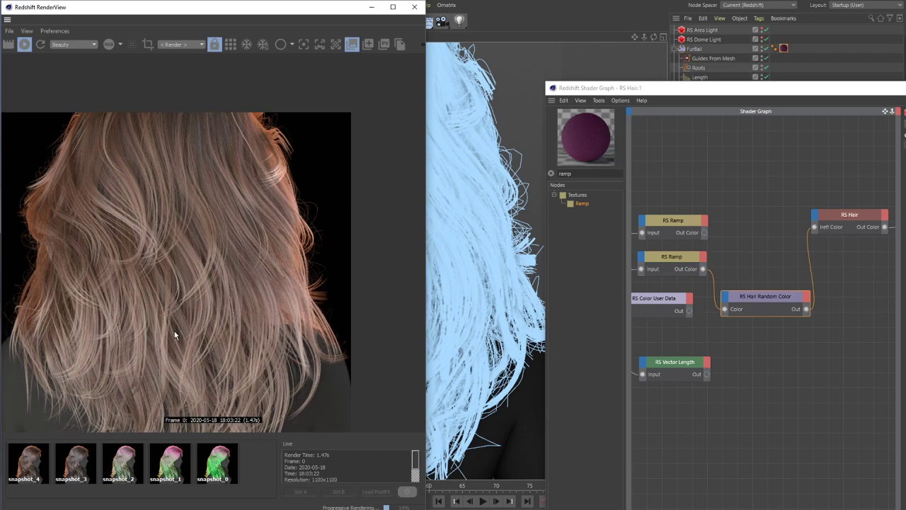
pyautogui.moveTo(177, 325); pyautogui.dragTo(187, 308, button='middle')
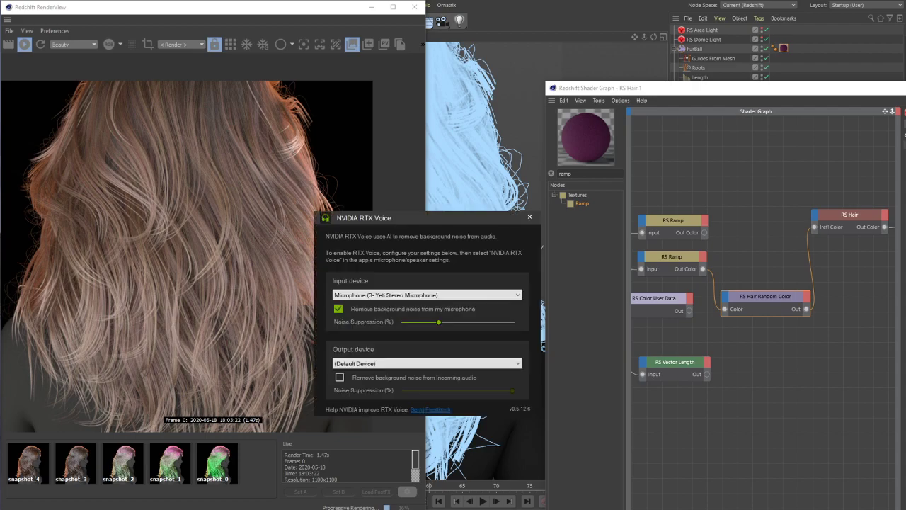
pyautogui.click(530, 218)
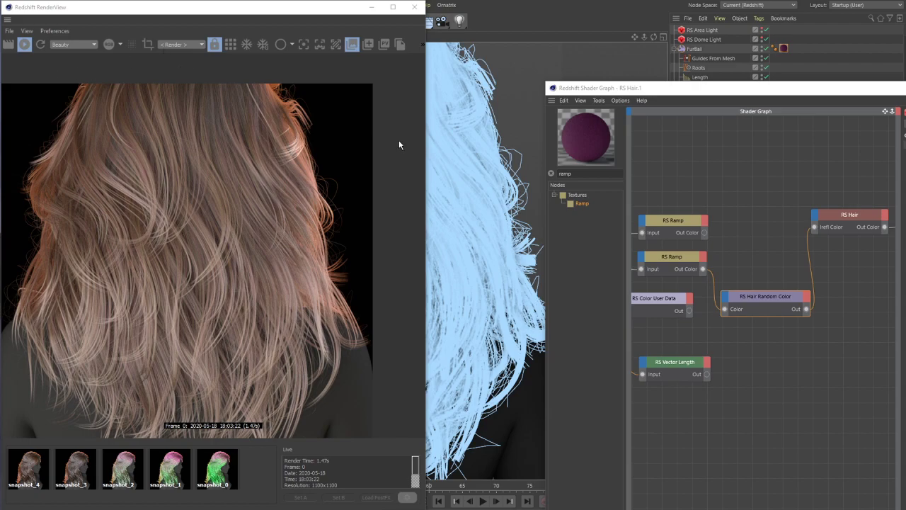
# Compare the strand color variation on the back of the hair up close and from farther away in the render
pyautogui.scroll(3, 192, 130)
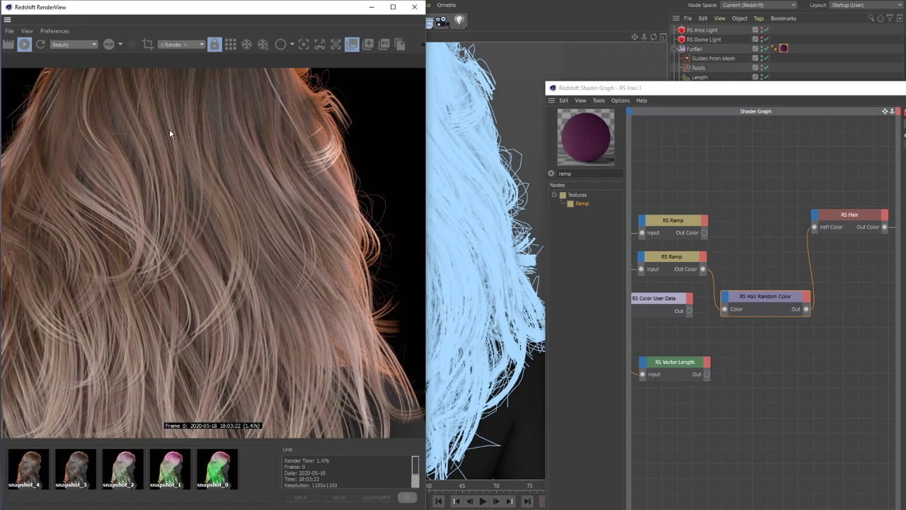
pyautogui.scroll(1, 168, 133)
pyautogui.scroll(1, 168, 133)
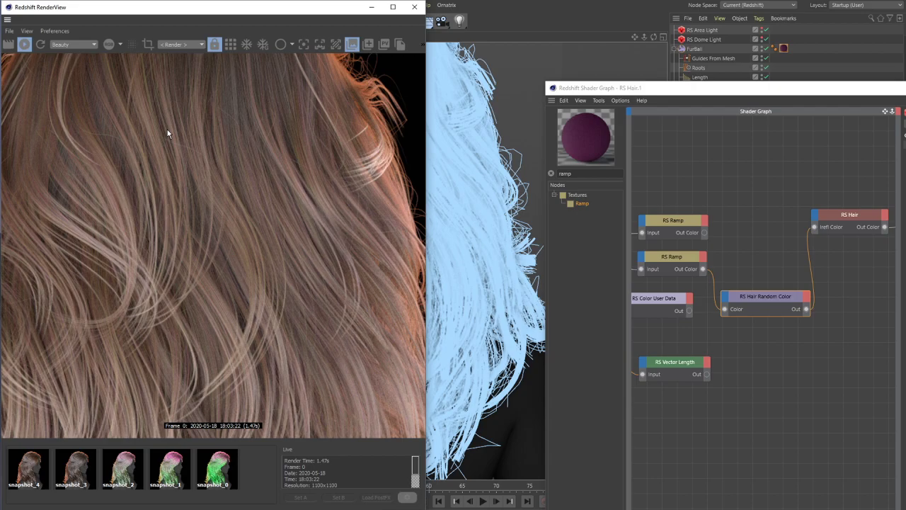
pyautogui.scroll(-1, 167, 133)
pyautogui.scroll(-1, 168, 133)
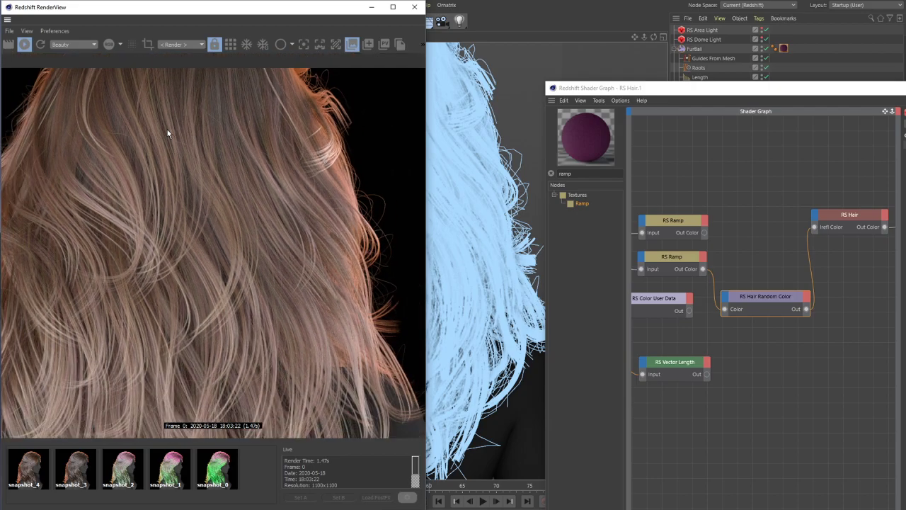
pyautogui.scroll(-1, 167, 133)
pyautogui.scroll(-1, 167, 133)
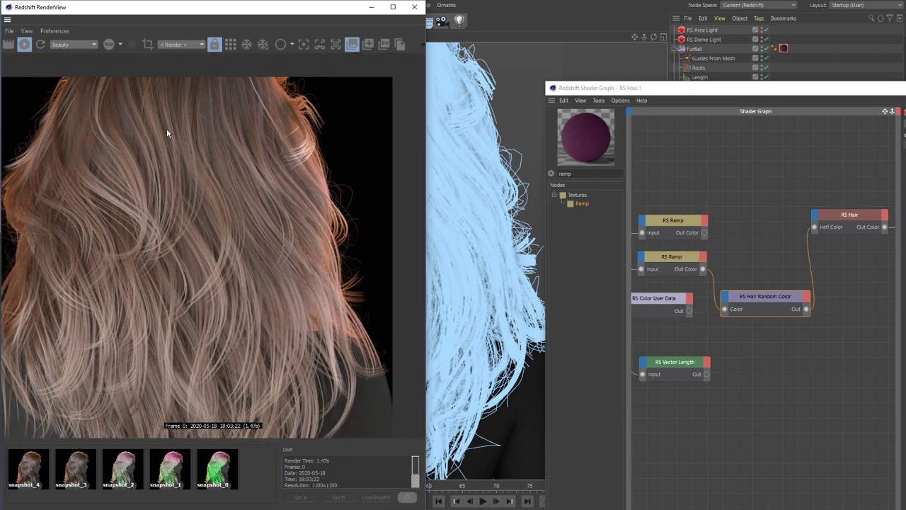
pyautogui.scroll(-2, 168, 133)
pyautogui.scroll(1, 41, 288)
pyautogui.scroll(1, 41, 289)
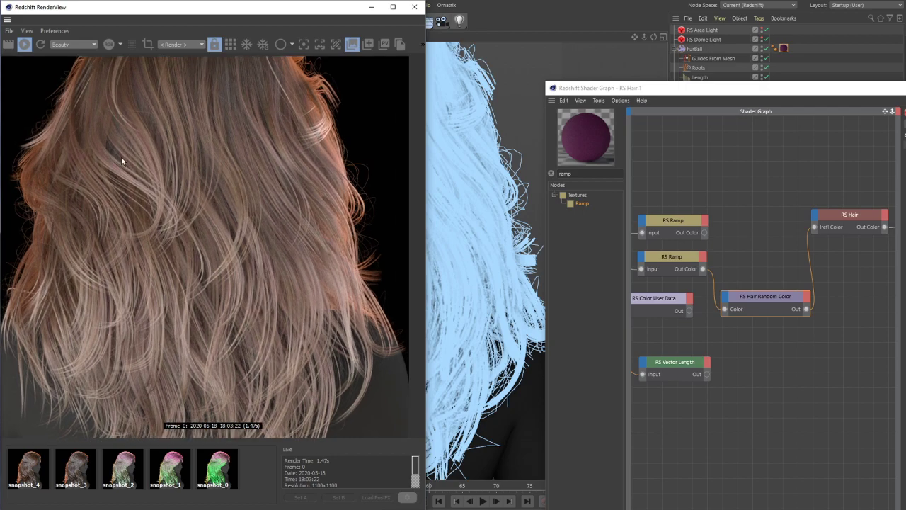
pyautogui.scroll(1, 121, 156)
pyautogui.scroll(1, 188, 79)
pyautogui.scroll(1, 199, 53)
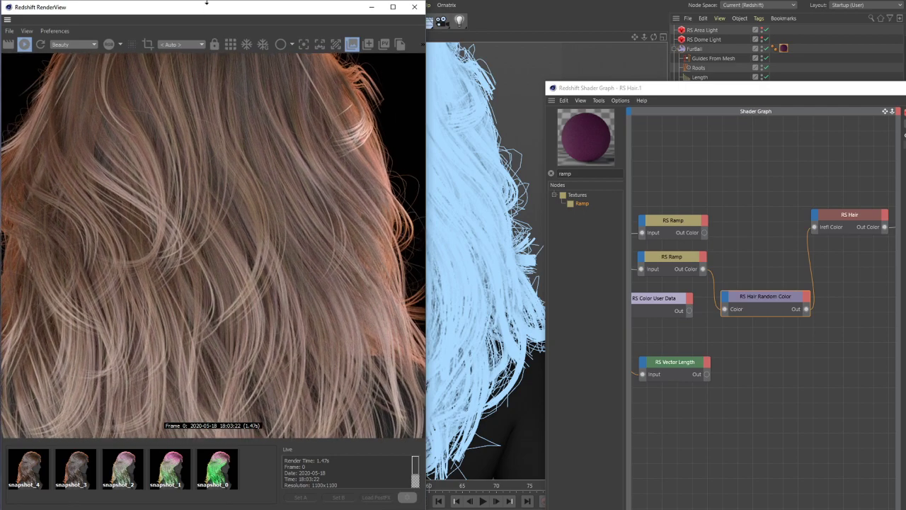
# Extend the render view window upward and examine the overall hair color from the upper strands down to the tips
pyautogui.moveTo(207, 2); pyautogui.dragTo(207, 0)
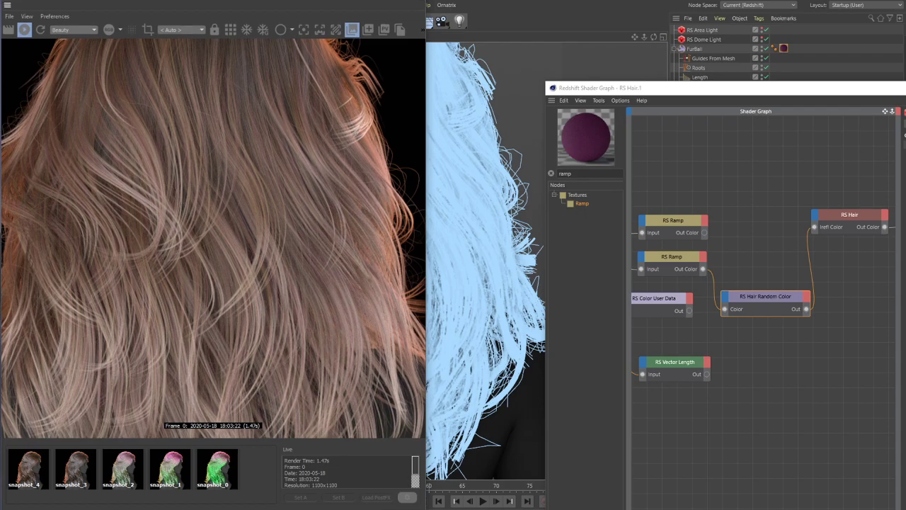
pyautogui.scroll(-2, 208, 171)
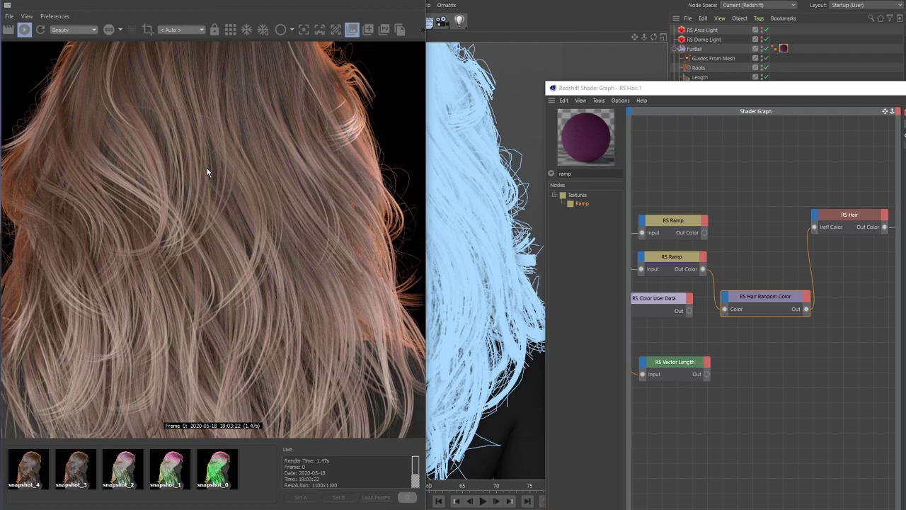
pyautogui.scroll(3, 222, 54)
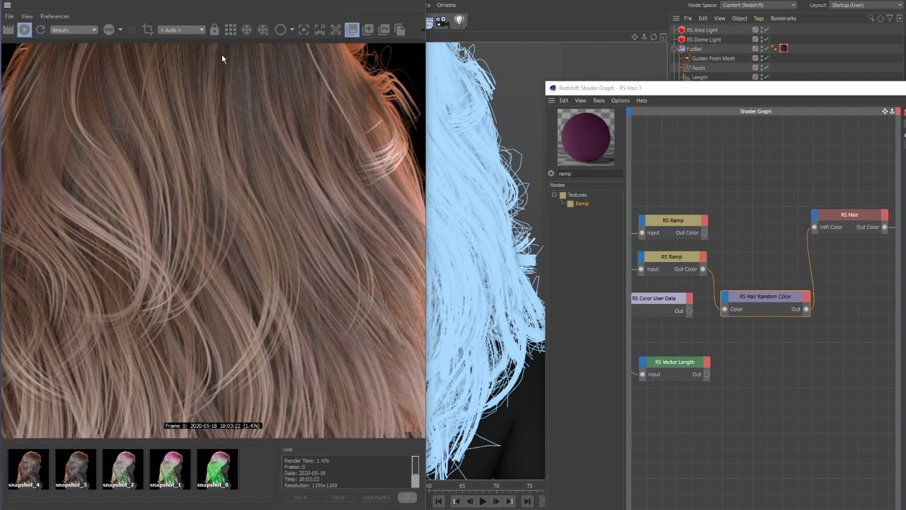
pyautogui.scroll(-3, 222, 54)
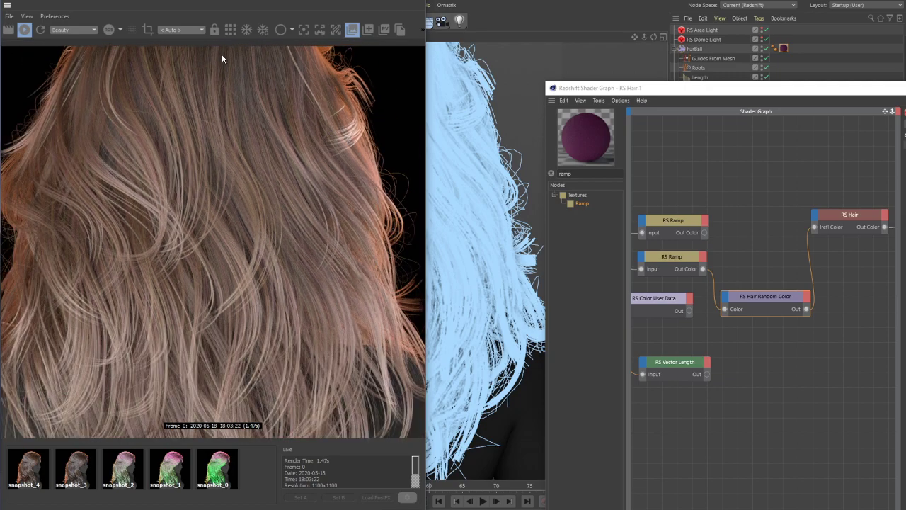
pyautogui.scroll(-1, 211, 131)
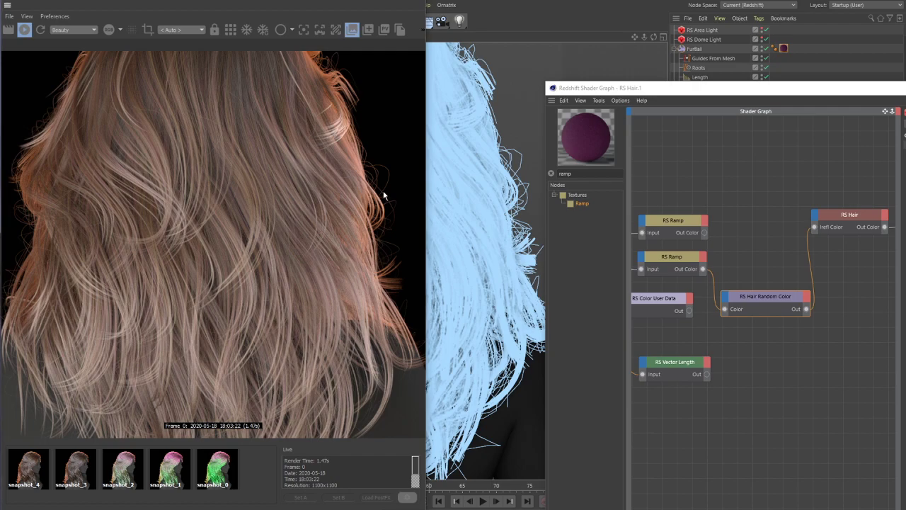
pyautogui.scroll(-2, 381, 191)
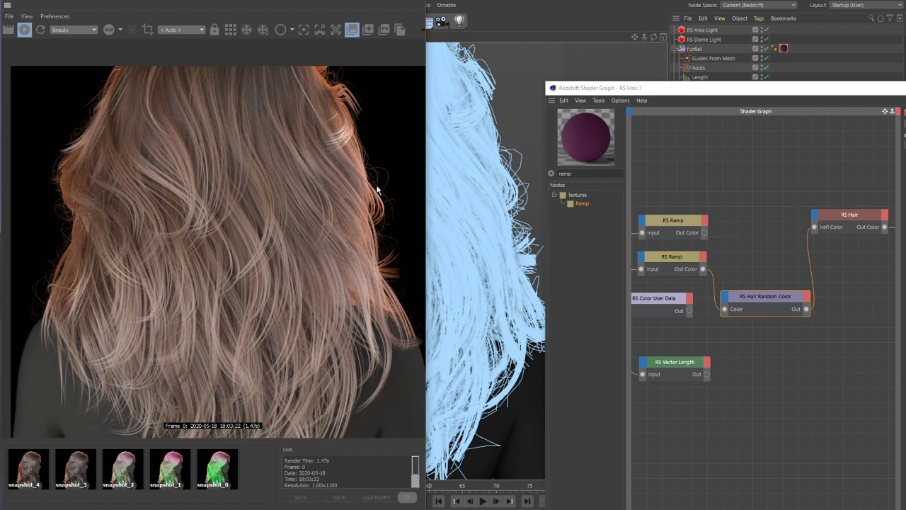
pyautogui.scroll(-1, 372, 195)
pyautogui.scroll(1, 358, 330)
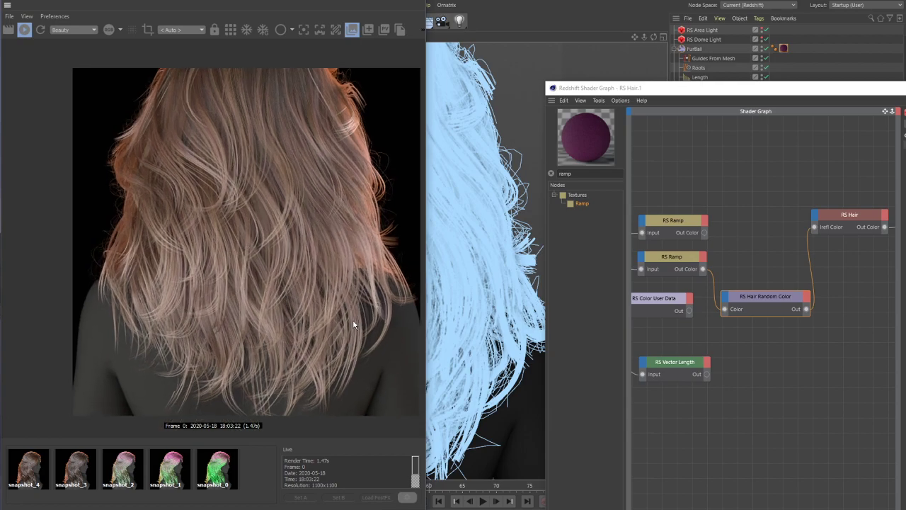
pyautogui.scroll(1, 345, 305)
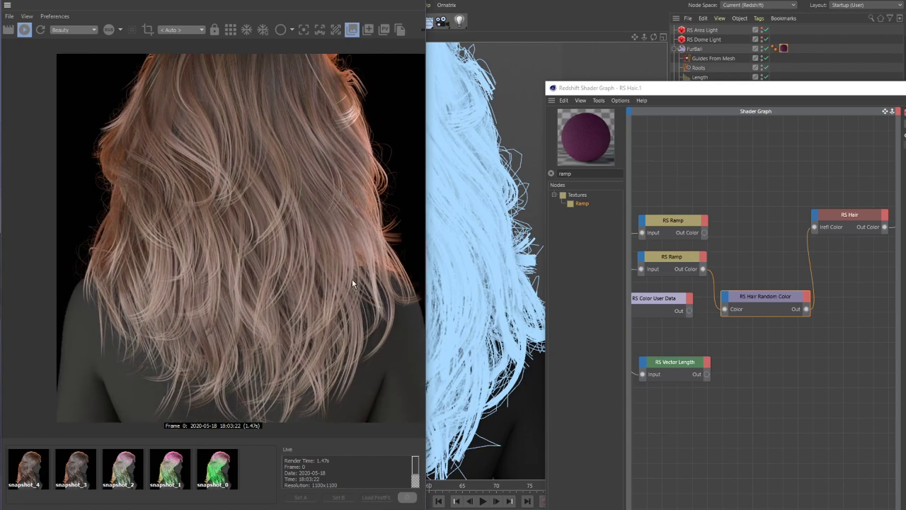
pyautogui.scroll(2, 395, 136)
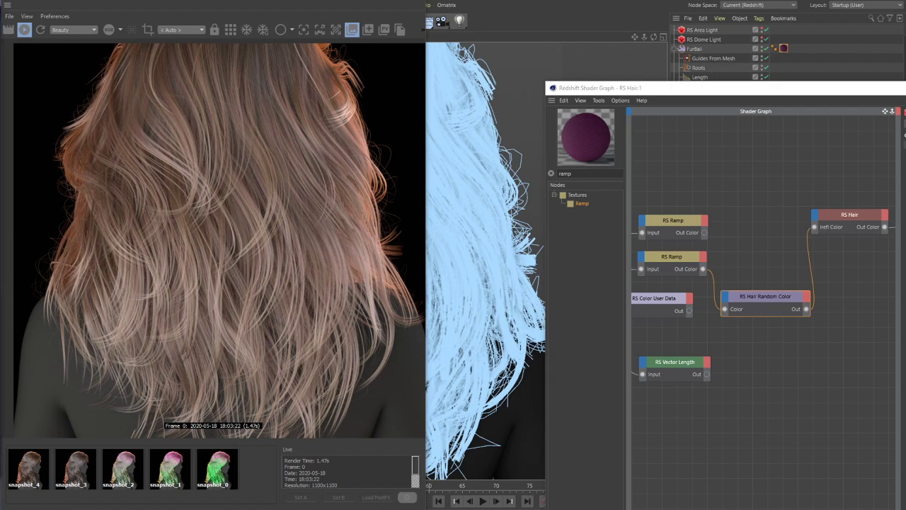
# Switch to Streamlabs OBS and end the live stream
pyautogui.moveTo(0, 10); pyautogui.dragTo(559, 14)
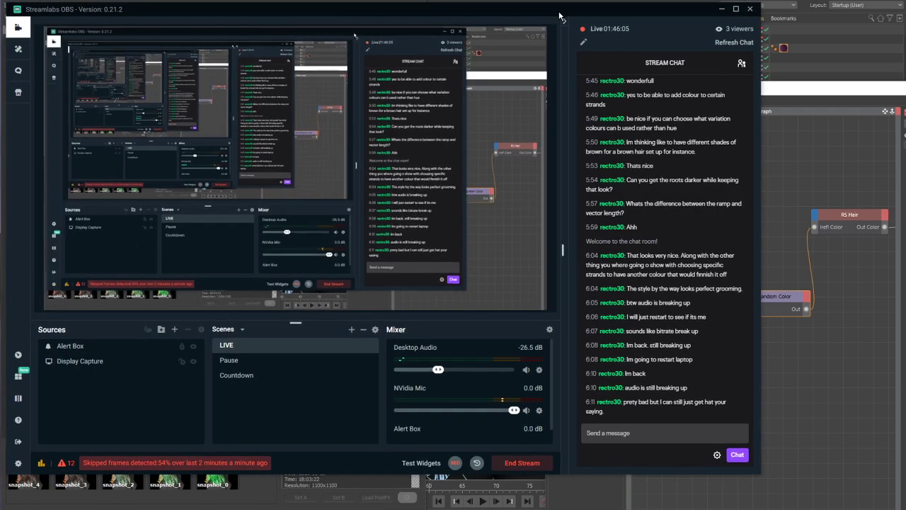
pyautogui.click(526, 463)
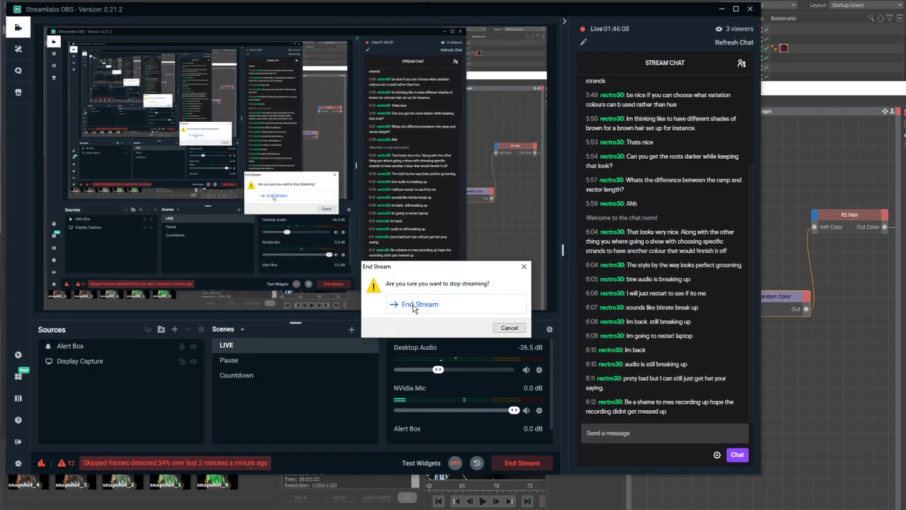